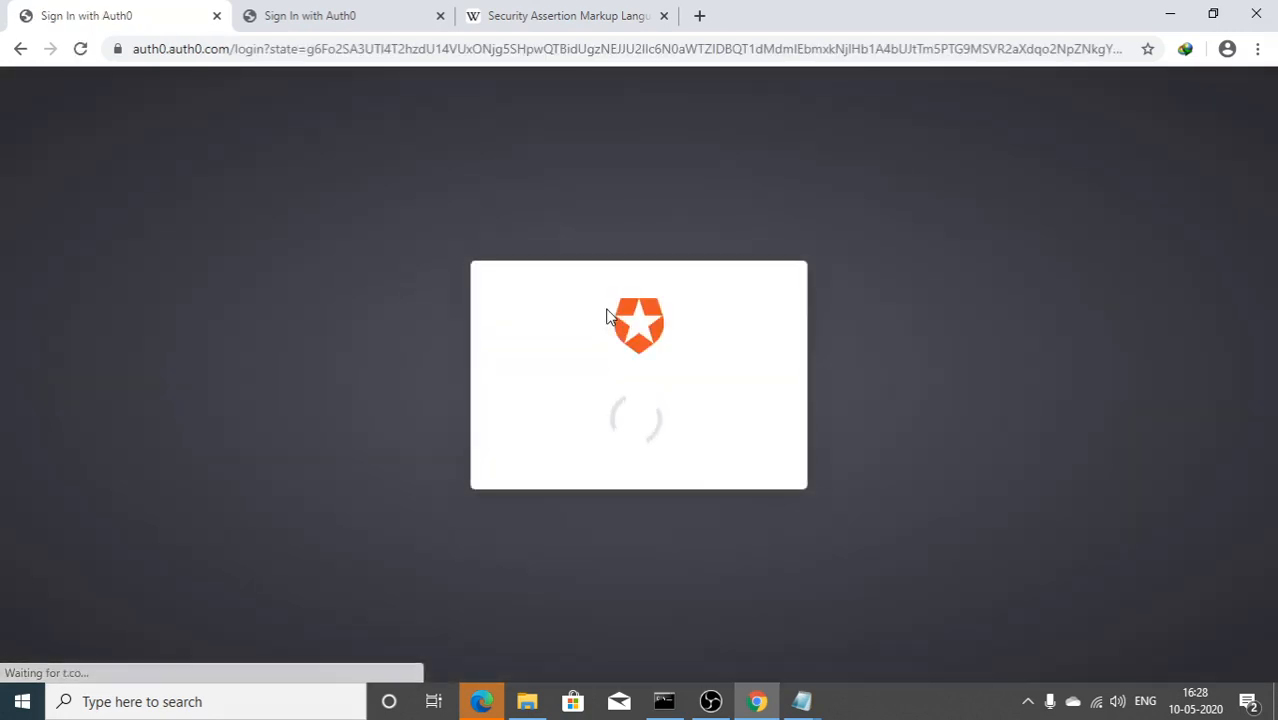
Step: Log in to Auth0 with Google, choosing the saved account and entering its password
{"action": "left_click", "coordinate": [614, 350]}
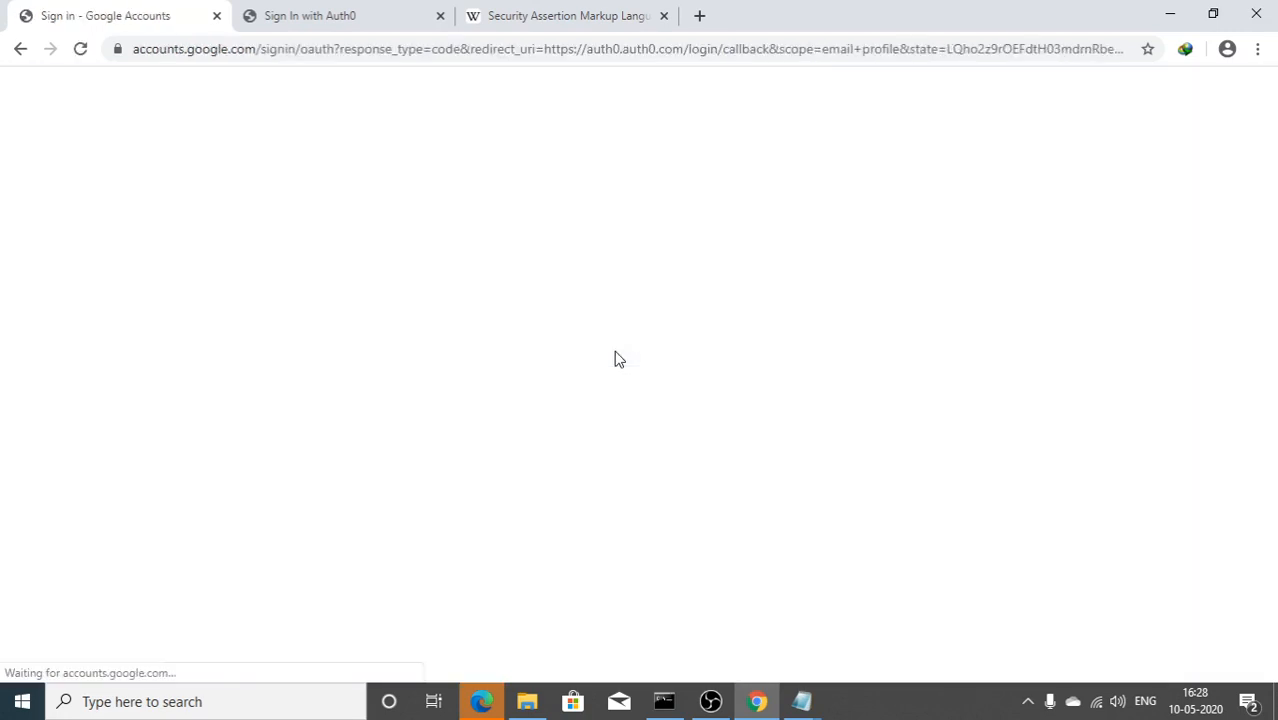
{"action": "left_click", "coordinate": [613, 334]}
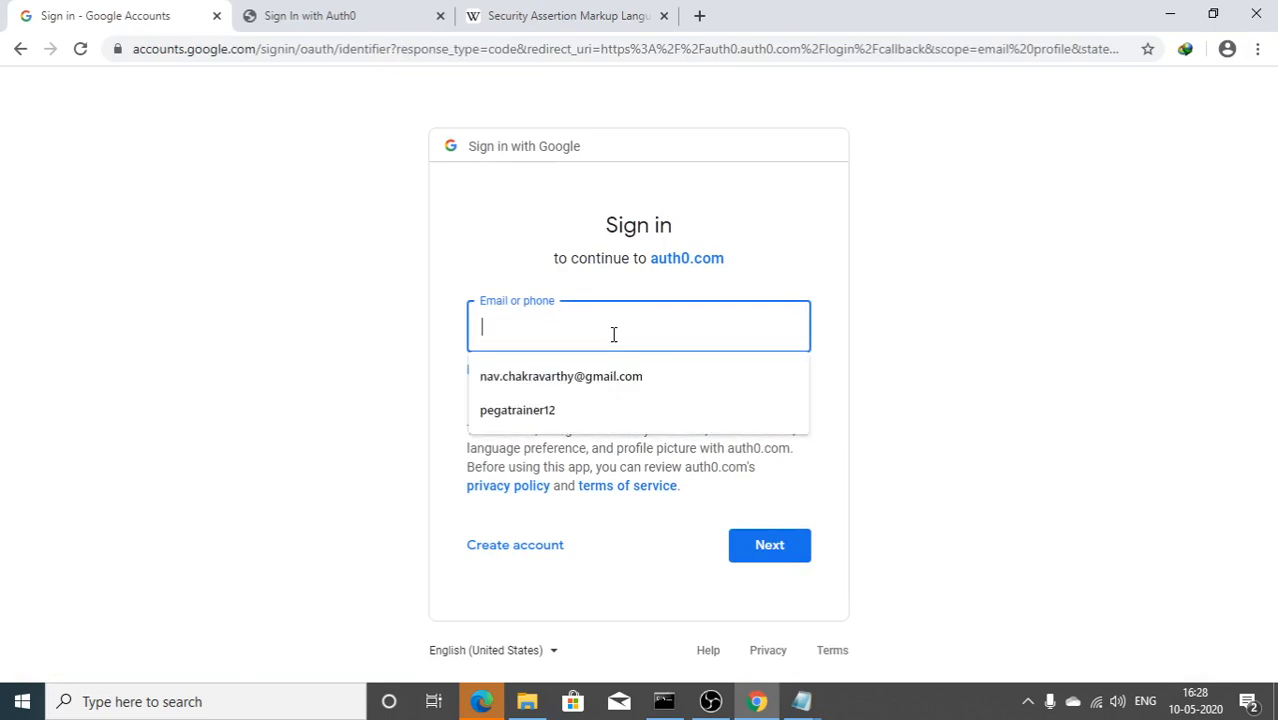
{"action": "left_click", "coordinate": [580, 414]}
{"action": "key", "text": "Return"}
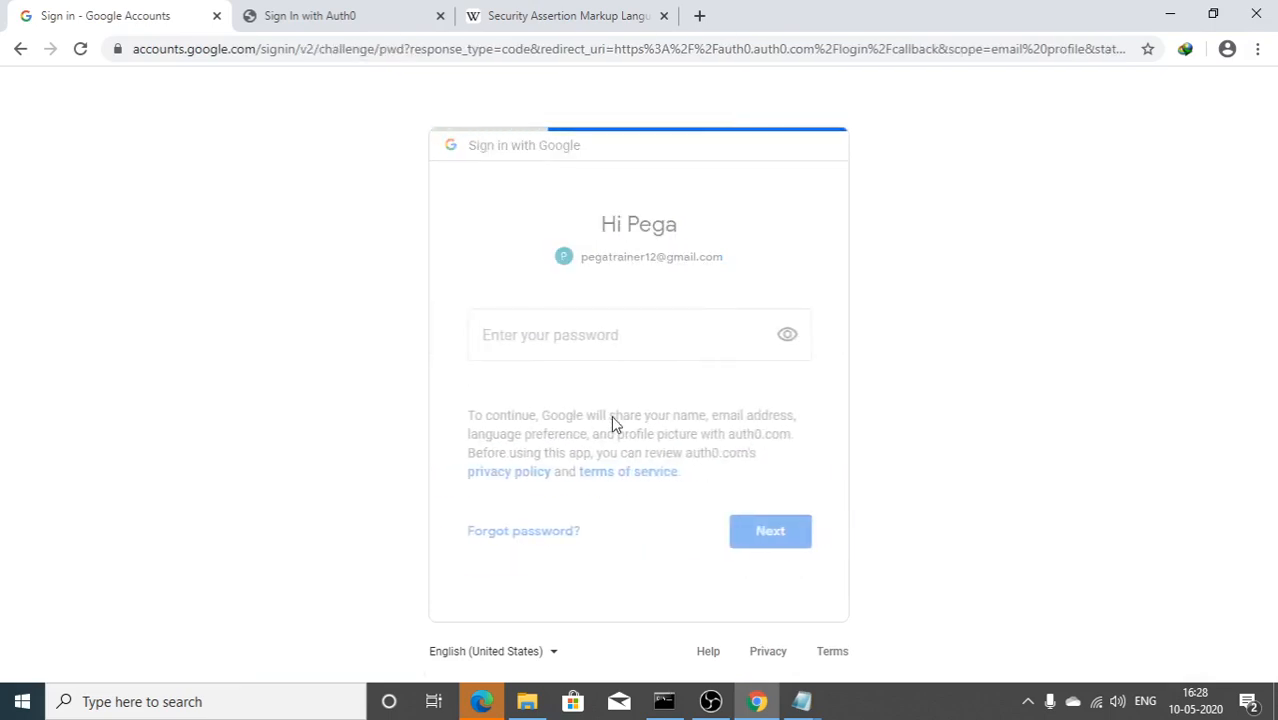
{"action": "type", "text": "••••••"}
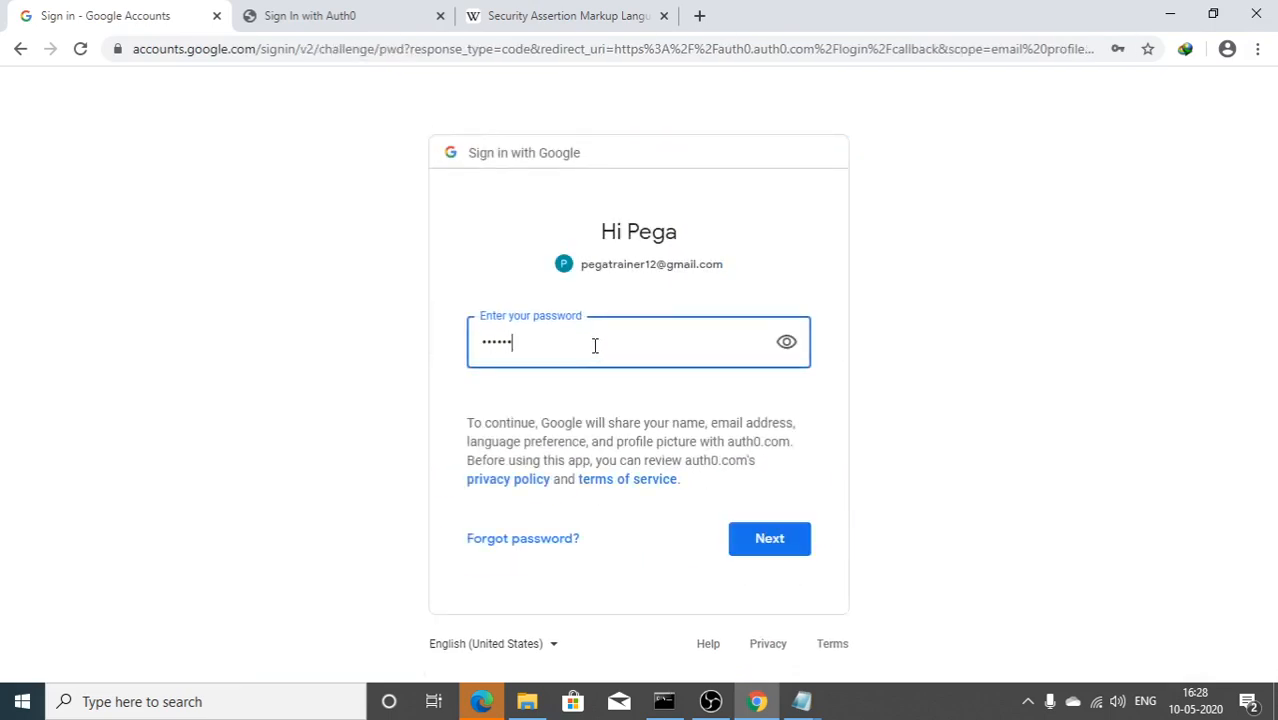
{"action": "type", "text": "••"}
{"action": "key", "text": "Return"}
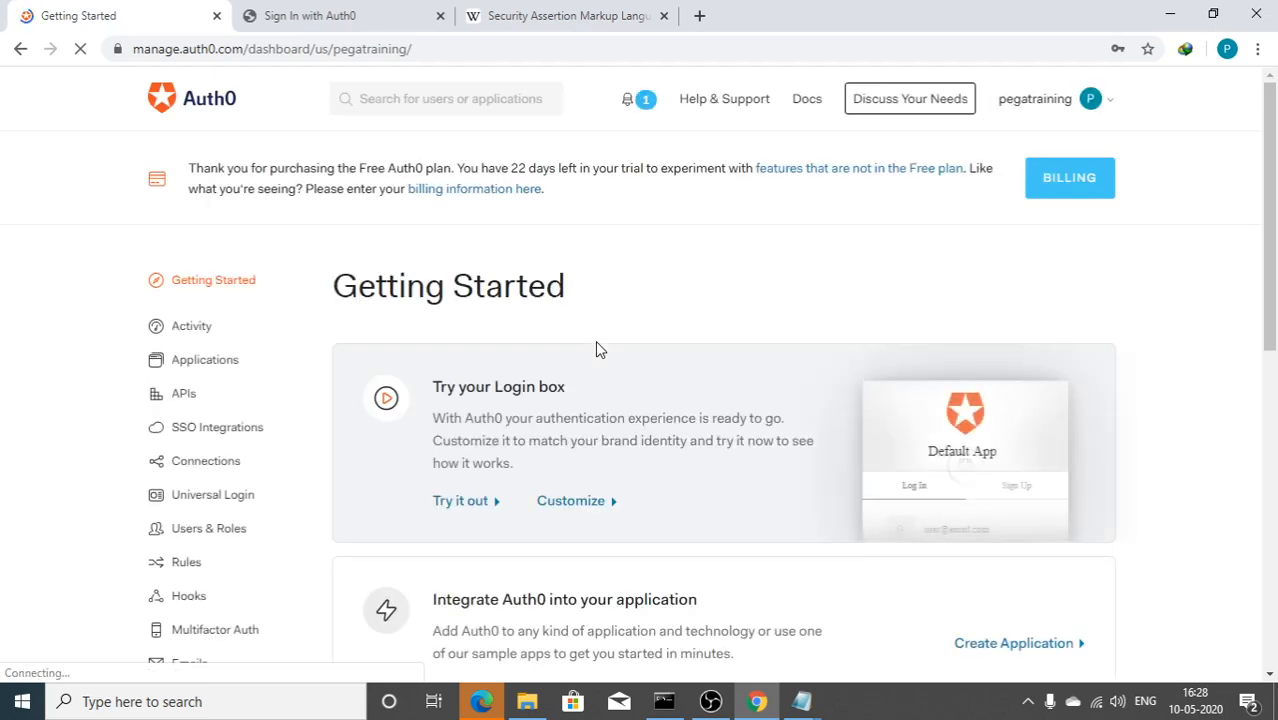
Step: Create a Regular Web Application named PegaSSO from the Auth0 Applications list
{"action": "scroll", "coordinate": [407, 345], "scroll_direction": "down", "scroll_amount": 1}
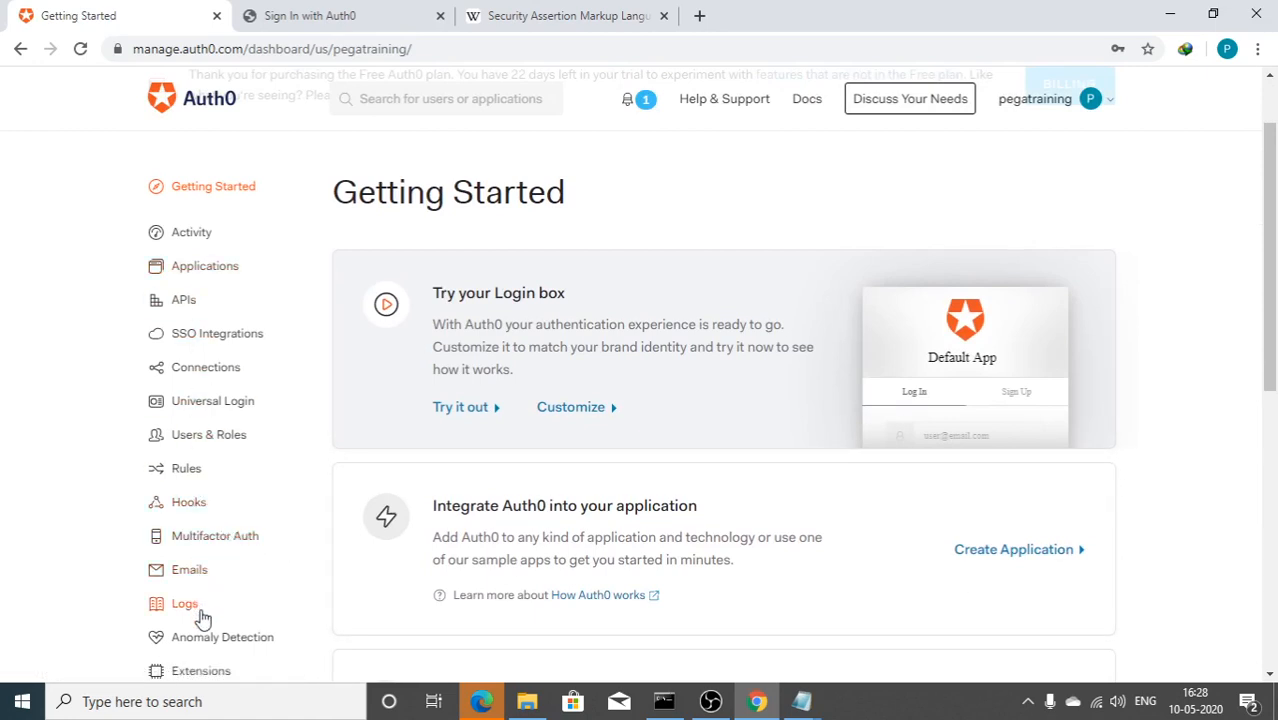
{"action": "left_click", "coordinate": [194, 277]}
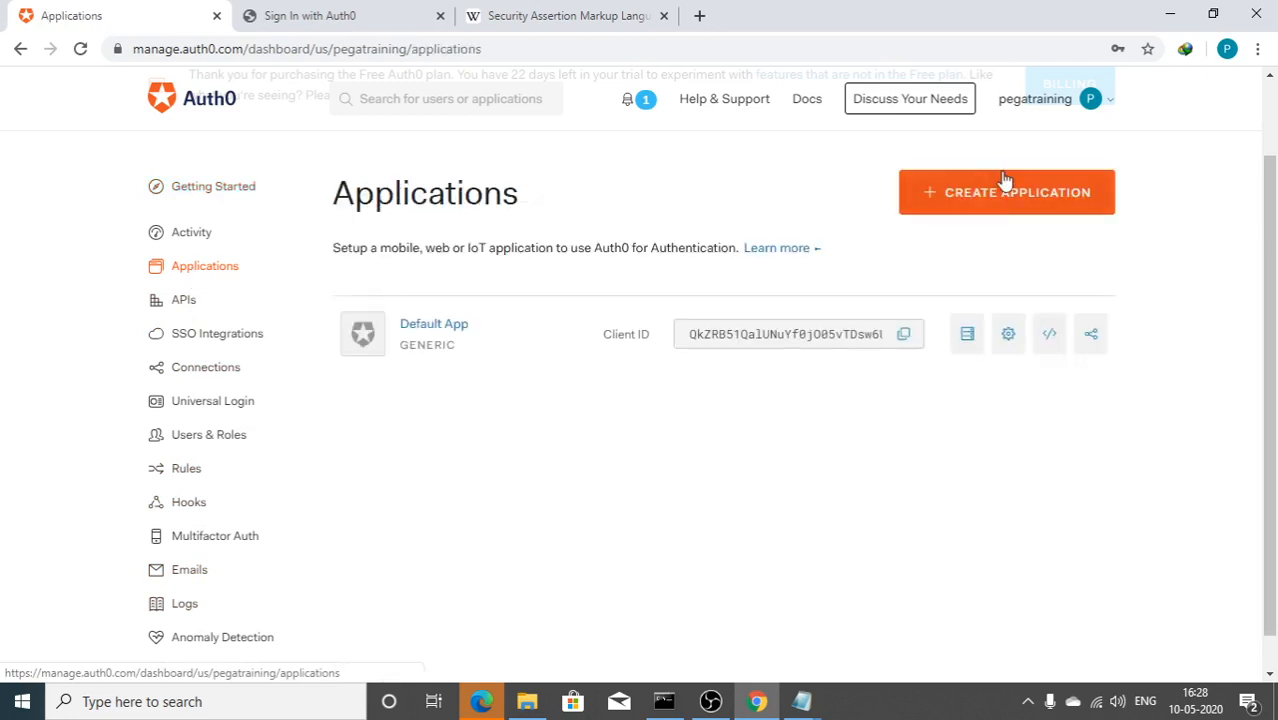
{"action": "left_click", "coordinate": [998, 205]}
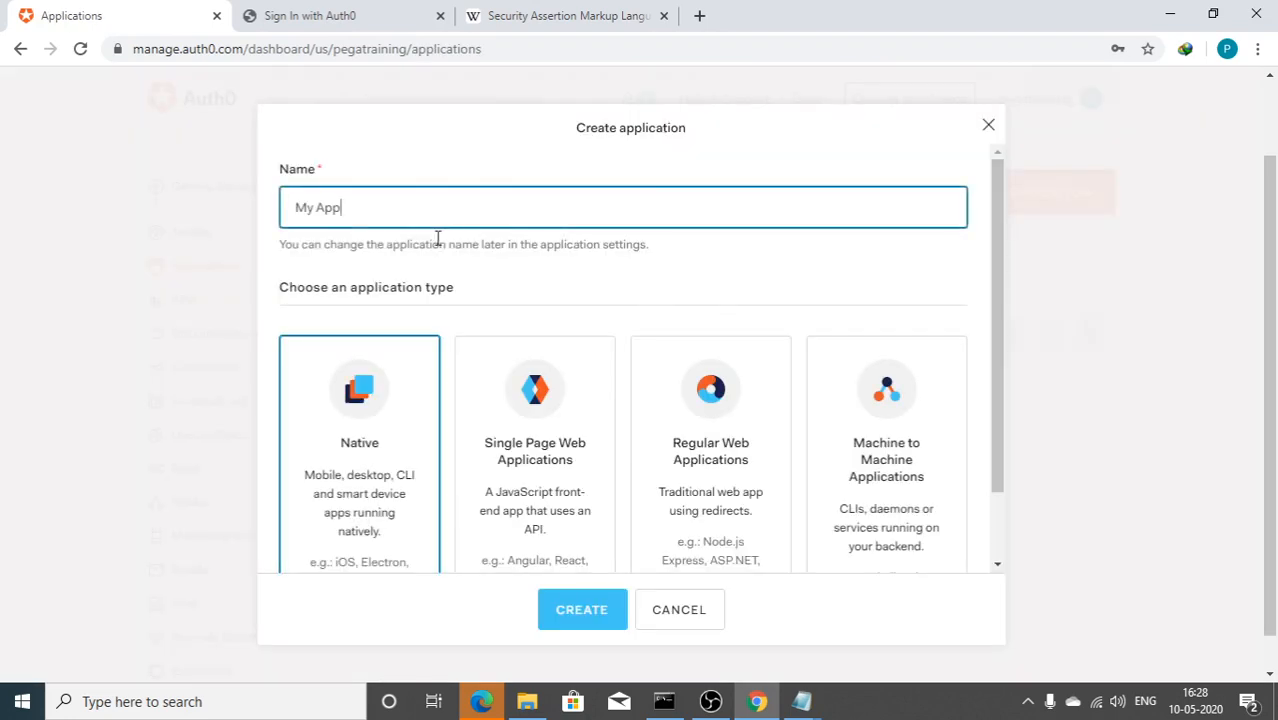
{"action": "left_click_drag", "start_coordinate": [400, 217], "coordinate": [222, 226]}
{"action": "type", "text": "PegaSSO"}
{"action": "scroll", "coordinate": [693, 448], "scroll_direction": "down", "scroll_amount": 2}
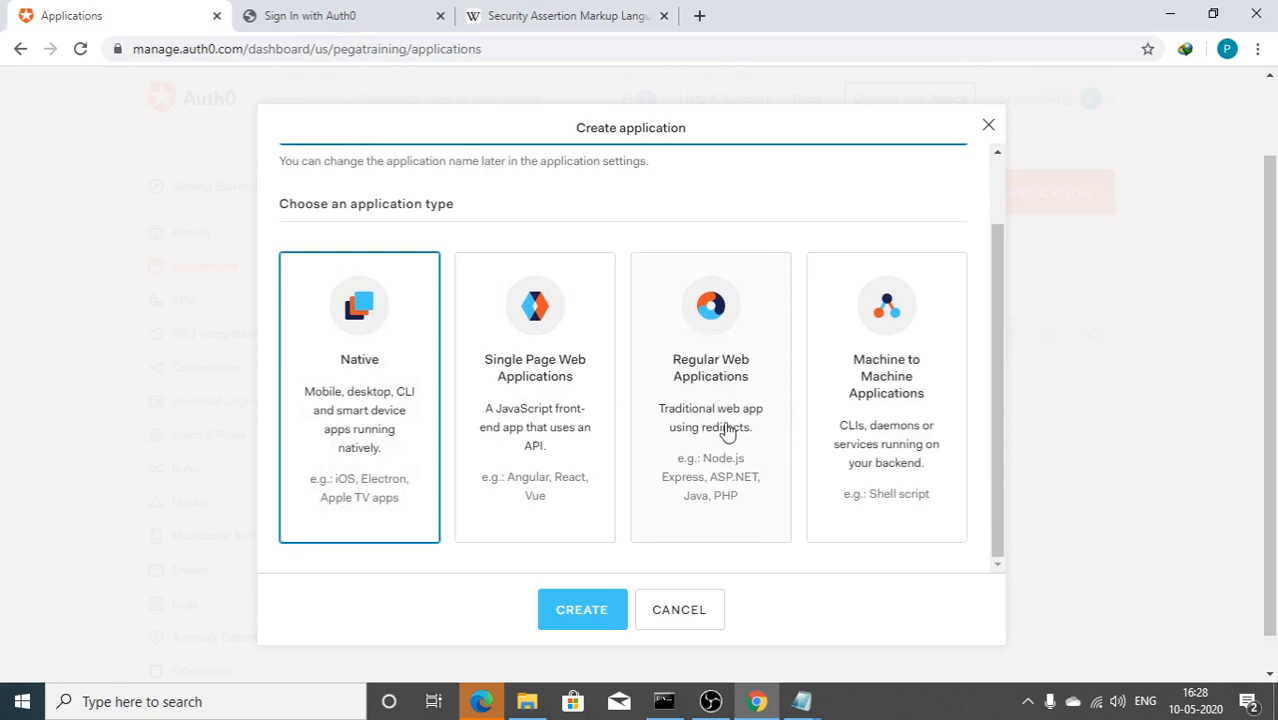
{"action": "left_click", "coordinate": [706, 392]}
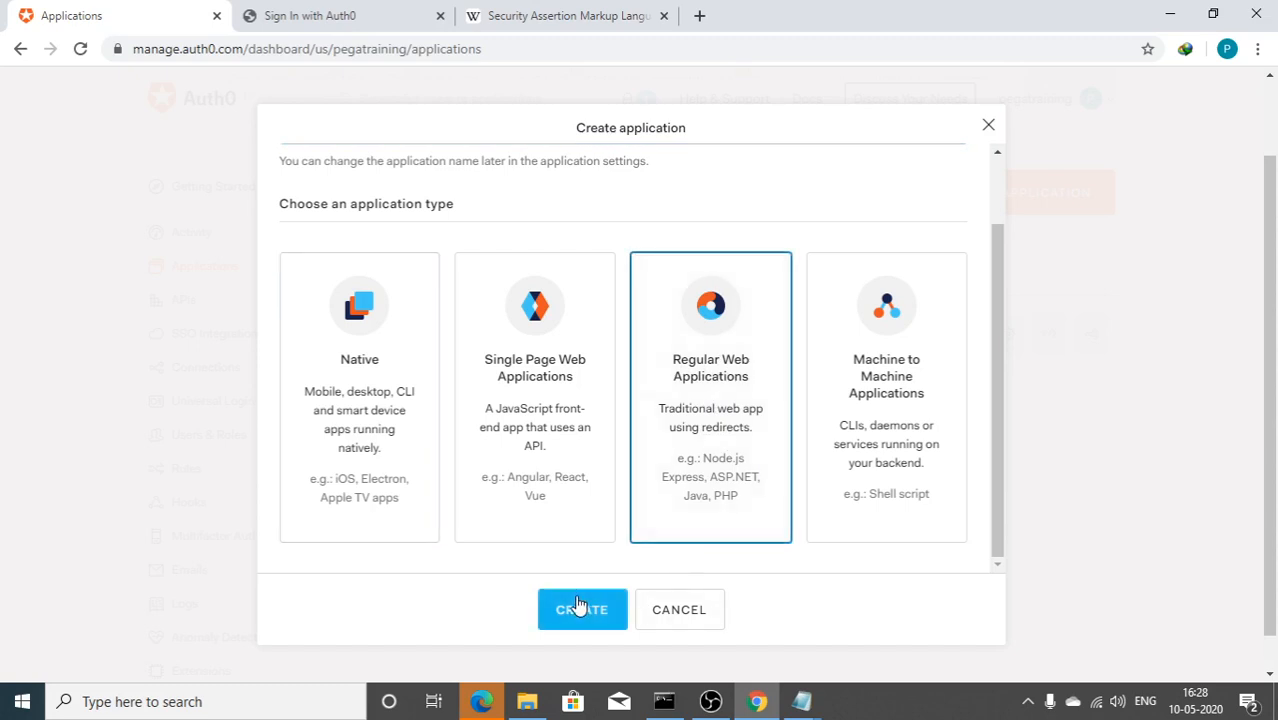
{"action": "left_click", "coordinate": [580, 610]}
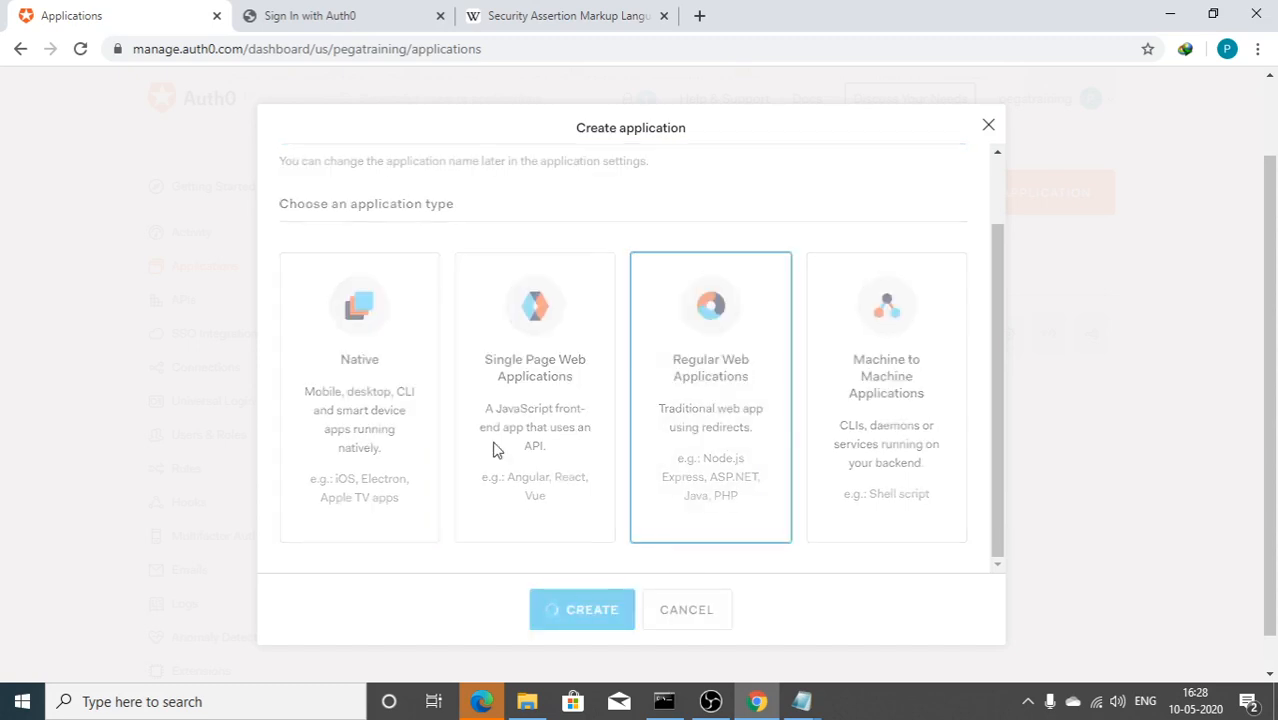
Step: Open the SAML2 Web App addon from PegaSSO's Addons tab
{"action": "scroll", "coordinate": [495, 443], "scroll_direction": "down", "scroll_amount": 1}
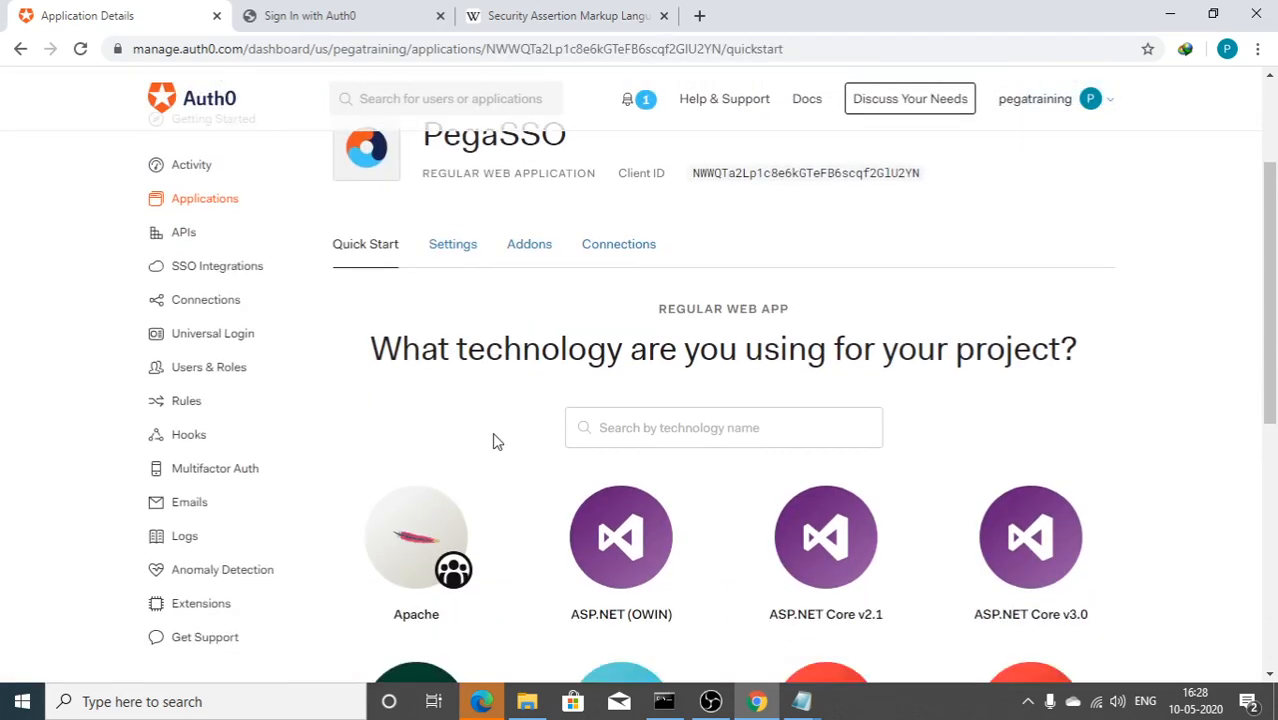
{"action": "scroll", "coordinate": [493, 438], "scroll_direction": "up", "scroll_amount": 1}
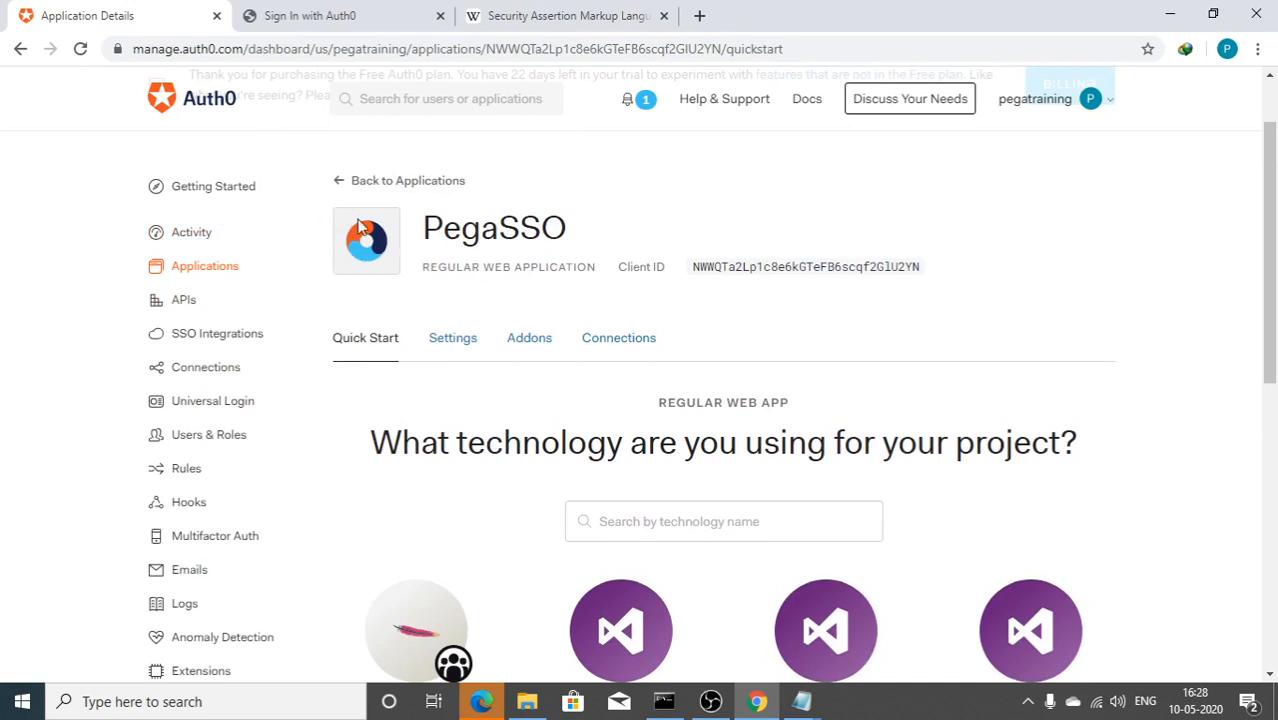
{"action": "scroll", "coordinate": [456, 350], "scroll_direction": "down", "scroll_amount": 1}
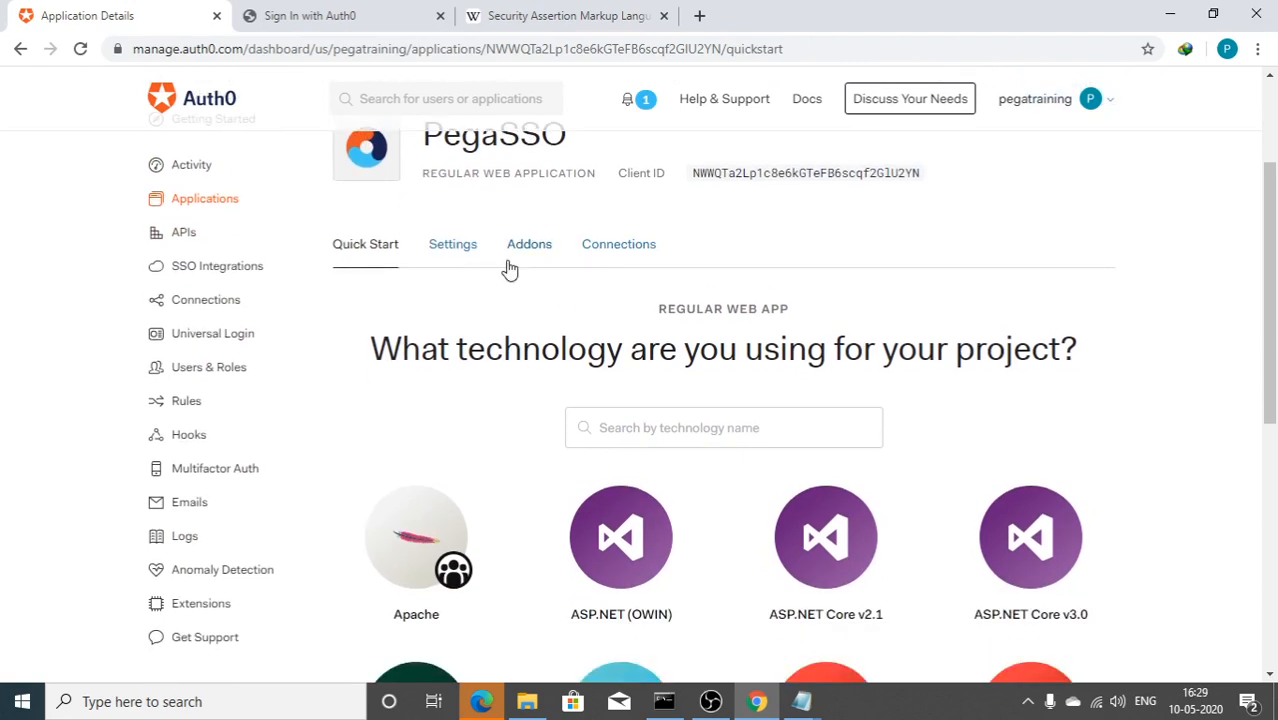
{"action": "scroll", "coordinate": [446, 417], "scroll_direction": "up", "scroll_amount": 1}
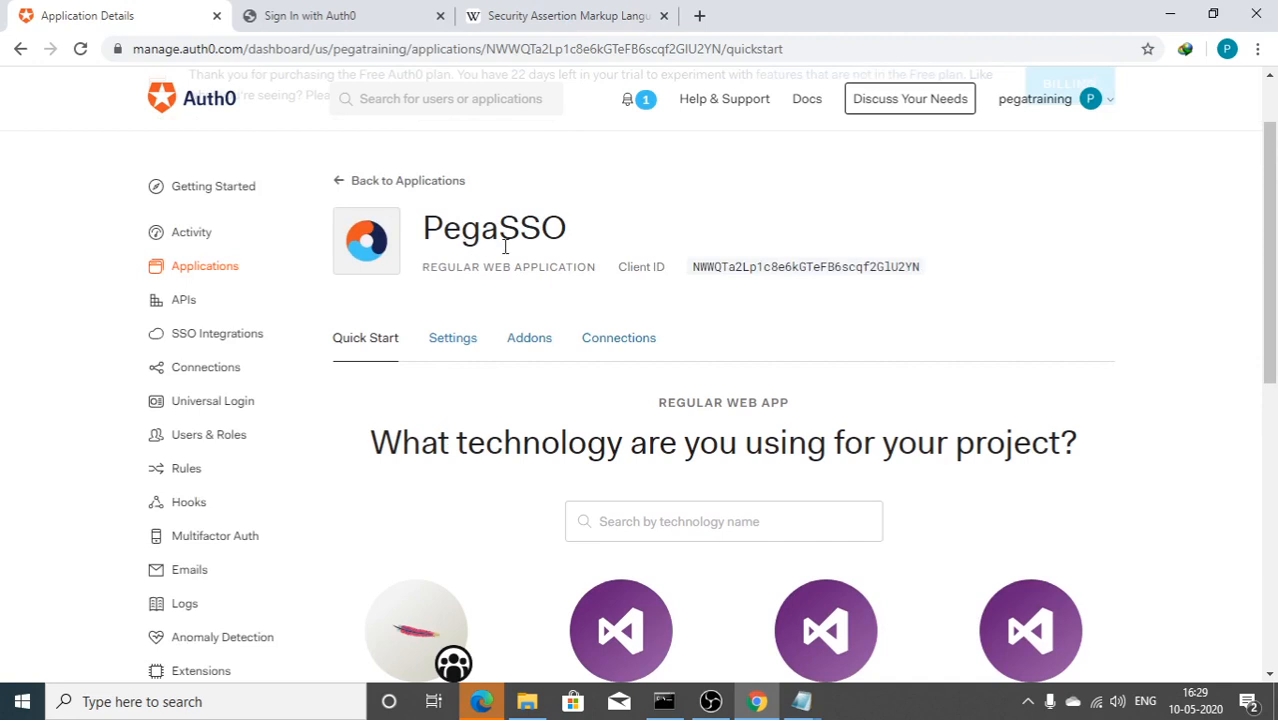
{"action": "left_click", "coordinate": [527, 344]}
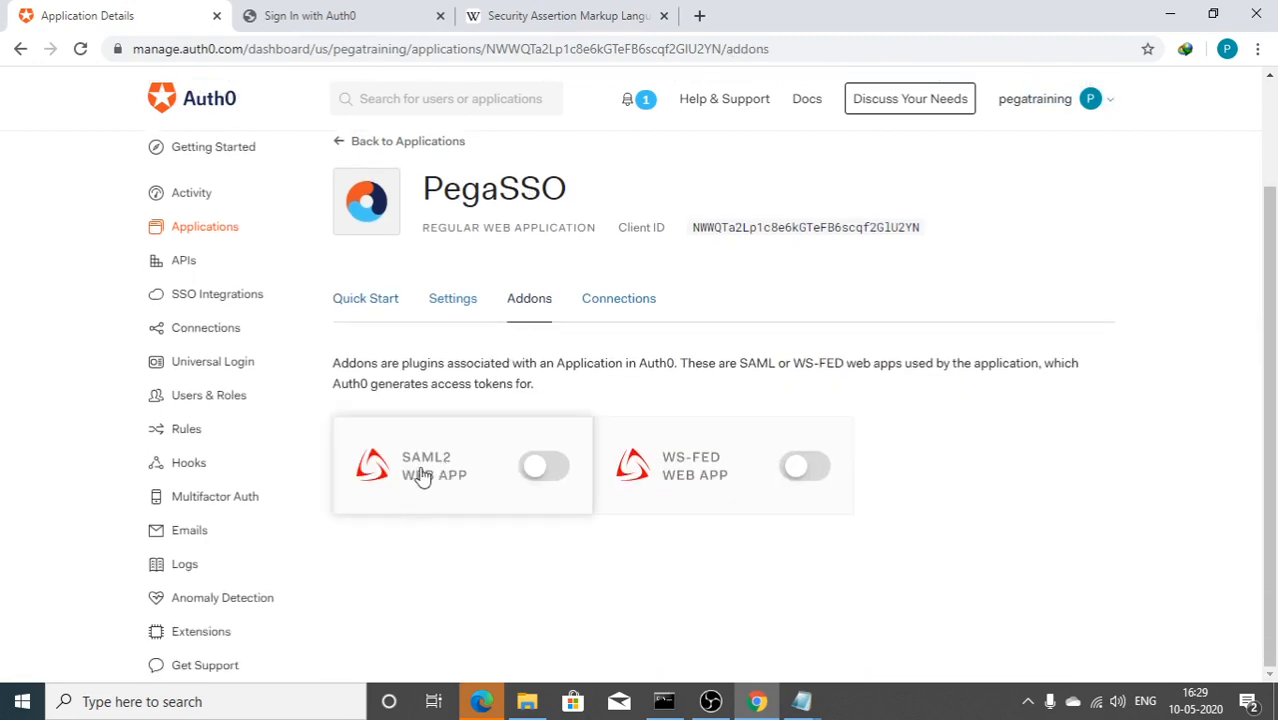
{"action": "left_click", "coordinate": [533, 464]}
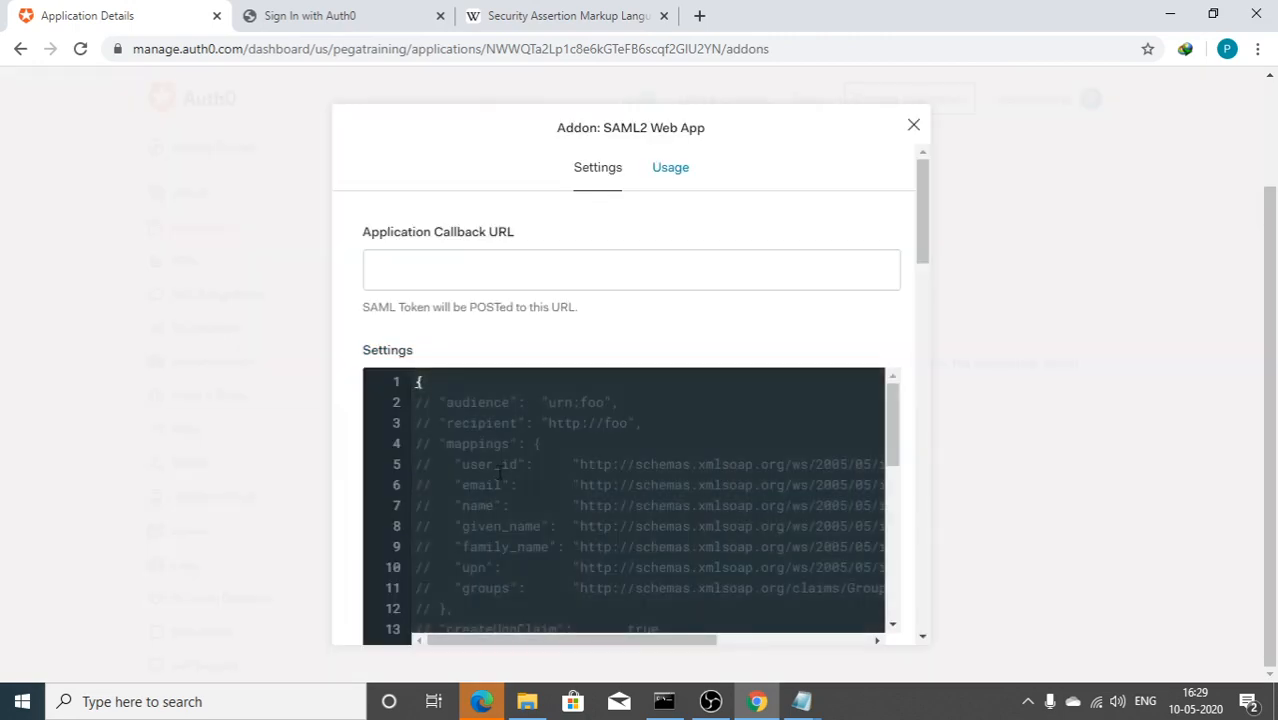
Step: Review the SAML2 Web App settings around Application Callback URL, then open a new browser tab
{"action": "scroll", "coordinate": [498, 472], "scroll_direction": "down", "scroll_amount": 2}
{"action": "left_click", "coordinate": [424, 265]}
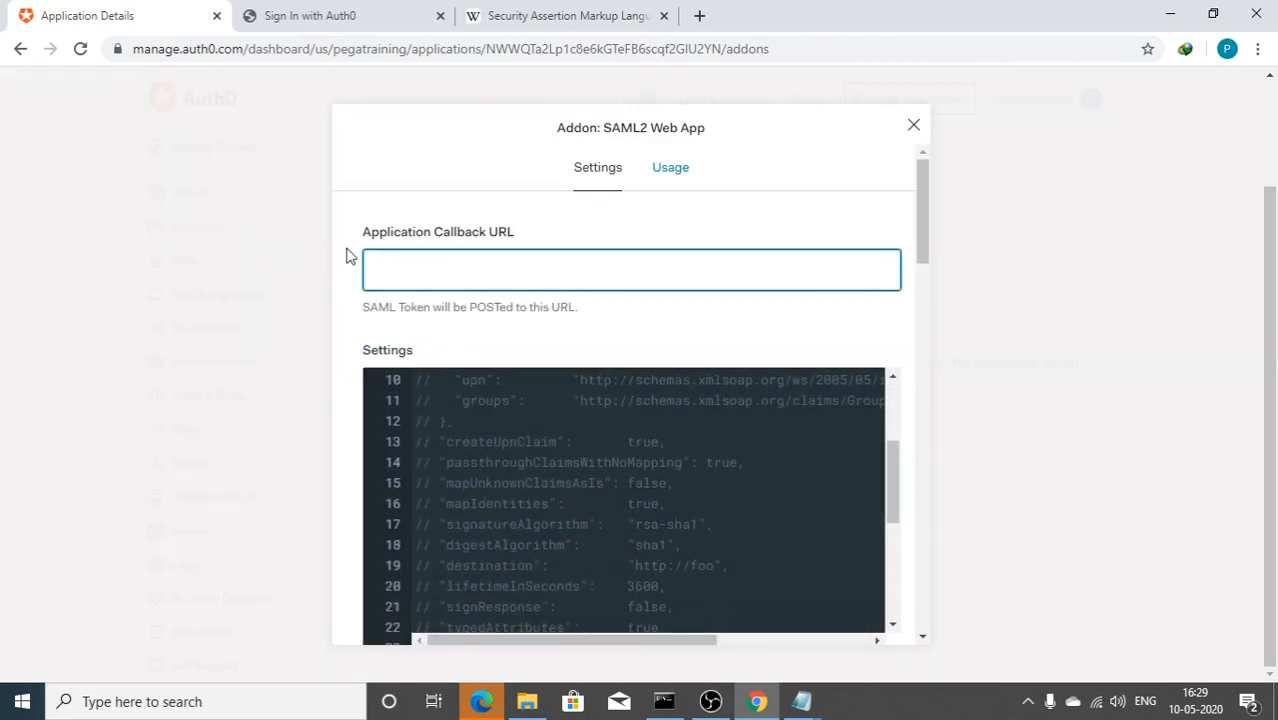
{"action": "scroll", "coordinate": [551, 476], "scroll_direction": "down", "scroll_amount": 10}
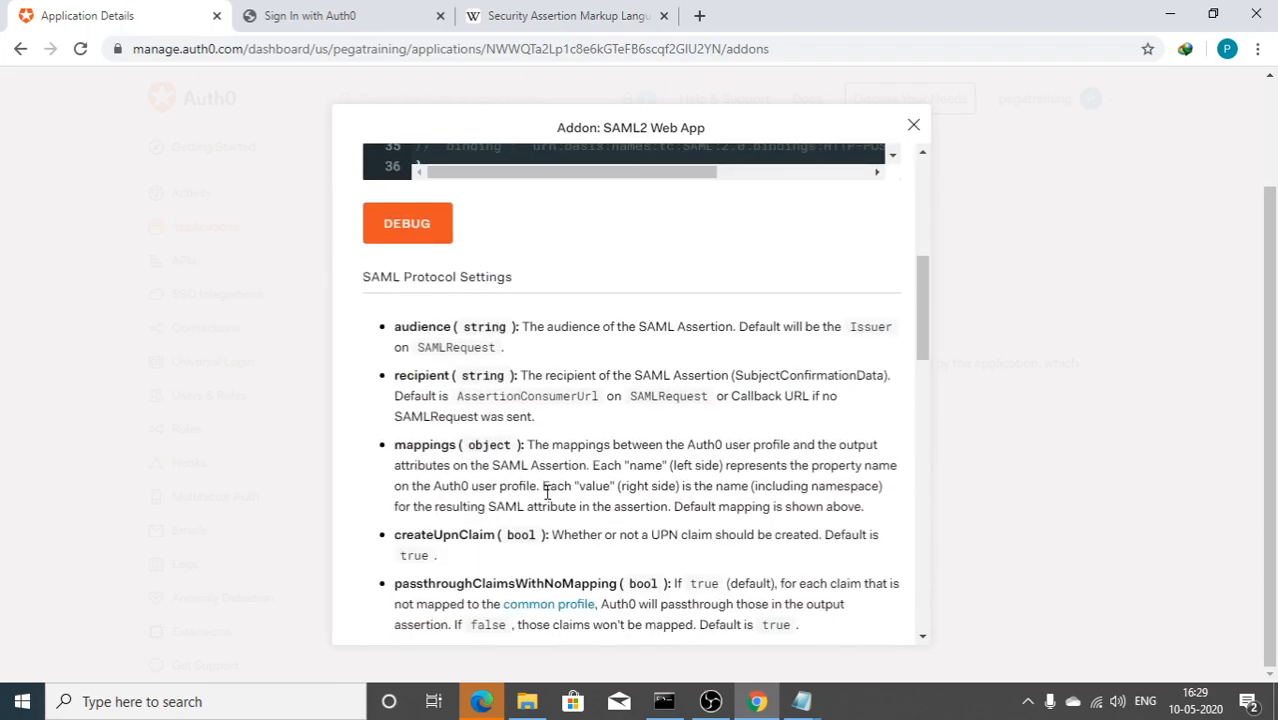
{"action": "scroll", "coordinate": [546, 488], "scroll_direction": "down", "scroll_amount": 2}
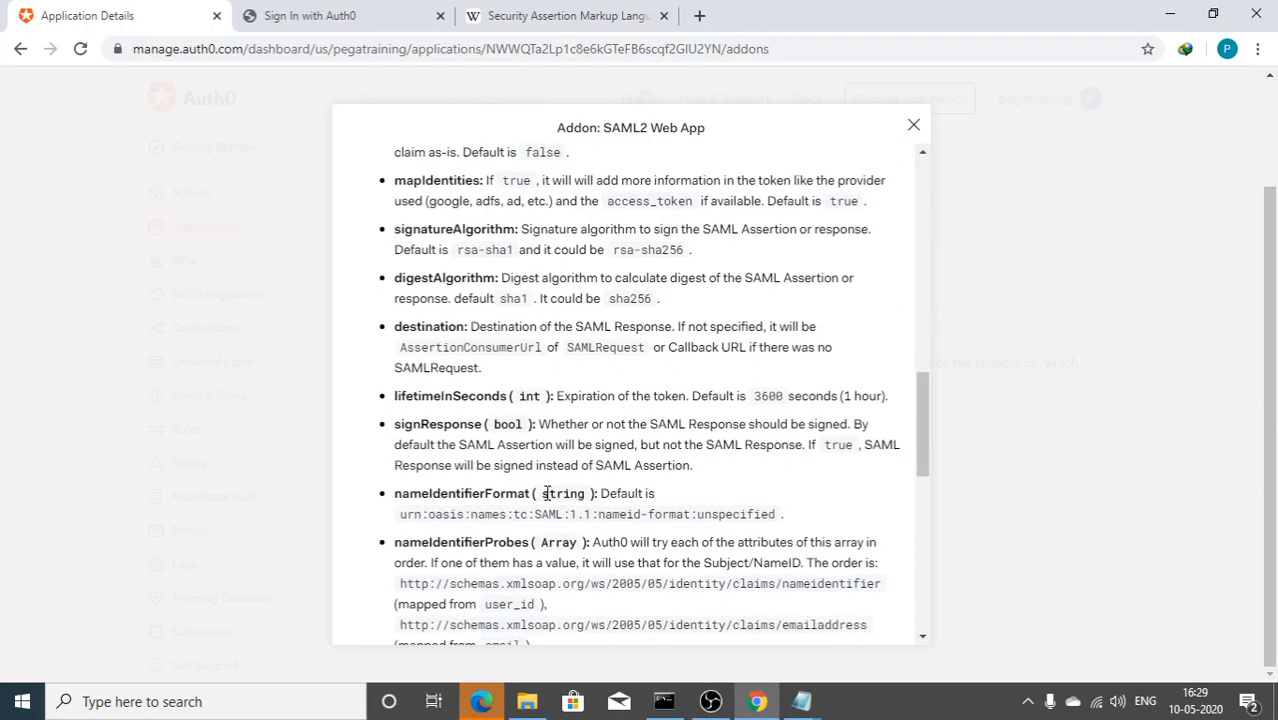
{"action": "scroll", "coordinate": [548, 495], "scroll_direction": "up", "scroll_amount": 5}
{"action": "scroll", "coordinate": [546, 495], "scroll_direction": "up", "scroll_amount": 7}
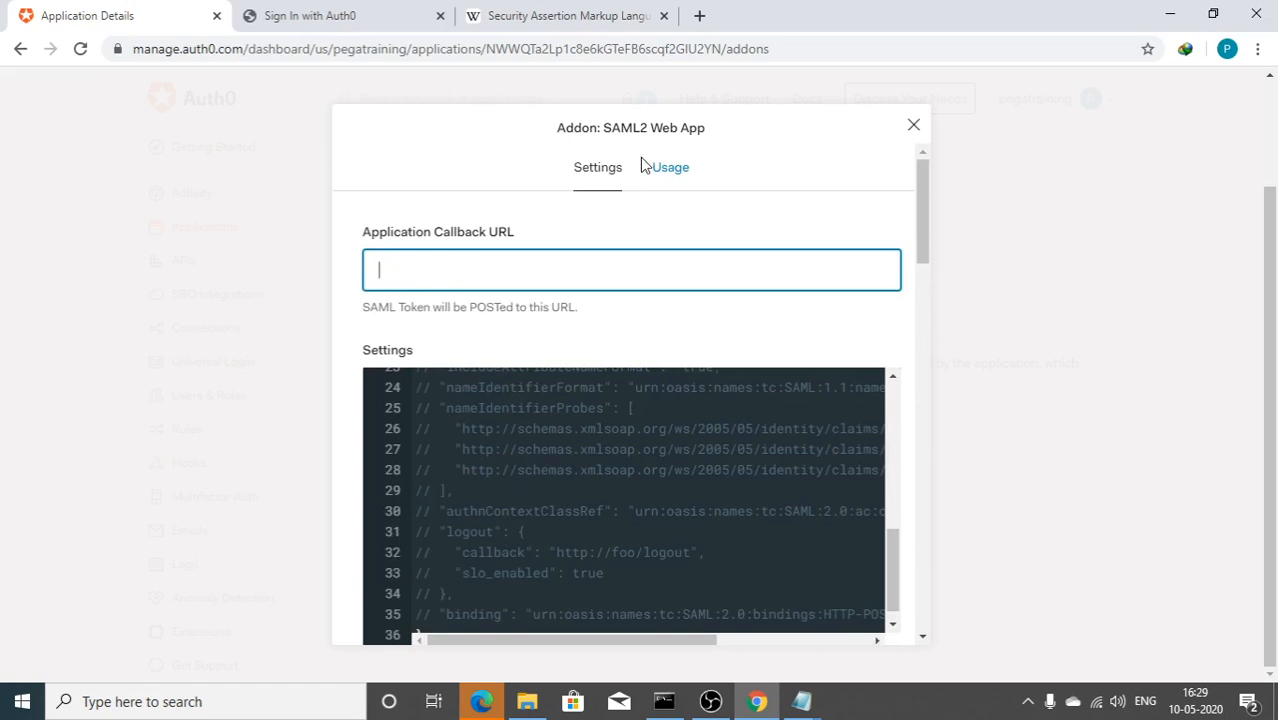
{"action": "left_click", "coordinate": [699, 15]}
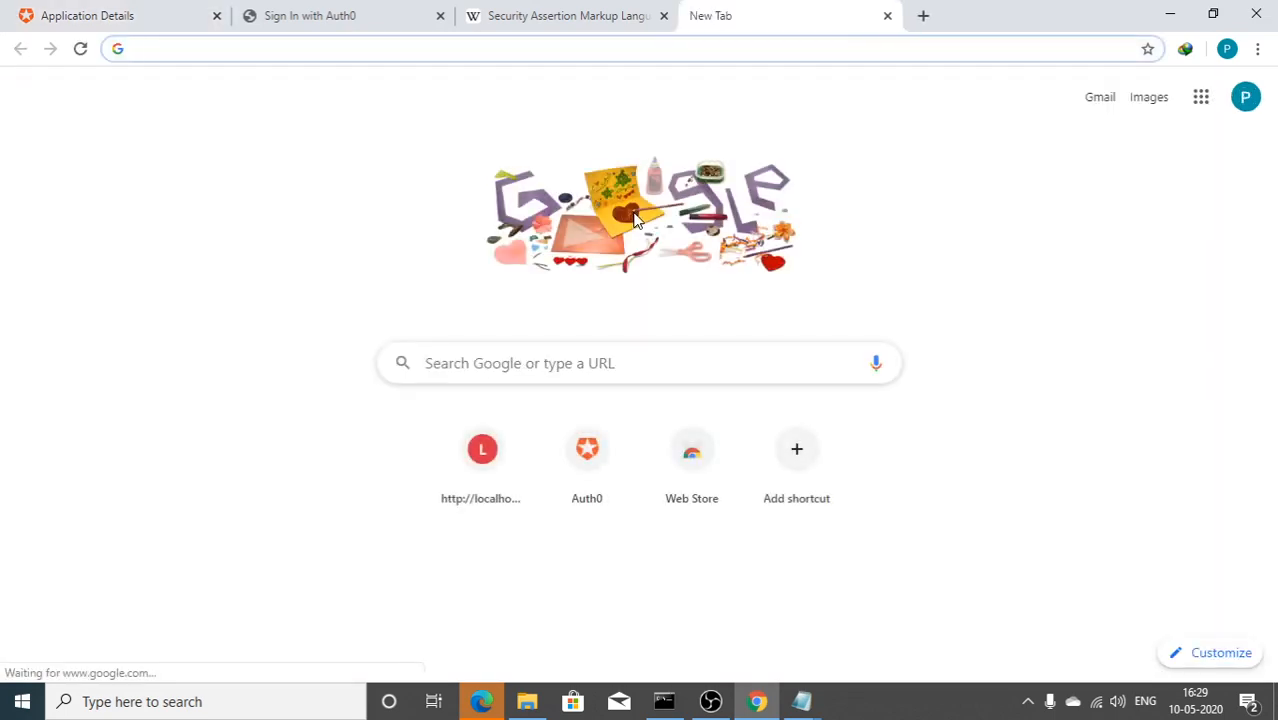
Step: Load Pega Dev Studio at localhost:8080/prweb
{"action": "type", "text": "lo"}
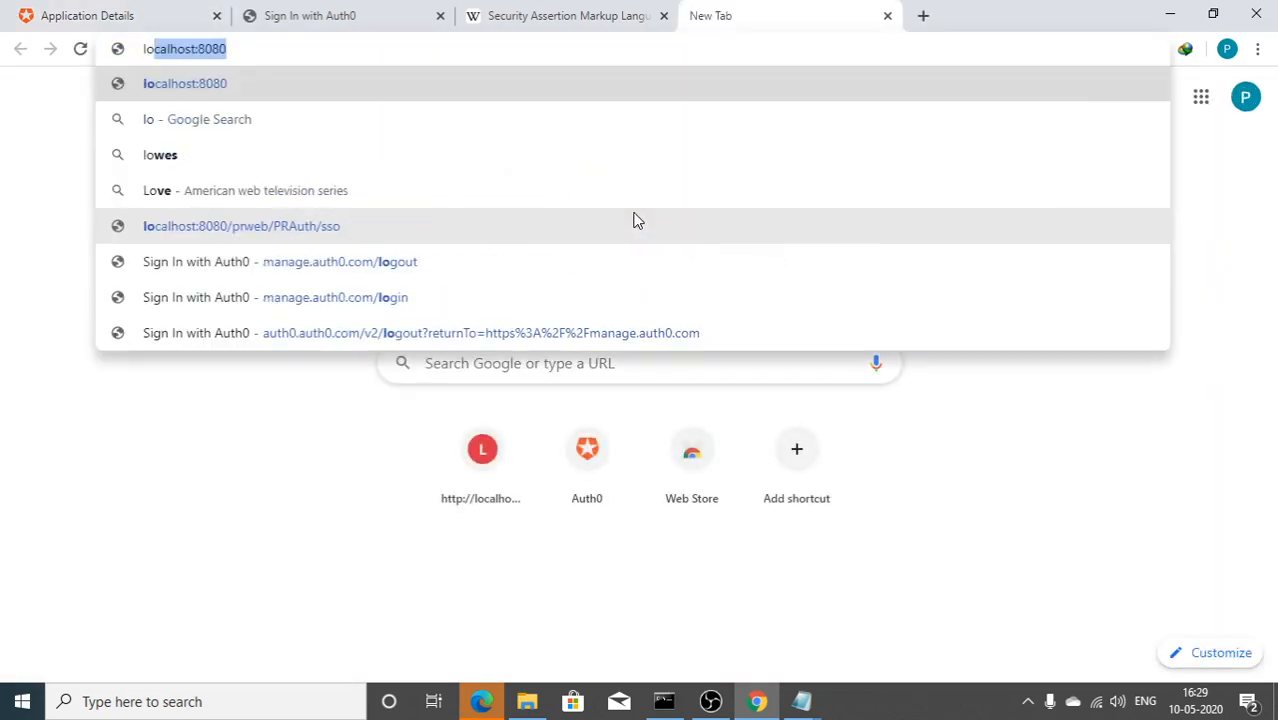
{"action": "type", "text": "calhost:8080/prwe"}
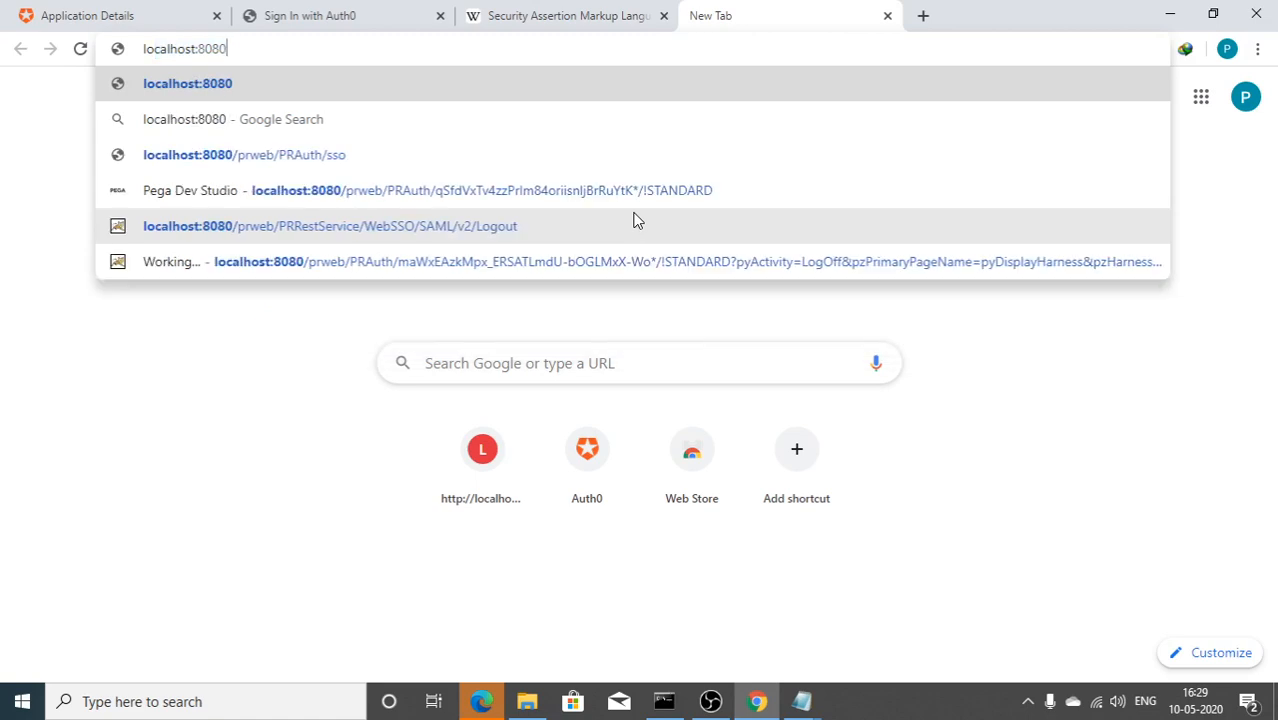
{"action": "type", "text": "b"}
{"action": "key", "text": "Return"}
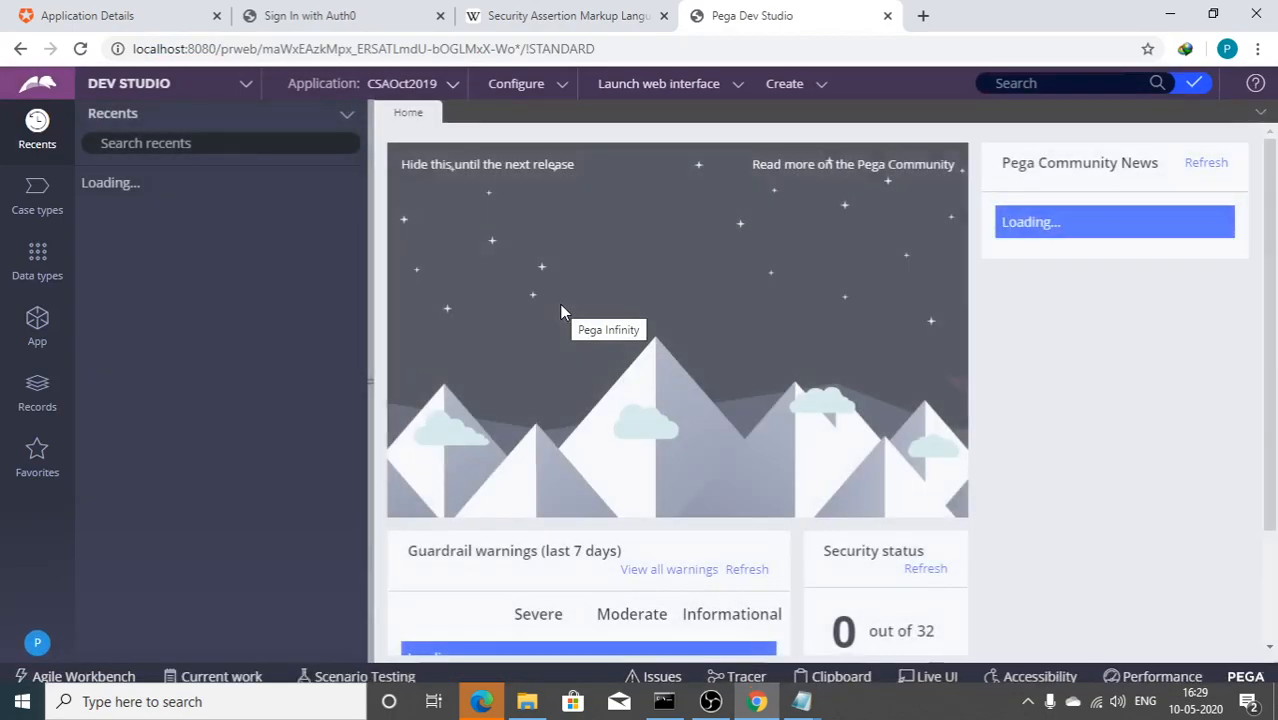
{"action": "left_click", "coordinate": [711, 701]}
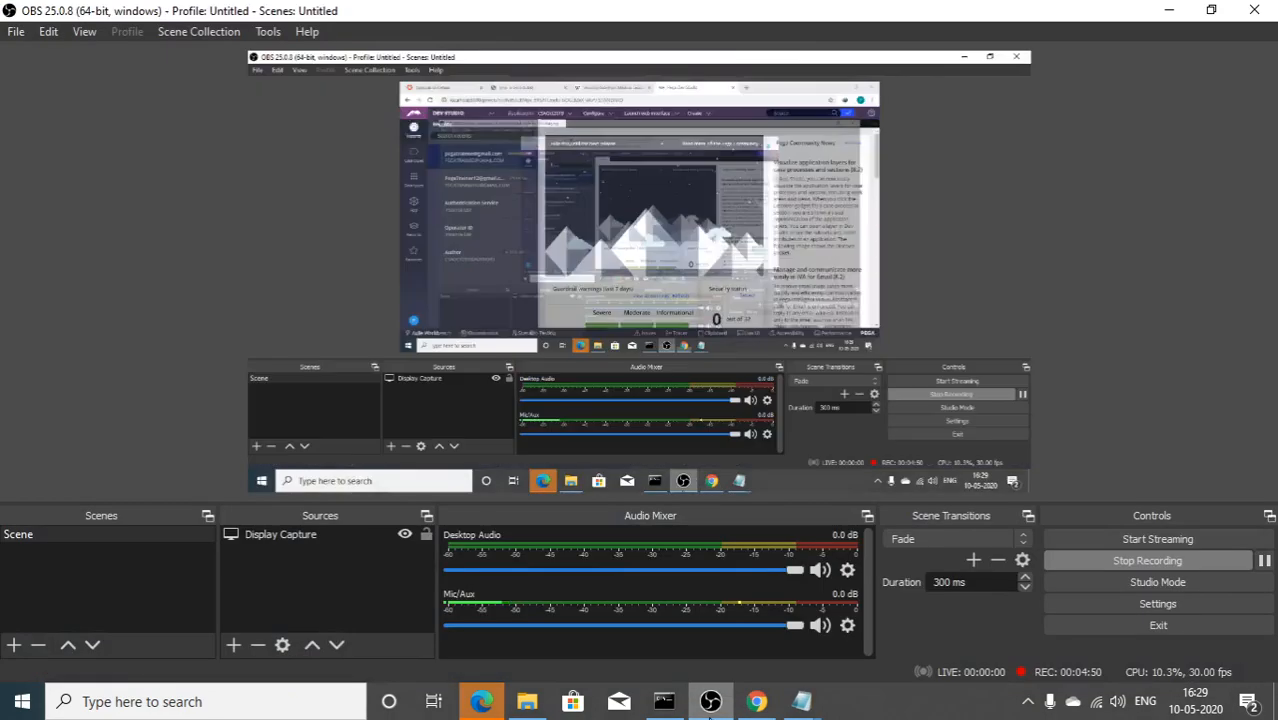
{"action": "left_click", "coordinate": [711, 701]}
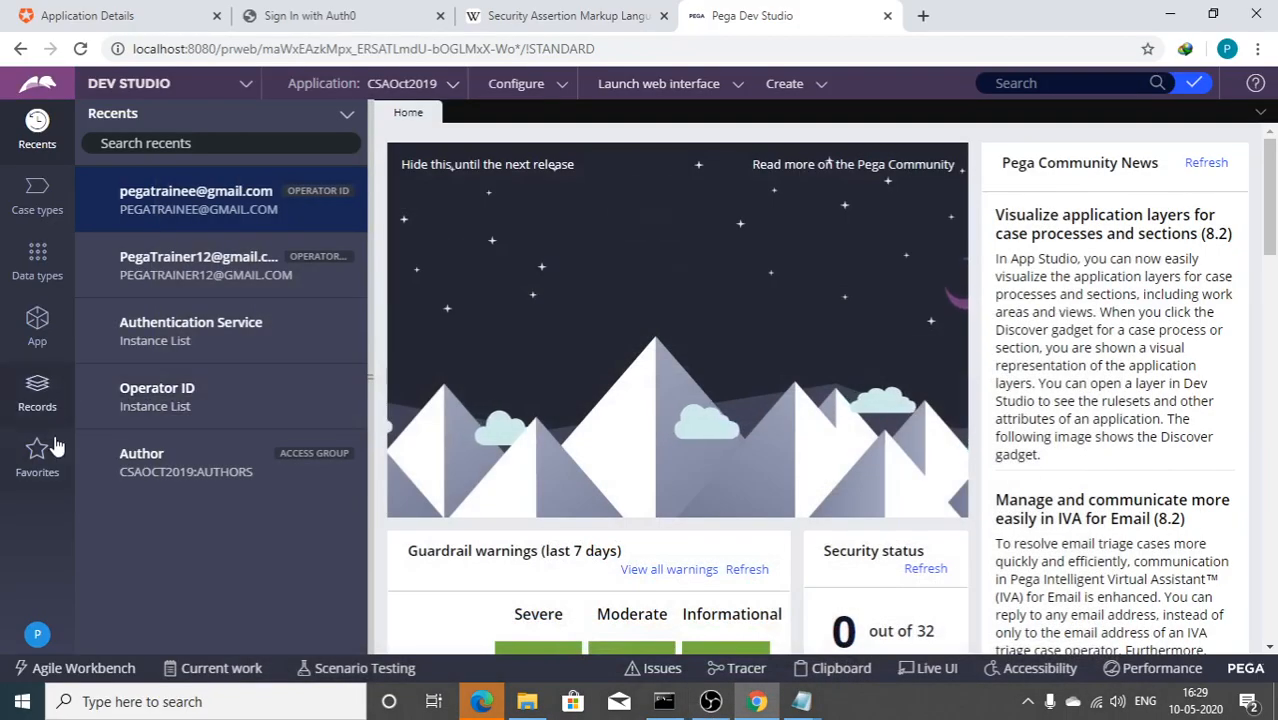
Step: List the Authentication Service instances under SysAdmin in the Records explorer
{"action": "left_click", "coordinate": [40, 398]}
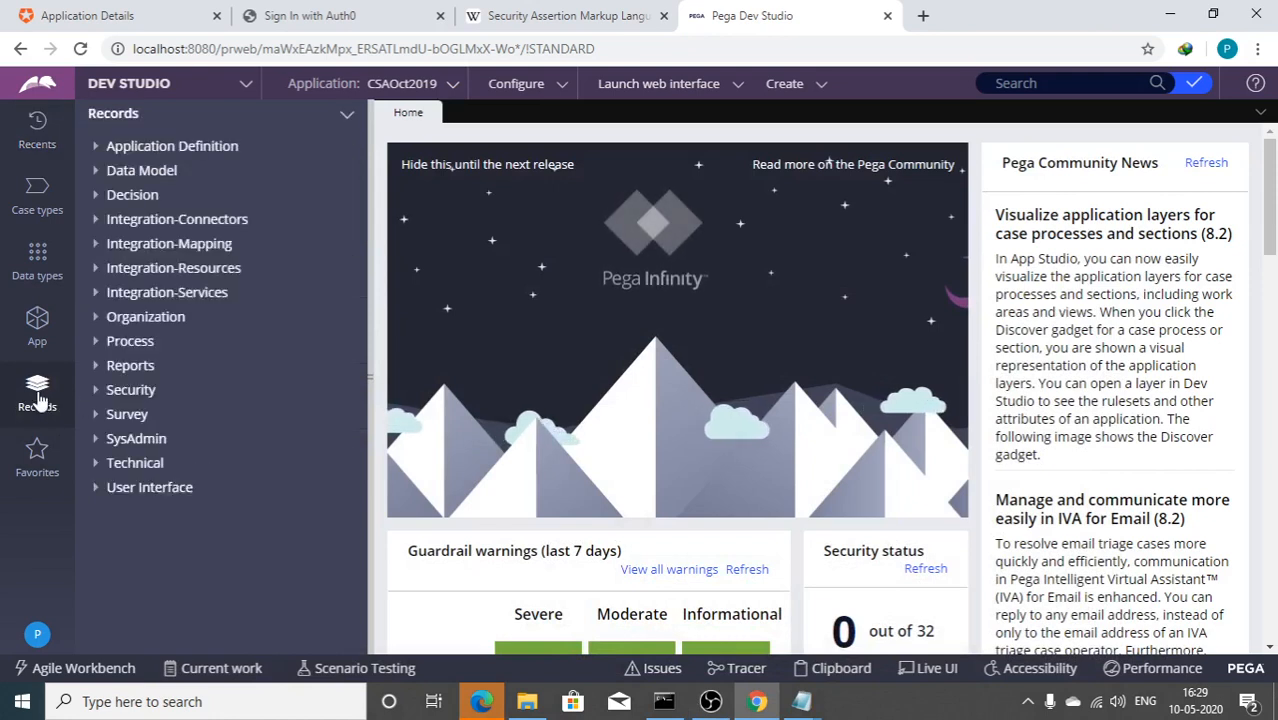
{"action": "left_click", "coordinate": [130, 438]}
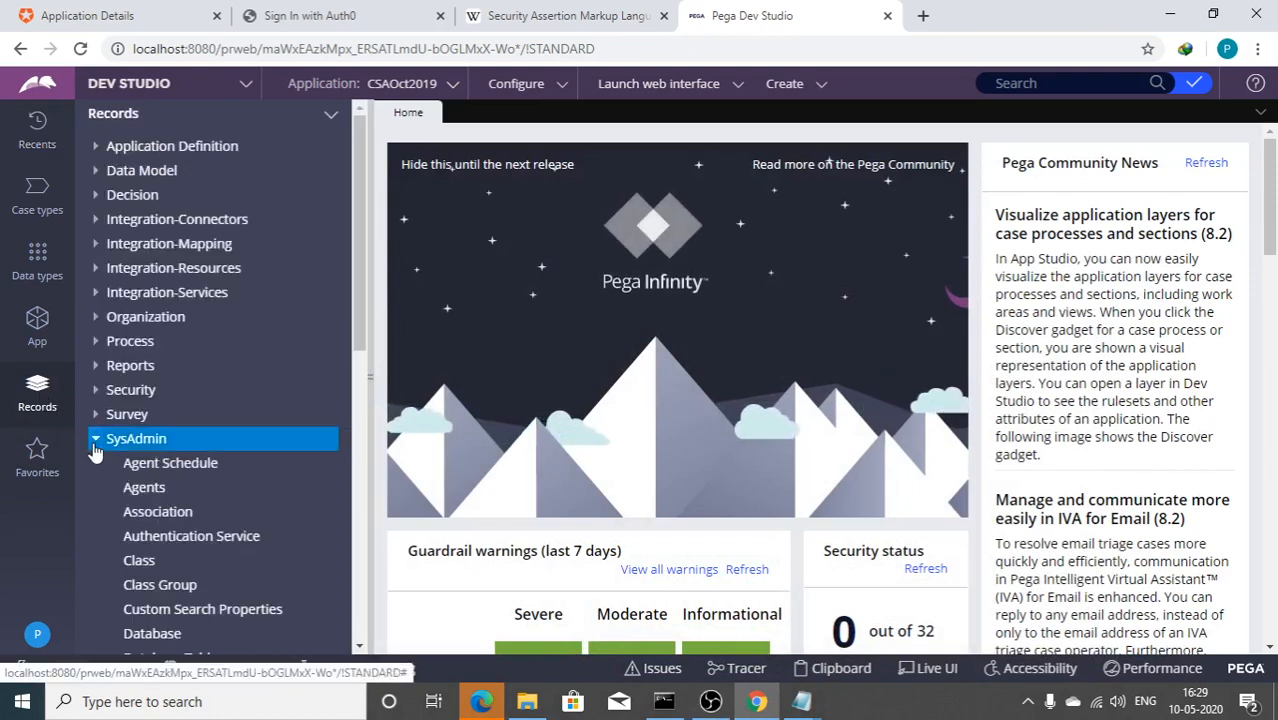
{"action": "left_click", "coordinate": [190, 540]}
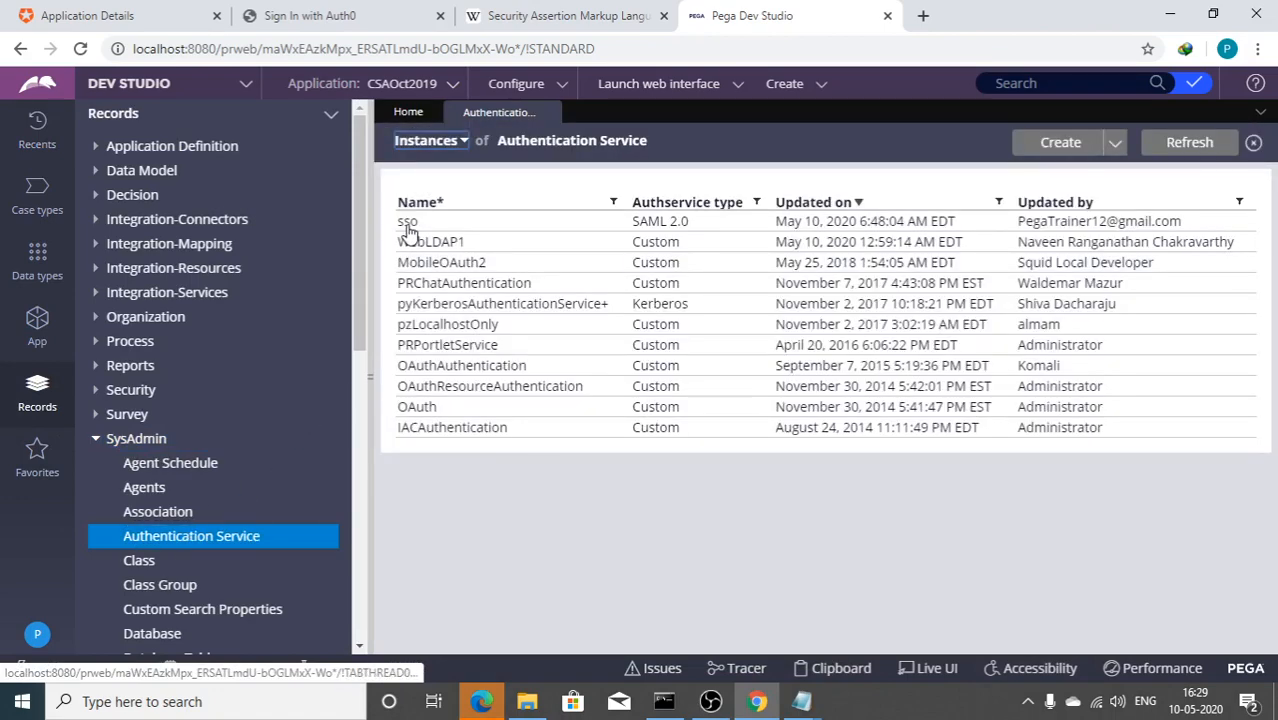
Step: Delete the sso authentication service with reason 'not used' and refresh the instances list
{"action": "left_click", "coordinate": [407, 226]}
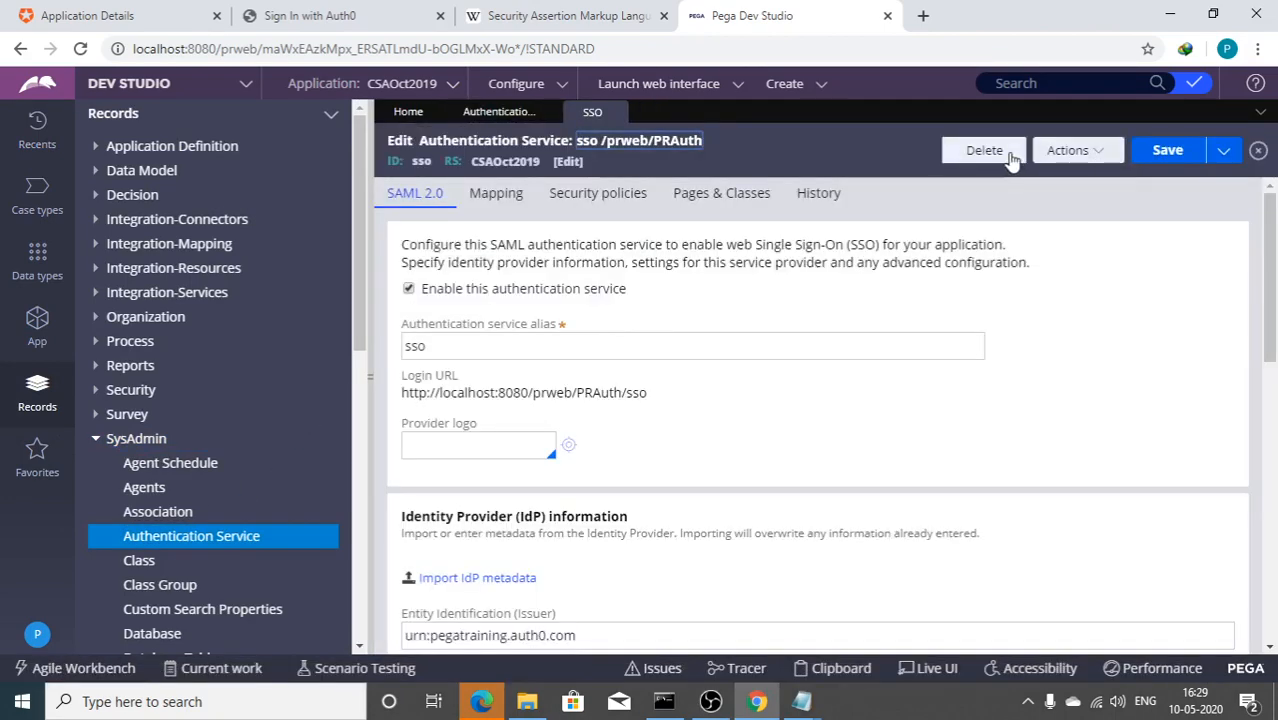
{"action": "left_click", "coordinate": [1010, 155]}
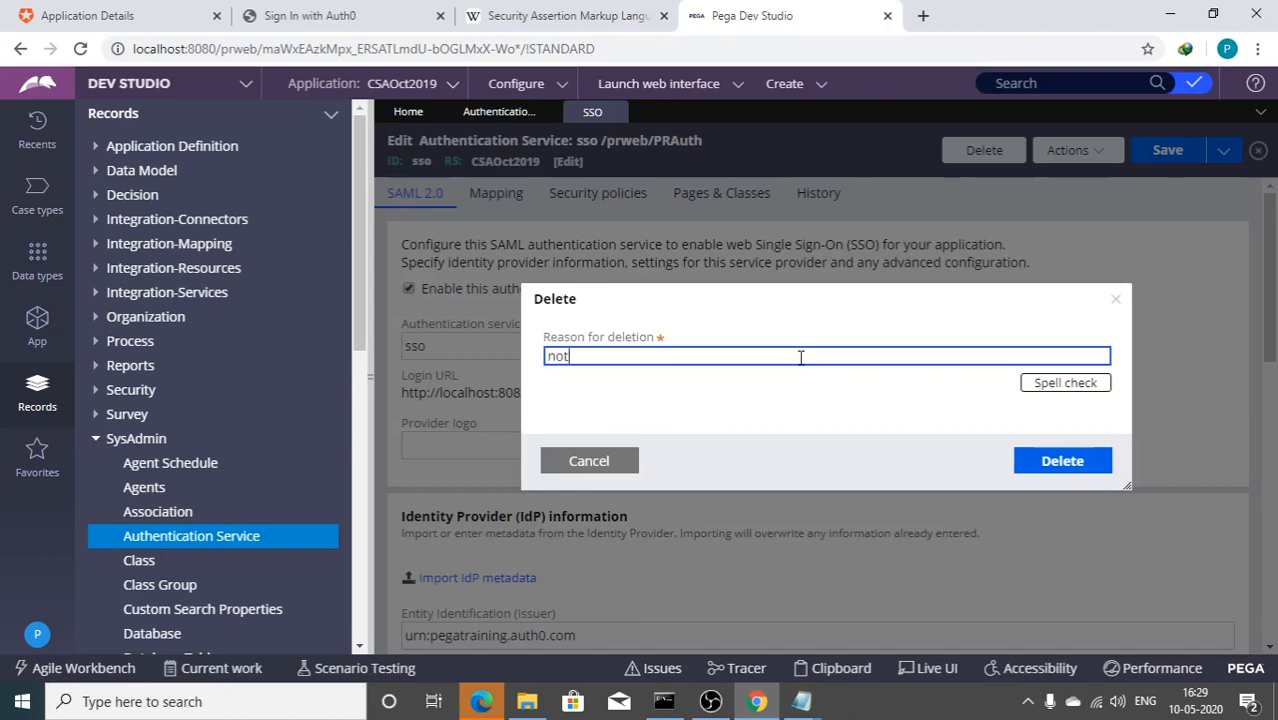
{"action": "type", "text": "not used"}
{"action": "key", "text": "Return"}
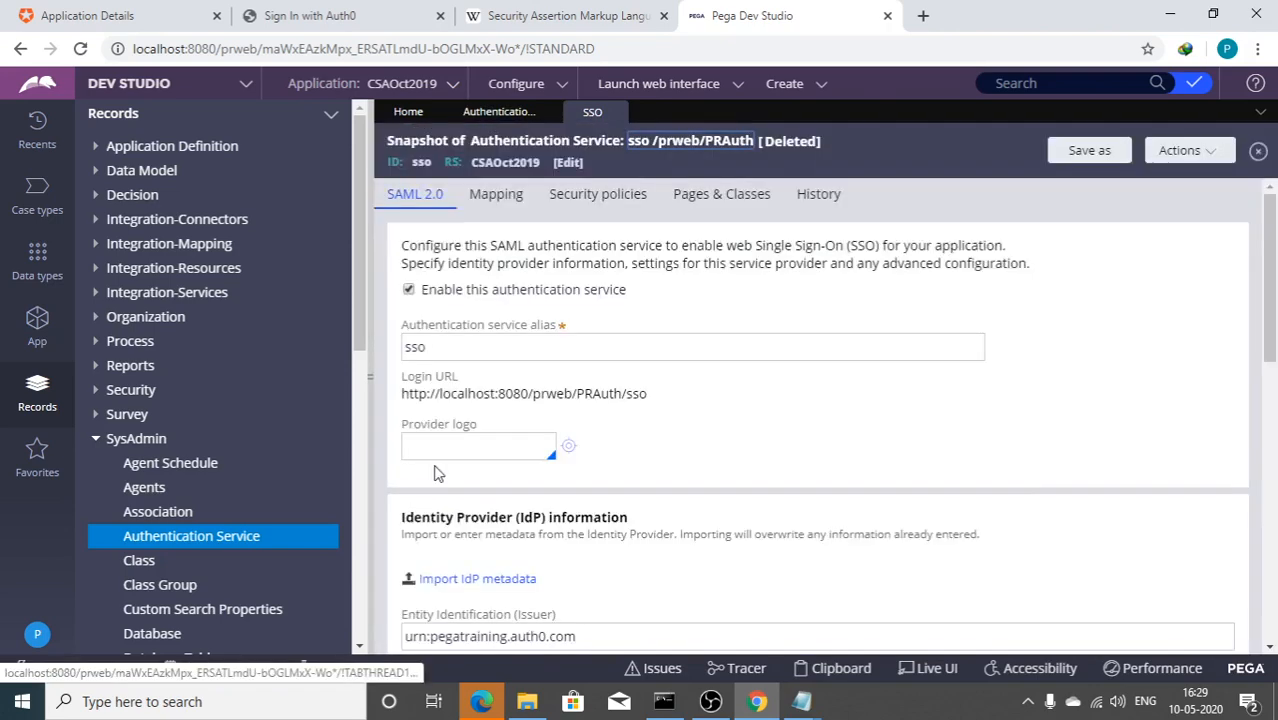
{"action": "left_click", "coordinate": [175, 545]}
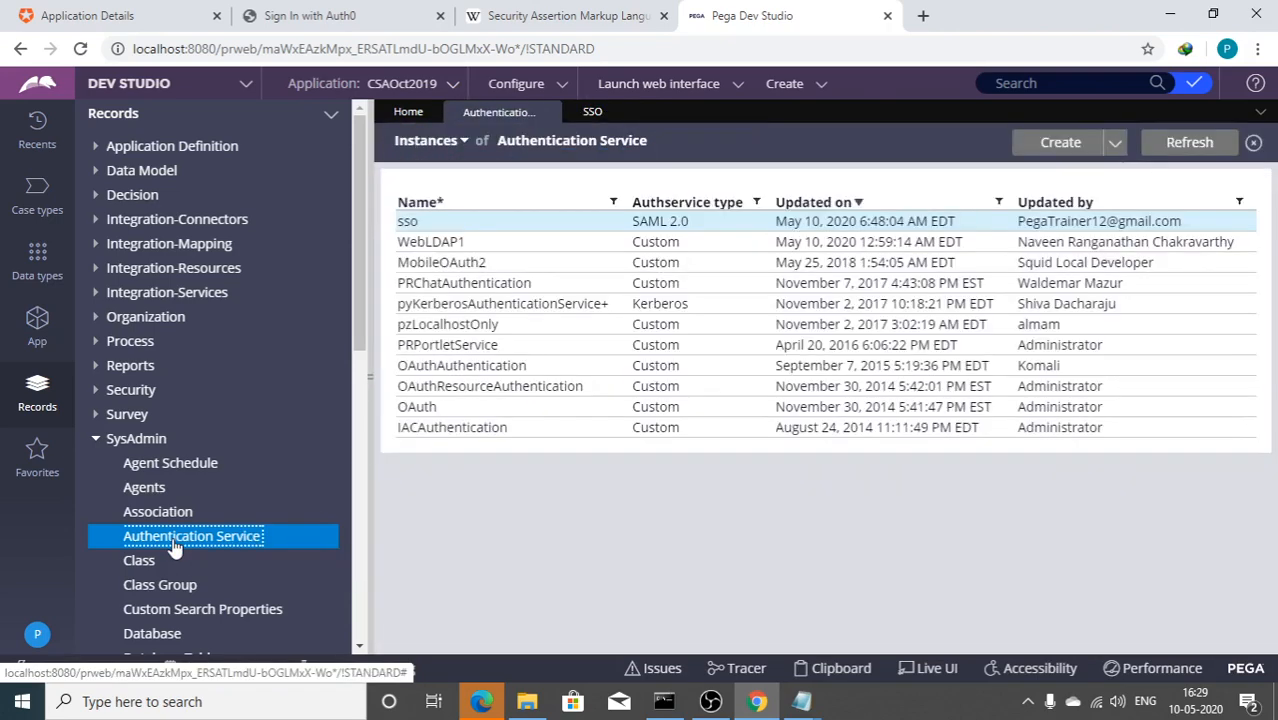
{"action": "left_click", "coordinate": [1162, 156]}
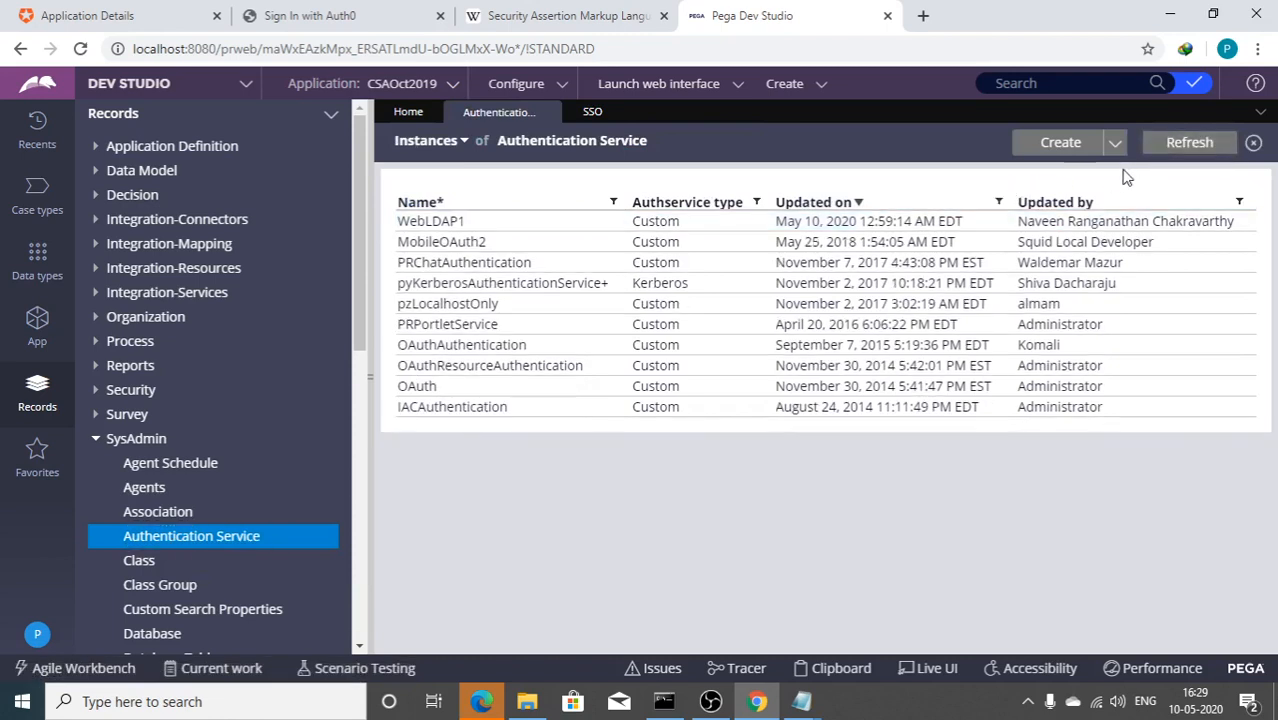
Step: Create a new SAML 2.0 authentication service named sso with alias sso
{"action": "left_click", "coordinate": [1050, 145]}
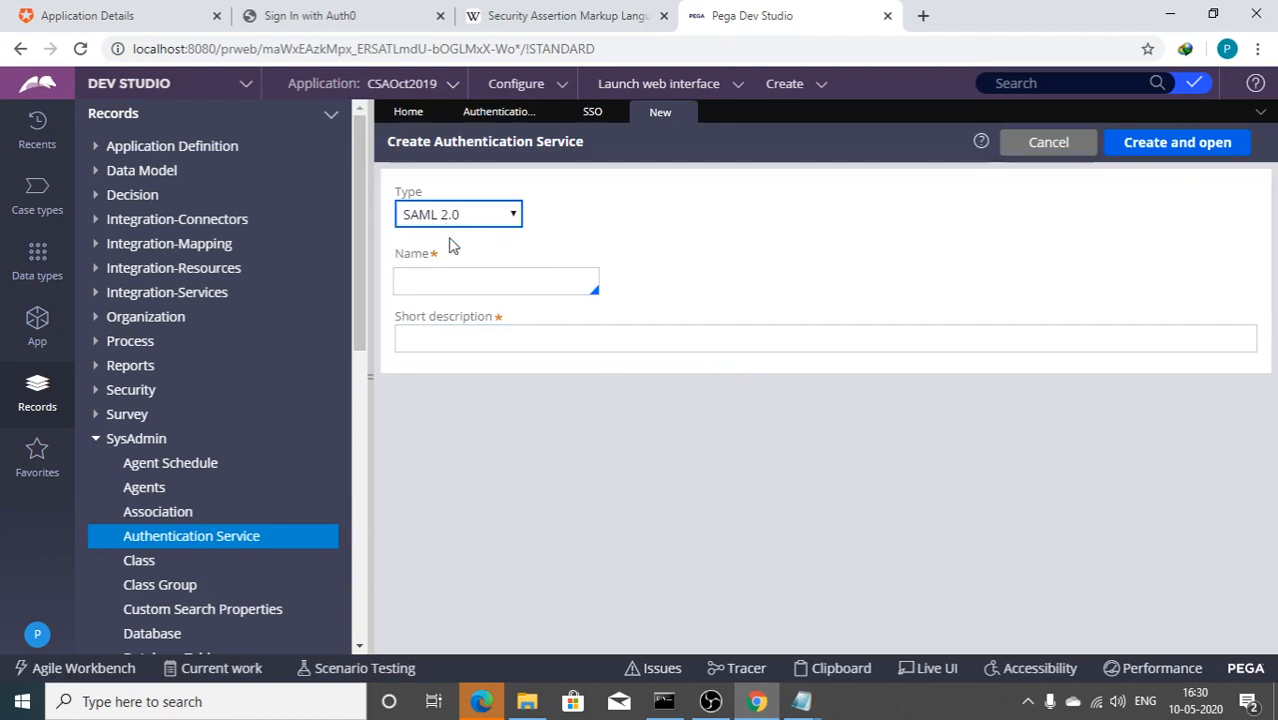
{"action": "left_click", "coordinate": [444, 280]}
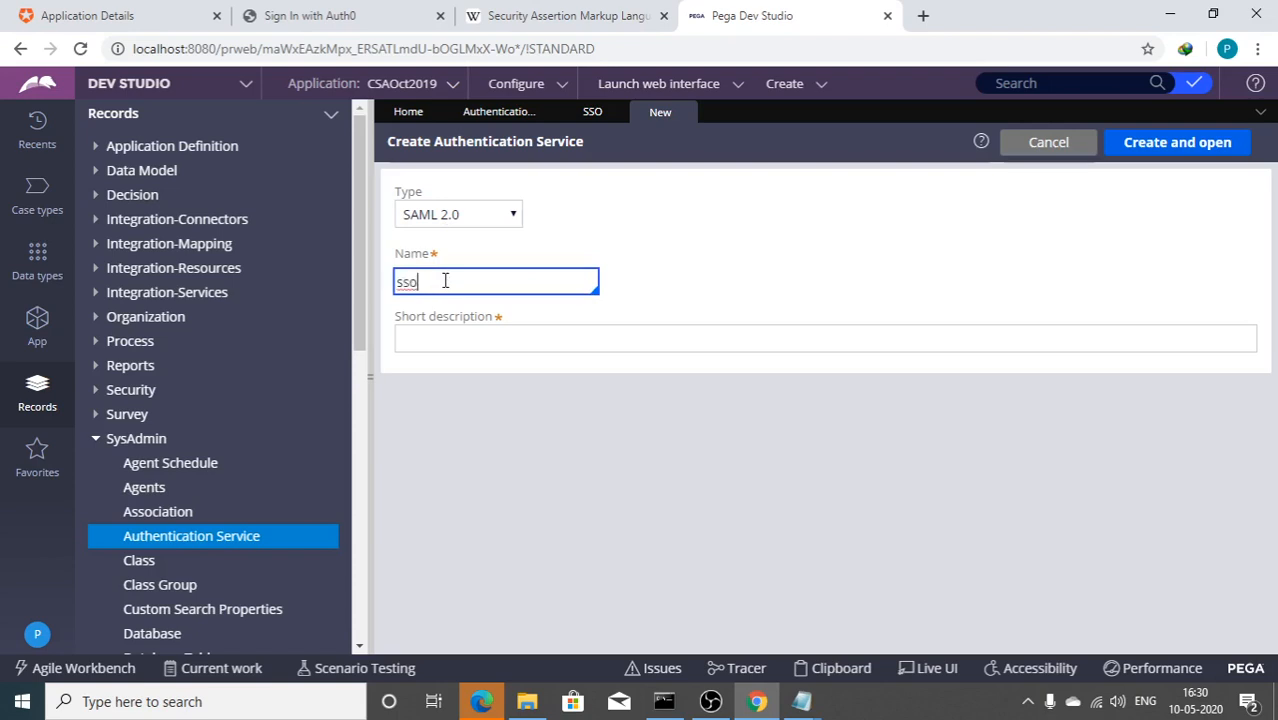
{"action": "left_click", "coordinate": [430, 338]}
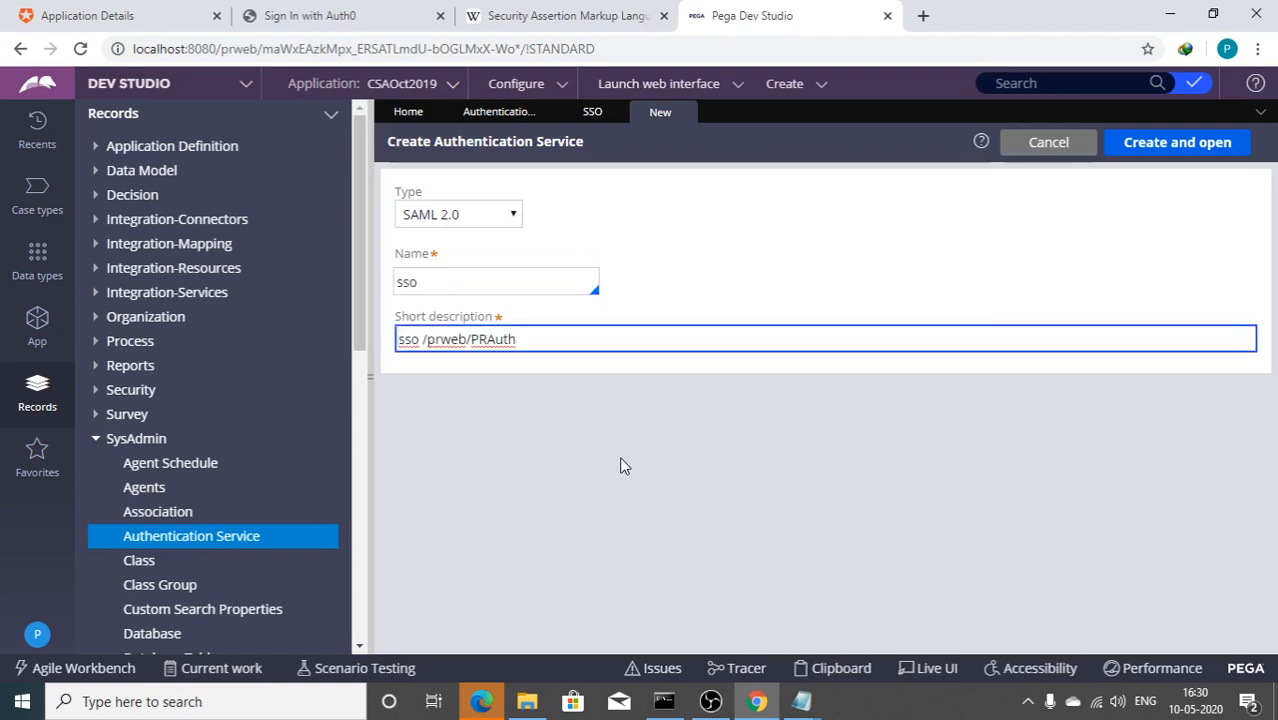
{"action": "left_click", "coordinate": [1150, 141]}
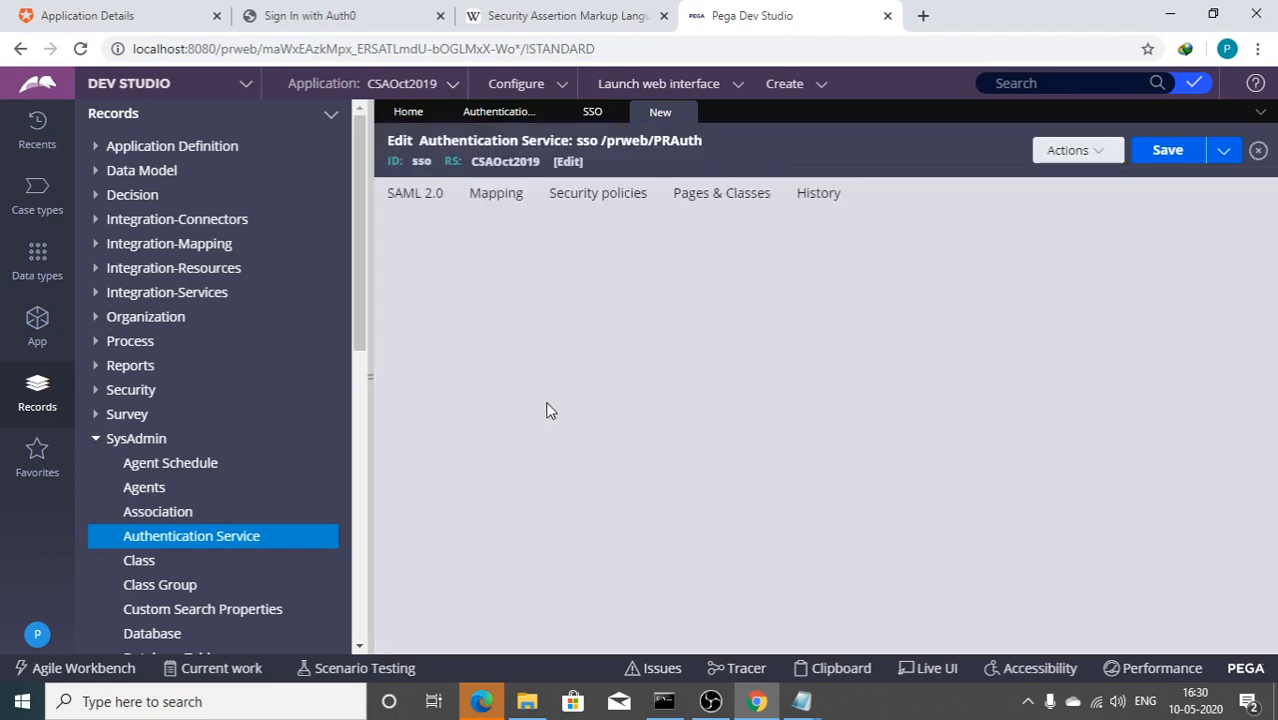
{"action": "scroll", "coordinate": [508, 377], "scroll_direction": "down", "scroll_amount": 1}
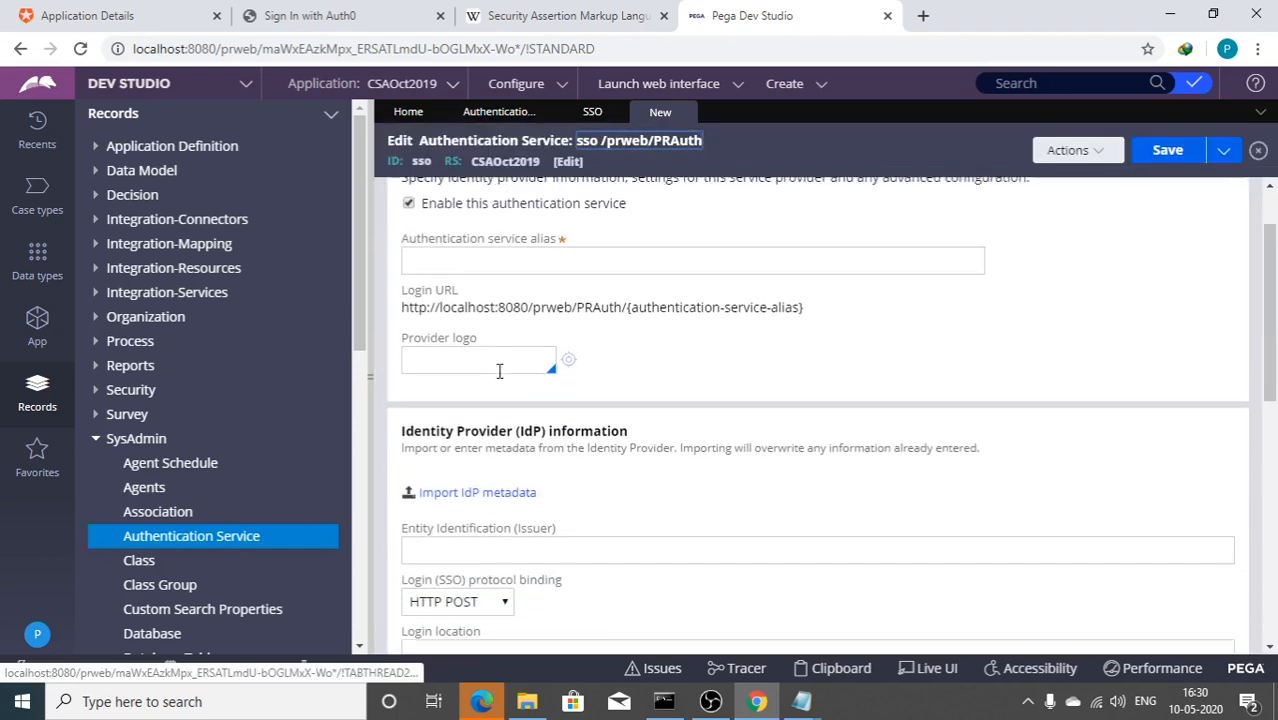
{"action": "left_click", "coordinate": [482, 259]}
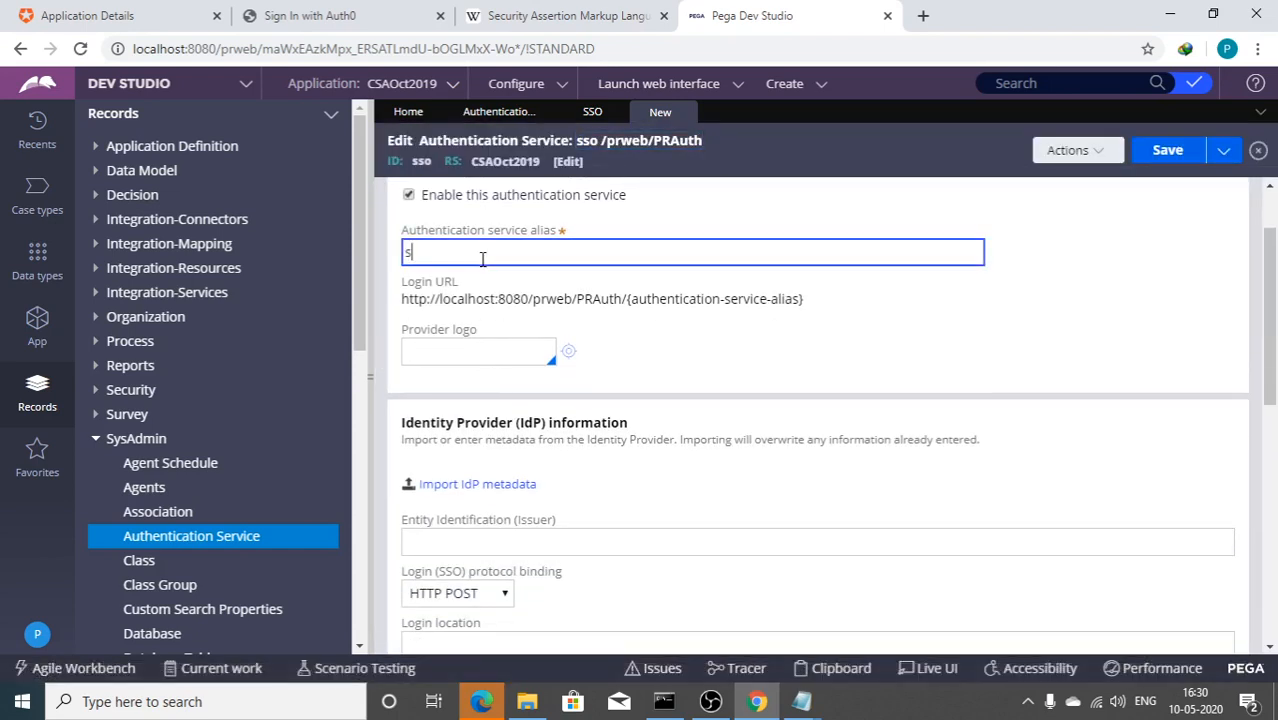
{"action": "type", "text": "sso"}
{"action": "key", "text": "Tab"}
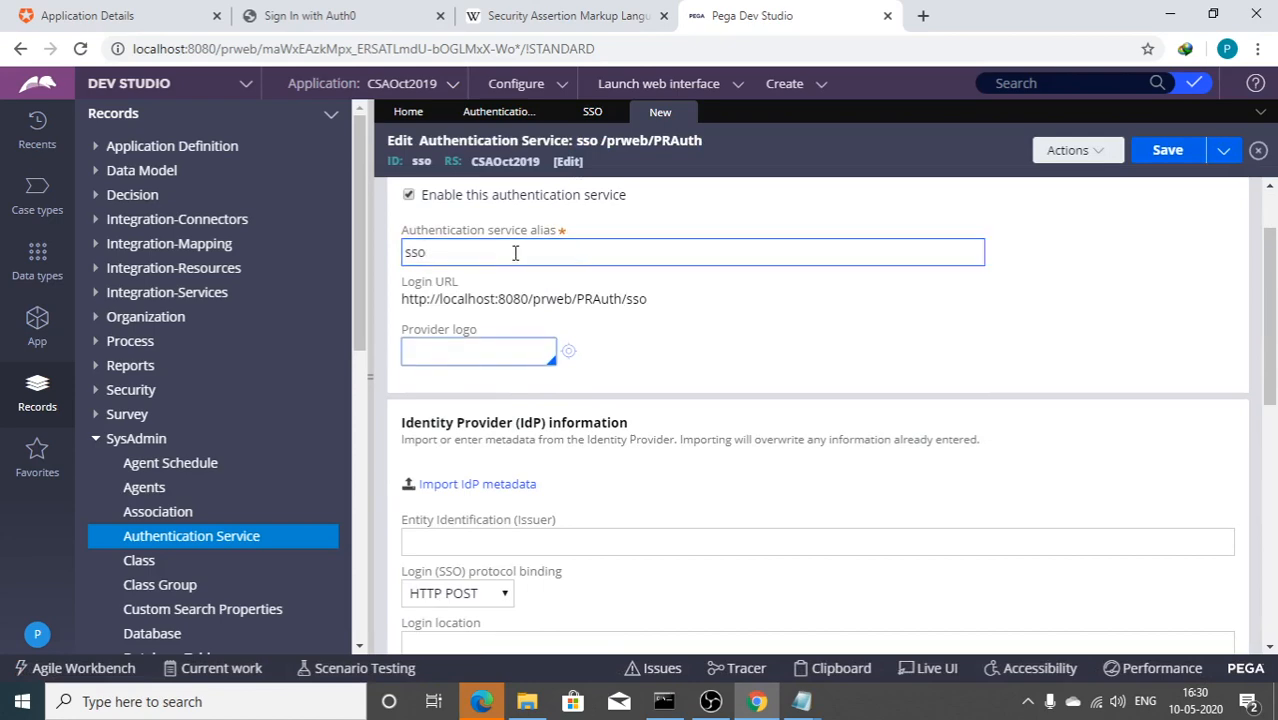
Step: Select and copy the Assertion Consumer Service location URL from the Service Provider settings
{"action": "scroll", "coordinate": [516, 258], "scroll_direction": "down", "scroll_amount": 7}
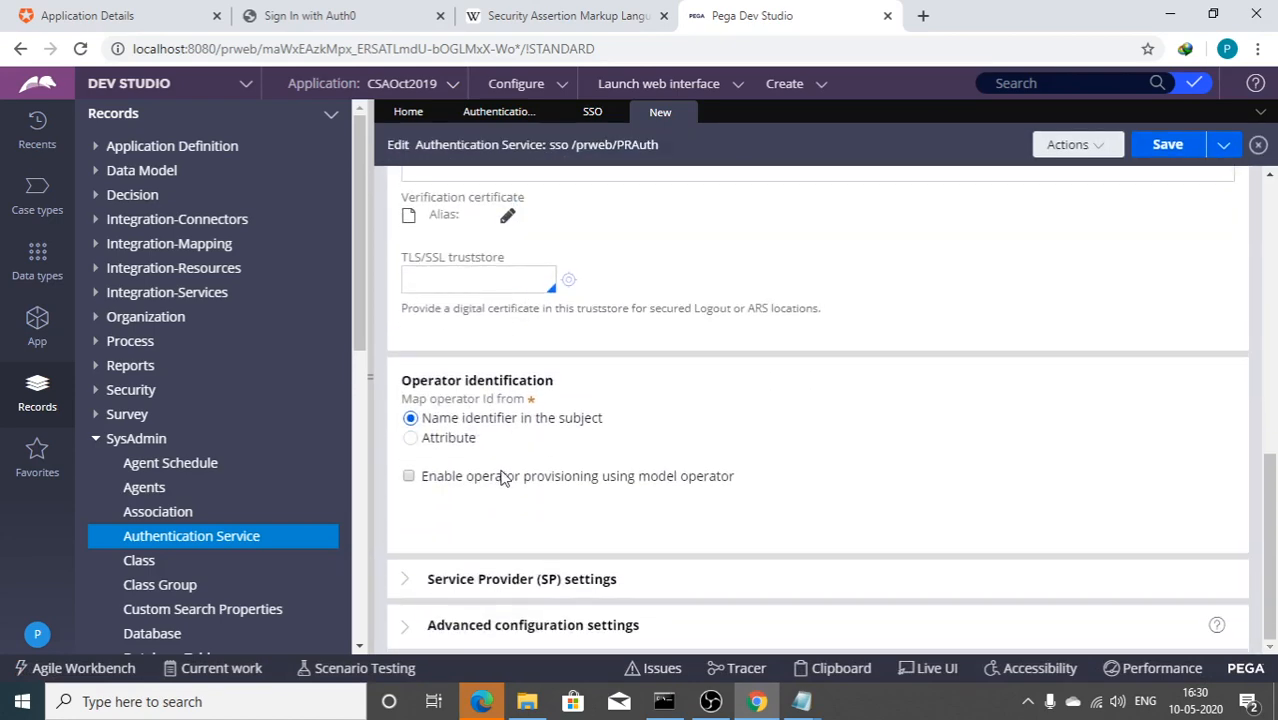
{"action": "left_click", "coordinate": [452, 580]}
{"action": "scroll", "coordinate": [465, 520], "scroll_direction": "down", "scroll_amount": 4}
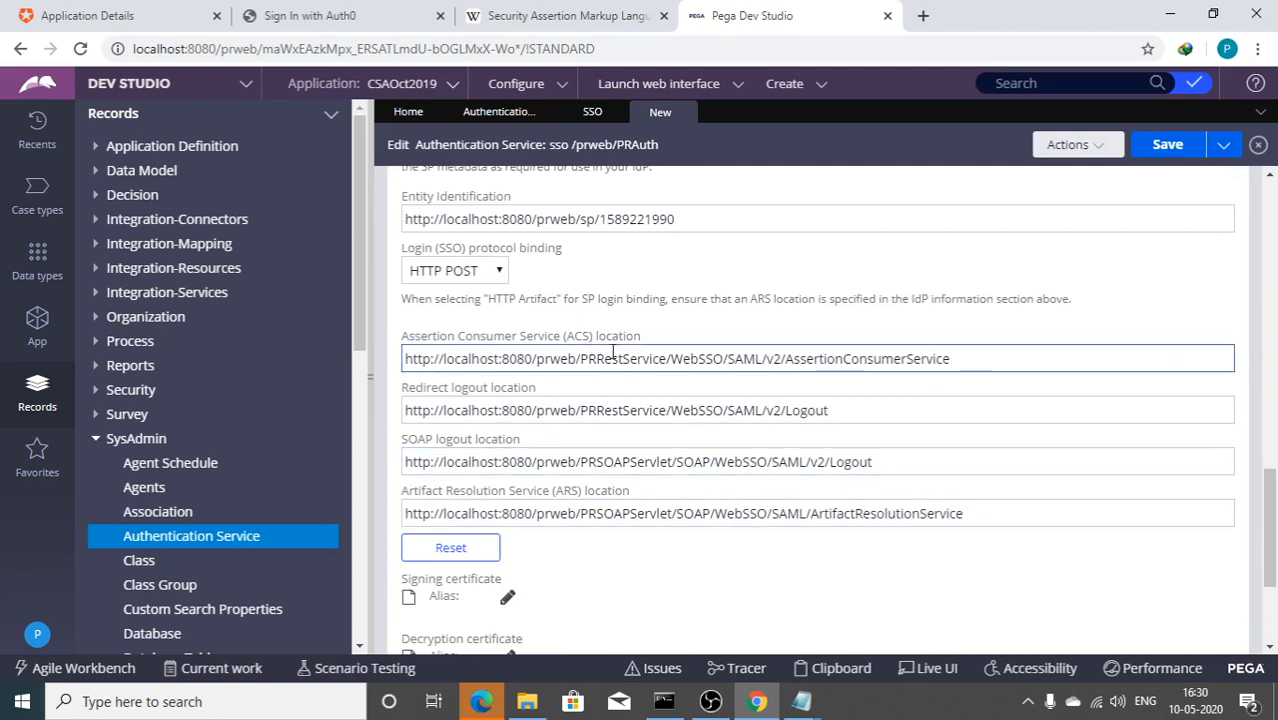
{"action": "left_click", "coordinate": [407, 358]}
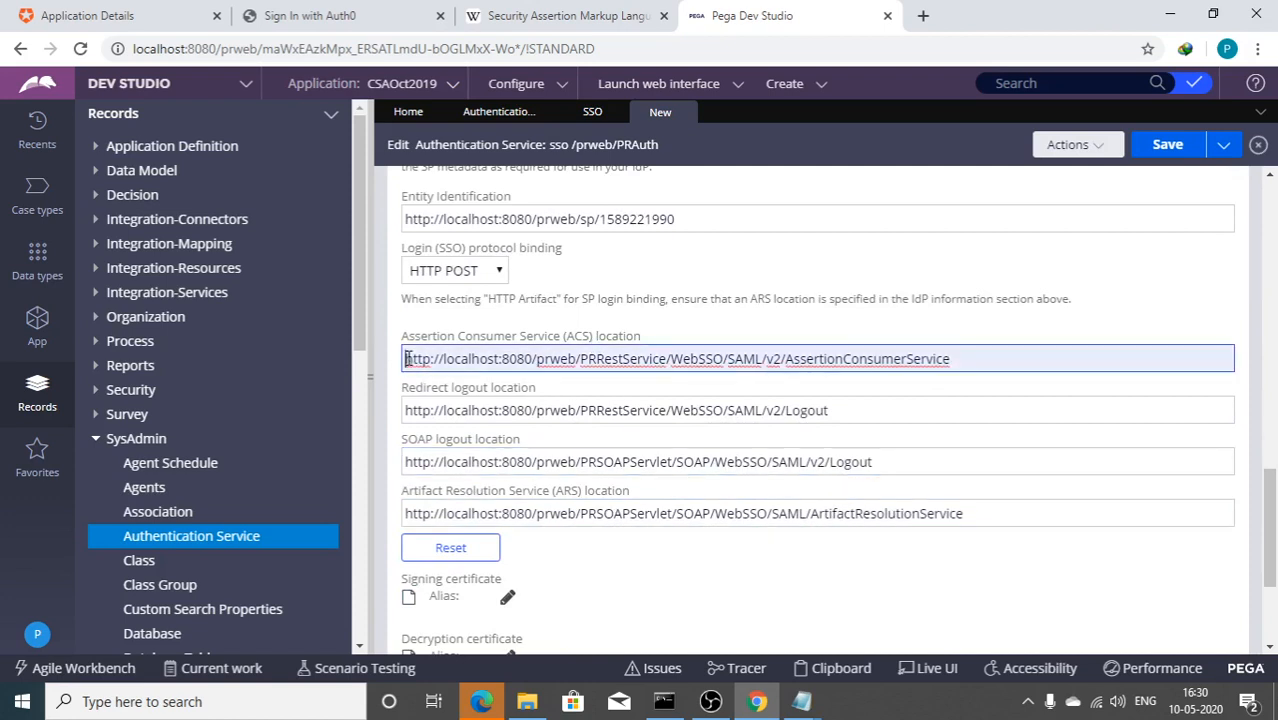
{"action": "left_click_drag", "start_coordinate": [407, 358], "coordinate": [1001, 388]}
{"action": "key", "text": "ctrl+c"}
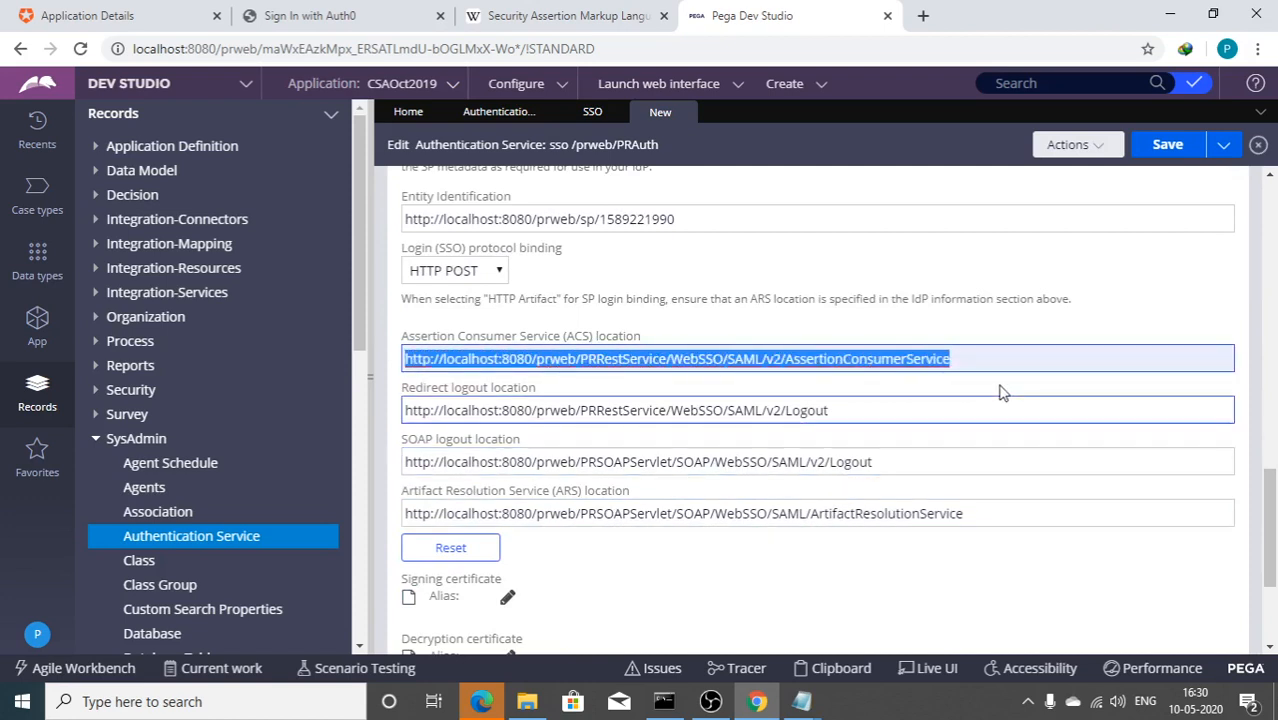
Step: Paste Pega's ACS URL into the SAML2 addon's Application Callback URL field in Auth0
{"action": "left_click", "coordinate": [118, 12]}
{"action": "left_click", "coordinate": [554, 263]}
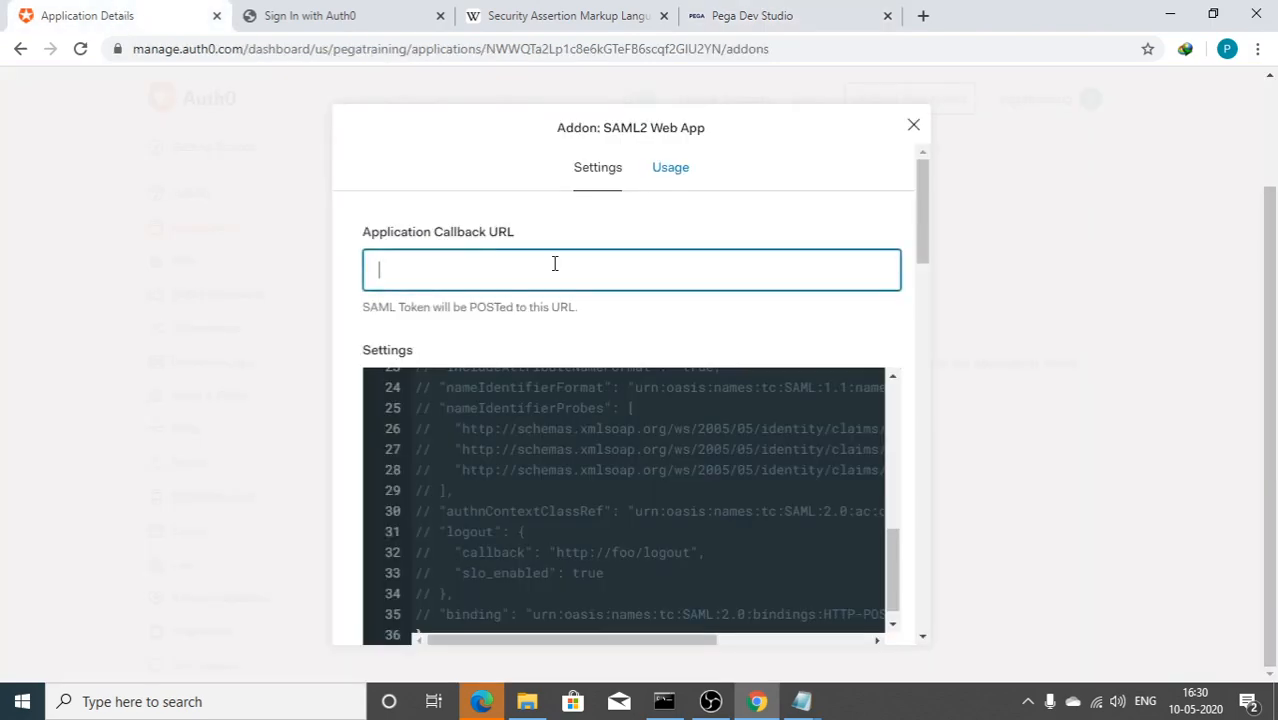
{"action": "key", "text": "ctrl+v"}
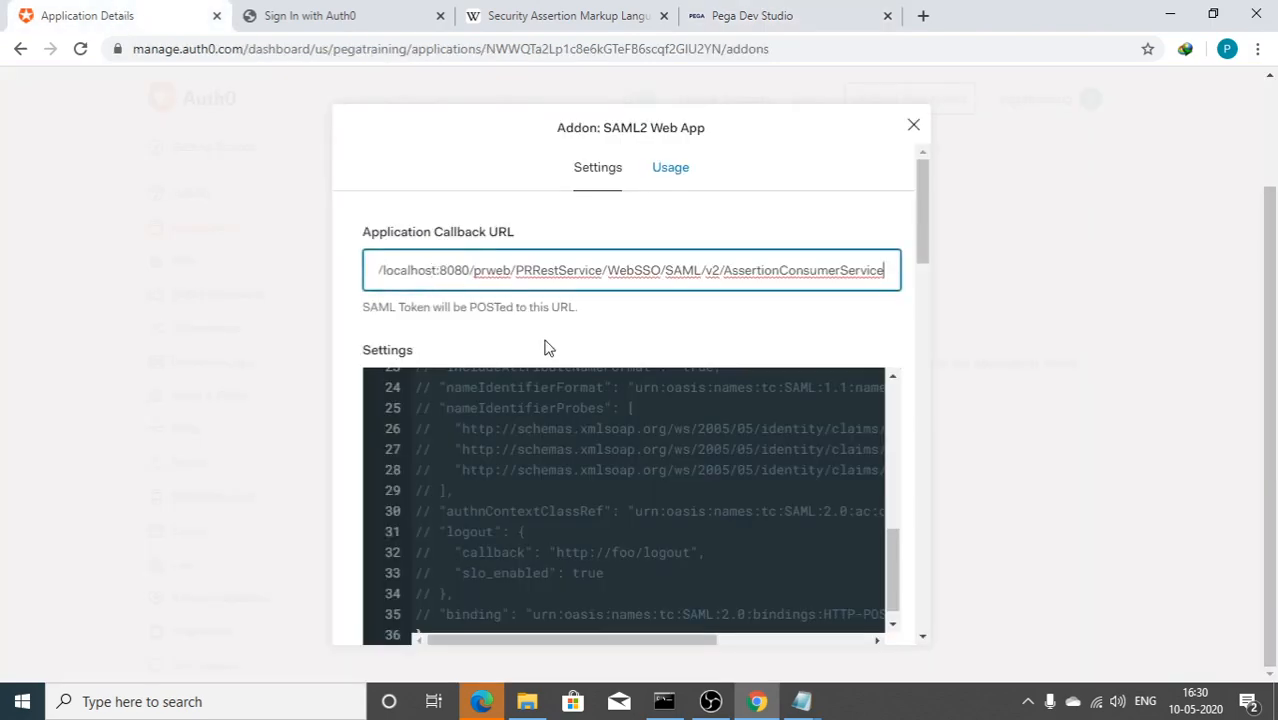
{"action": "scroll", "coordinate": [545, 345], "scroll_direction": "down", "scroll_amount": 5}
{"action": "scroll", "coordinate": [411, 337], "scroll_direction": "up", "scroll_amount": 1}
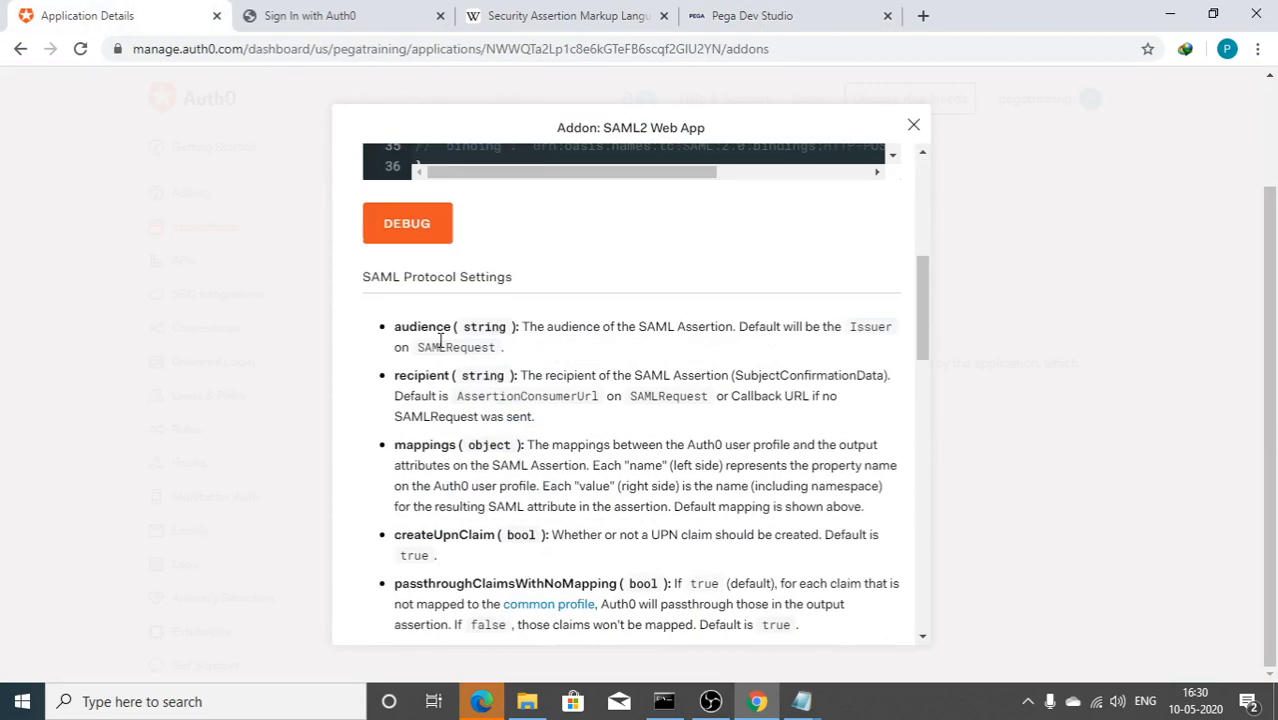
{"action": "scroll", "coordinate": [430, 340], "scroll_direction": "down", "scroll_amount": 8}
{"action": "scroll", "coordinate": [441, 340], "scroll_direction": "down", "scroll_amount": 3}
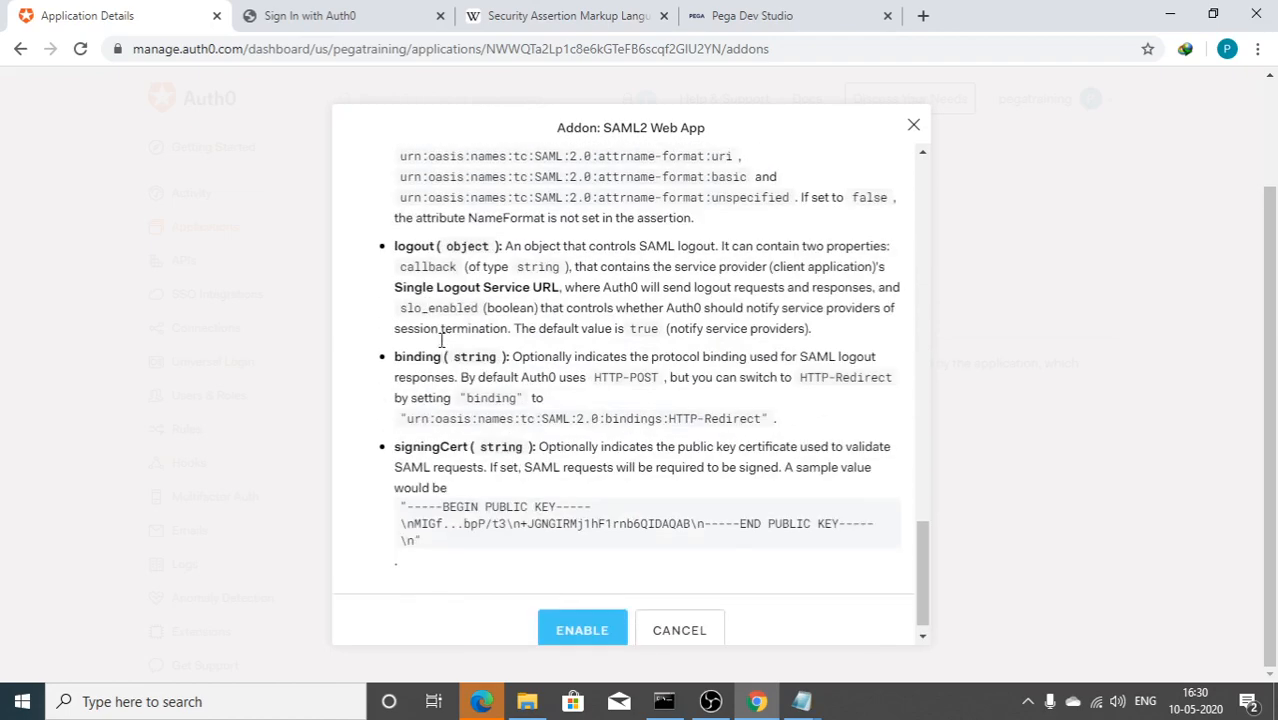
{"action": "scroll", "coordinate": [460, 300], "scroll_direction": "up", "scroll_amount": 10}
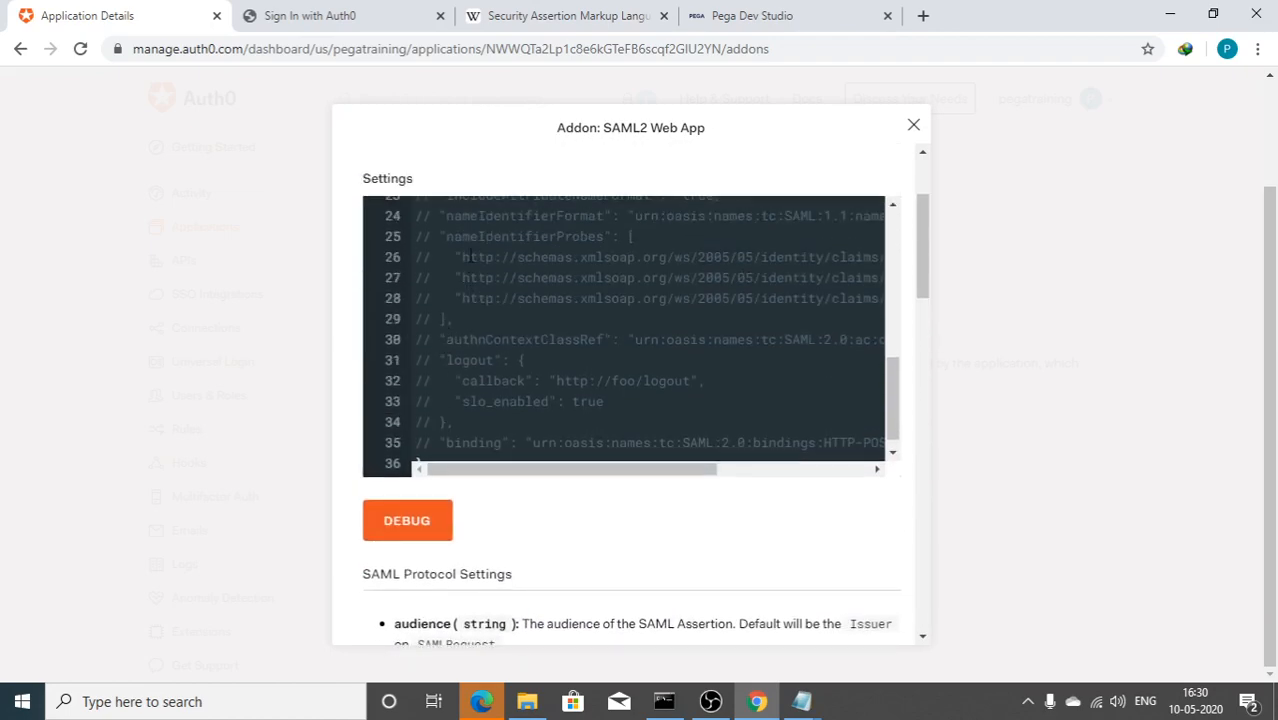
{"action": "scroll", "coordinate": [463, 257], "scroll_direction": "up", "scroll_amount": 8}
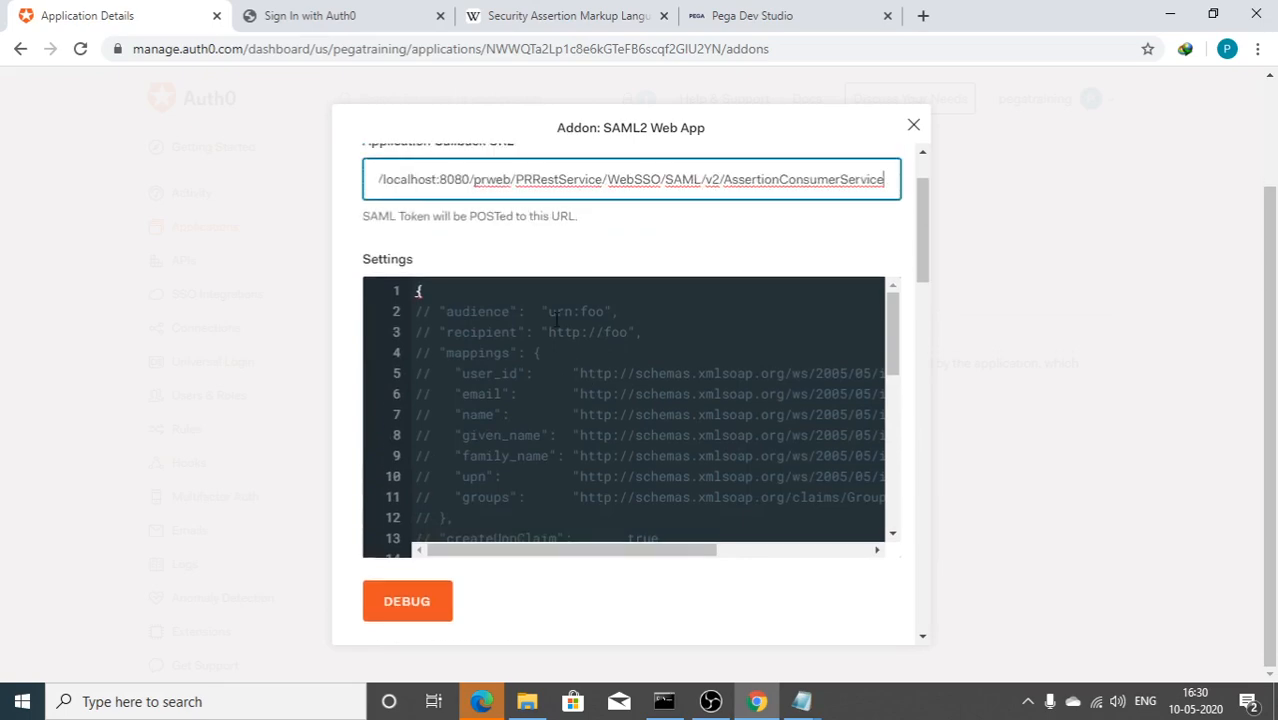
{"action": "scroll", "coordinate": [555, 312], "scroll_direction": "down", "scroll_amount": 12}
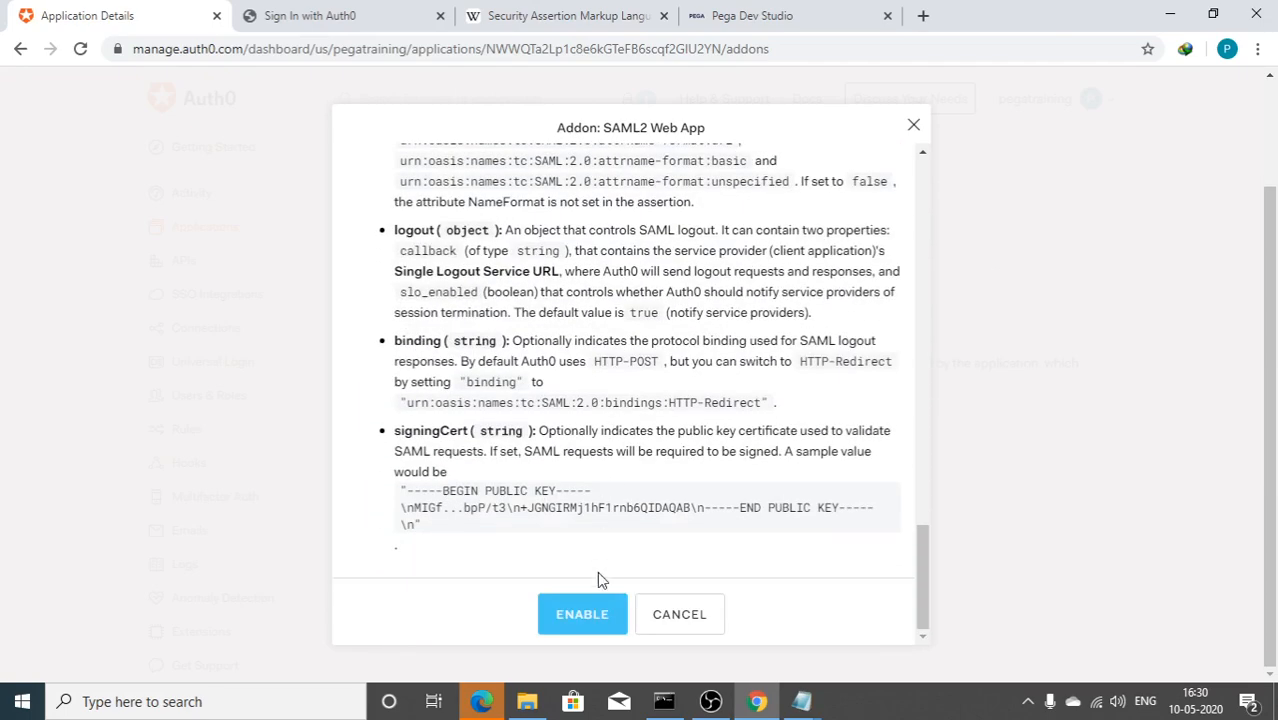
Step: Enable the SAML2 Web App addon and dismiss the changes-saved notification
{"action": "left_click", "coordinate": [558, 622]}
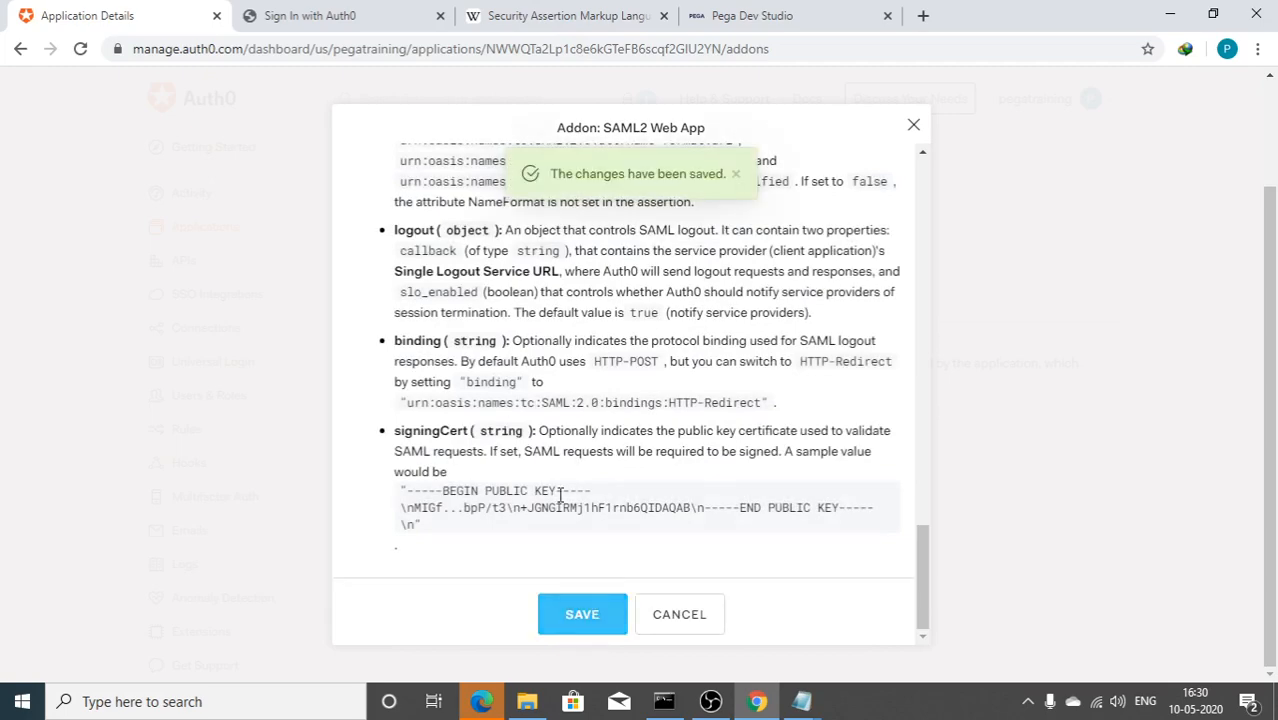
{"action": "scroll", "coordinate": [590, 398], "scroll_direction": "up", "scroll_amount": 10}
{"action": "scroll", "coordinate": [576, 405], "scroll_direction": "up", "scroll_amount": 10}
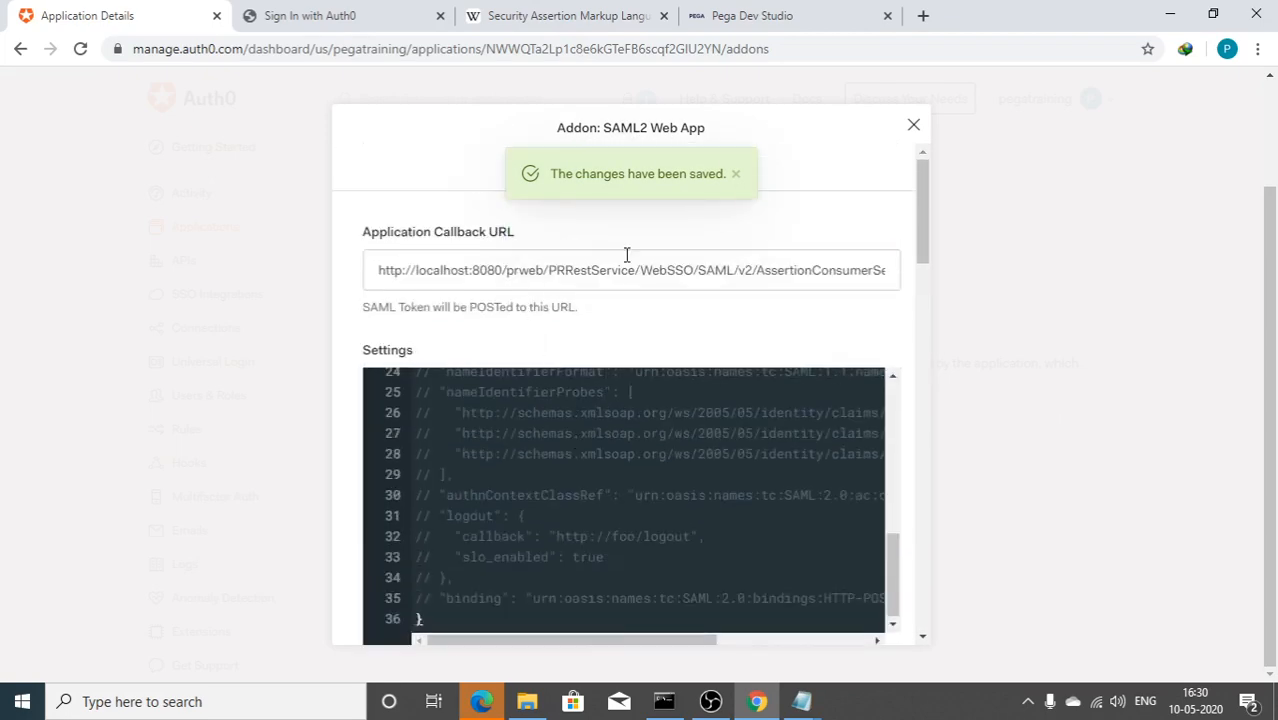
{"action": "left_click", "coordinate": [731, 175]}
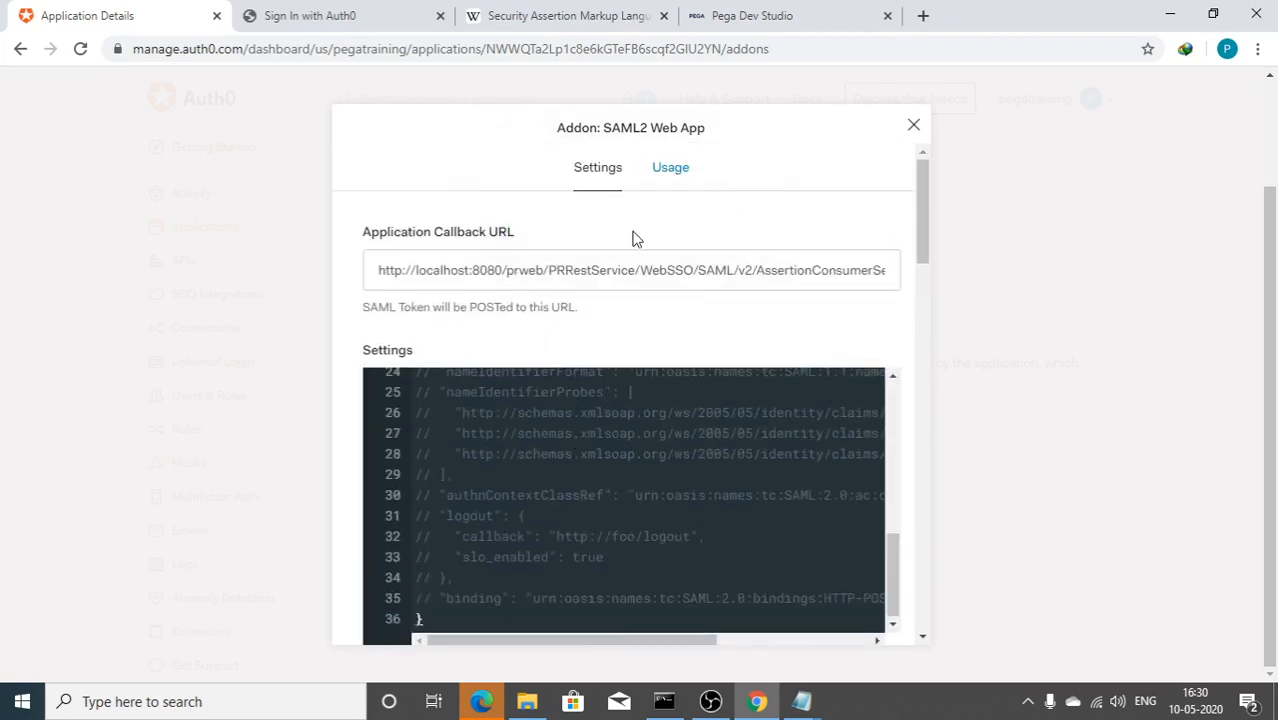
Step: Download the Identity Provider Metadata XML from the addon's Usage tab and locate it in Downloads
{"action": "left_click", "coordinate": [671, 170]}
{"action": "scroll", "coordinate": [585, 345], "scroll_direction": "down", "scroll_amount": 2}
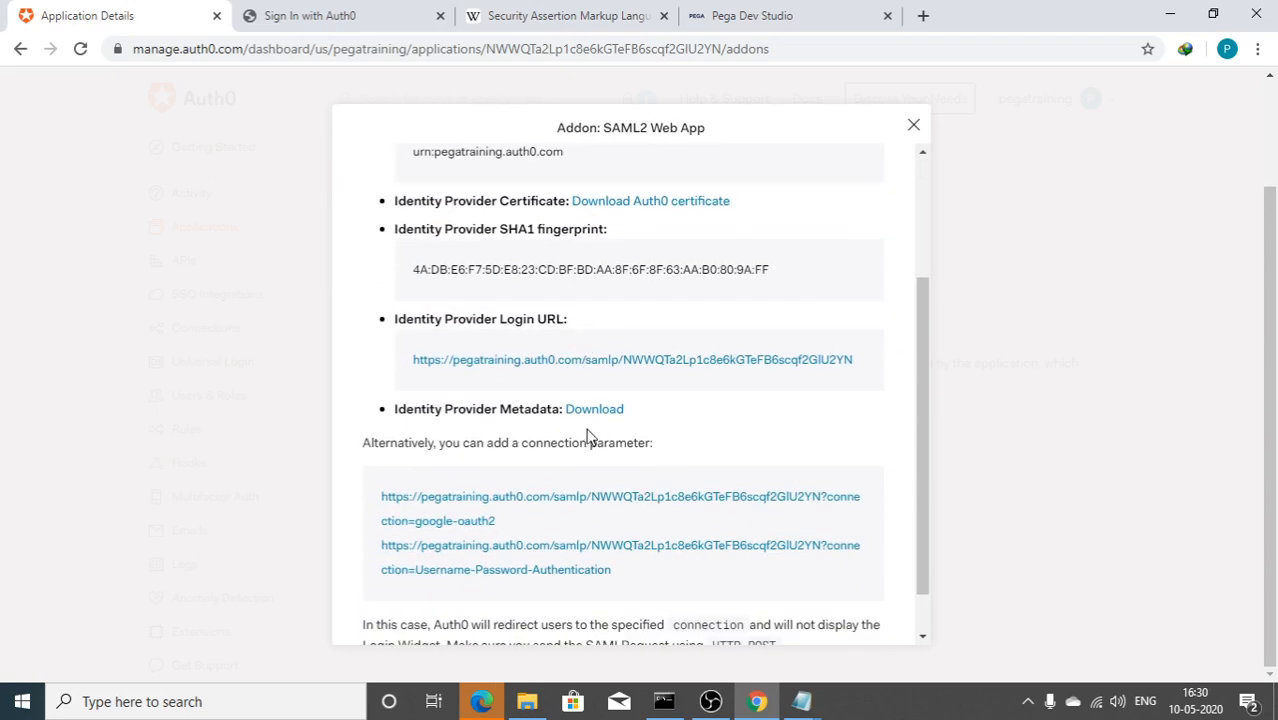
{"action": "left_click", "coordinate": [609, 420]}
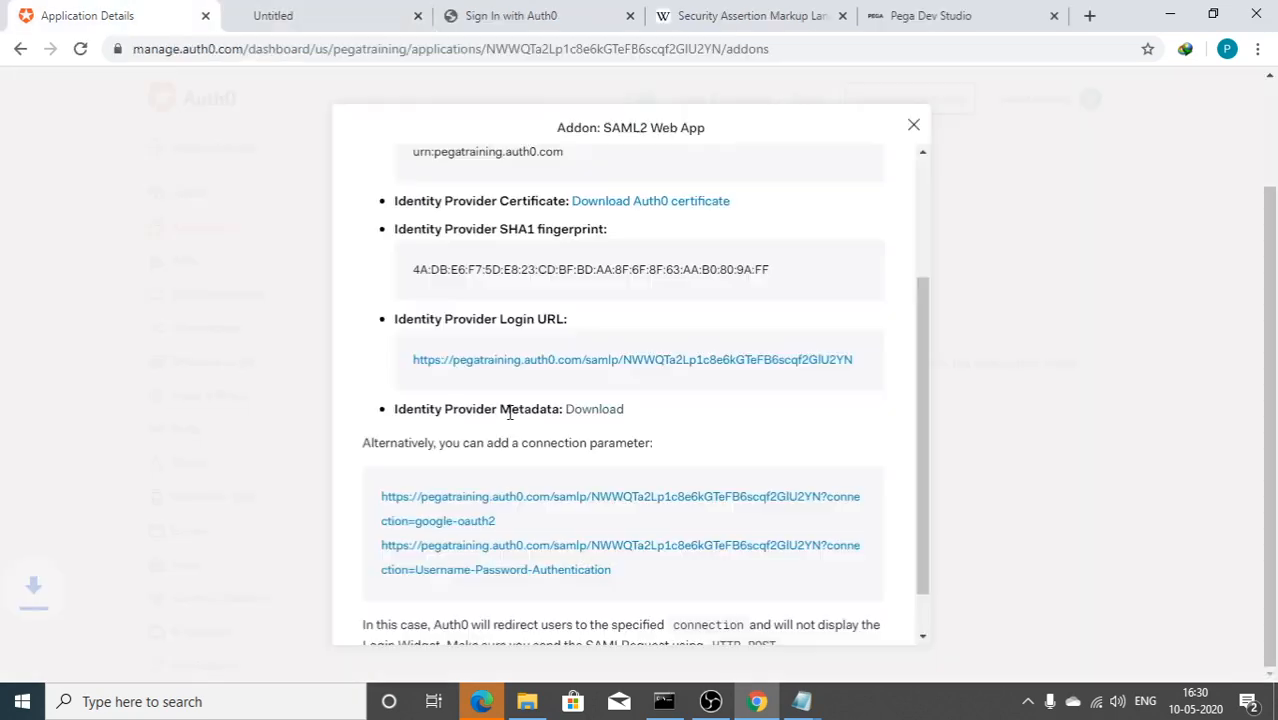
{"action": "left_click", "coordinate": [193, 660]}
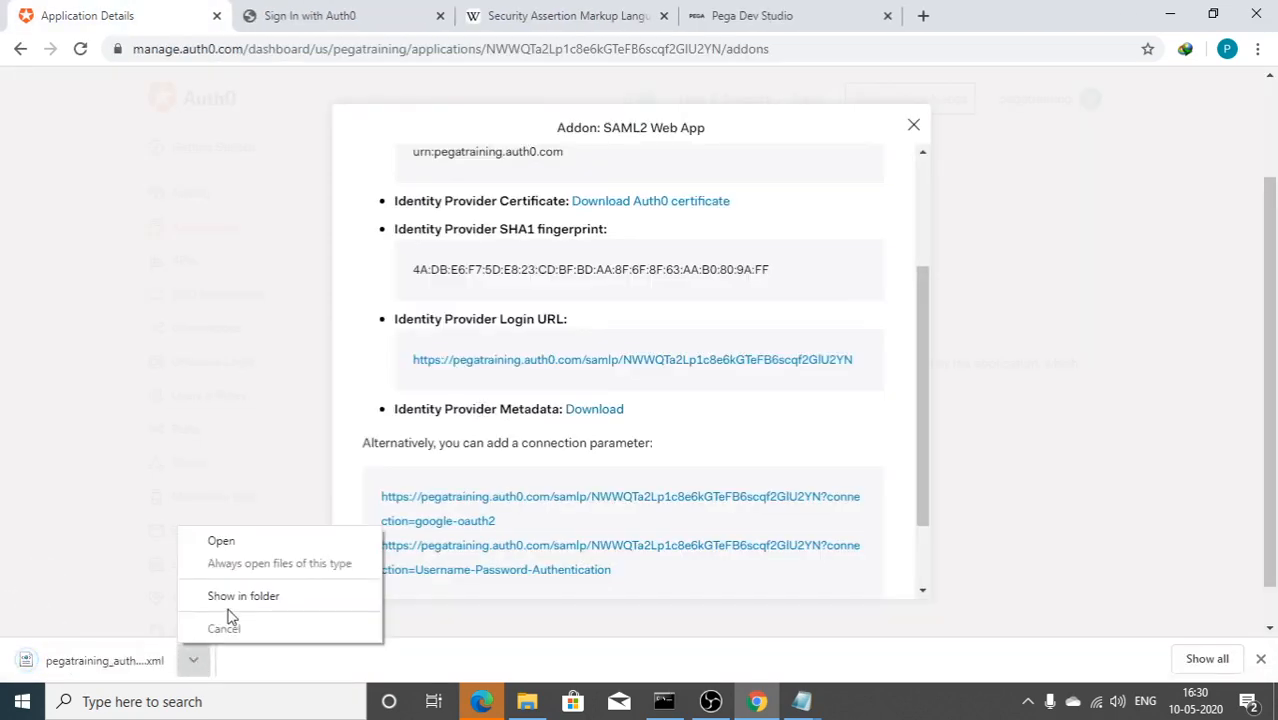
{"action": "left_click", "coordinate": [226, 600]}
{"action": "left_click", "coordinate": [308, 470]}
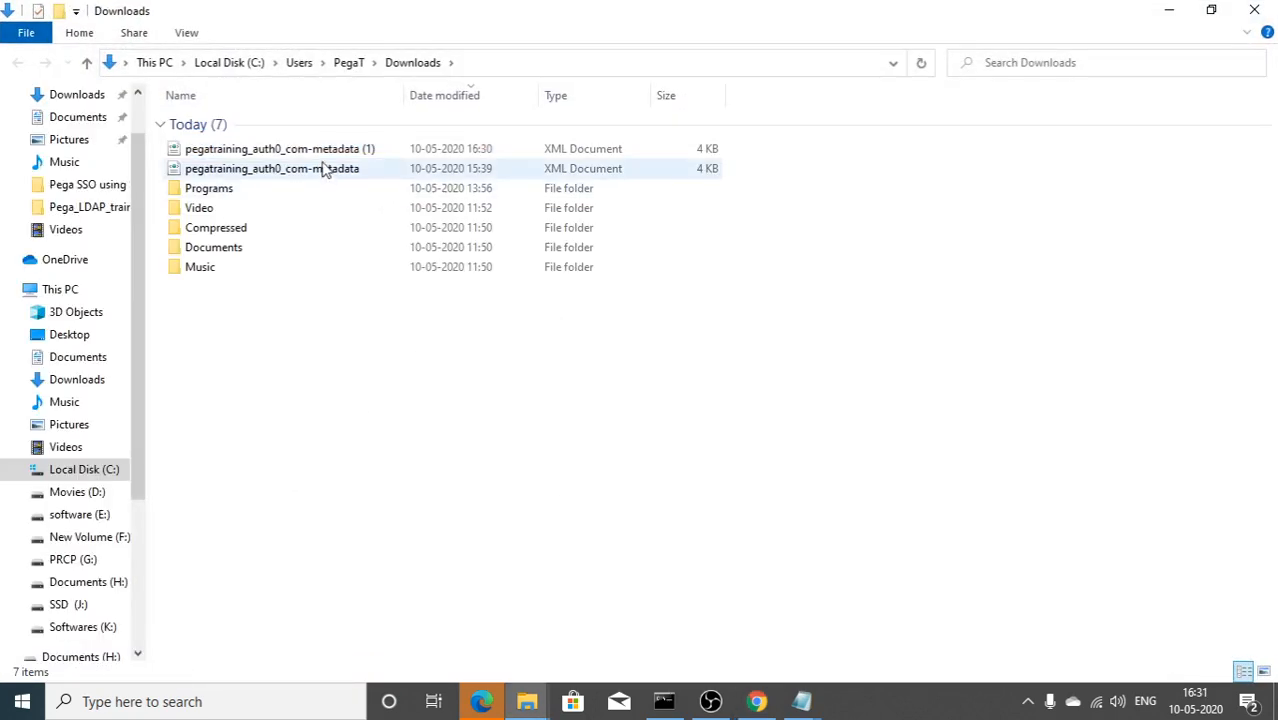
{"action": "left_click", "coordinate": [324, 152]}
{"action": "key", "text": "alt+Tab"}
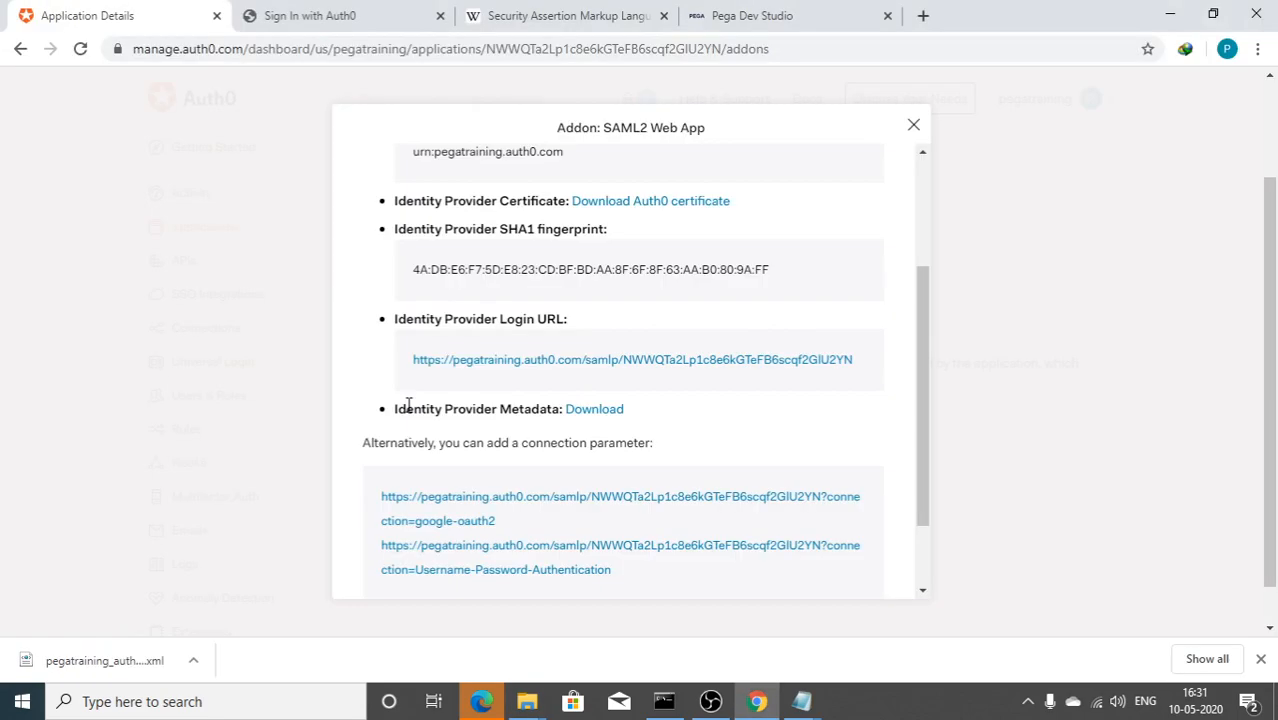
Step: Import IdP metadata into the sso service from the newest pegatraining_auth0_com-metadata file
{"action": "left_click", "coordinate": [715, 25]}
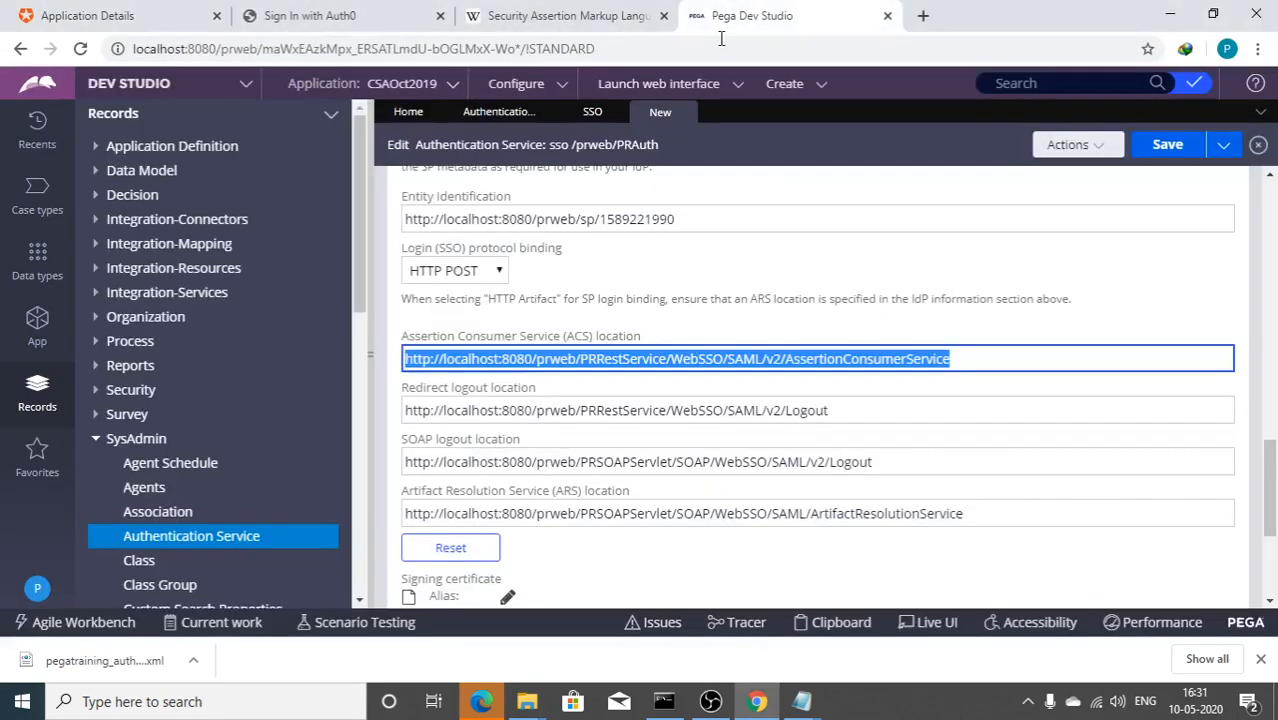
{"action": "scroll", "coordinate": [510, 400], "scroll_direction": "up", "scroll_amount": 5}
{"action": "scroll", "coordinate": [510, 400], "scroll_direction": "up", "scroll_amount": 8}
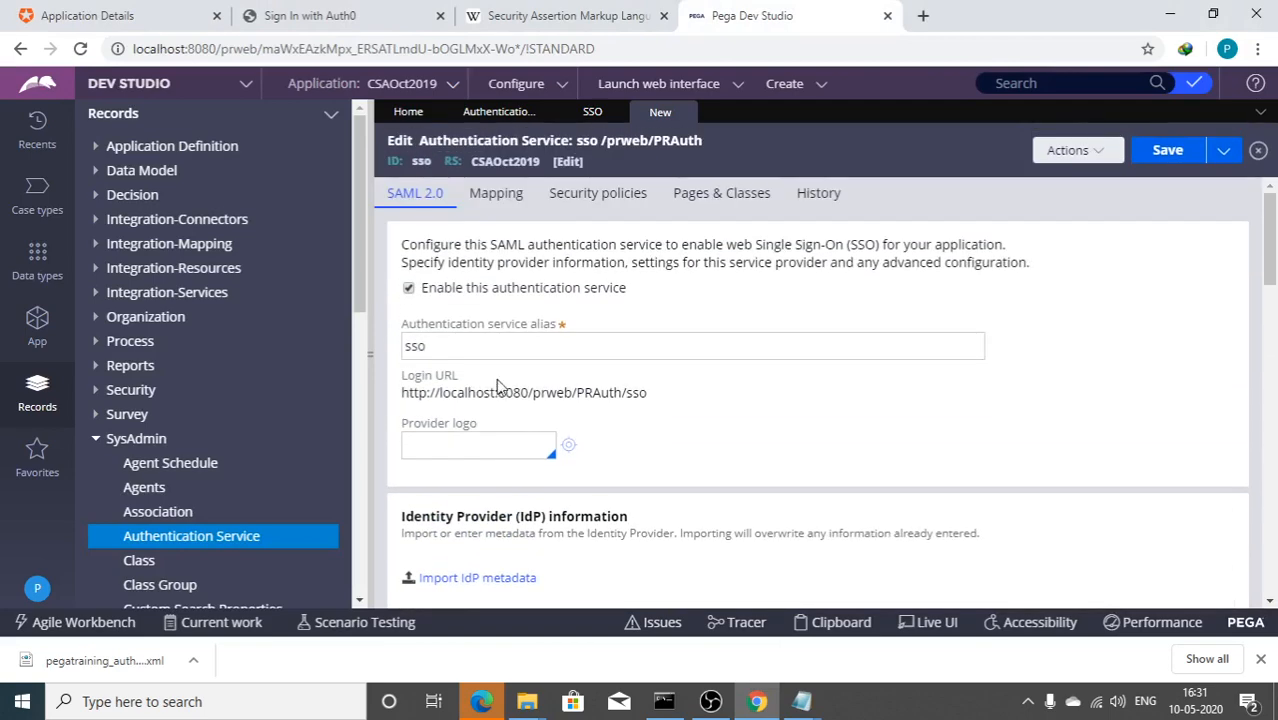
{"action": "scroll", "coordinate": [478, 465], "scroll_direction": "down", "scroll_amount": 1}
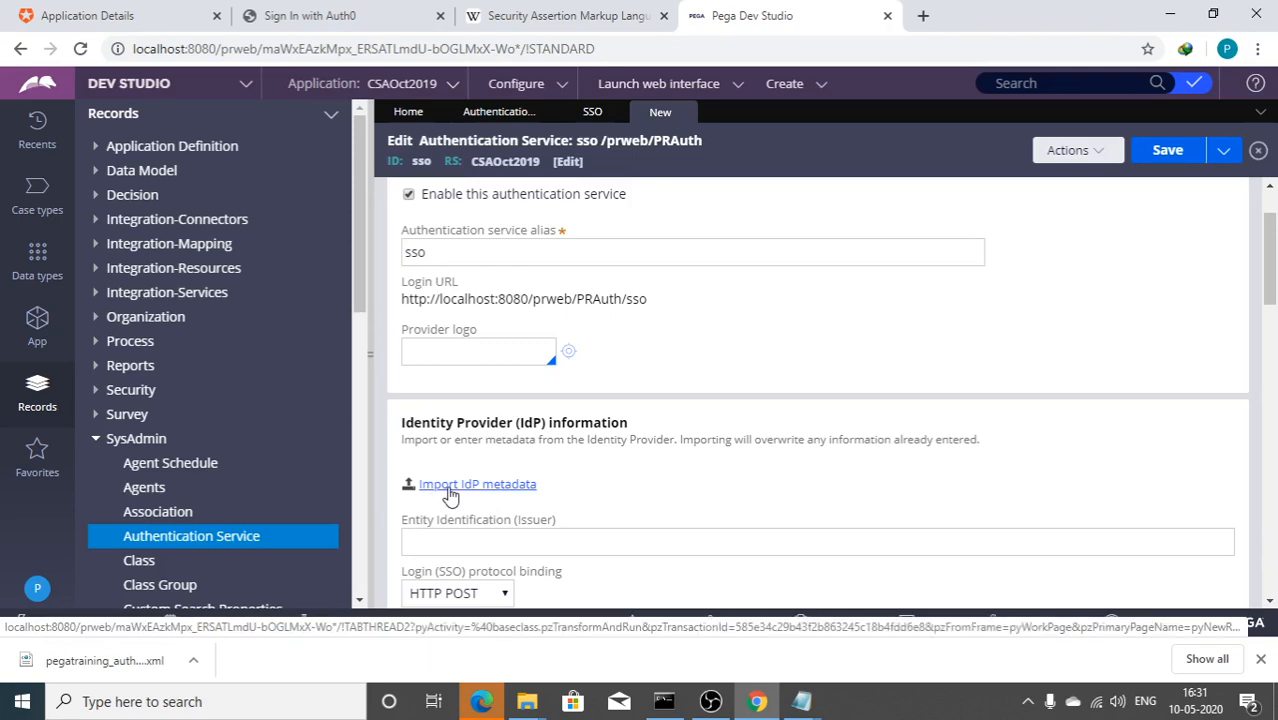
{"action": "left_click", "coordinate": [450, 492]}
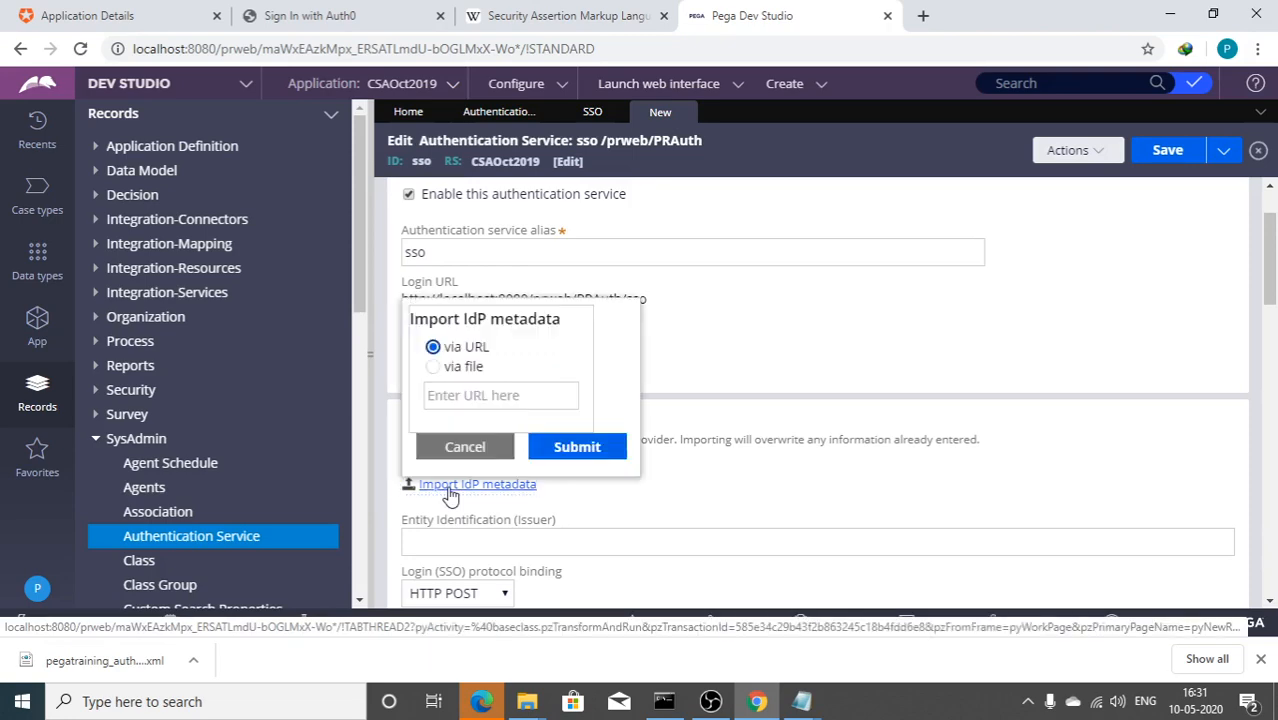
{"action": "left_click", "coordinate": [437, 370]}
{"action": "left_click", "coordinate": [445, 392]}
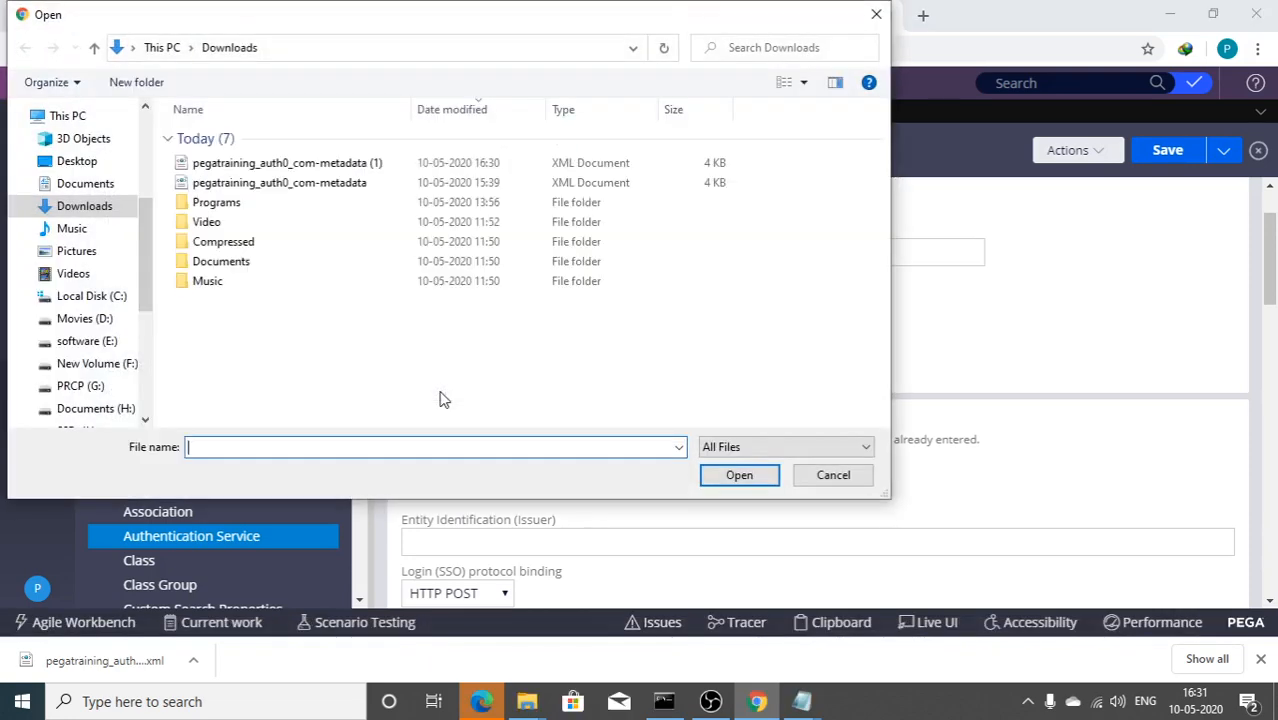
{"action": "left_click", "coordinate": [337, 162]}
{"action": "left_click", "coordinate": [740, 475]}
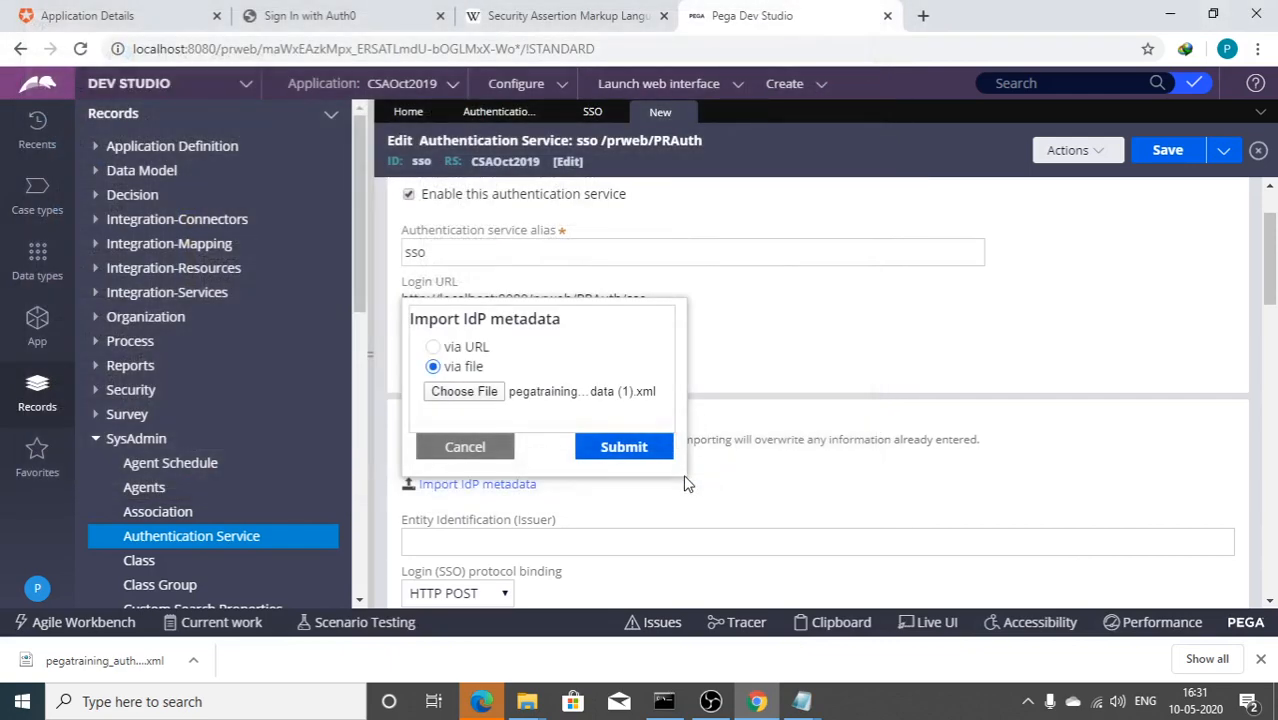
{"action": "left_click", "coordinate": [598, 450]}
Step: Tick 'Enable operator provisioning using model operator' under Operator identification, then open the operator's options
{"action": "scroll", "coordinate": [598, 443], "scroll_direction": "down", "scroll_amount": 4}
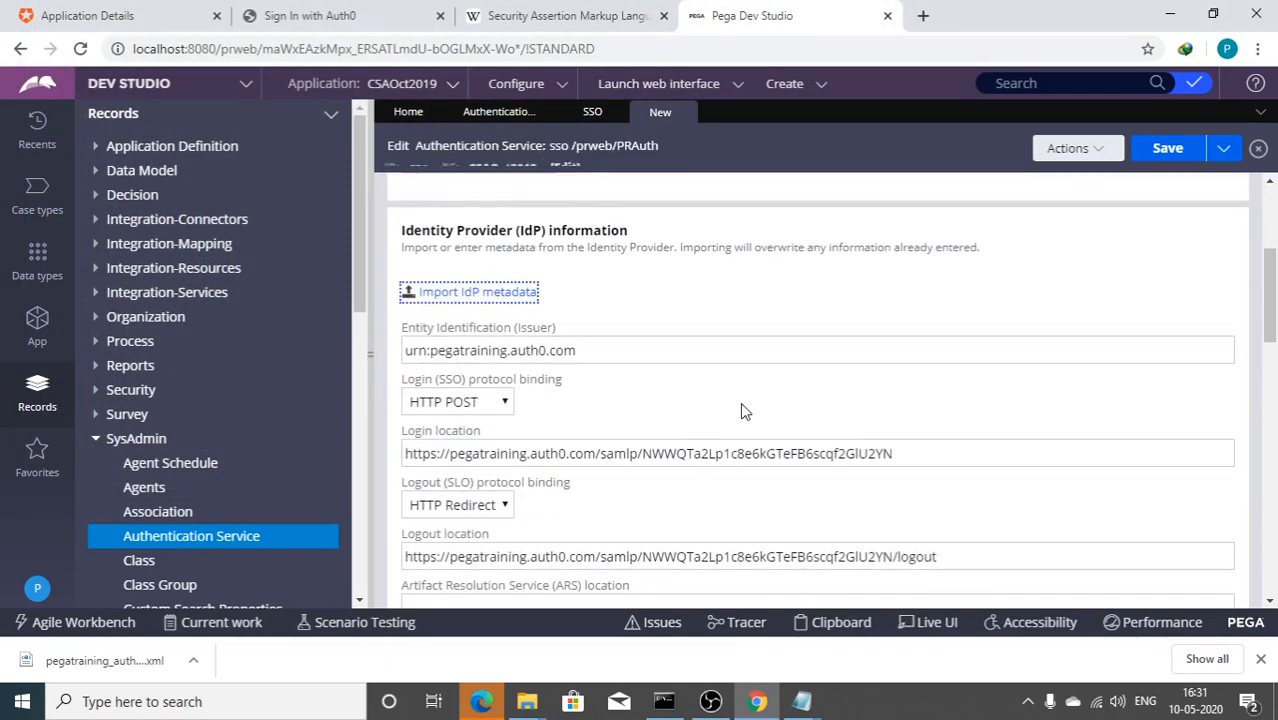
{"action": "scroll", "coordinate": [465, 505], "scroll_direction": "down", "scroll_amount": 3}
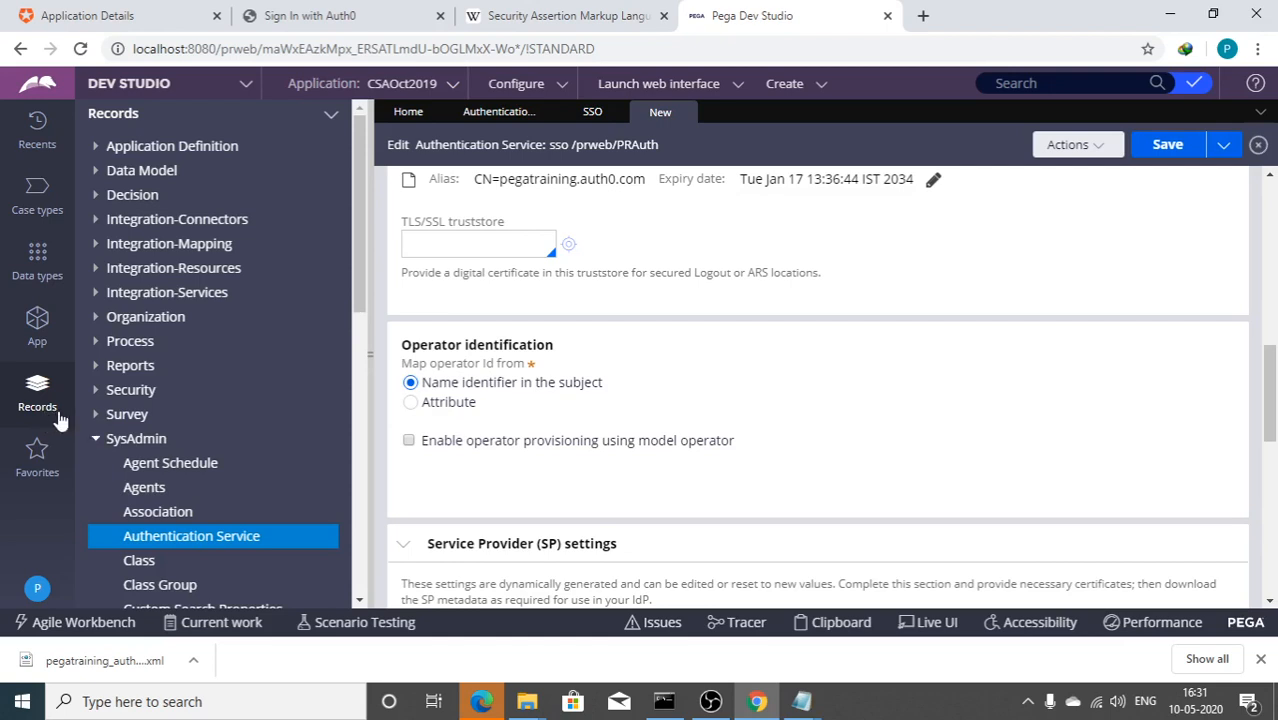
{"action": "scroll", "coordinate": [113, 428], "scroll_direction": "down", "scroll_amount": 3}
{"action": "scroll", "coordinate": [118, 437], "scroll_direction": "up", "scroll_amount": 2}
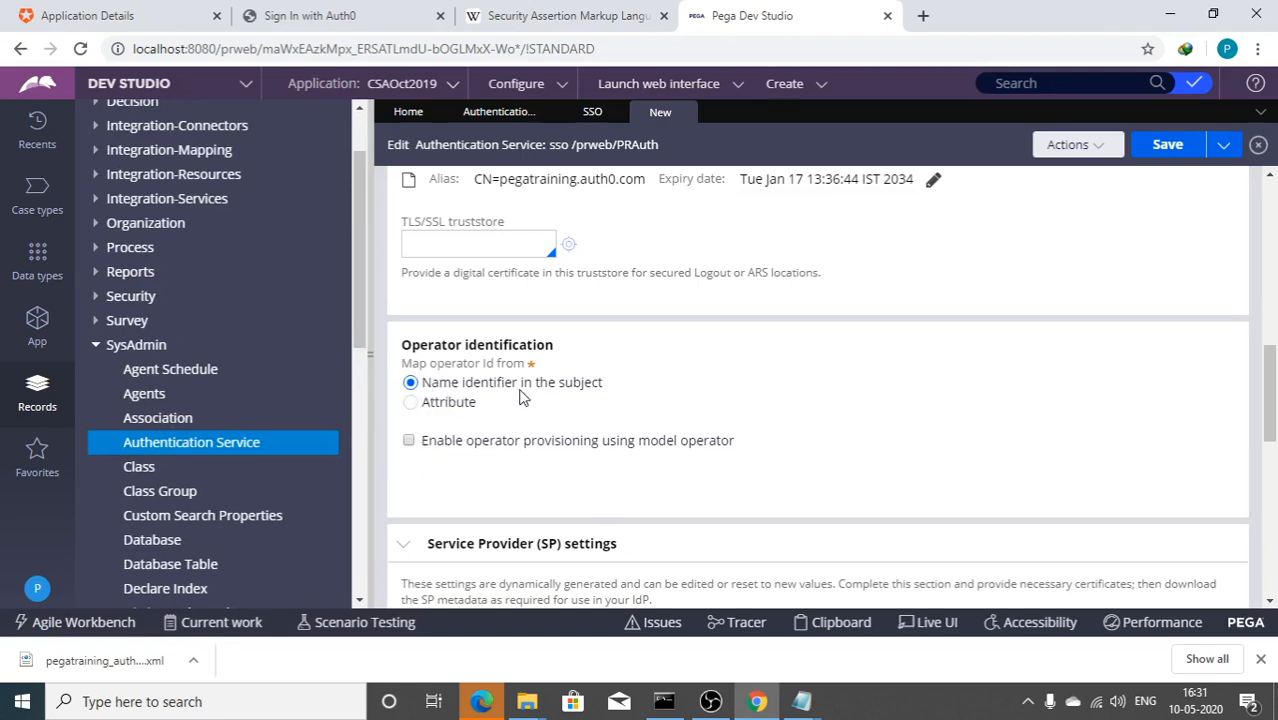
{"action": "left_click", "coordinate": [409, 443]}
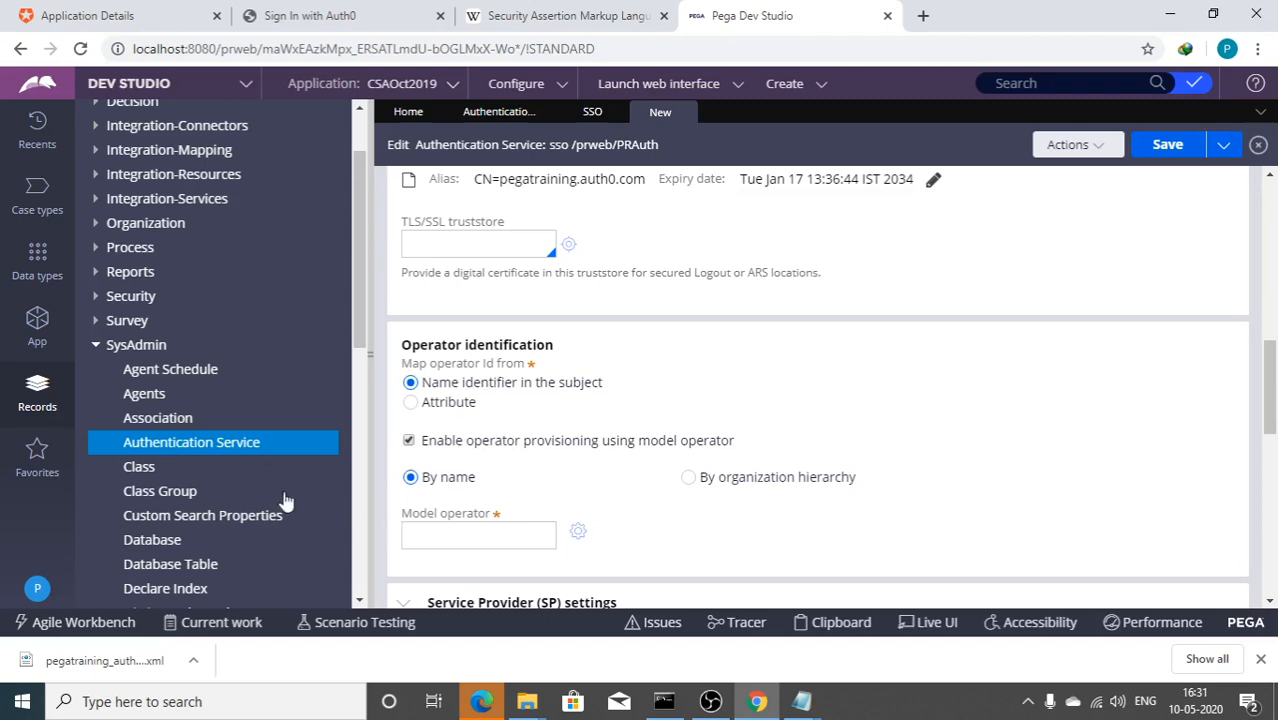
{"action": "left_click", "coordinate": [38, 590]}
Step: Open the current operator's record and cancel the accidental delete
{"action": "left_click", "coordinate": [66, 489]}
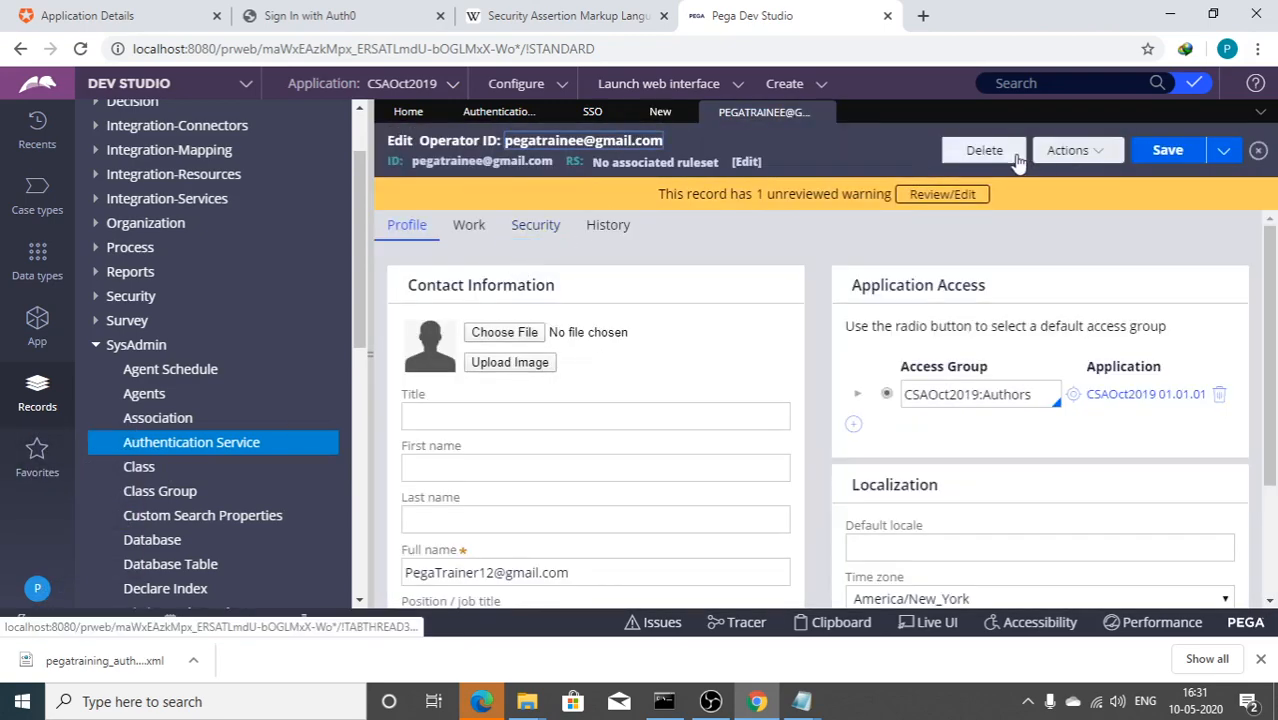
{"action": "left_click", "coordinate": [1007, 155]}
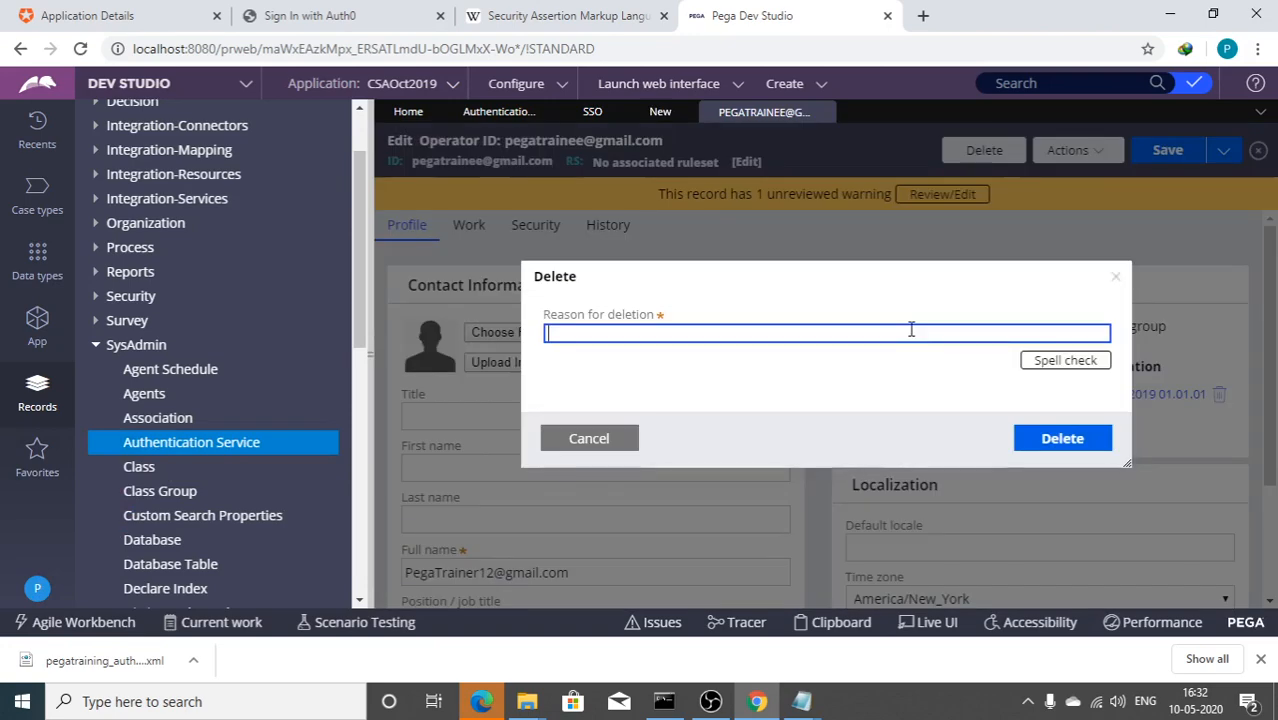
{"action": "left_click", "coordinate": [615, 445]}
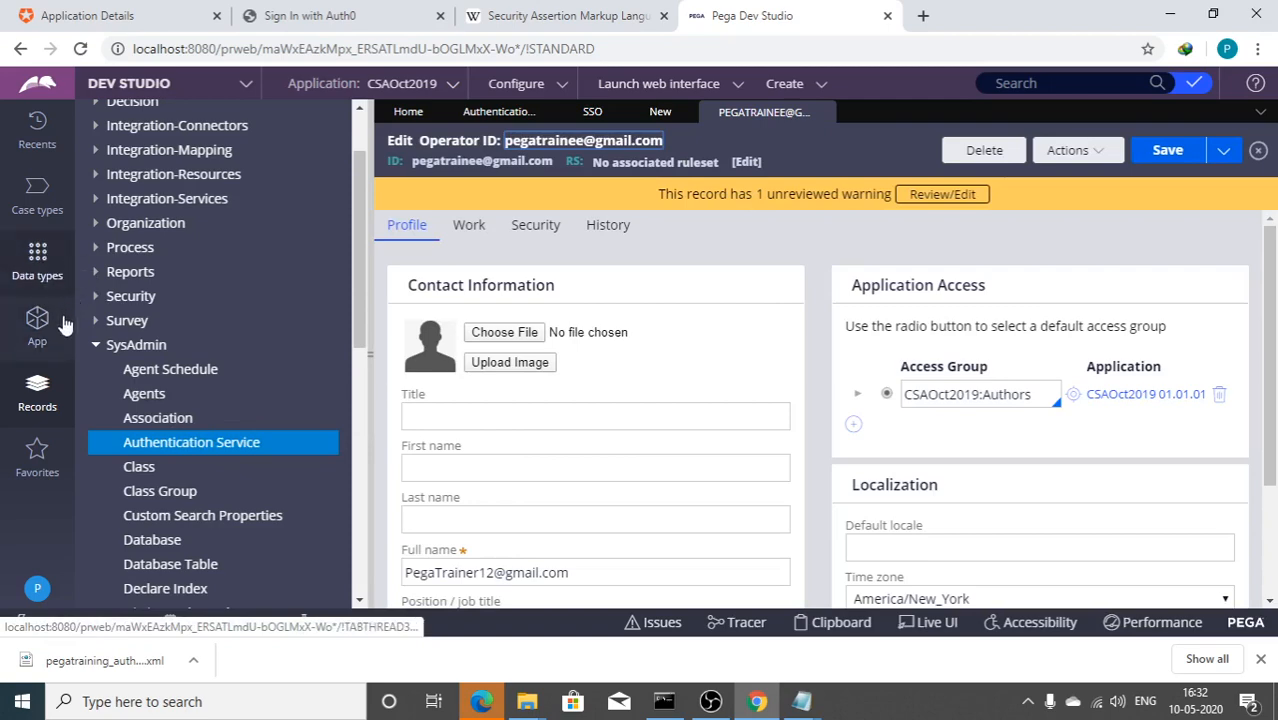
Step: Open the trainer operator from Organization > Operator ID and select its ID for copying
{"action": "left_click", "coordinate": [97, 226]}
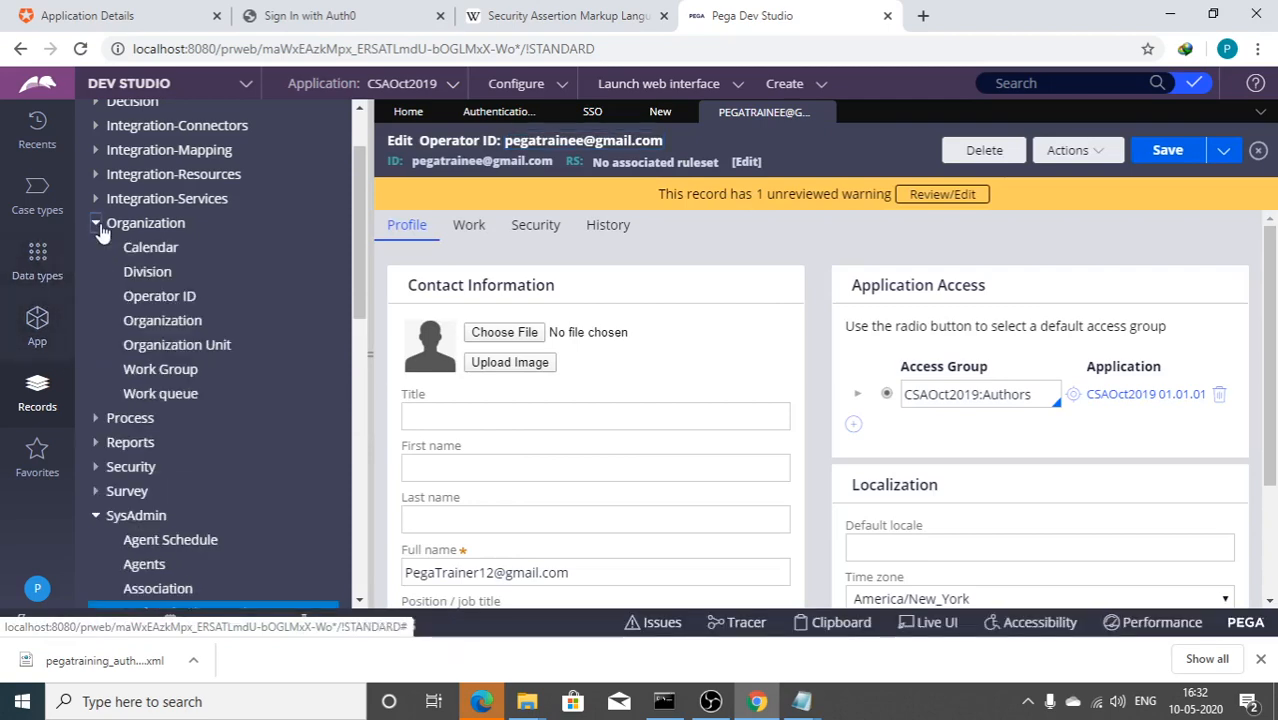
{"action": "left_click", "coordinate": [163, 298]}
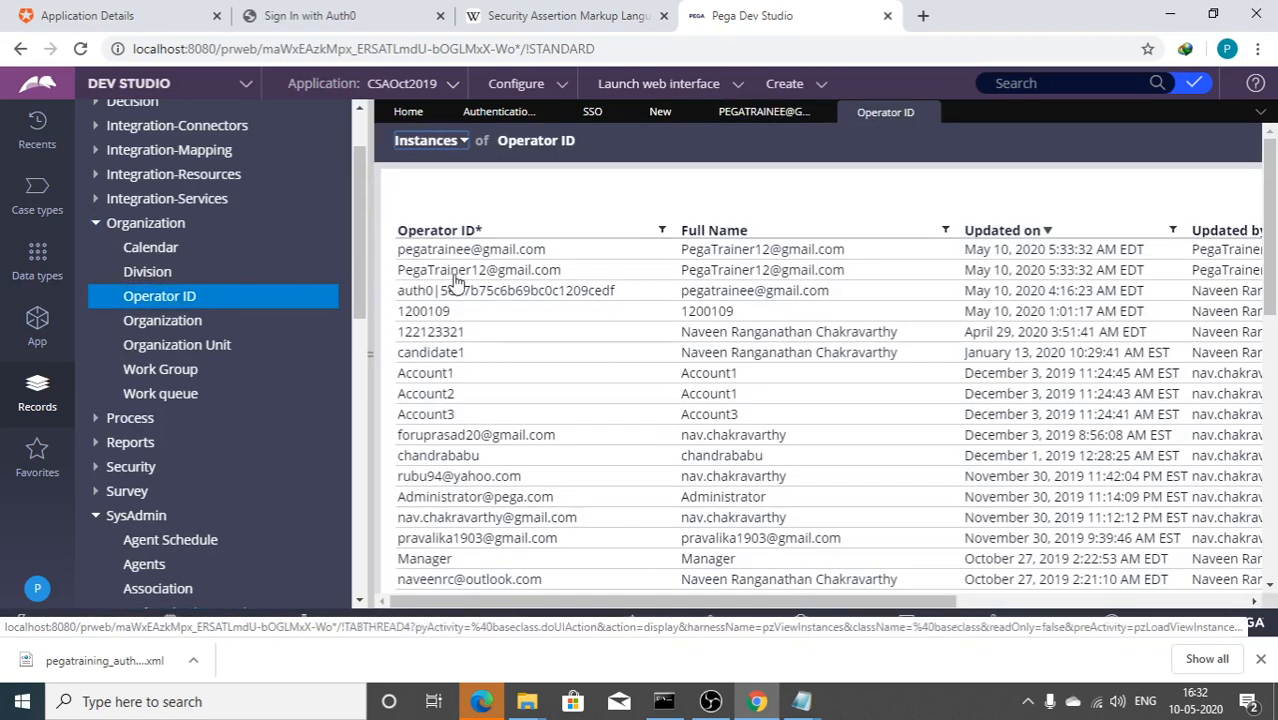
{"action": "left_click", "coordinate": [452, 274]}
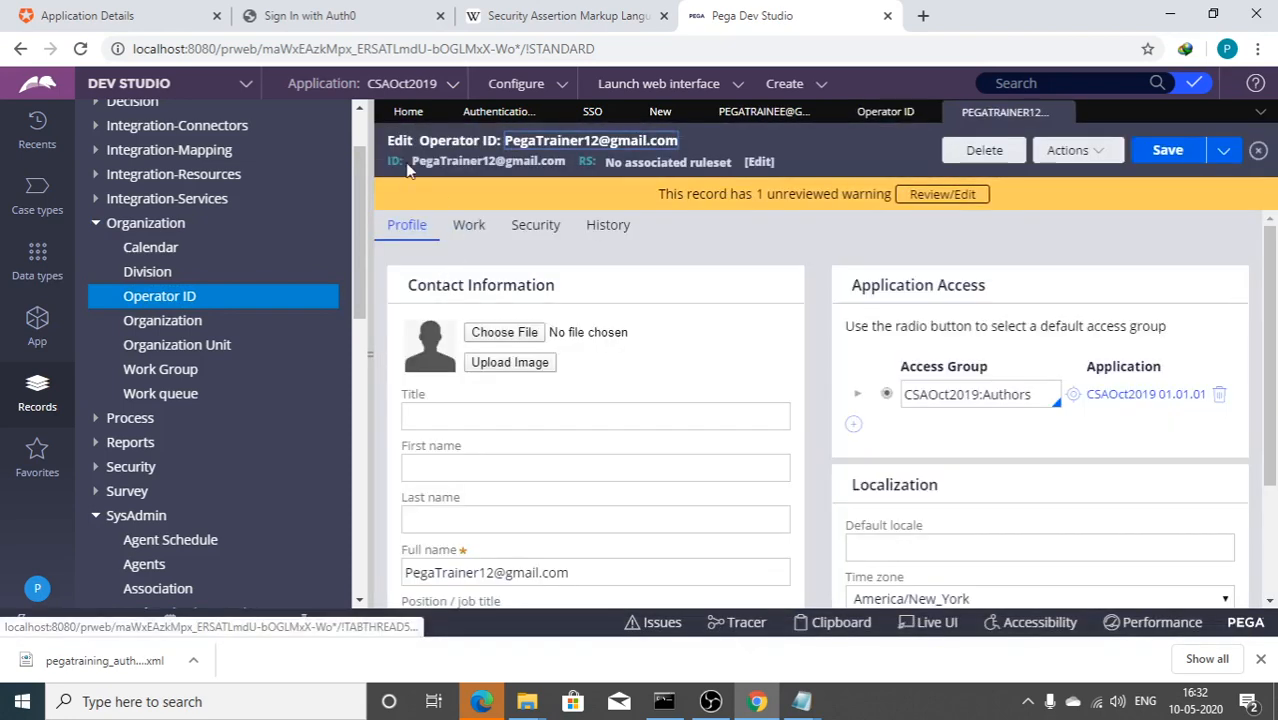
{"action": "mouse_move", "coordinate": [410, 163]}
{"action": "left_mouse_down"}
{"action": "mouse_move", "coordinate": [572, 165]}
{"action": "mouse_move", "coordinate": [414, 164]}
{"action": "left_mouse_up"}
{"action": "key", "text": "ctrl+c"}
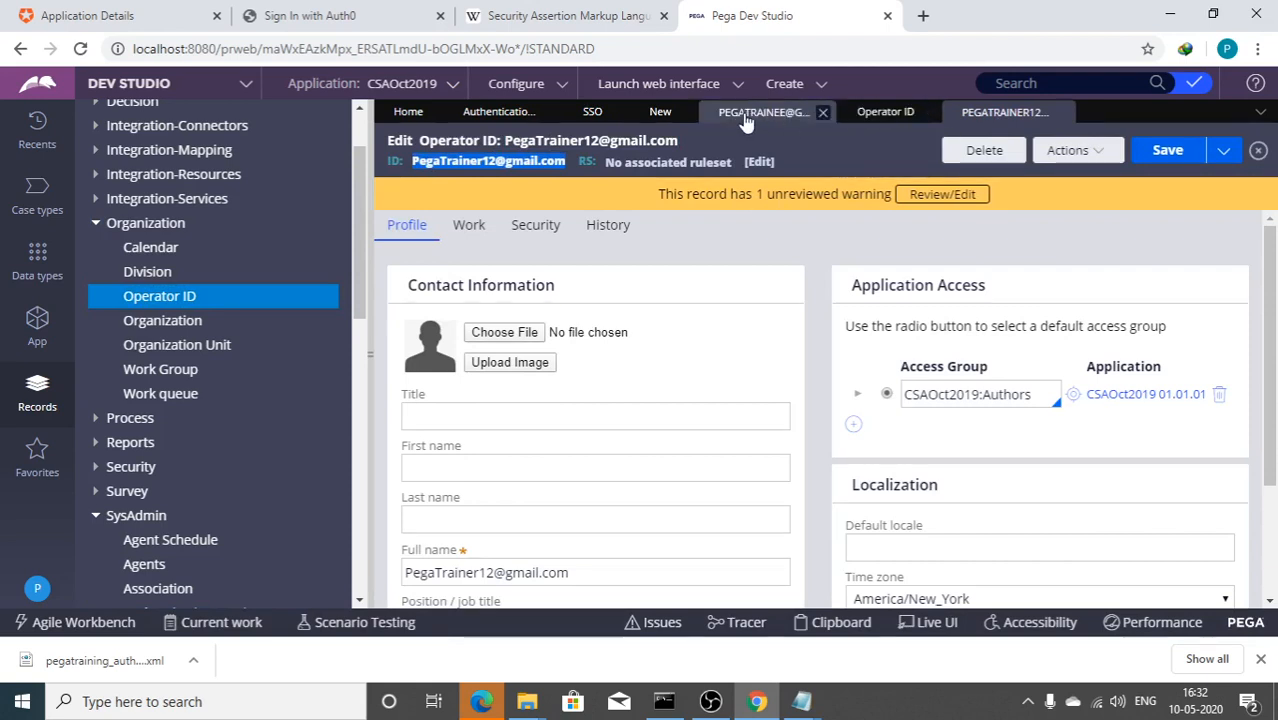
{"action": "left_click", "coordinate": [499, 112]}
Step: Close the deleted sso snapshot and enter the copied trainer operator ID, in quotes, as Model operator
{"action": "left_click", "coordinate": [590, 114]}
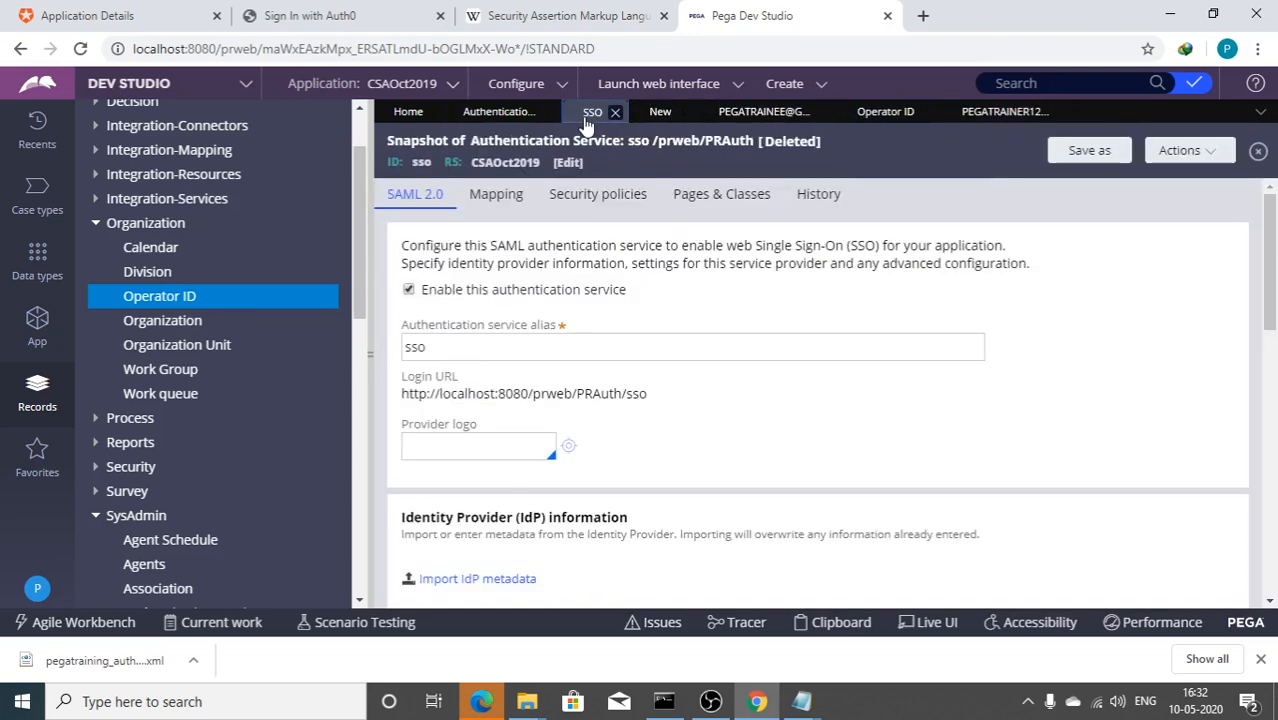
{"action": "scroll", "coordinate": [585, 368], "scroll_direction": "down", "scroll_amount": 5}
{"action": "scroll", "coordinate": [474, 419], "scroll_direction": "down", "scroll_amount": 4}
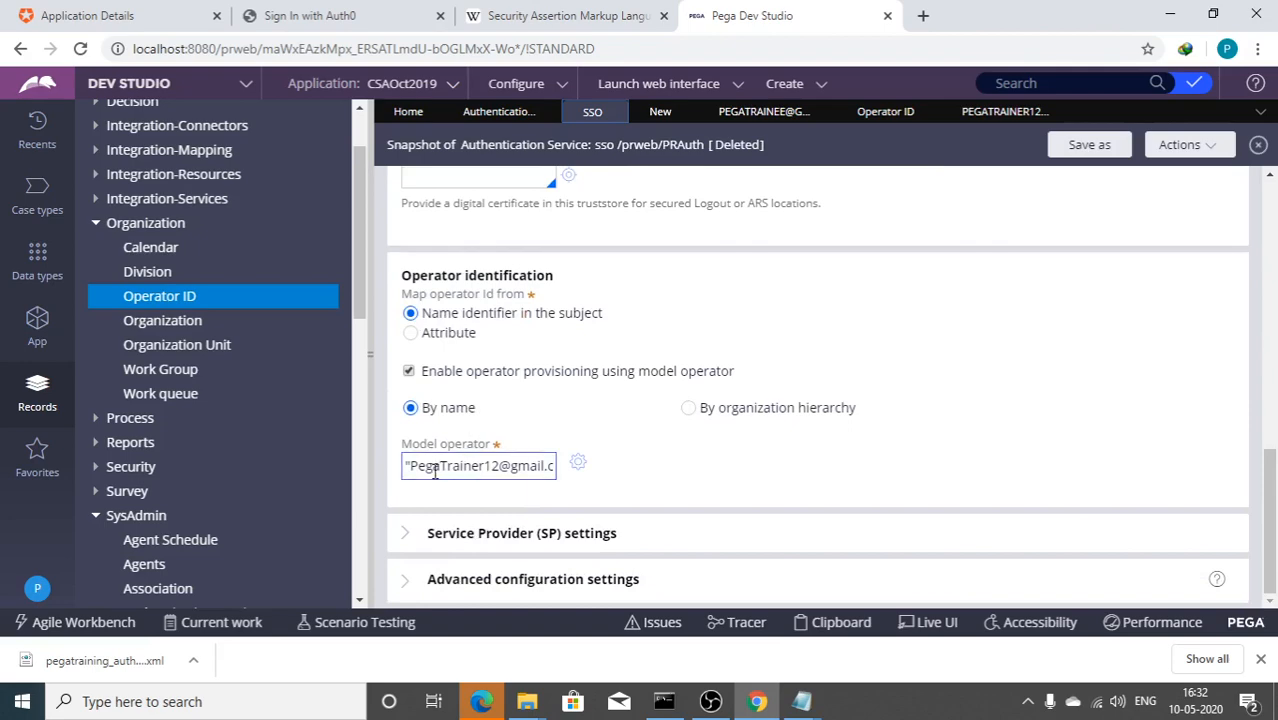
{"action": "left_click", "coordinate": [618, 112]}
{"action": "left_click", "coordinate": [594, 112]}
{"action": "scroll", "coordinate": [496, 425], "scroll_direction": "down", "scroll_amount": 3}
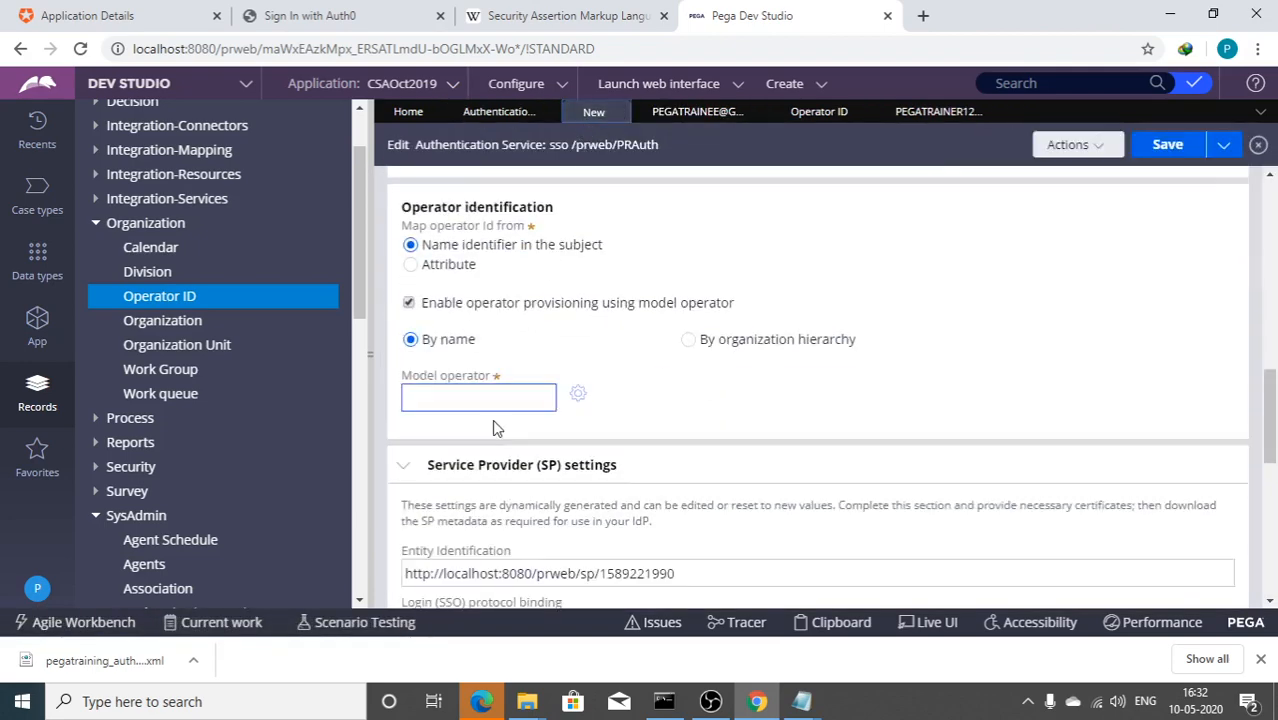
{"action": "left_click", "coordinate": [455, 343]}
{"action": "type", "text": "\""}
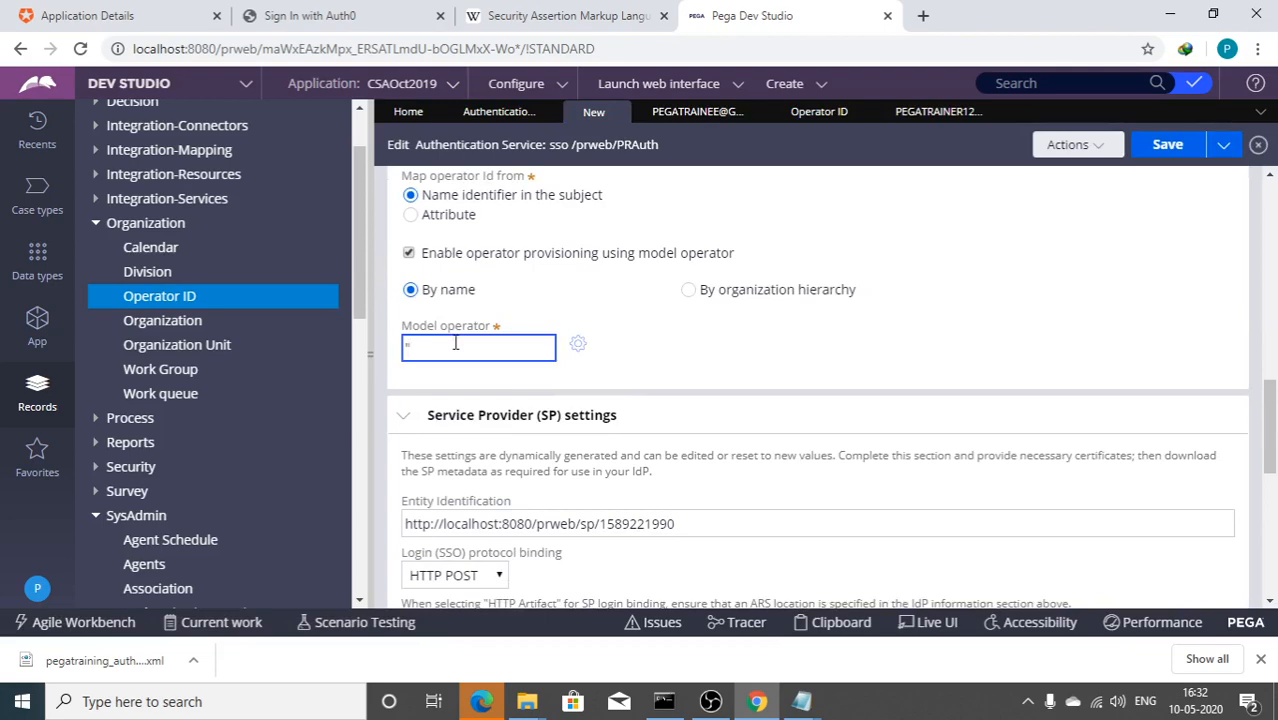
{"action": "key", "text": "ctrl+v"}
{"action": "type", "text": "\""}
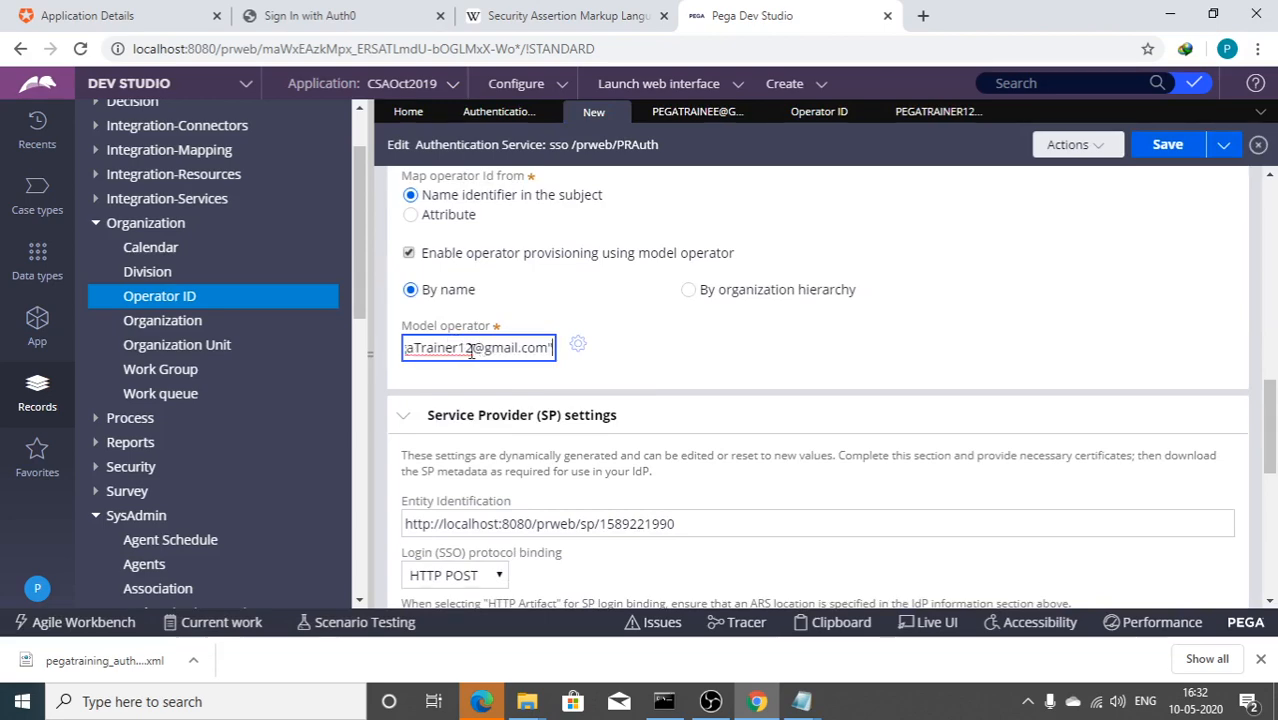
{"action": "left_click_drag", "start_coordinate": [471, 349], "coordinate": [210, 344]}
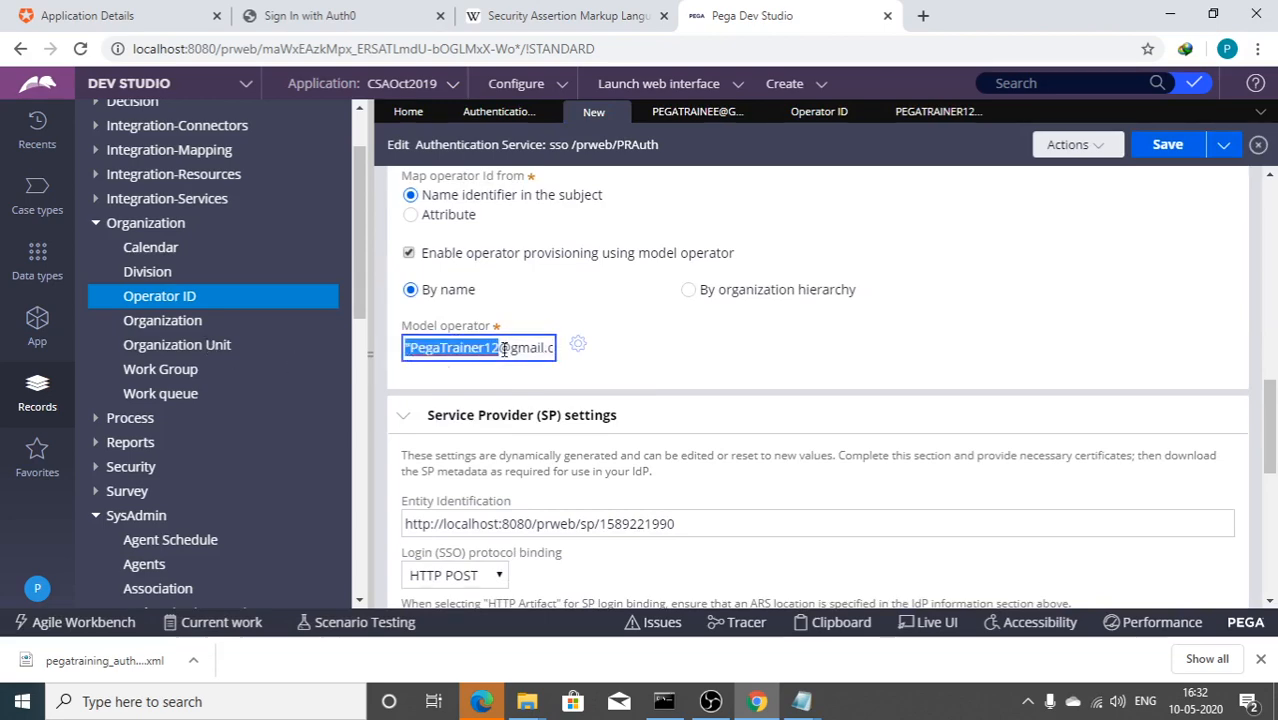
Step: Tick 'Disable request signing' in the sso service's Service Provider settings
{"action": "scroll", "coordinate": [504, 349], "scroll_direction": "down", "scroll_amount": 6}
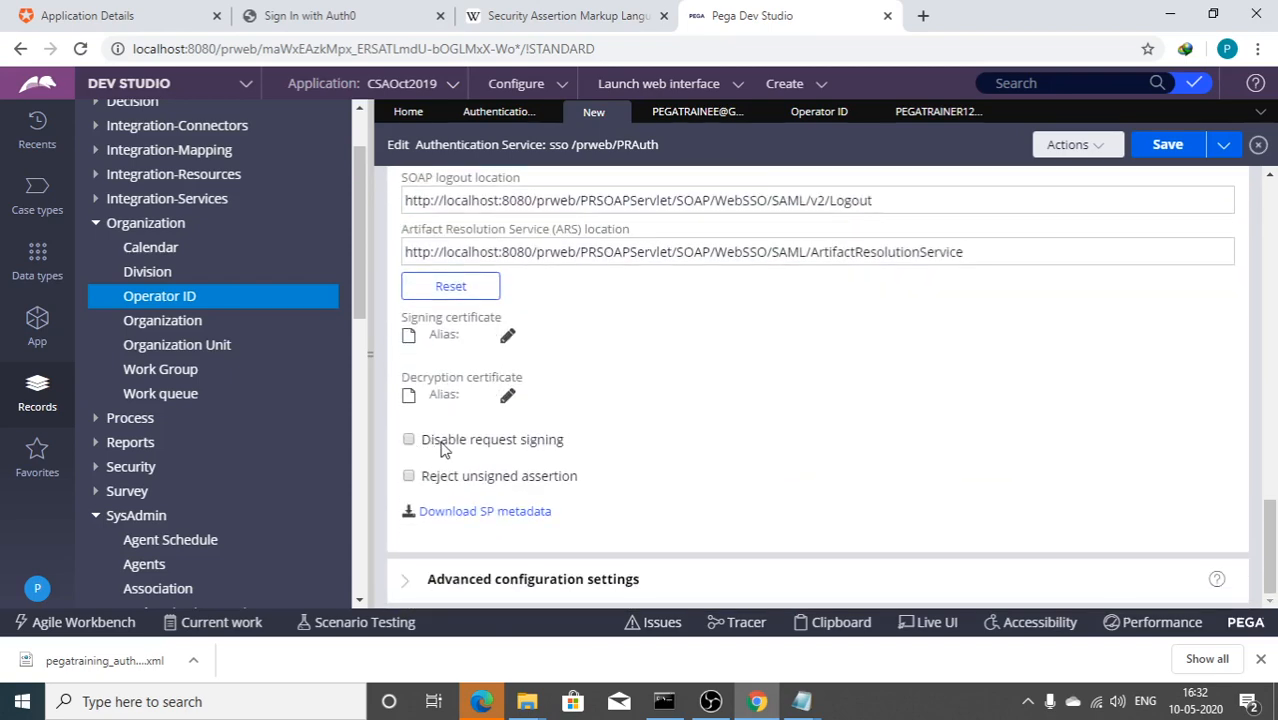
{"action": "scroll", "coordinate": [442, 448], "scroll_direction": "up", "scroll_amount": 10}
{"action": "scroll", "coordinate": [550, 351], "scroll_direction": "down", "scroll_amount": 10}
{"action": "left_click", "coordinate": [409, 441]}
{"action": "scroll", "coordinate": [415, 448], "scroll_direction": "up", "scroll_amount": 1}
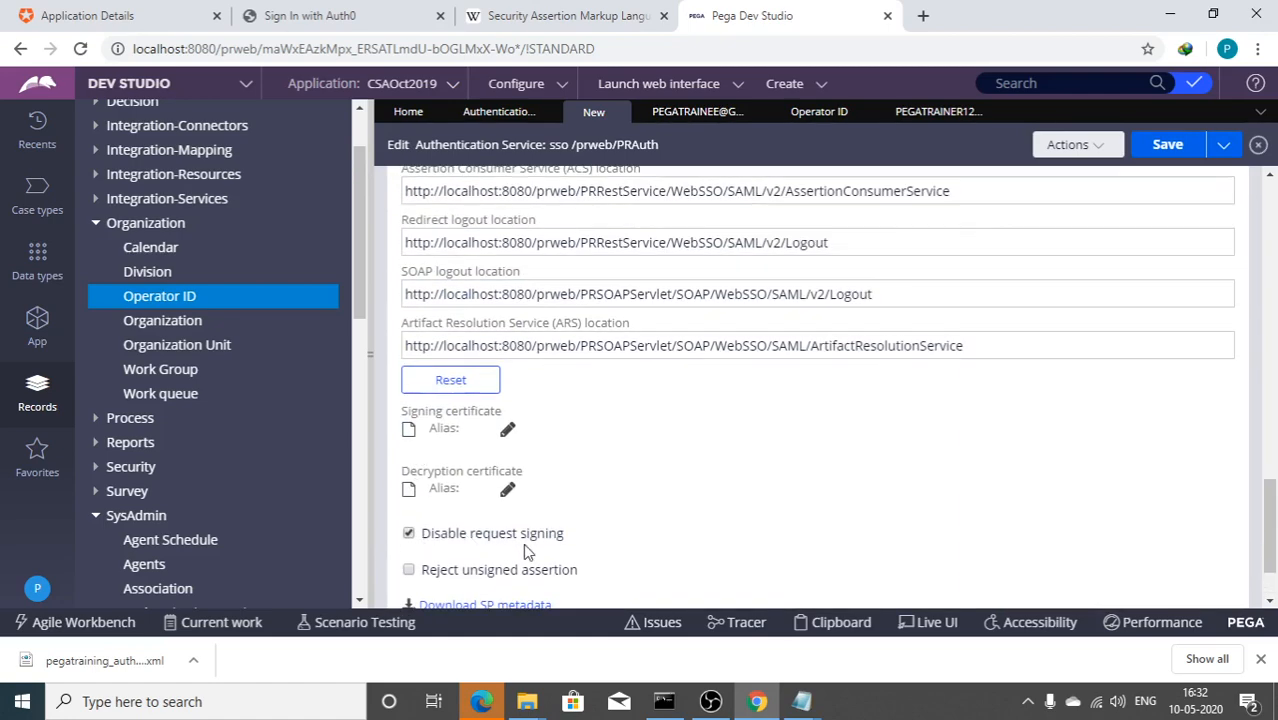
{"action": "scroll", "coordinate": [525, 551], "scroll_direction": "up", "scroll_amount": 2}
{"action": "scroll", "coordinate": [525, 551], "scroll_direction": "up", "scroll_amount": 10}
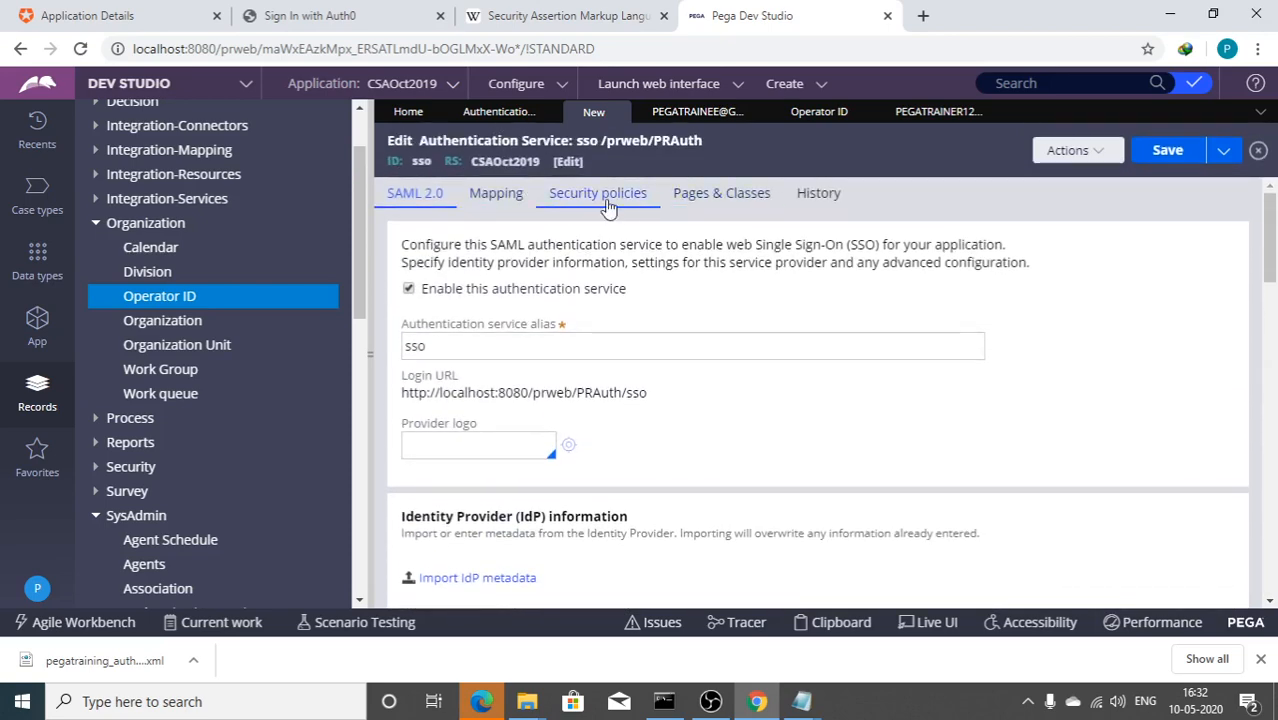
Step: On the History tab, enter description 'sso using oAuth0.com' and usage 'sso'
{"action": "left_click", "coordinate": [806, 196]}
{"action": "left_click", "coordinate": [534, 368]}
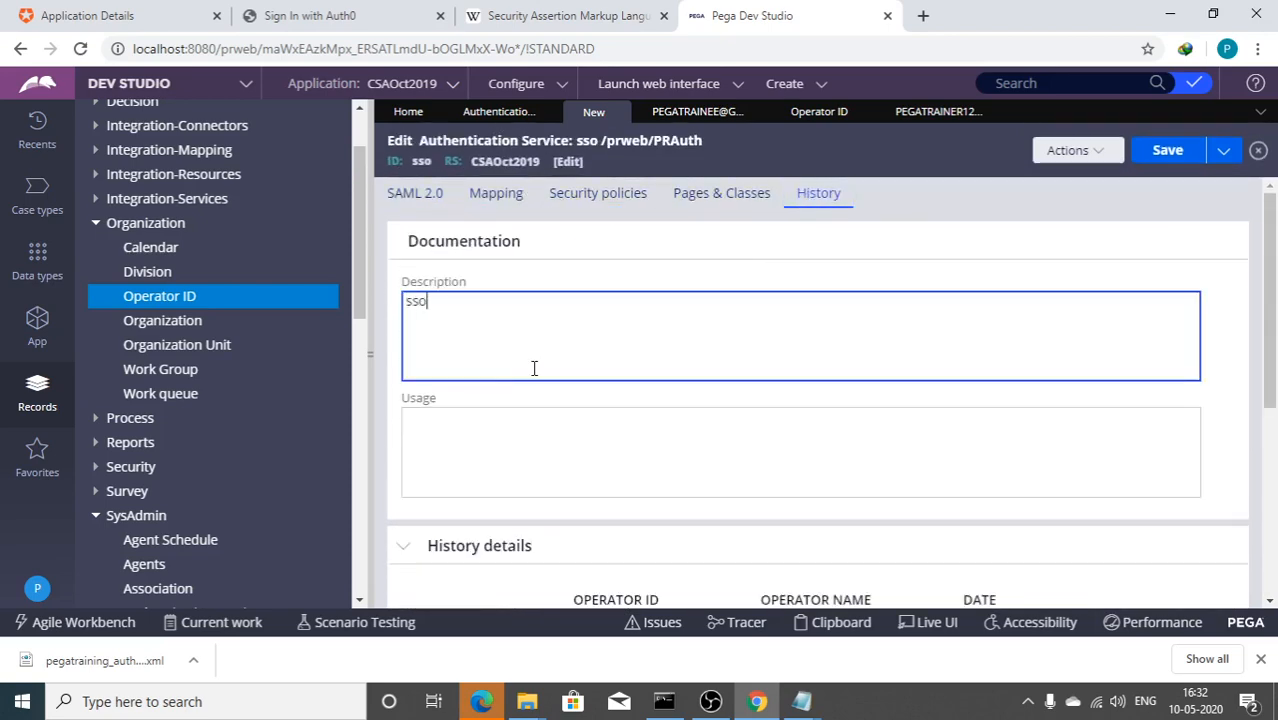
{"action": "key", "text": "Tab"}
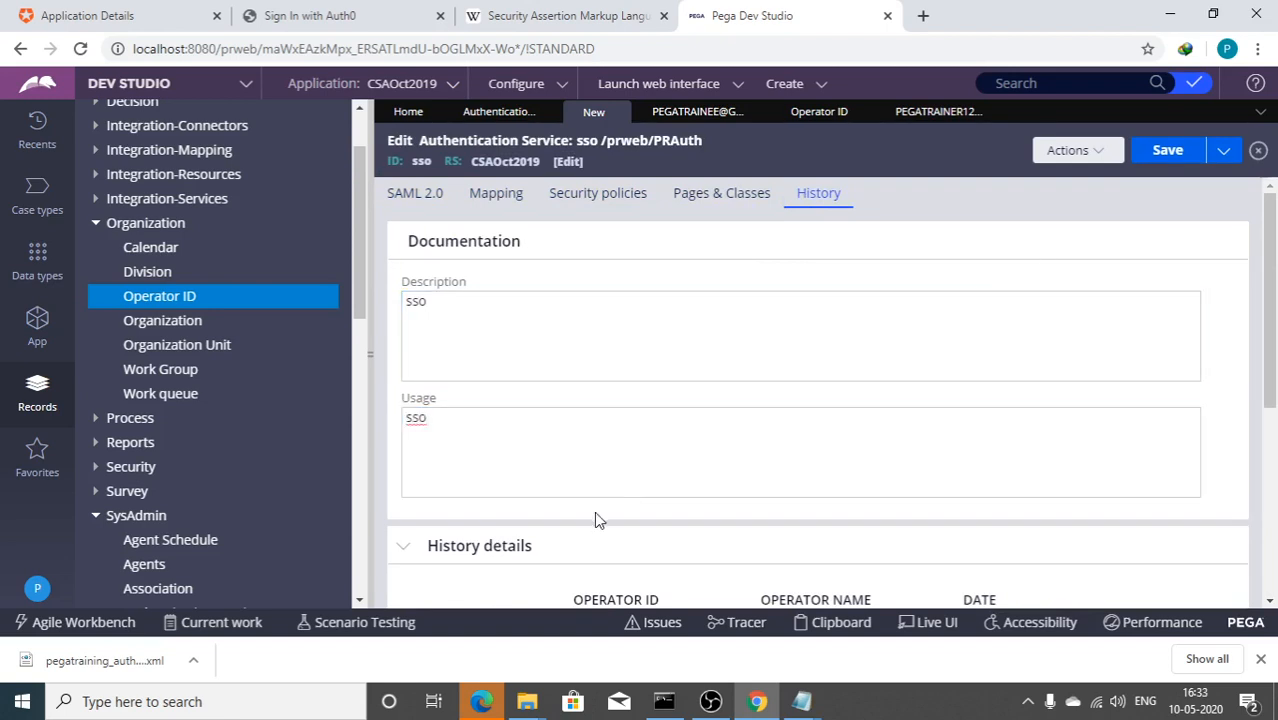
{"action": "left_click", "coordinate": [714, 347]}
{"action": "type", "text": "uaing"}
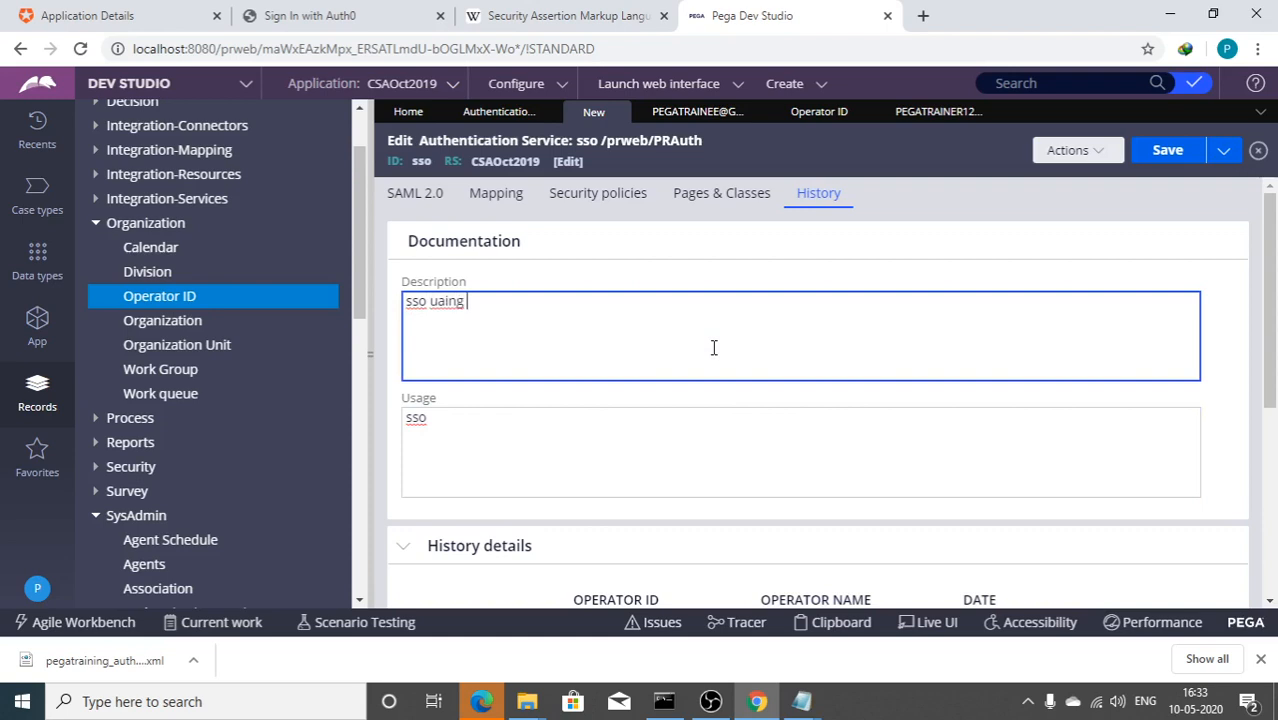
{"action": "key", "text": "BackSpace"}
{"action": "key", "text": "BackSpace"}
{"action": "key", "text": "BackSpace"}
{"action": "key", "text": "BackSpace"}
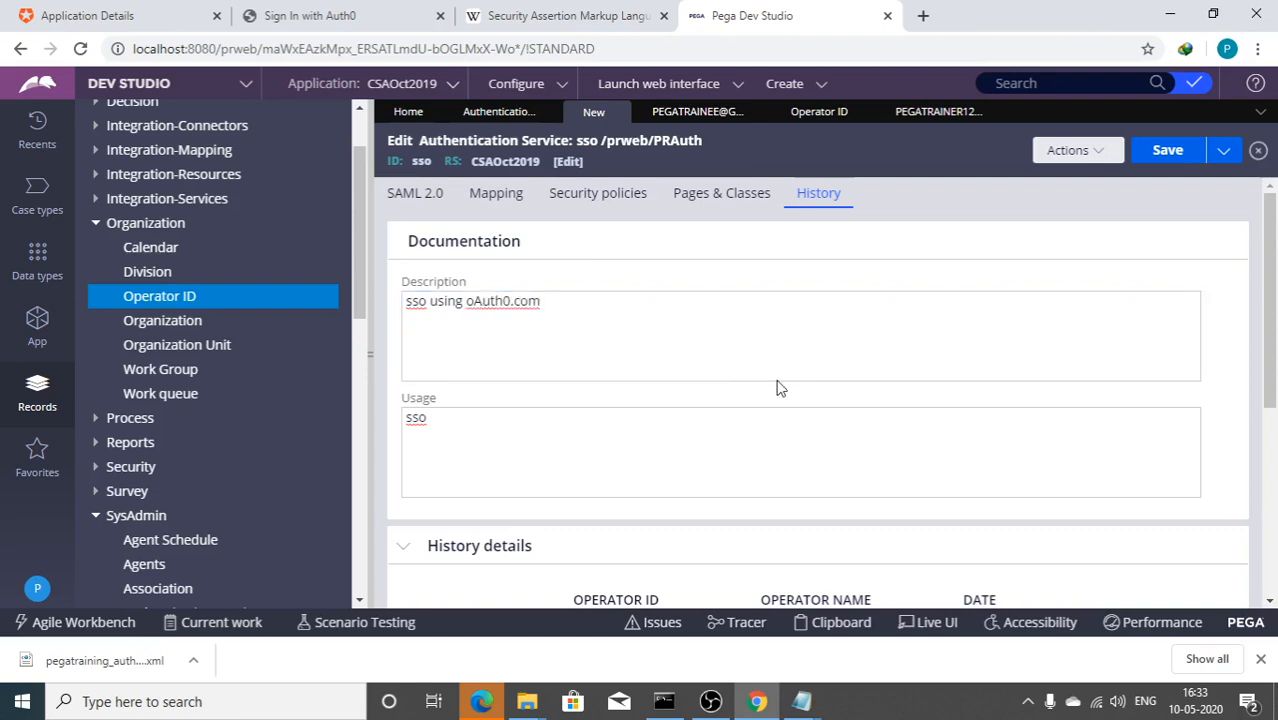
Step: Save the sso service, review its SAML 2.0 IdP and SP settings, and select the Login URL
{"action": "left_click", "coordinate": [1167, 150]}
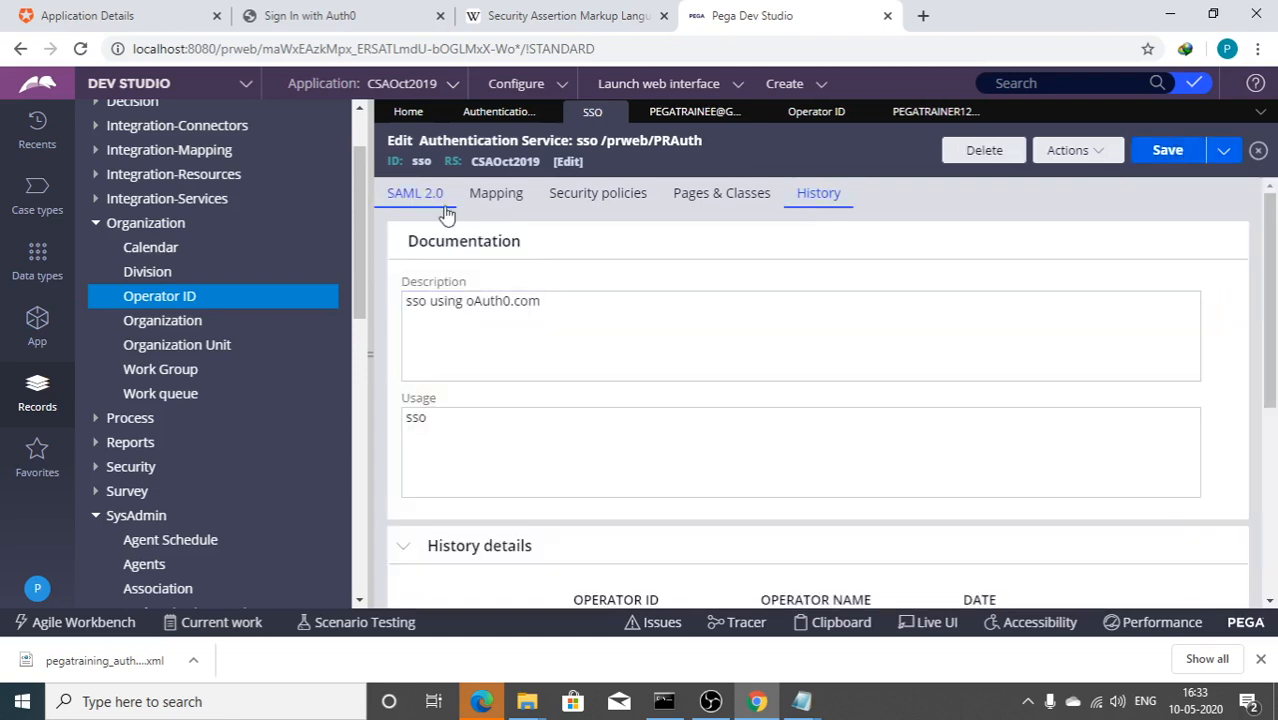
{"action": "left_click", "coordinate": [430, 194]}
{"action": "scroll", "coordinate": [420, 334], "scroll_direction": "down", "scroll_amount": 3}
{"action": "scroll", "coordinate": [447, 333], "scroll_direction": "up", "scroll_amount": 1}
{"action": "scroll", "coordinate": [447, 333], "scroll_direction": "down", "scroll_amount": 10}
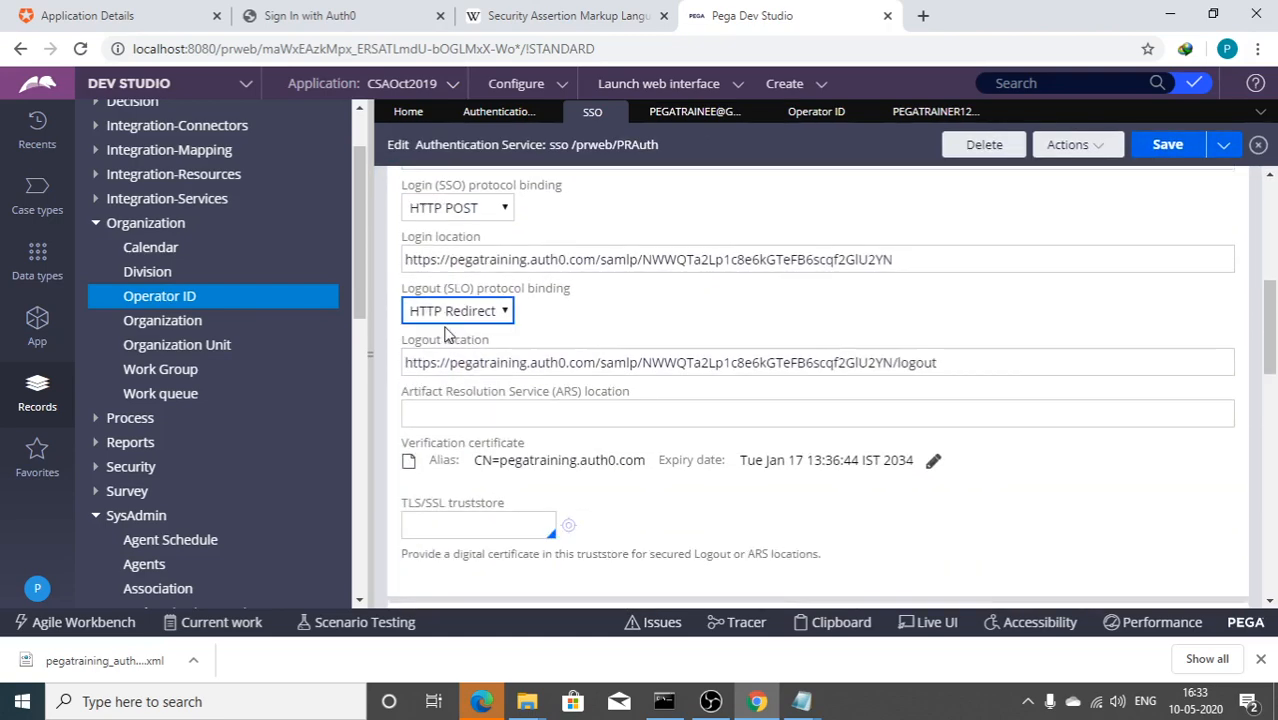
{"action": "scroll", "coordinate": [447, 333], "scroll_direction": "down", "scroll_amount": 10}
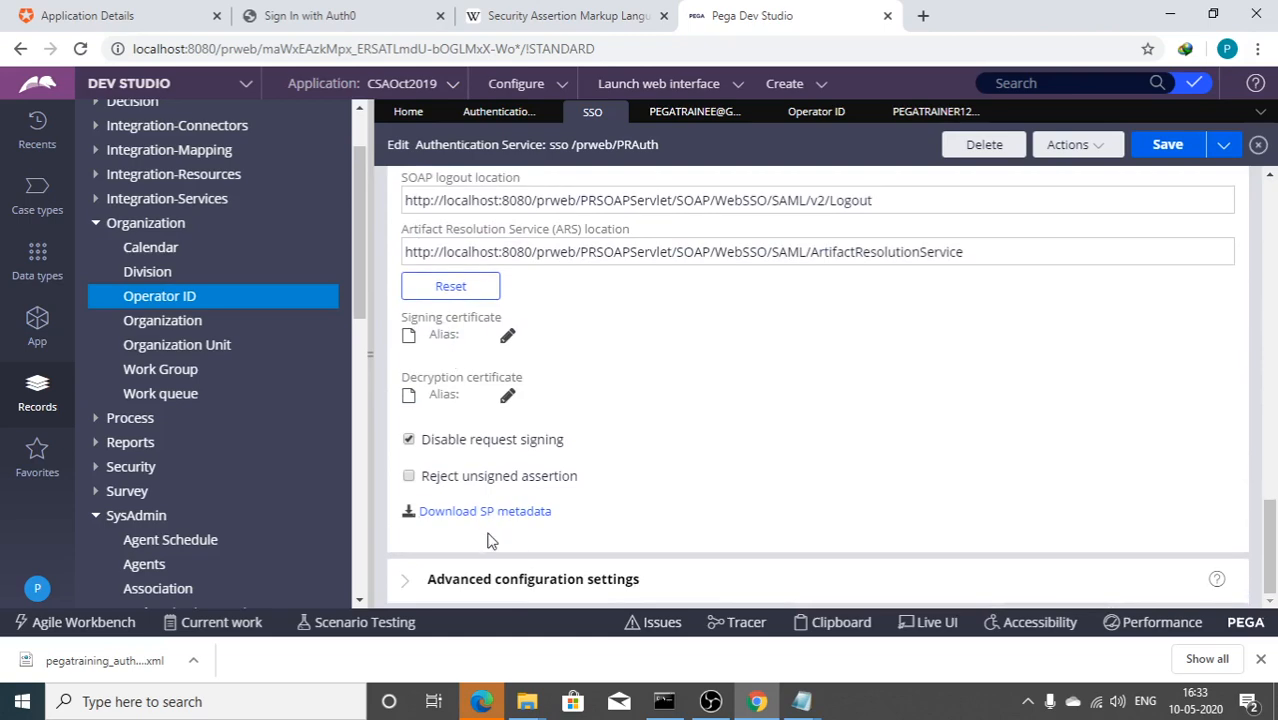
{"action": "scroll", "coordinate": [485, 535], "scroll_direction": "up", "scroll_amount": 15}
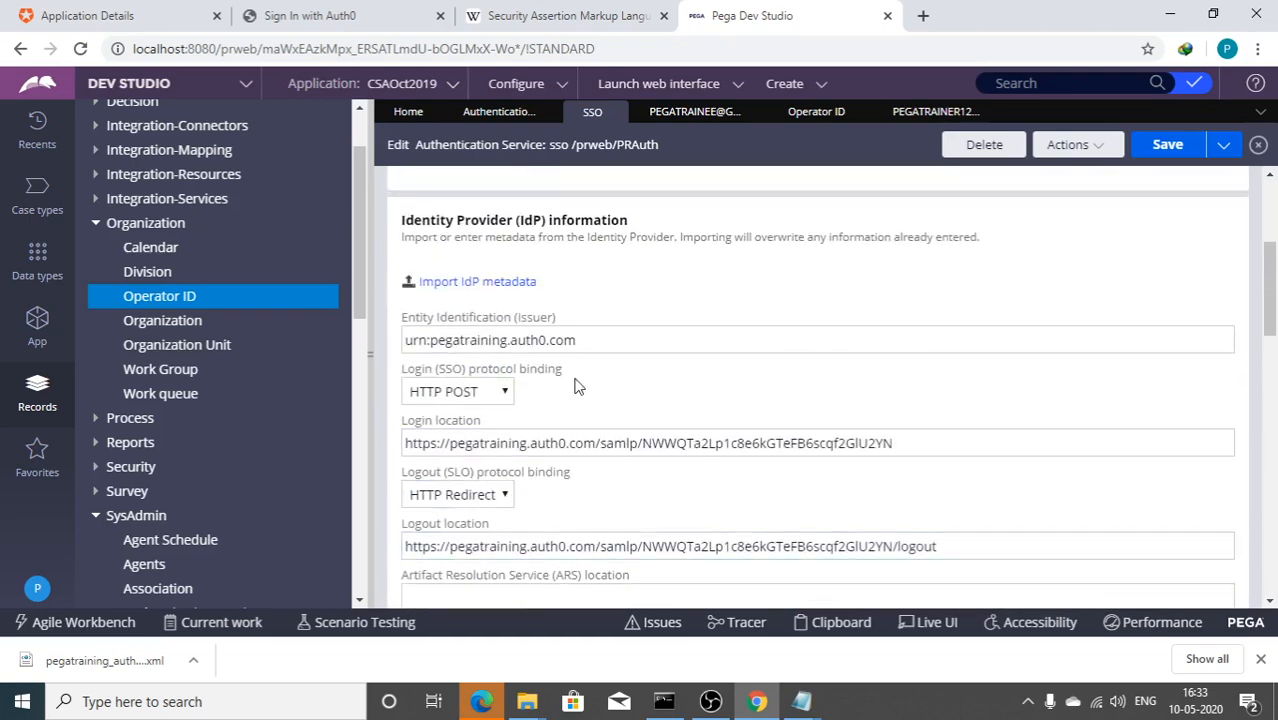
{"action": "scroll", "coordinate": [600, 410], "scroll_direction": "up", "scroll_amount": 5}
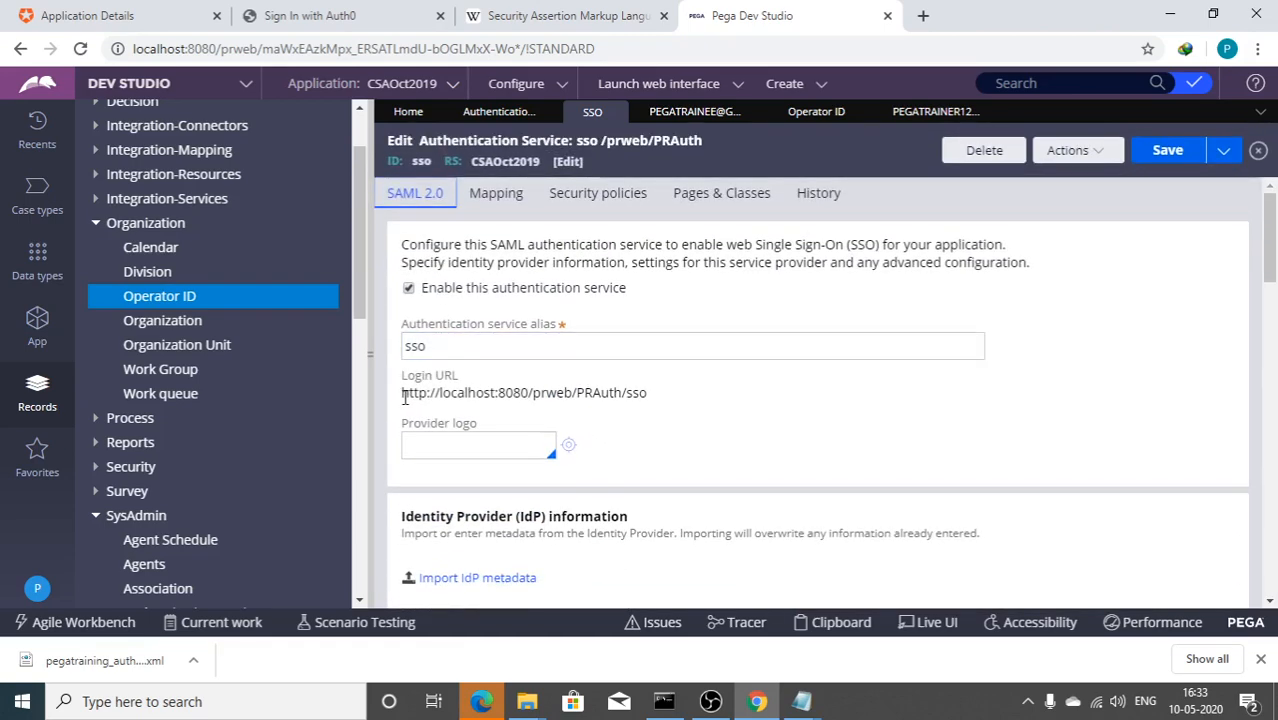
{"action": "left_click_drag", "start_coordinate": [404, 397], "coordinate": [643, 394]}
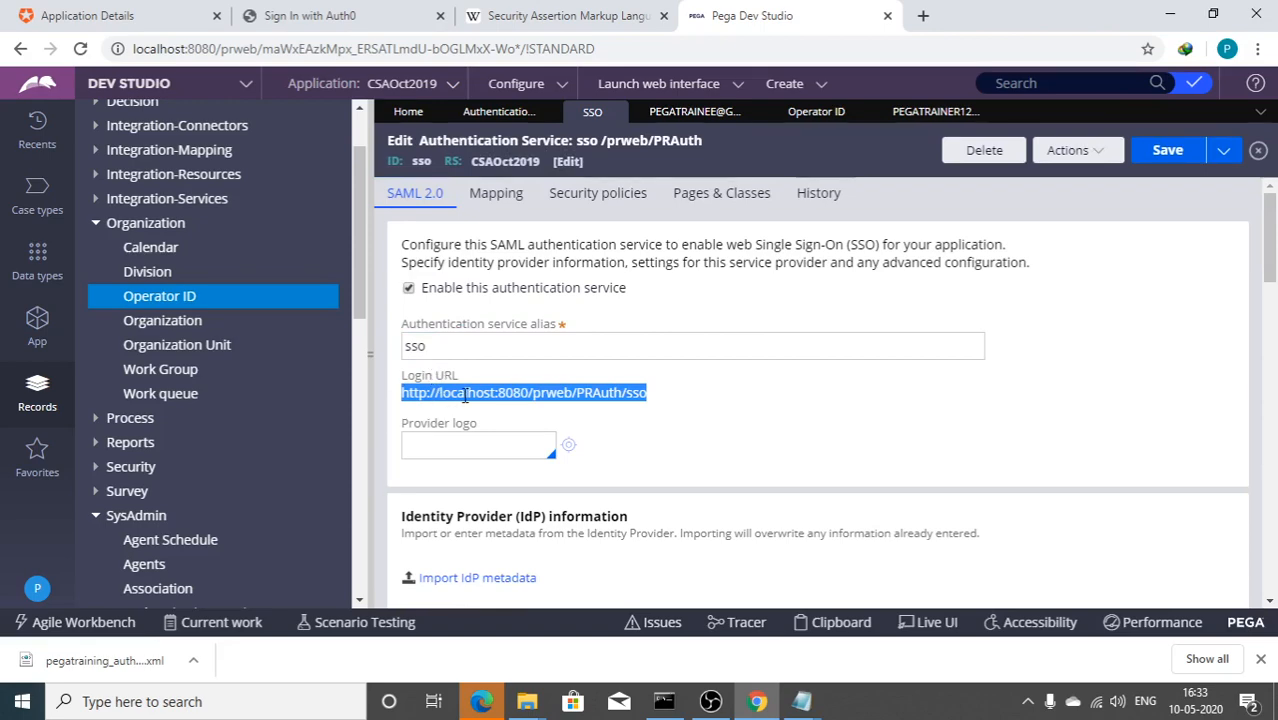
Step: Close the Auth0 SAML2 addon configuration and return to the Pega authentication service
{"action": "left_click", "coordinate": [114, 15]}
{"action": "scroll", "coordinate": [521, 300], "scroll_direction": "up", "scroll_amount": 5}
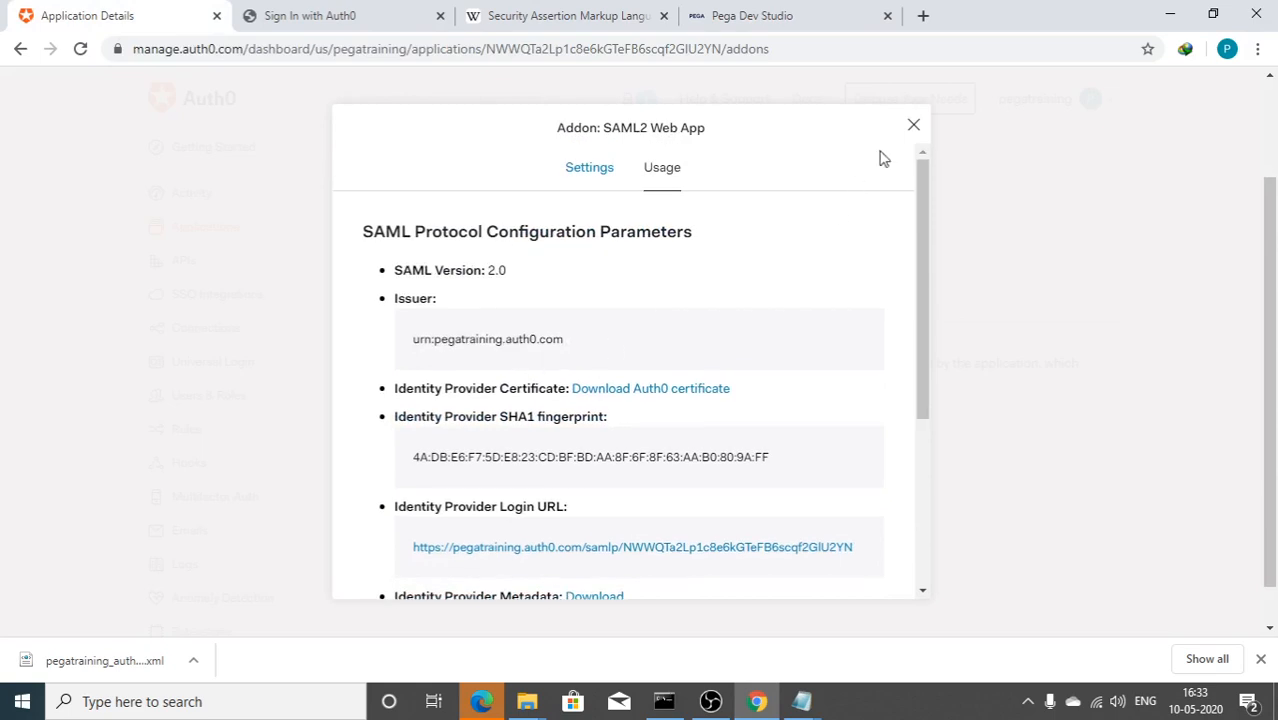
{"action": "left_click", "coordinate": [912, 125]}
{"action": "left_click", "coordinate": [728, 16]}
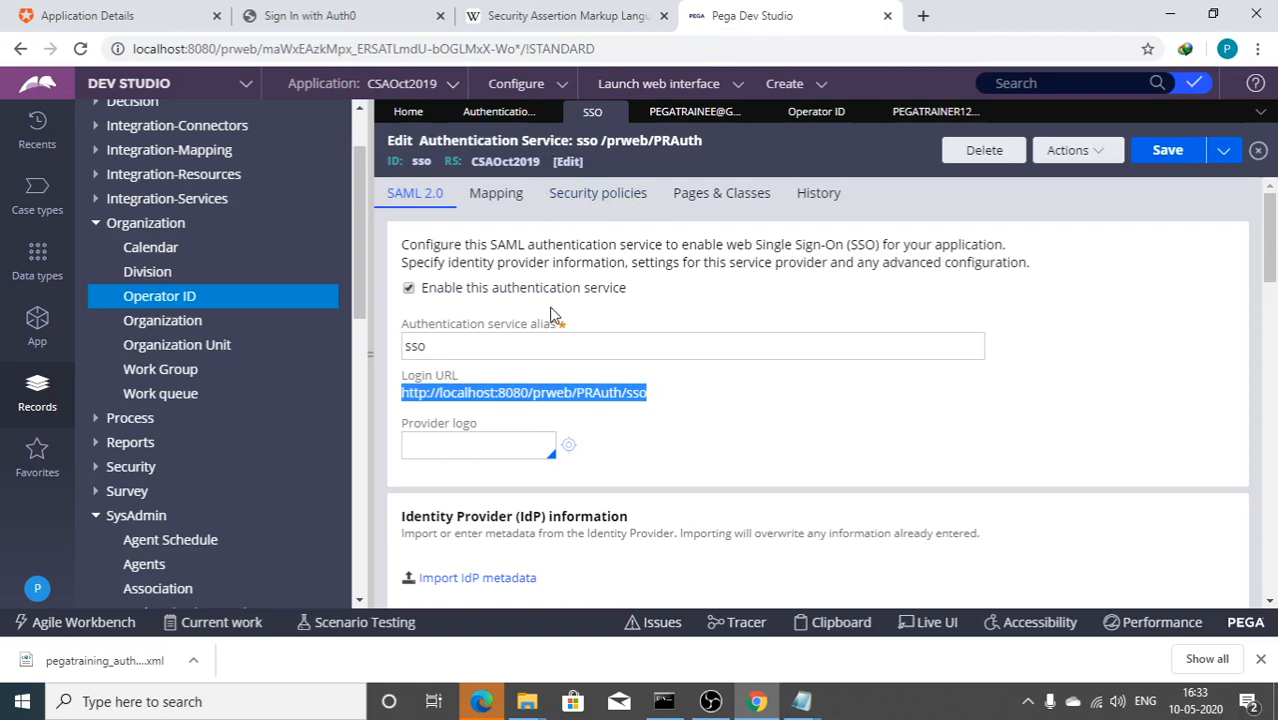
Step: Go to the Auth0 Users list under Users & Roles
{"action": "left_click", "coordinate": [164, 18]}
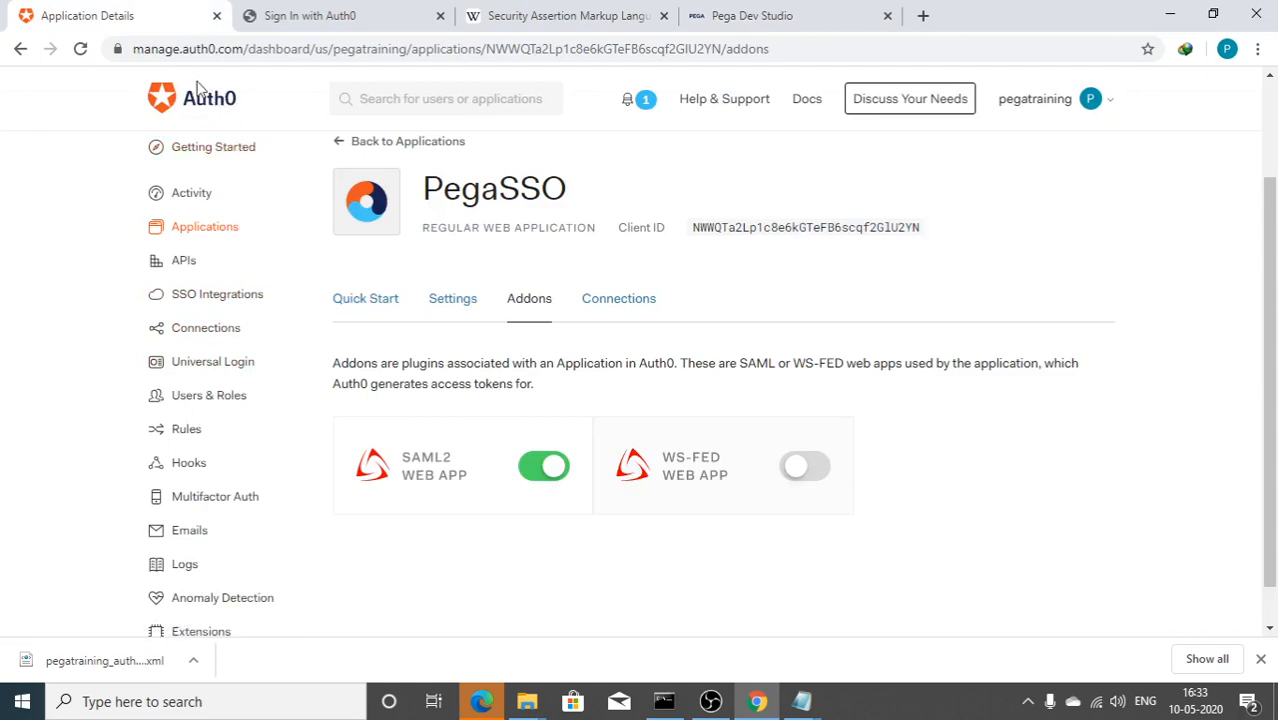
{"action": "left_click", "coordinate": [184, 406]}
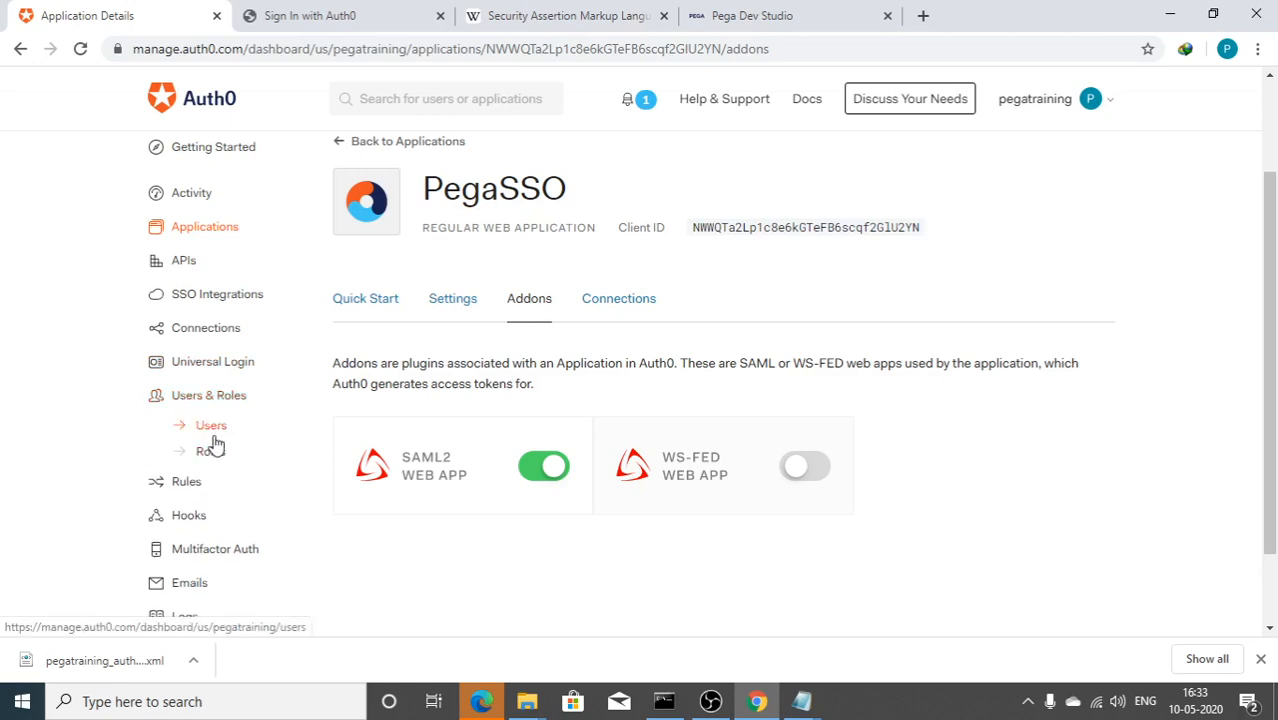
{"action": "left_click", "coordinate": [217, 432]}
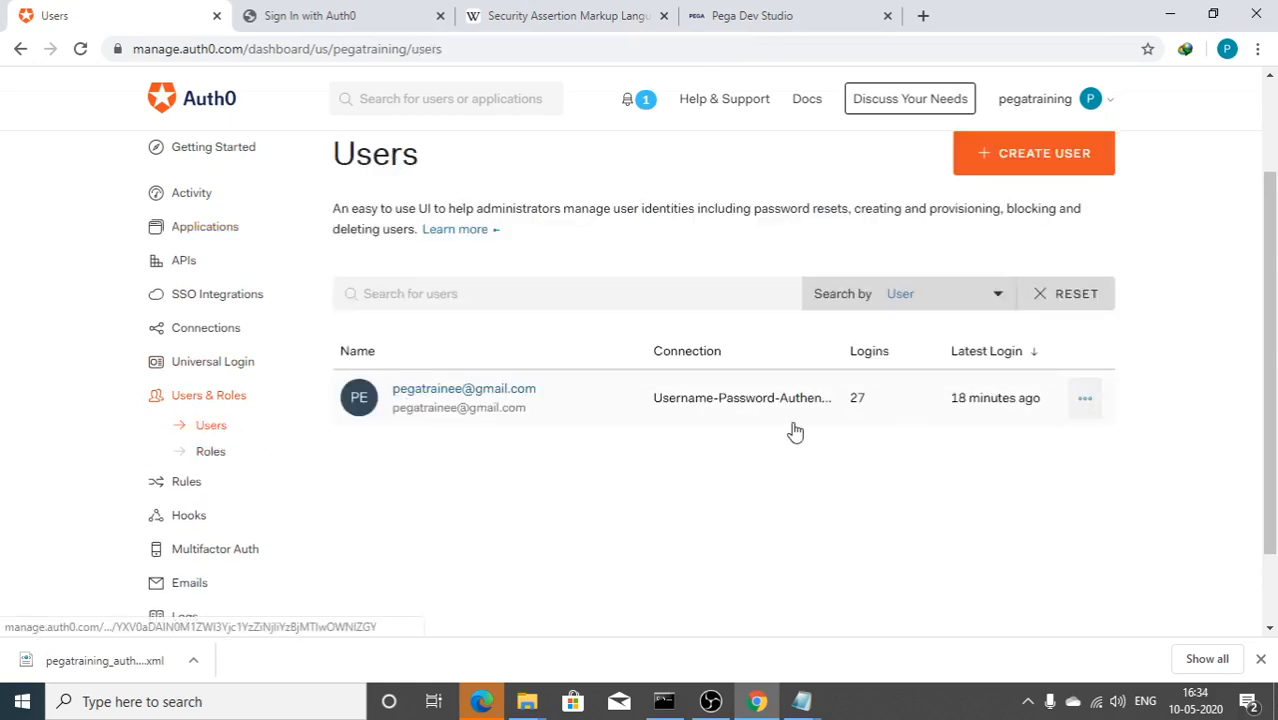
Step: Fill in the new user's e-mail and password twice, keeping Username-Password-Authentication as connection
{"action": "left_click", "coordinate": [1005, 167]}
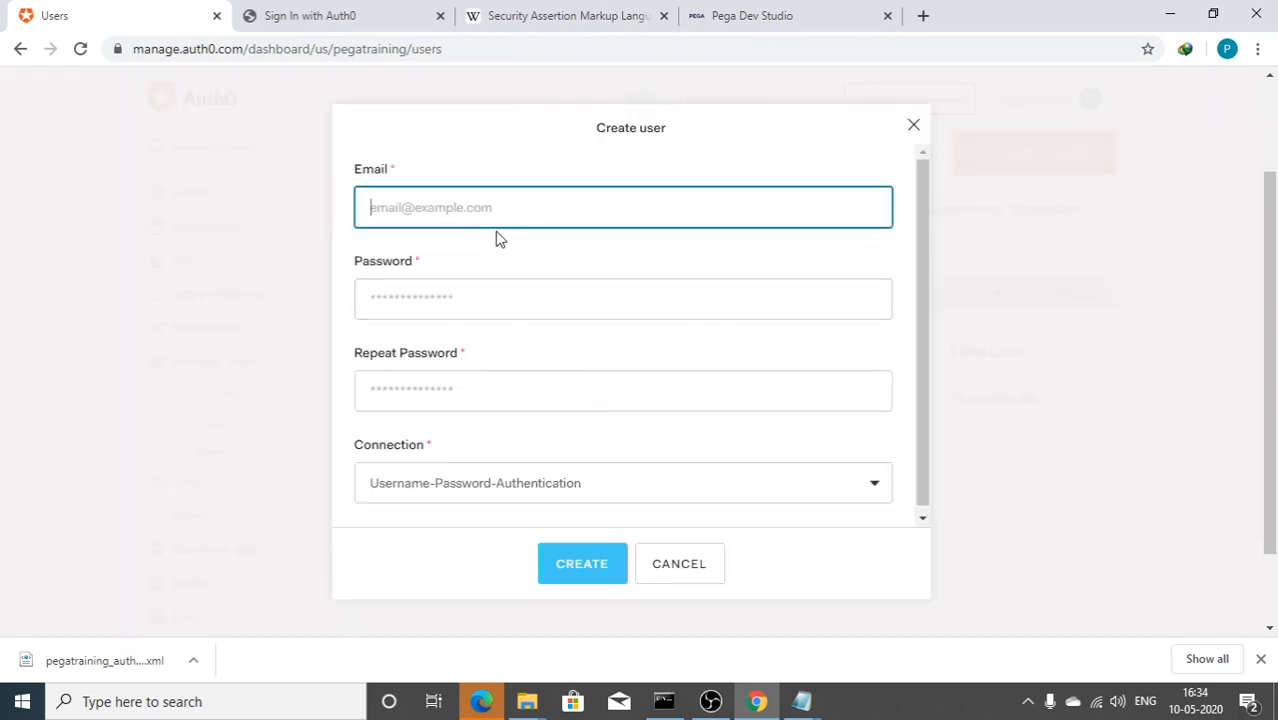
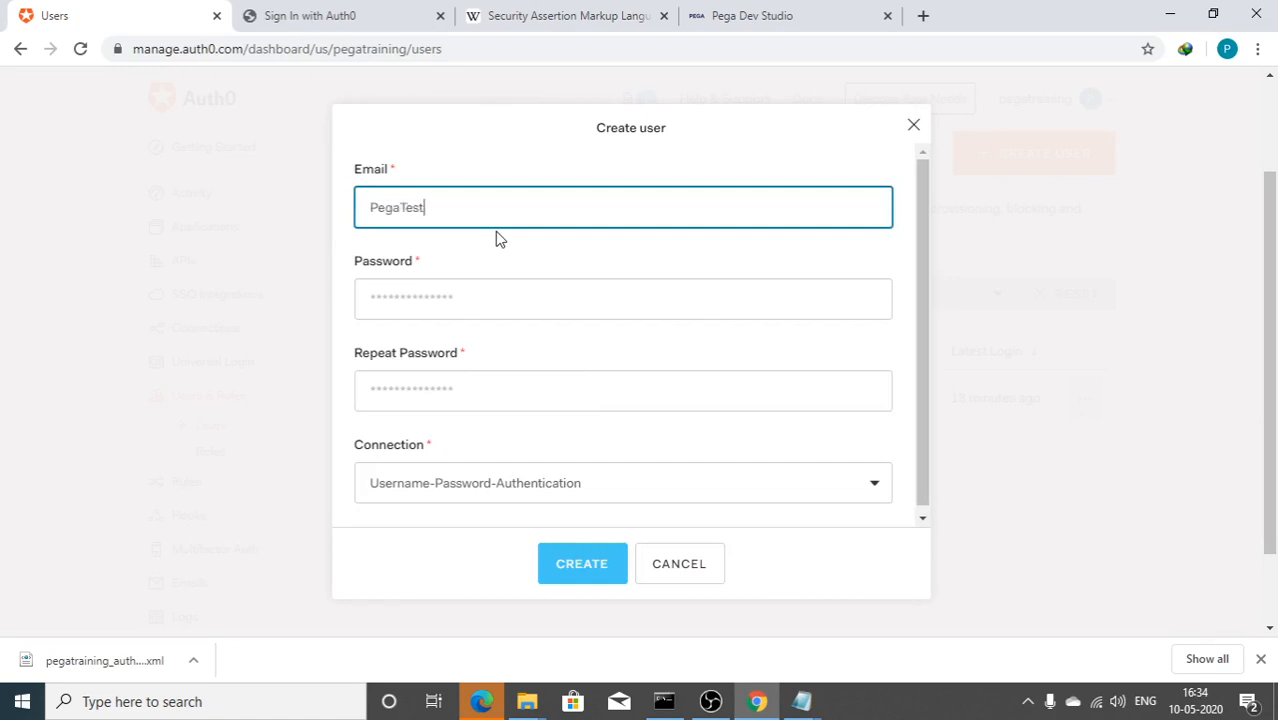
{"action": "key", "text": "Tab"}
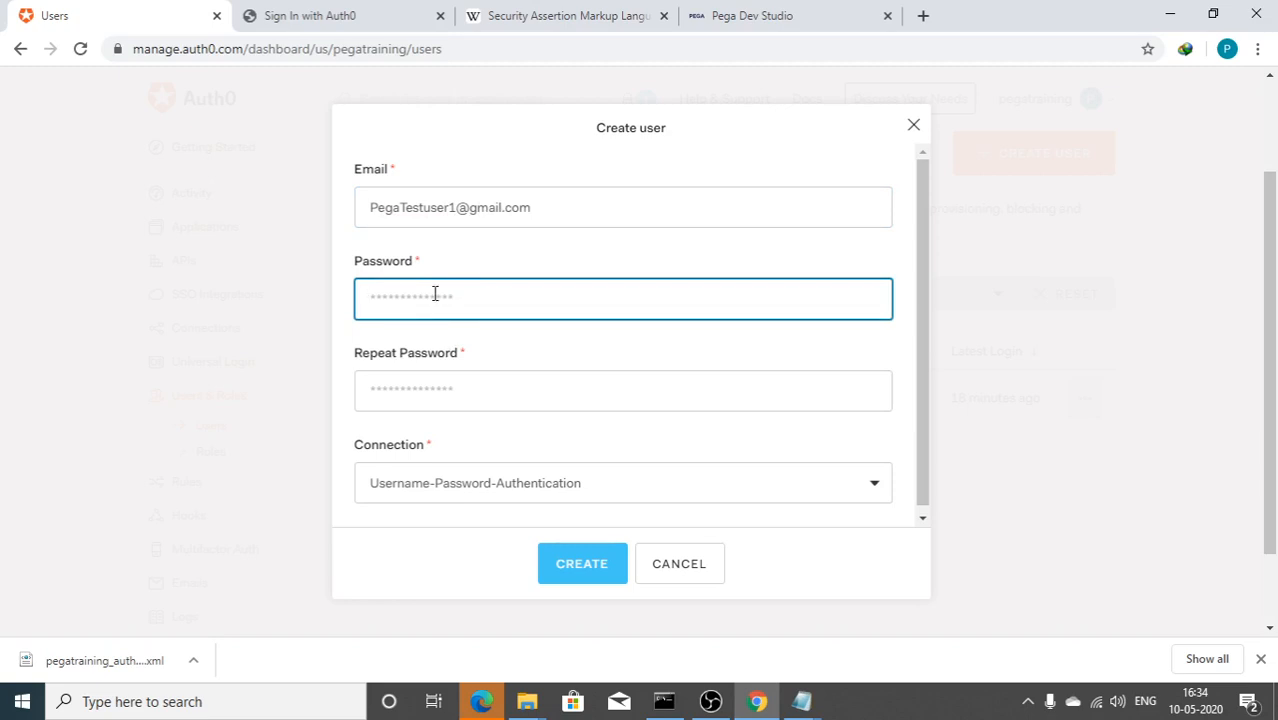
{"action": "type", "text": "Pe"}
{"action": "key", "text": "Tab"}
{"action": "type", "text": "P"}
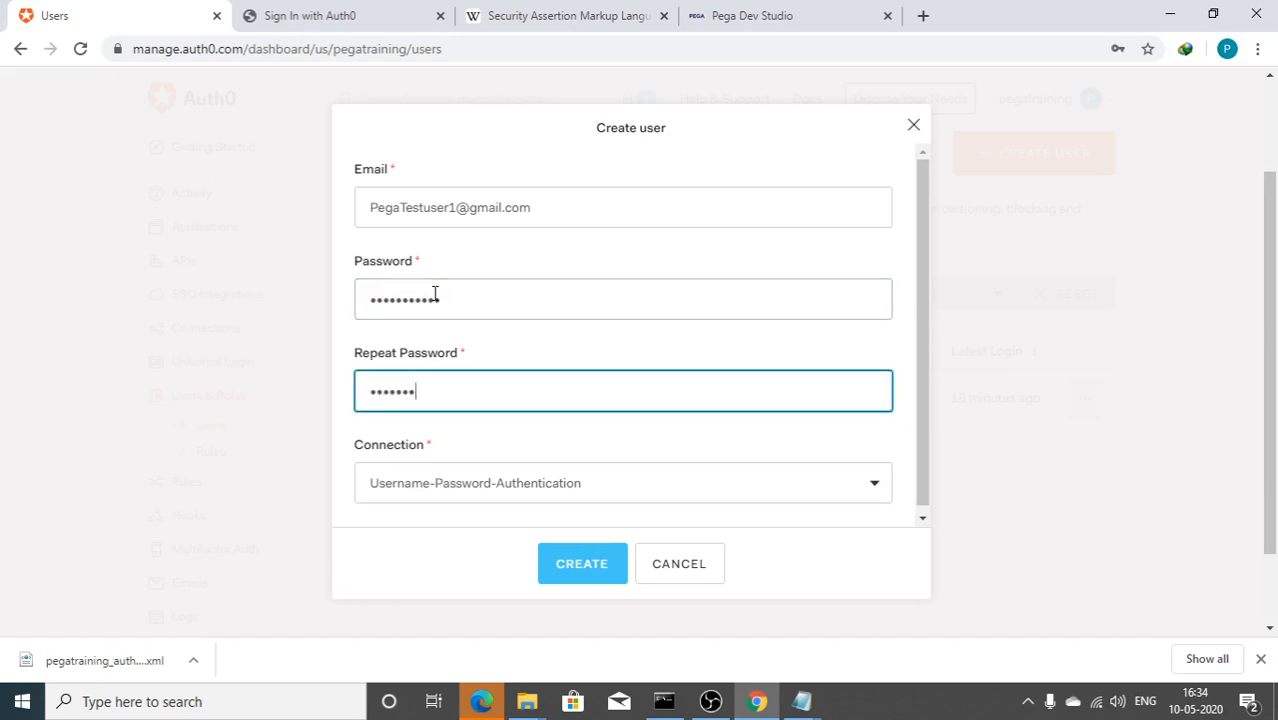
{"action": "type", "text": "1"}
{"action": "key", "text": "Tab"}
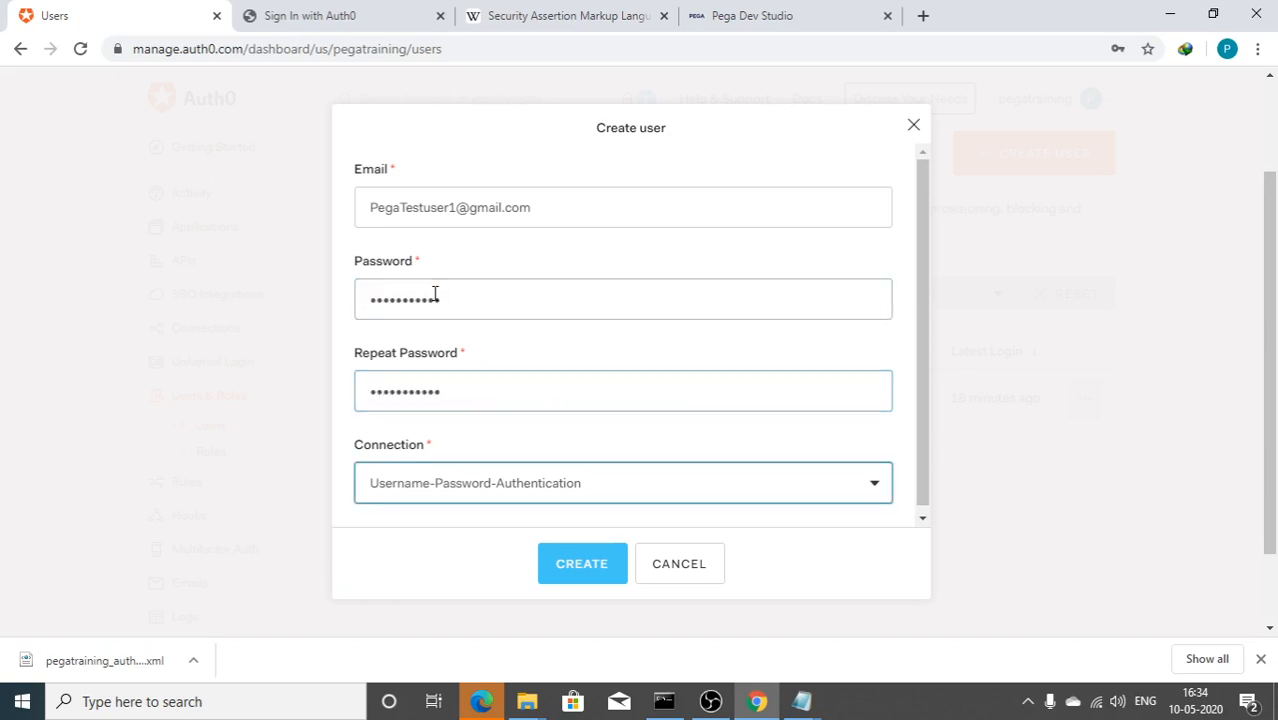
{"action": "left_click", "coordinate": [430, 487]}
{"action": "left_click", "coordinate": [440, 515]}
Step: Create the test user and let Chrome save its password
{"action": "left_click", "coordinate": [582, 566]}
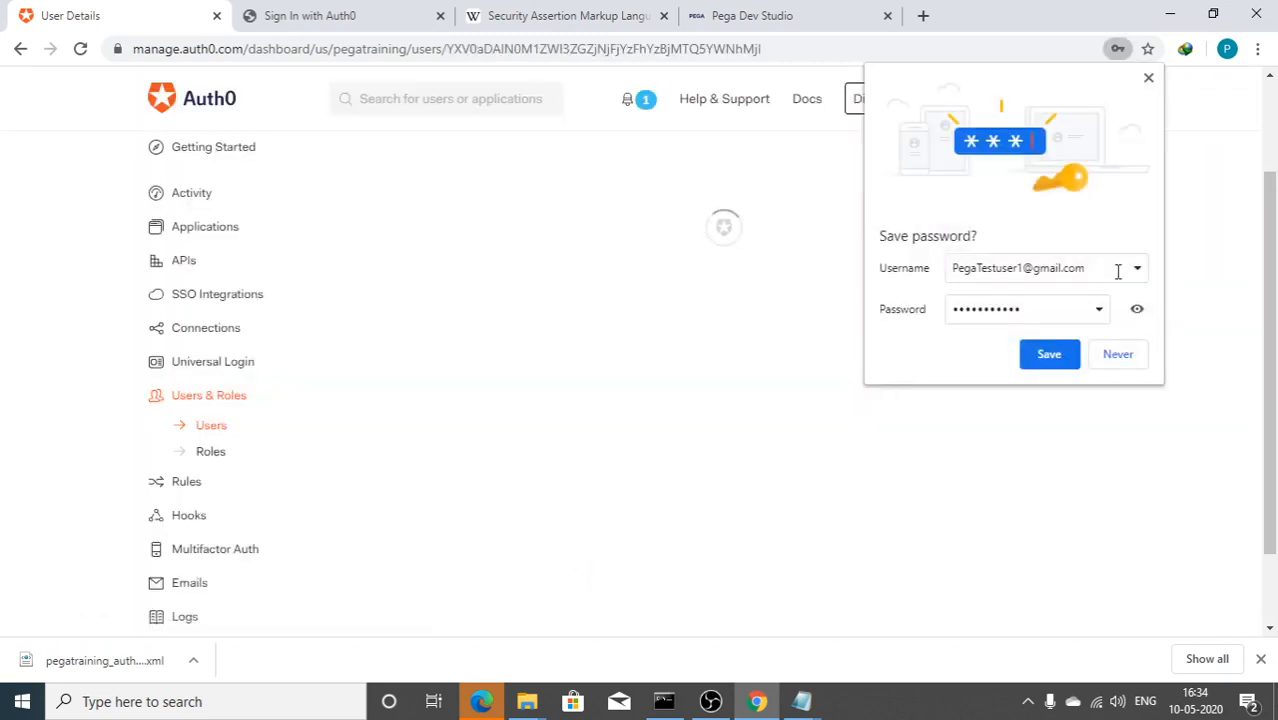
{"action": "left_click", "coordinate": [1046, 362]}
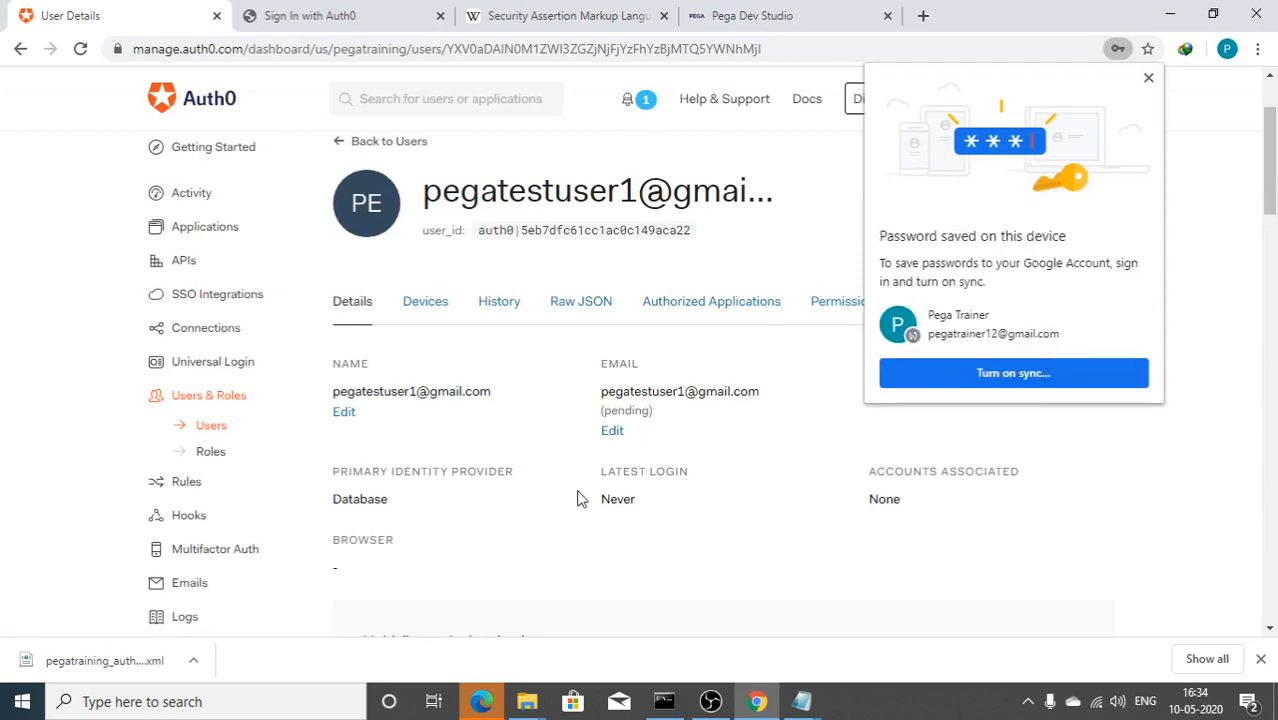
{"action": "left_click", "coordinate": [1148, 79]}
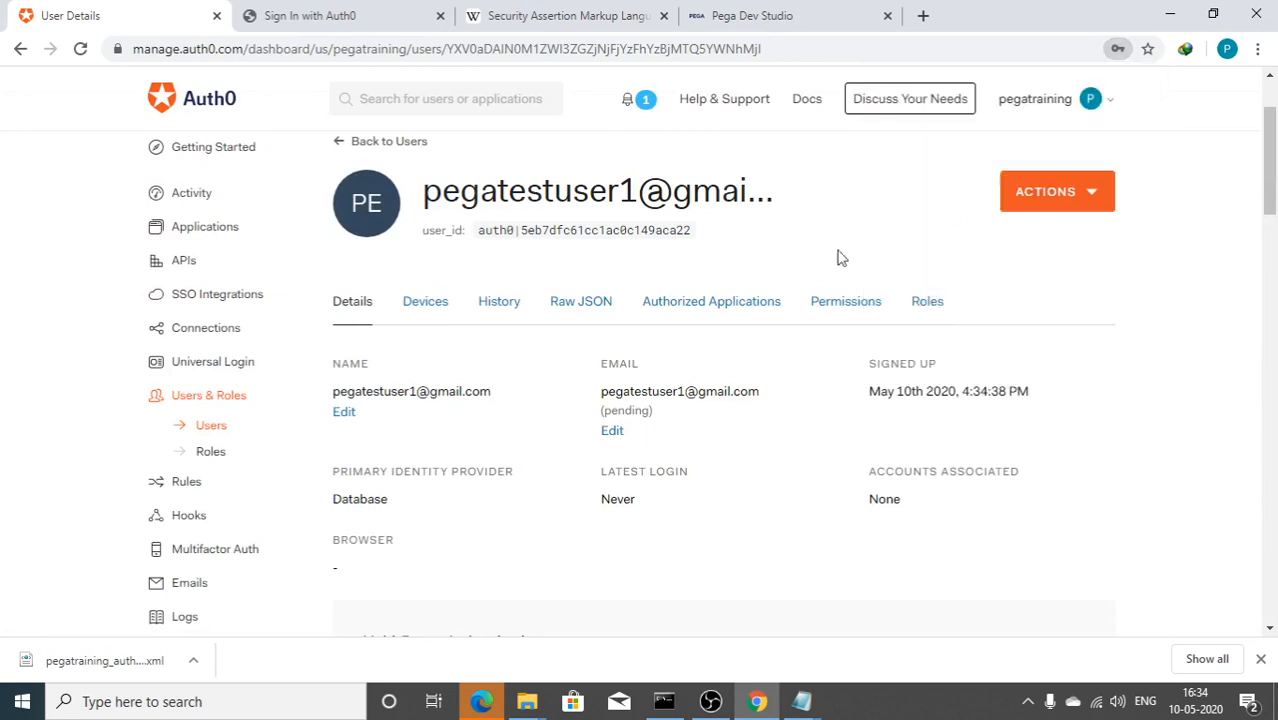
Step: Reopen the new user from the Users list and select its name for copying
{"action": "left_click", "coordinate": [211, 427]}
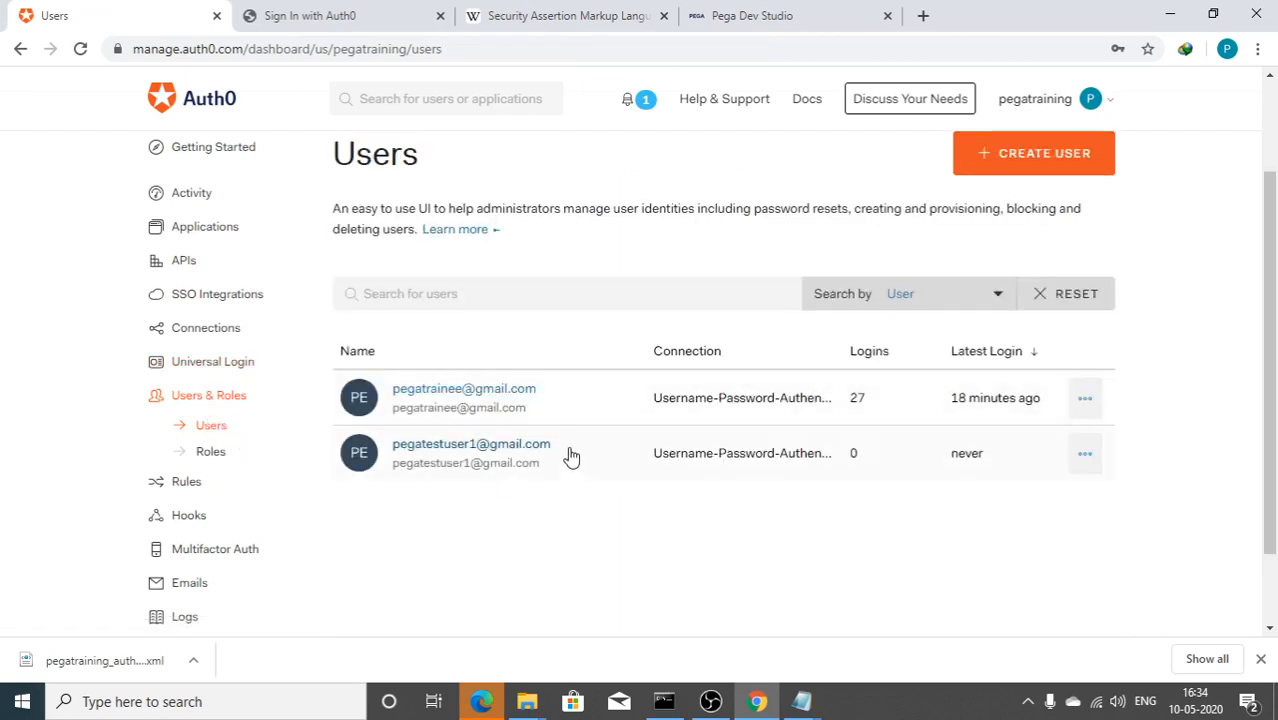
{"action": "left_click", "coordinate": [410, 444]}
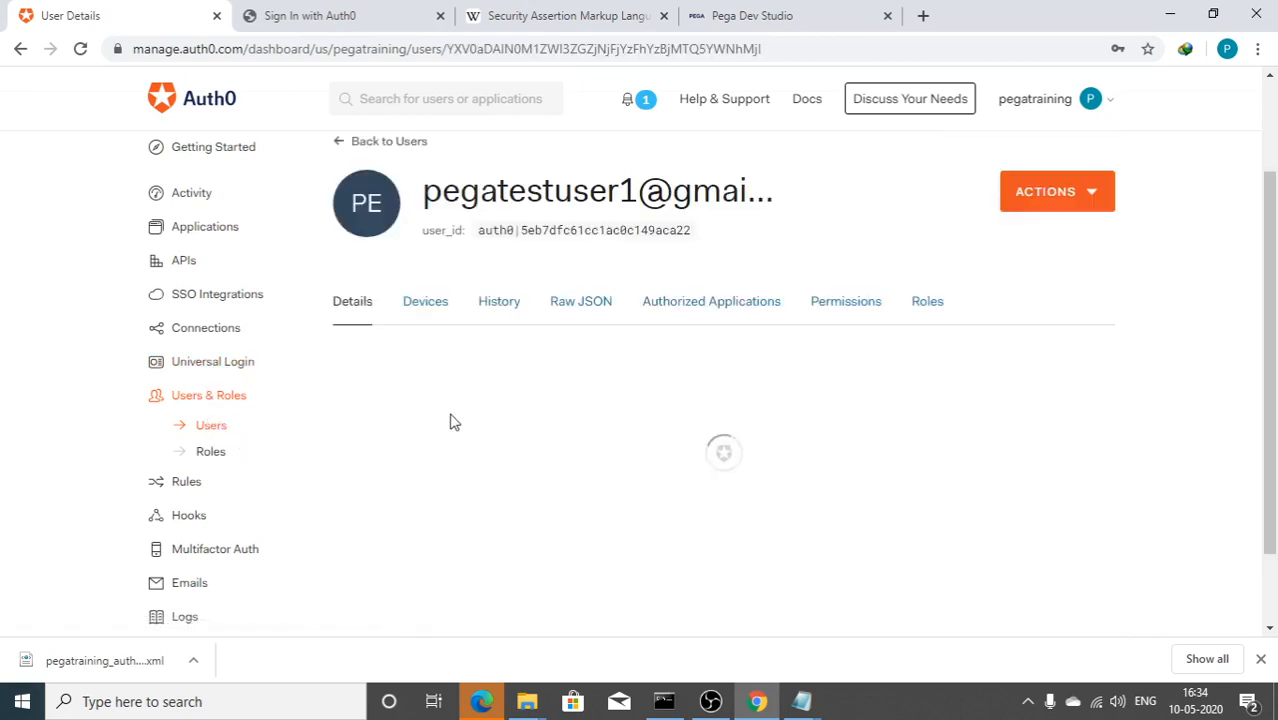
{"action": "left_click_drag", "start_coordinate": [494, 393], "coordinate": [326, 390]}
{"action": "key", "text": "ctrl+c"}
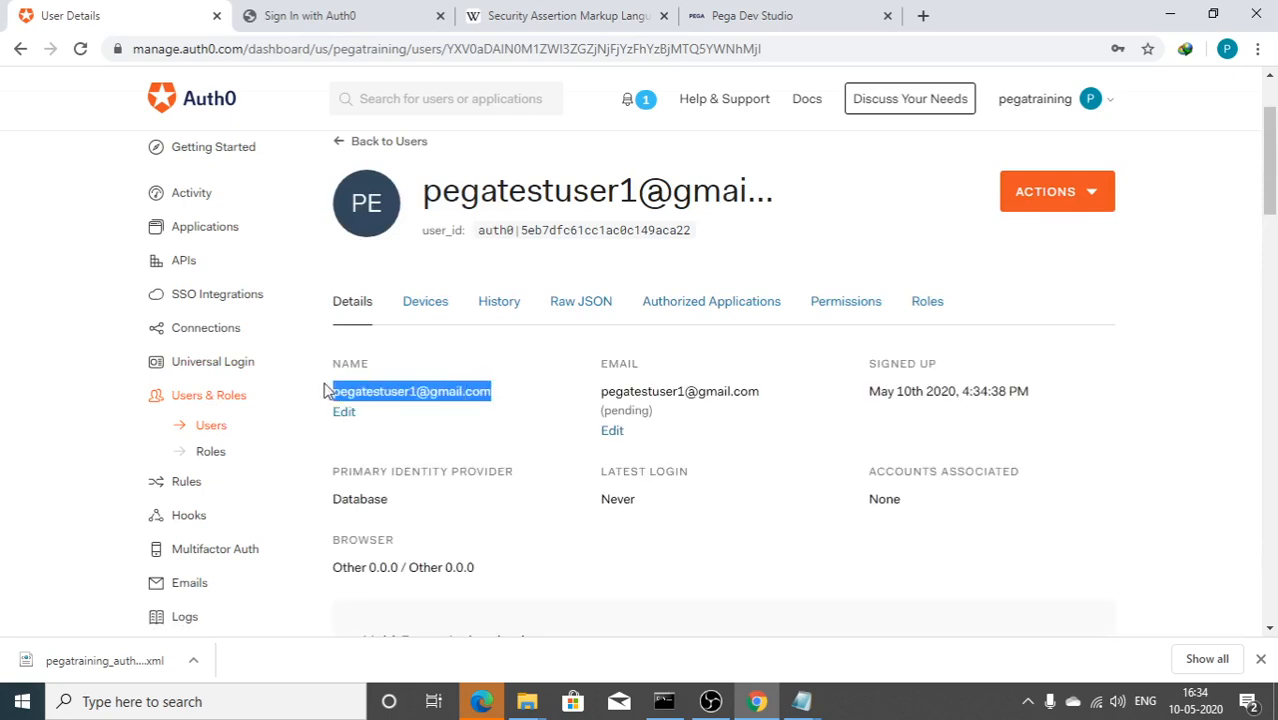
{"action": "left_click", "coordinate": [801, 701]}
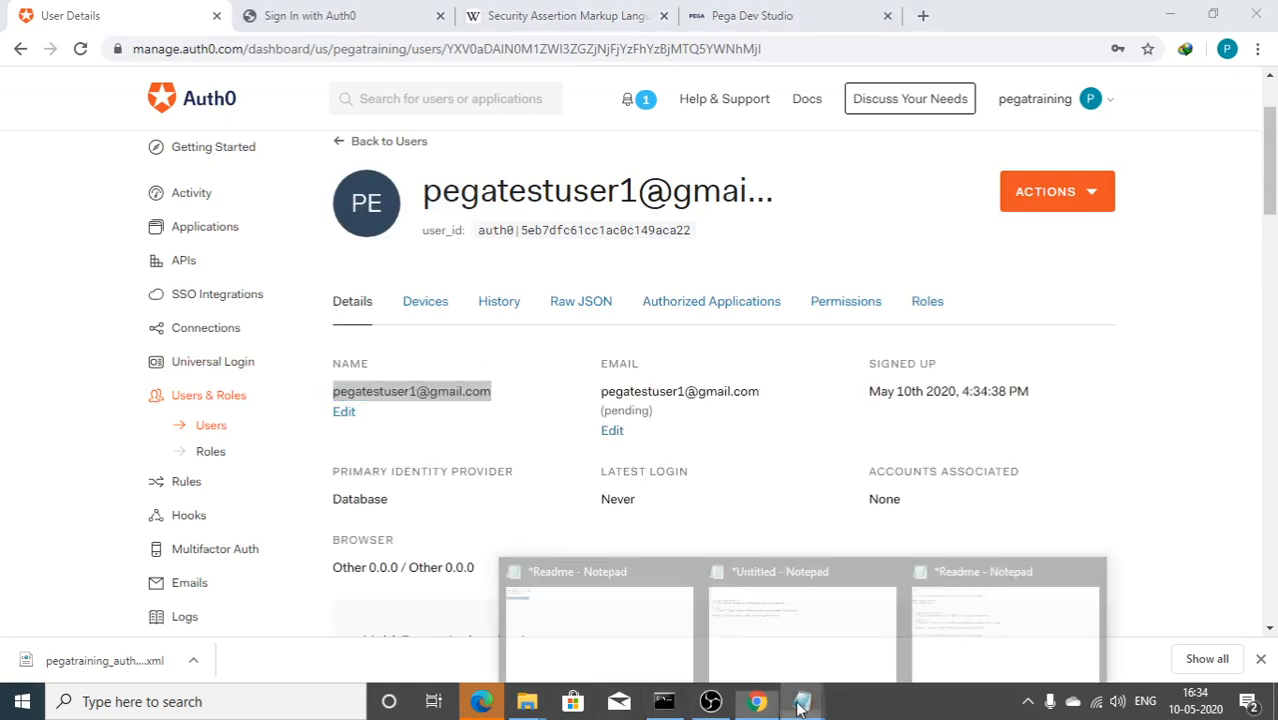
Step: Paste the test user's e-mail into the Readme notes, then return to the Auth0 user page
{"action": "left_click", "coordinate": [991, 651]}
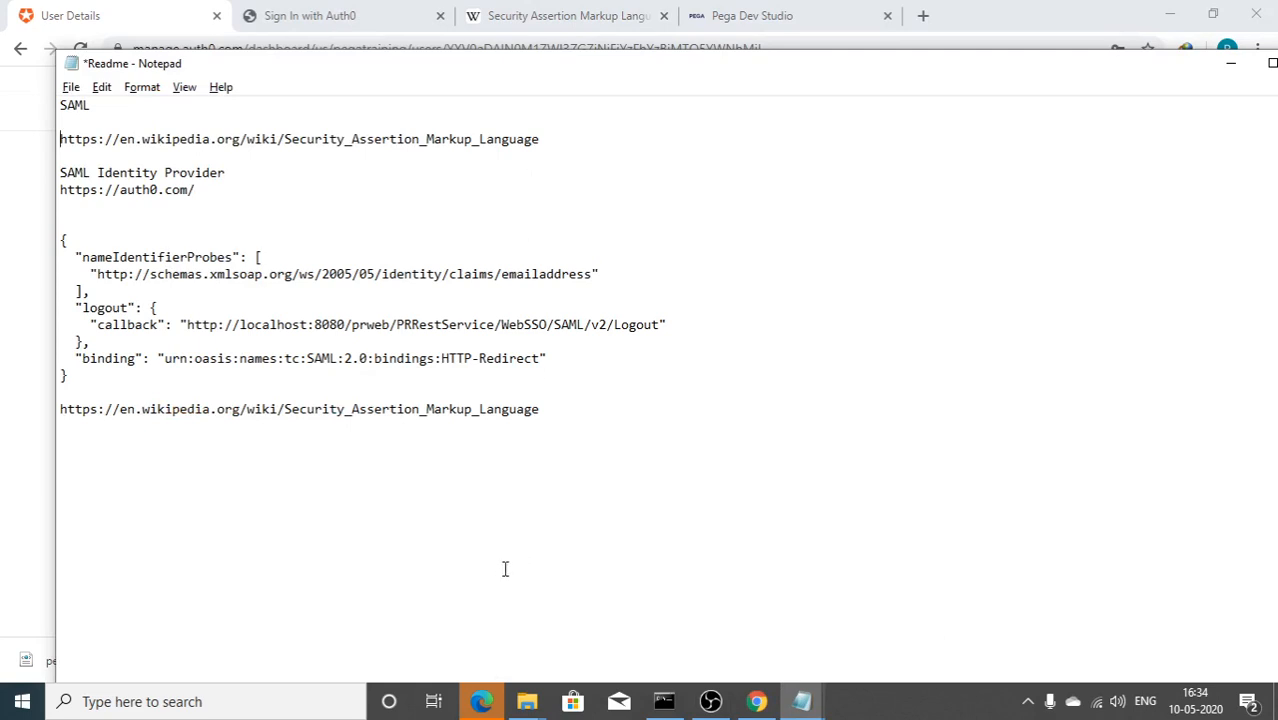
{"action": "key", "text": "ctrl+v"}
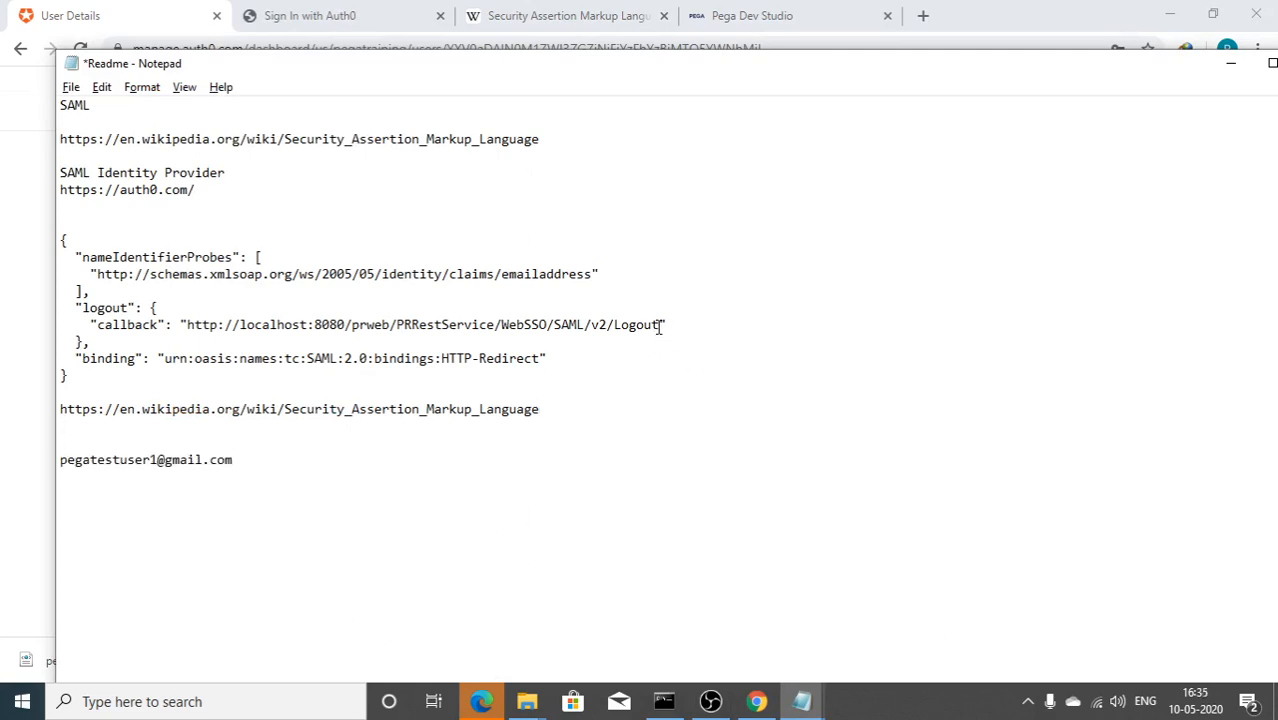
{"action": "left_click", "coordinate": [5, 440]}
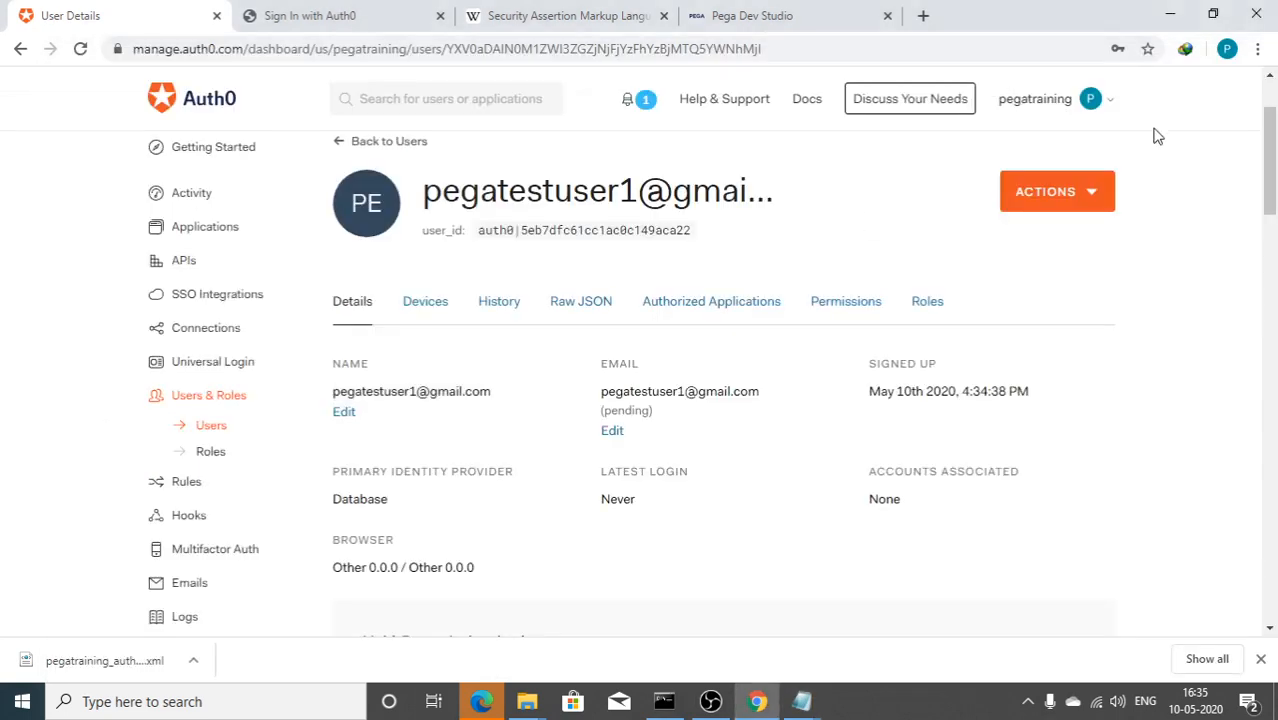
Step: Open the copied Pega SSO Login URL in a new incognito window
{"action": "left_click", "coordinate": [1257, 48]}
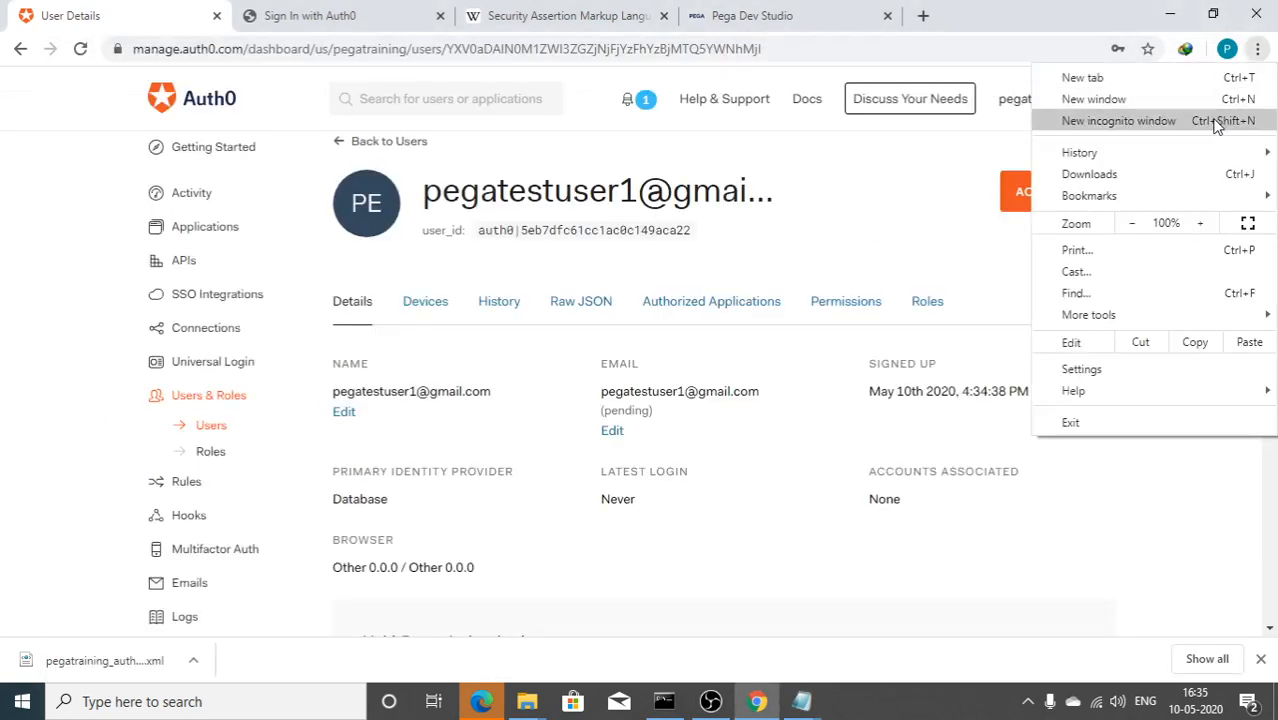
{"action": "left_click", "coordinate": [1210, 124]}
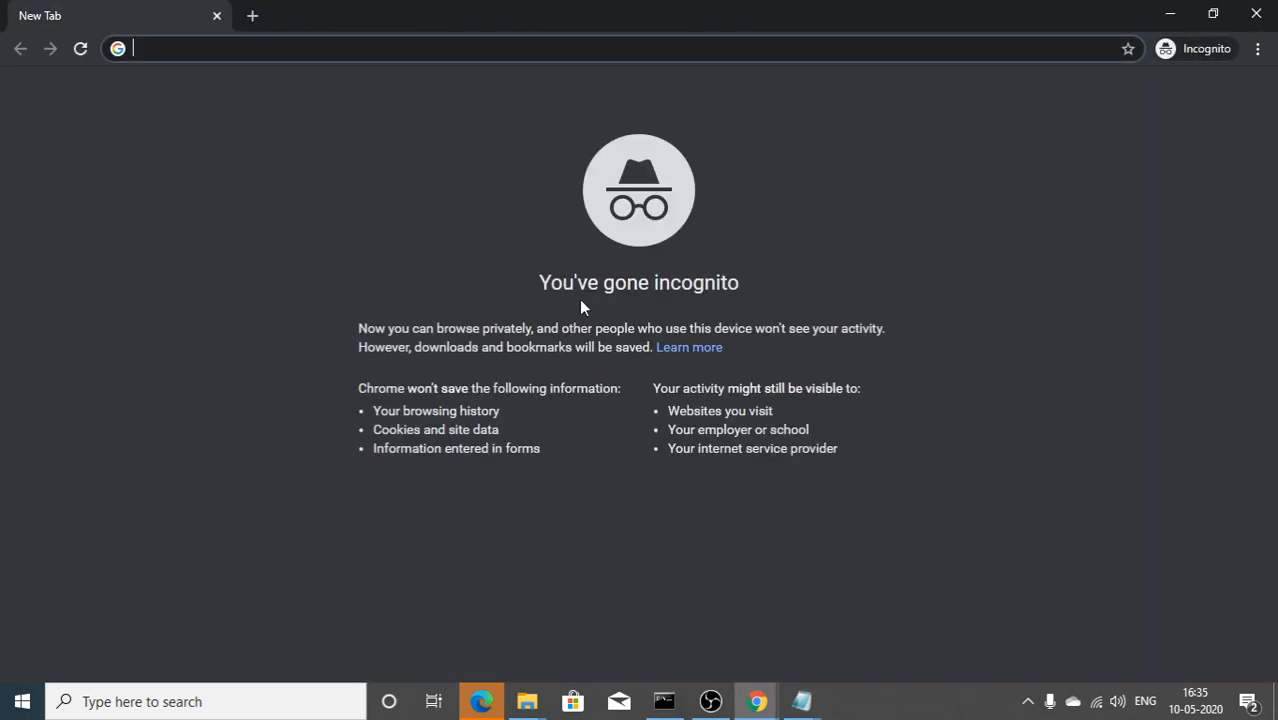
{"action": "type", "text": "https://auth0.com"}
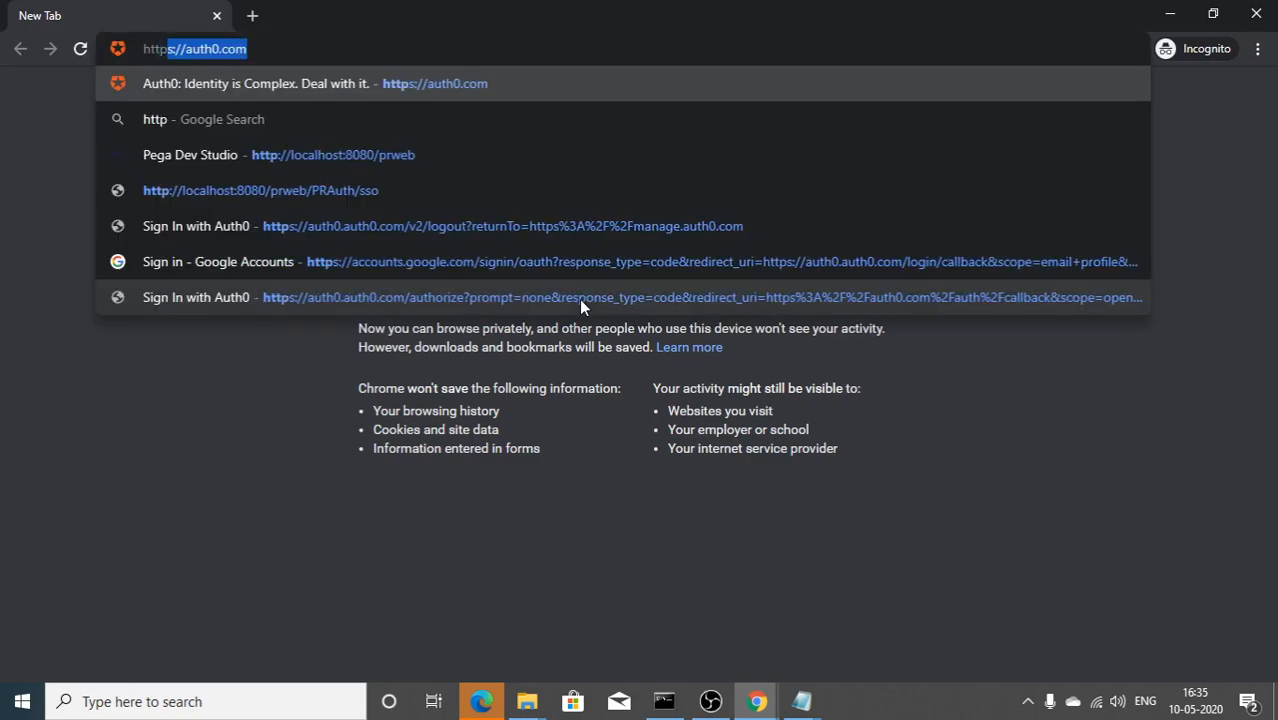
{"action": "key", "text": "alt+Tab"}
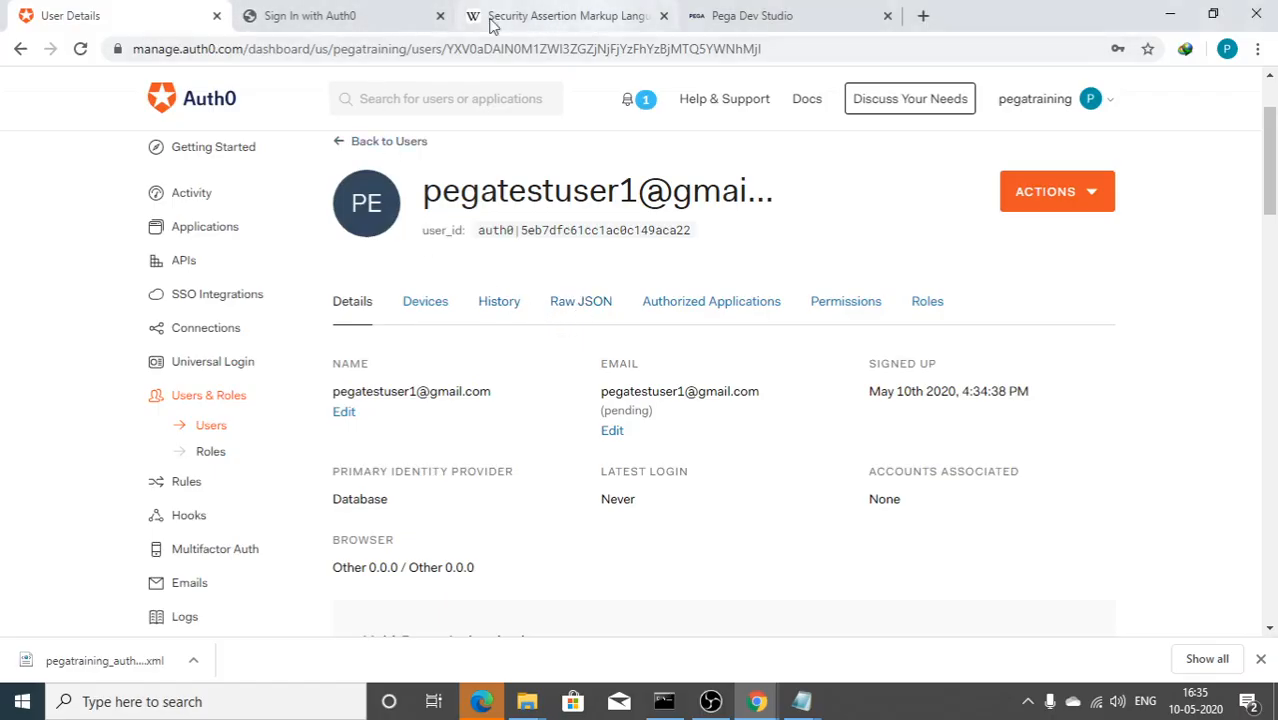
{"action": "left_click", "coordinate": [770, 17]}
{"action": "right_click", "coordinate": [620, 393]}
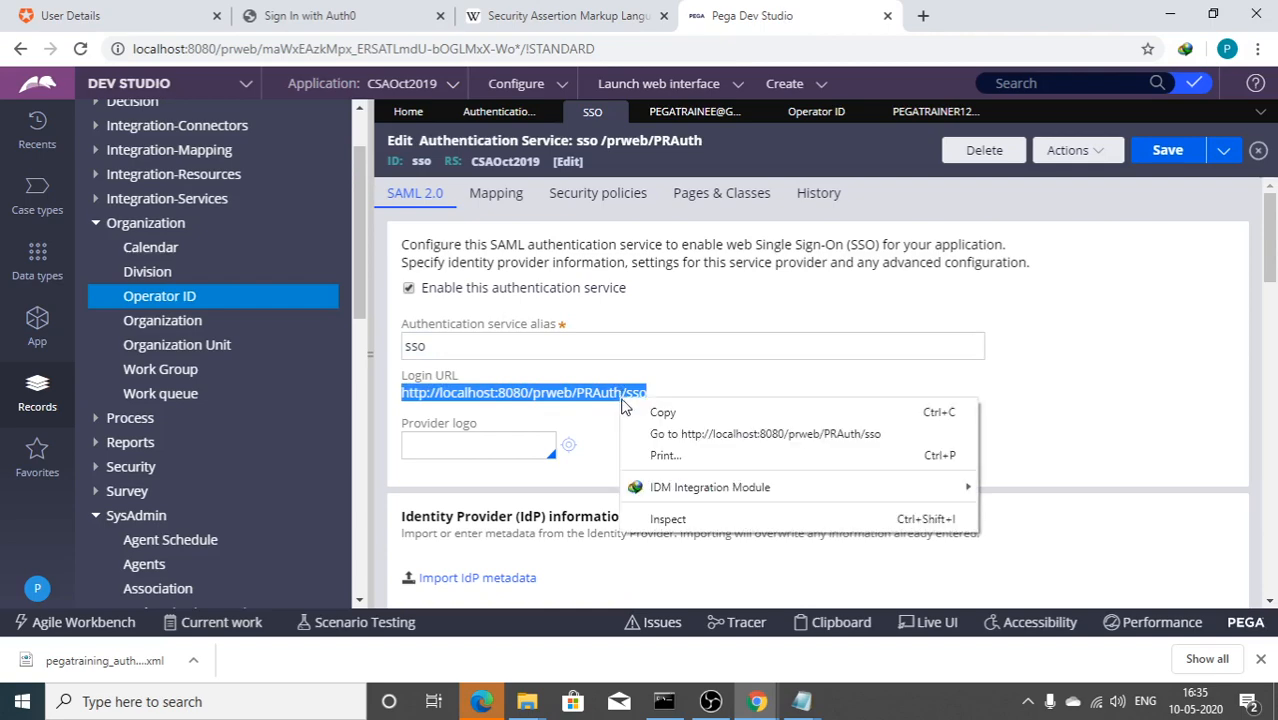
{"action": "left_click", "coordinate": [632, 411]}
{"action": "mouse_move", "coordinate": [757, 700]}
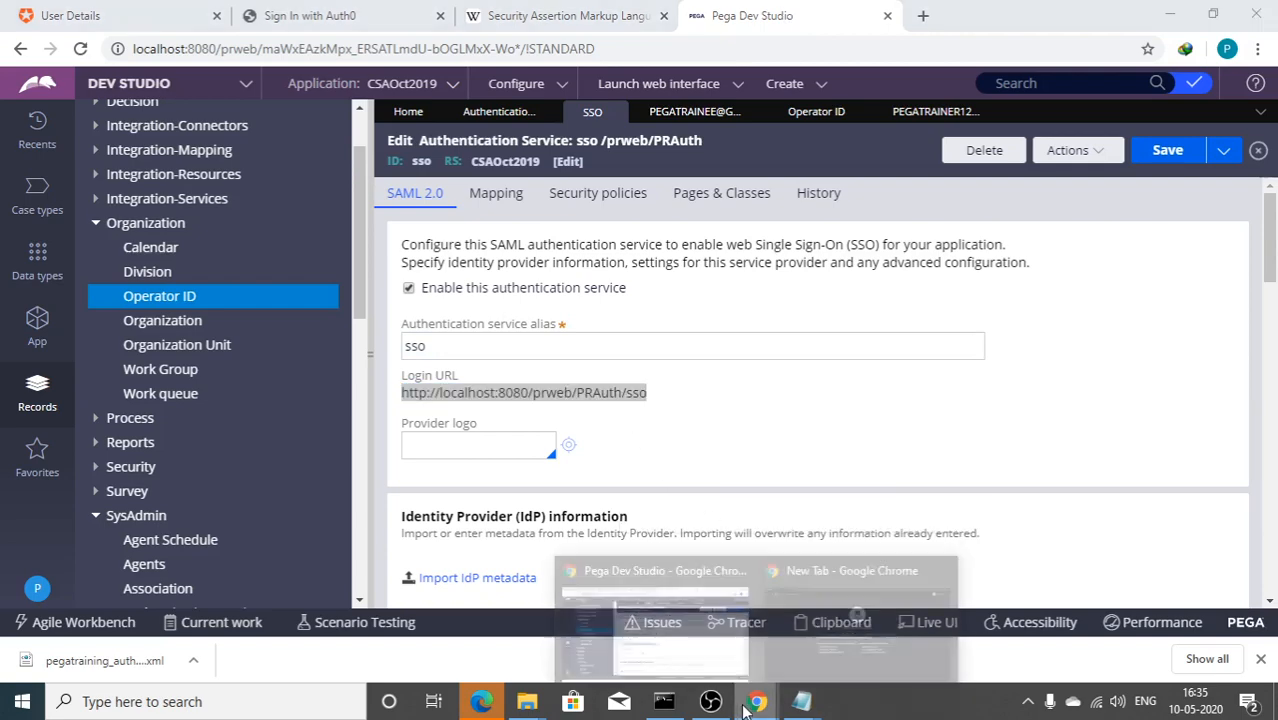
{"action": "left_click", "coordinate": [886, 652]}
{"action": "left_click", "coordinate": [281, 58]}
{"action": "key", "text": "ctrl+v"}
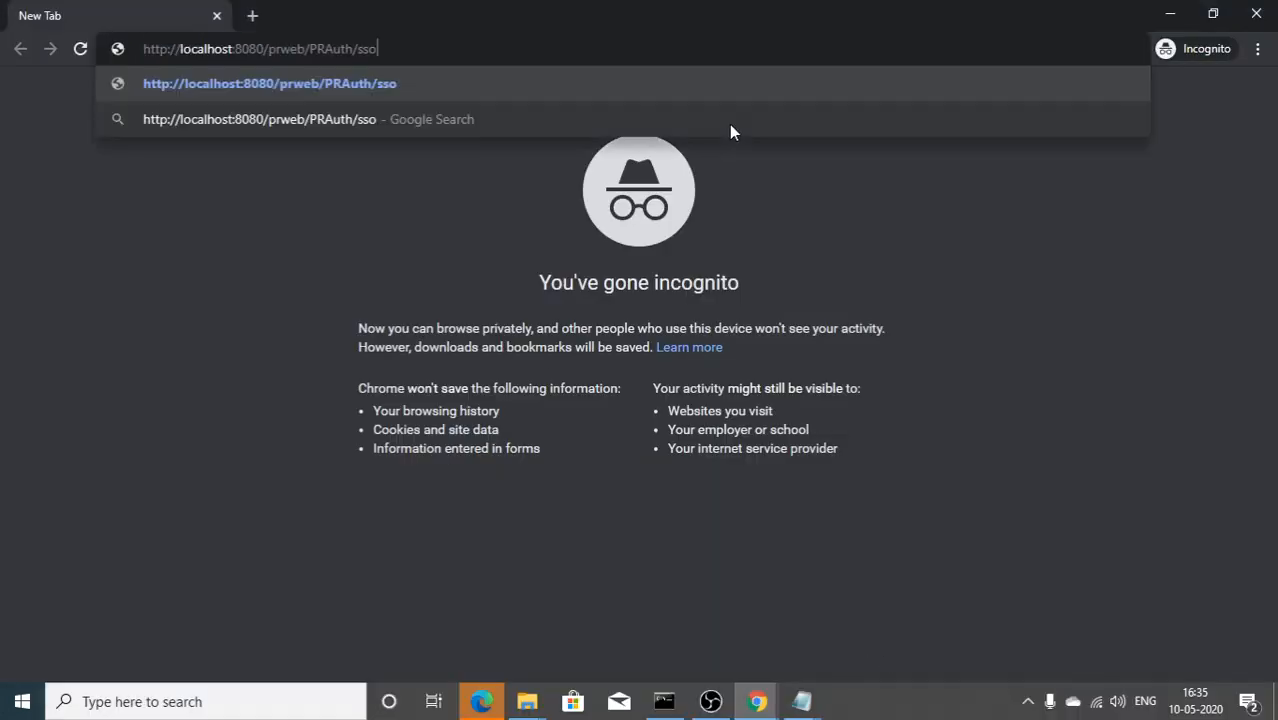
{"action": "key", "text": "Return"}
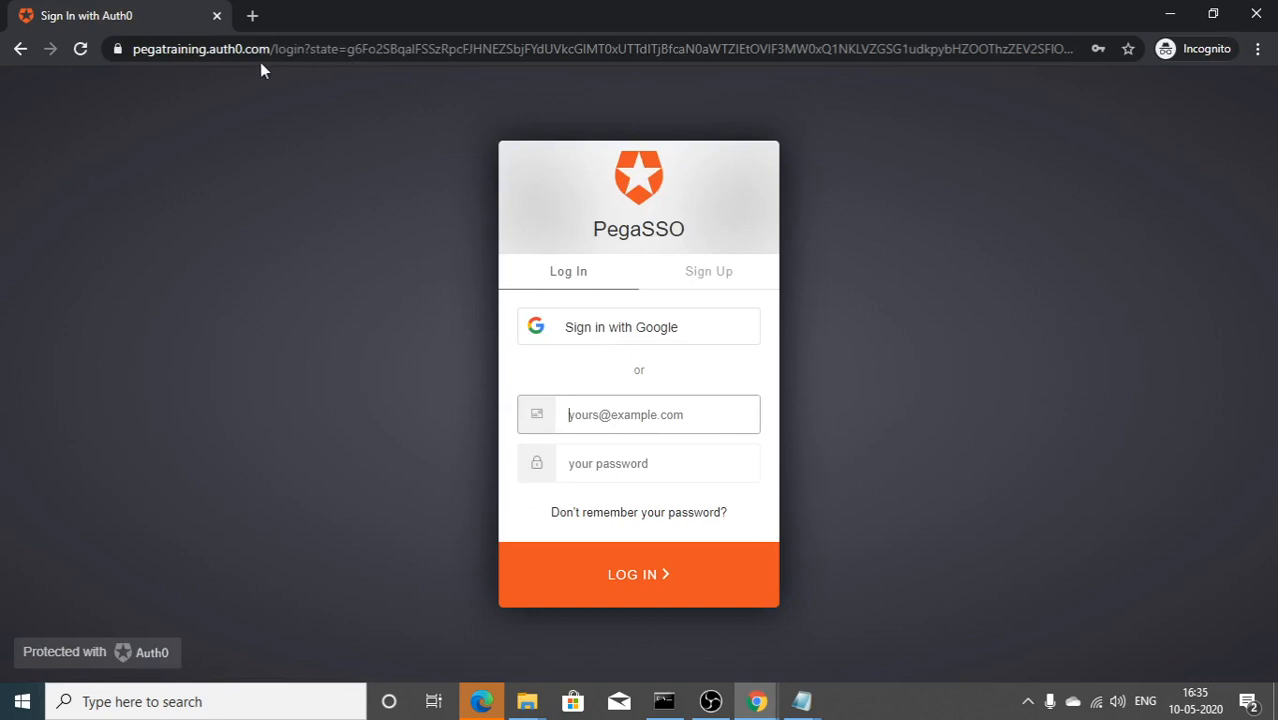
Step: Select the test user's e-mail in the Readme notes and paste into the Auth0 login email field
{"action": "mouse_move", "coordinate": [801, 701]}
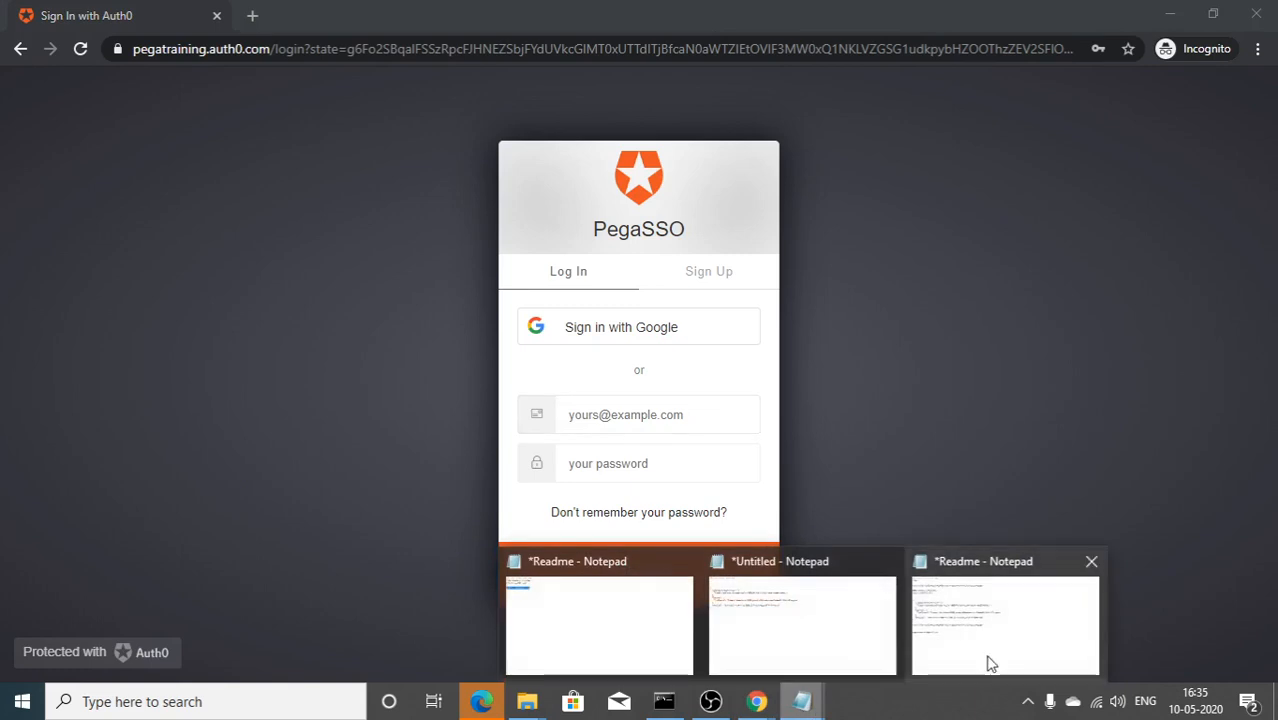
{"action": "mouse_move", "coordinate": [975, 600]}
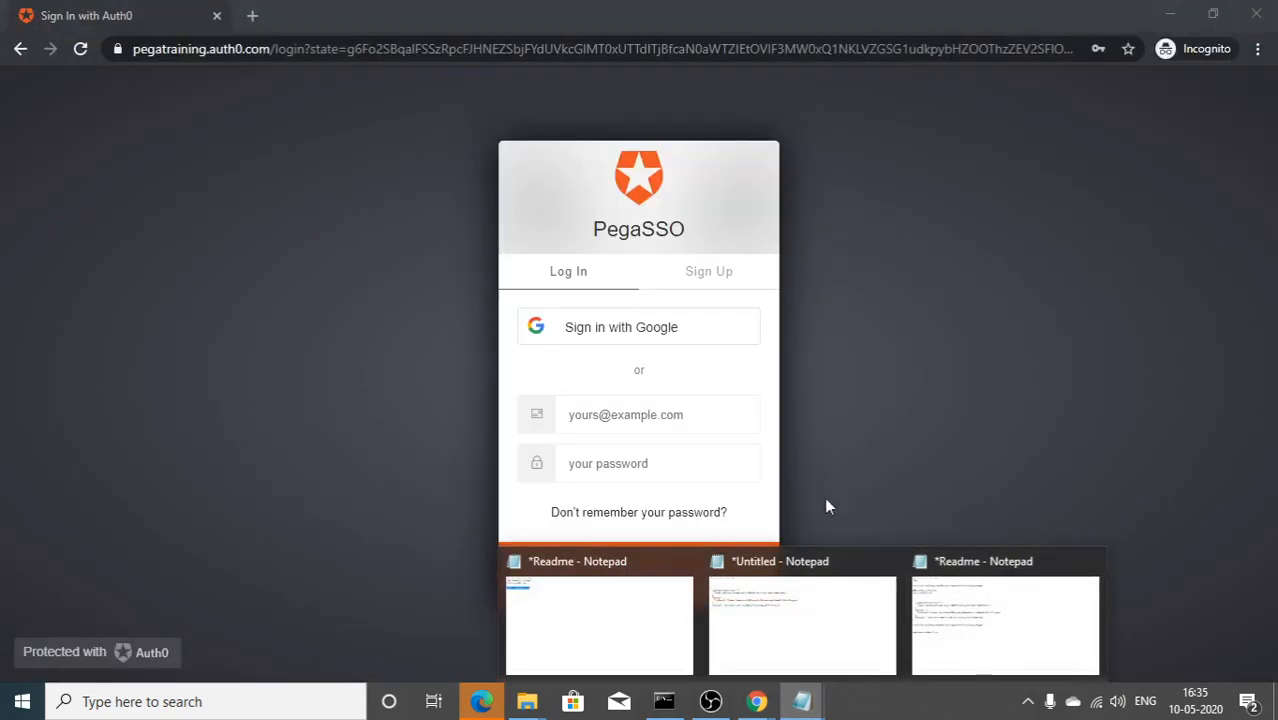
{"action": "left_click", "coordinate": [1004, 633]}
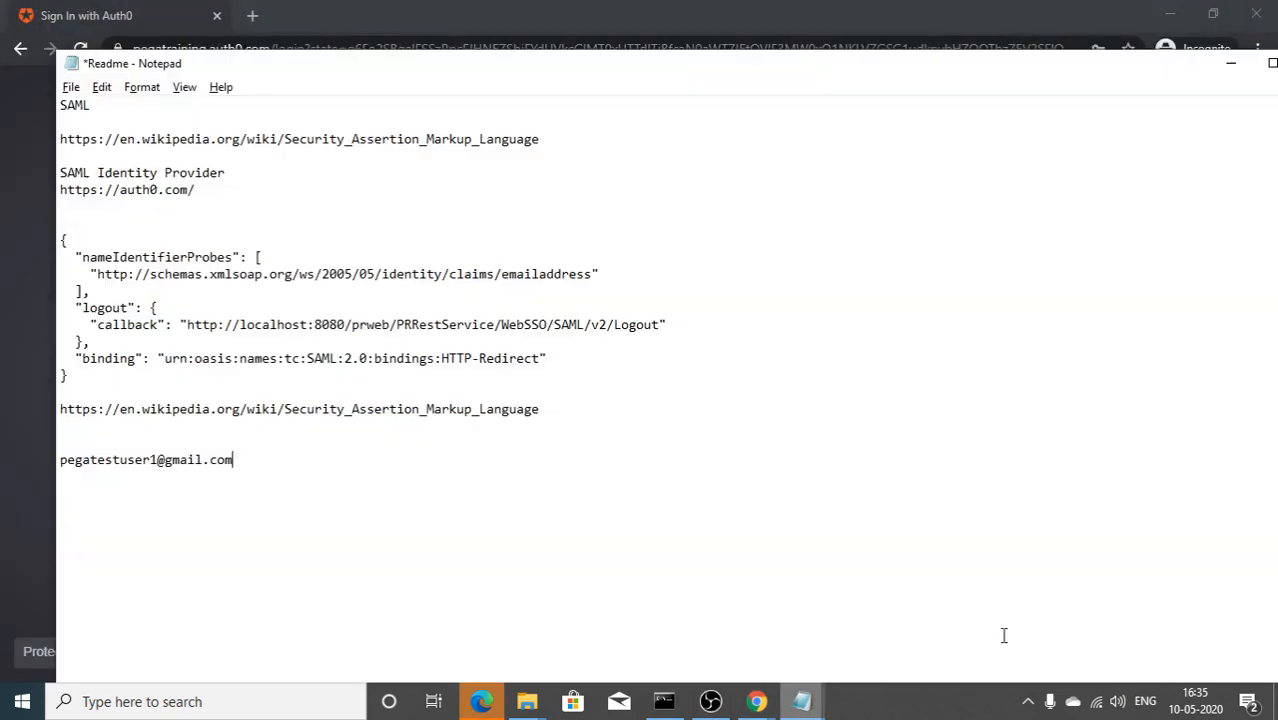
{"action": "left_click_drag", "start_coordinate": [266, 472], "coordinate": [2, 440]}
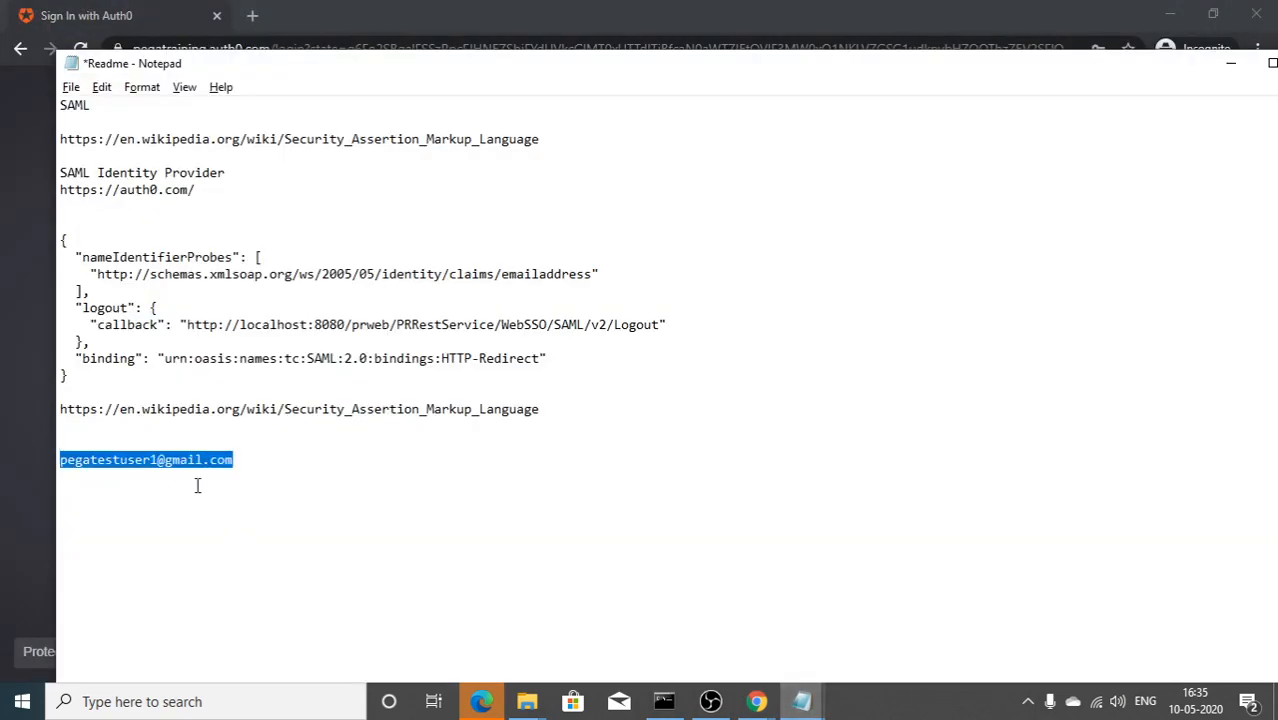
{"action": "key", "text": "alt+Tab"}
{"action": "left_click", "coordinate": [605, 404]}
{"action": "key", "text": "ctrl+v"}
{"action": "key", "text": "Tab"}
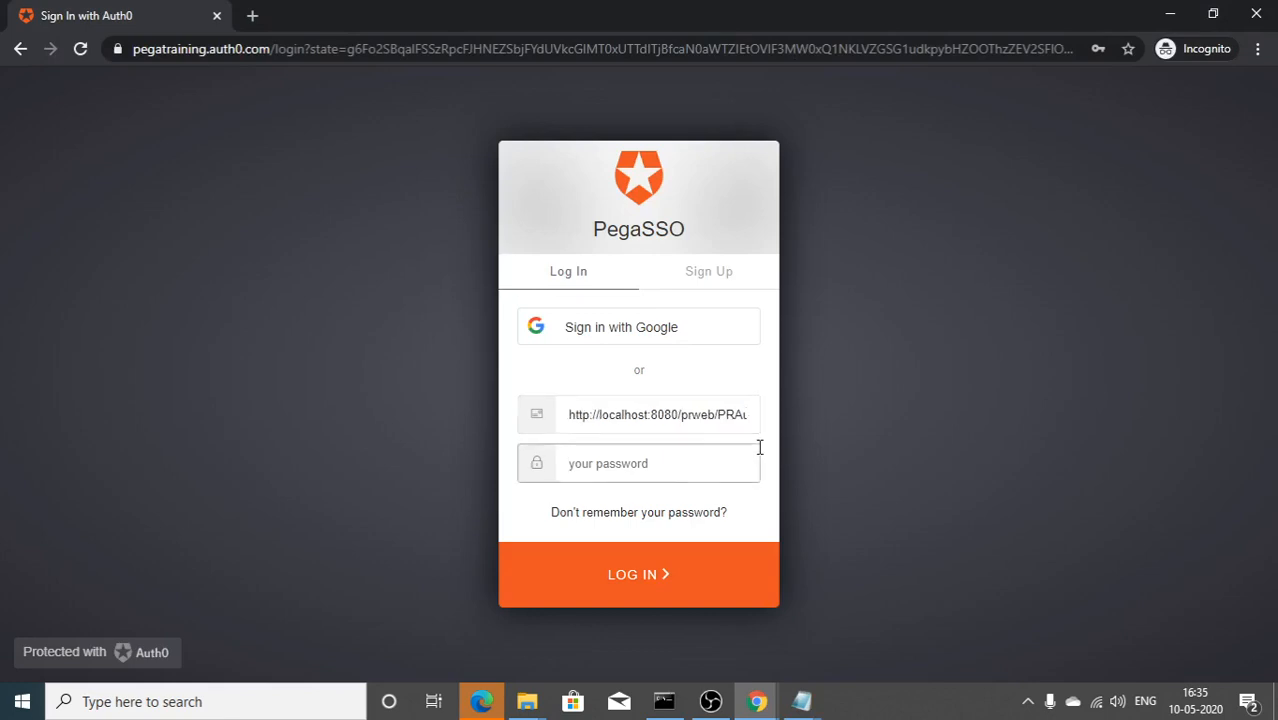
Step: Replace the wrong email field text with the copied e-mail, enter the password and log in
{"action": "key", "text": "alt+Tab"}
{"action": "right_click", "coordinate": [216, 452]}
{"action": "left_click", "coordinate": [278, 226]}
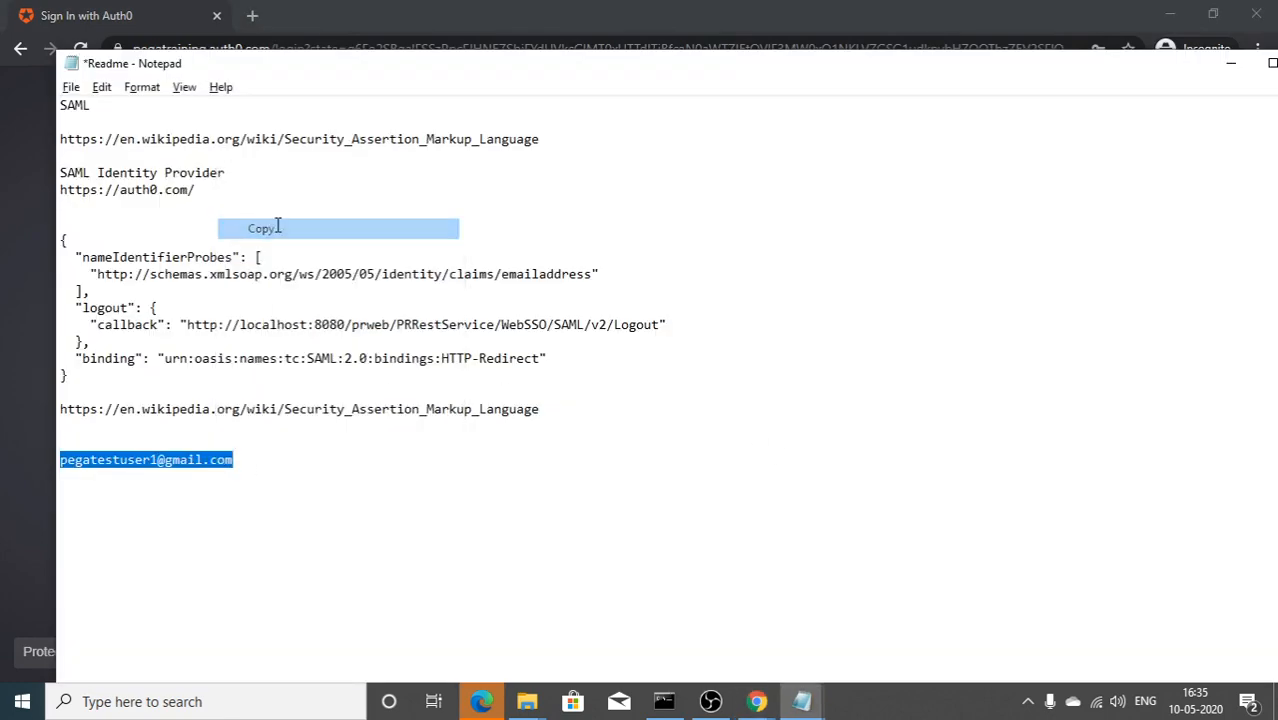
{"action": "key", "text": "alt+Tab"}
{"action": "left_click", "coordinate": [585, 411]}
{"action": "key", "text": "ctrl+a"}
{"action": "key", "text": "ctrl+v"}
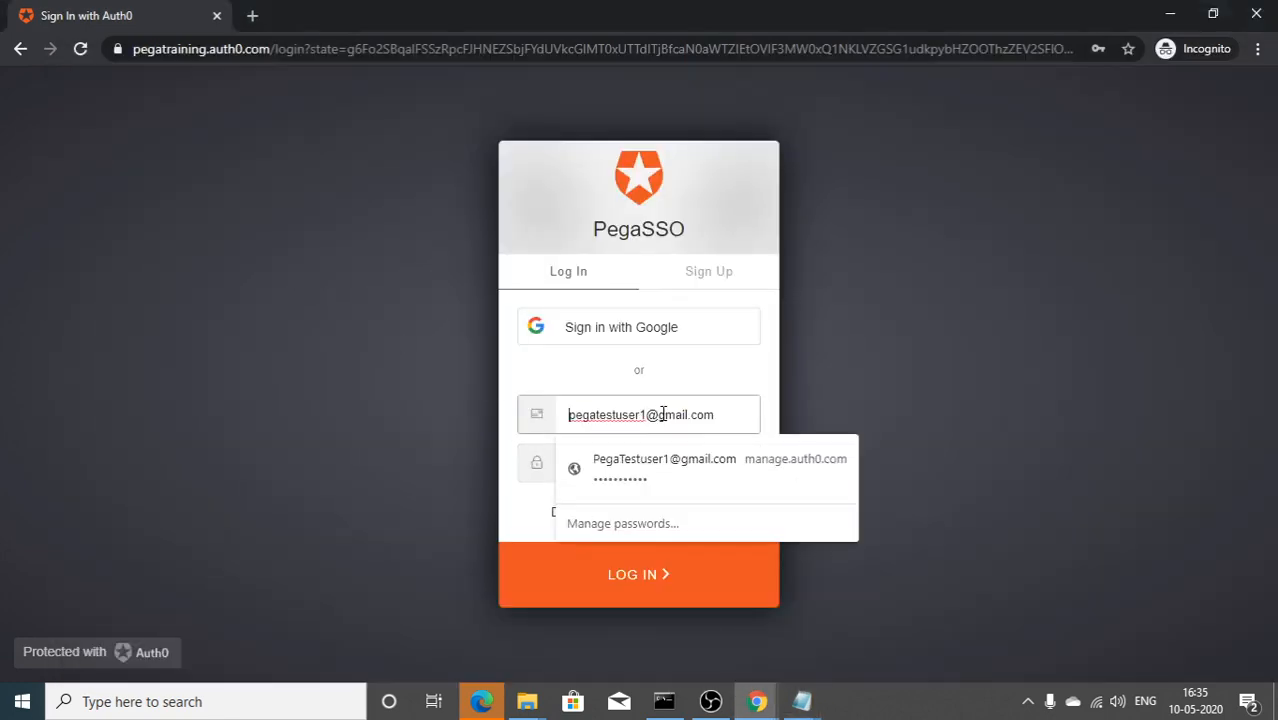
{"action": "left_click", "coordinate": [588, 459]}
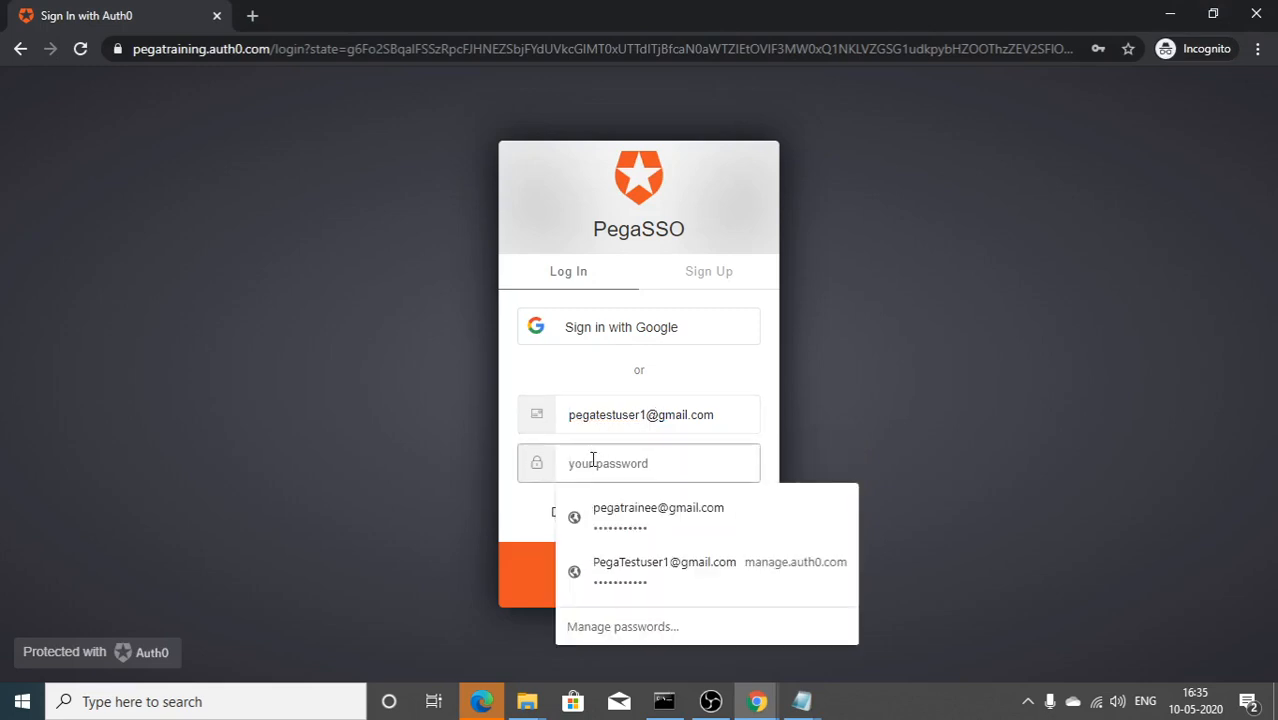
{"action": "type", "text": "Peg"}
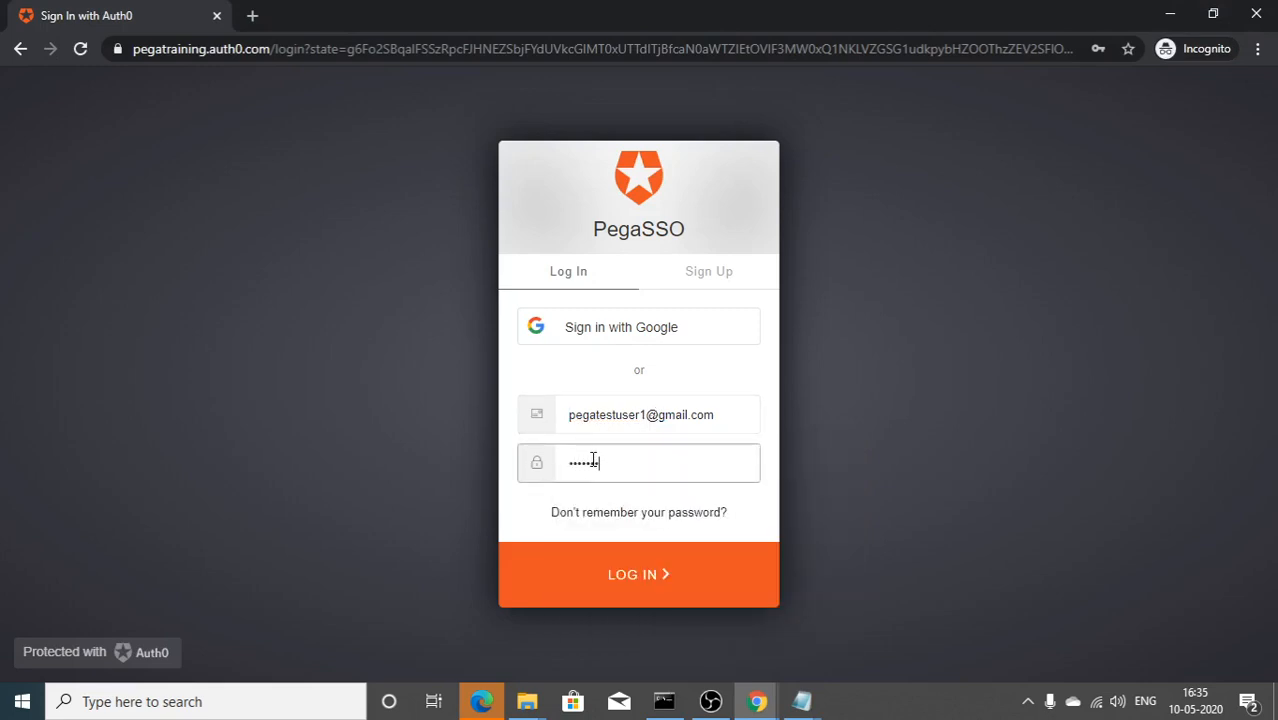
{"action": "key", "text": "Return"}
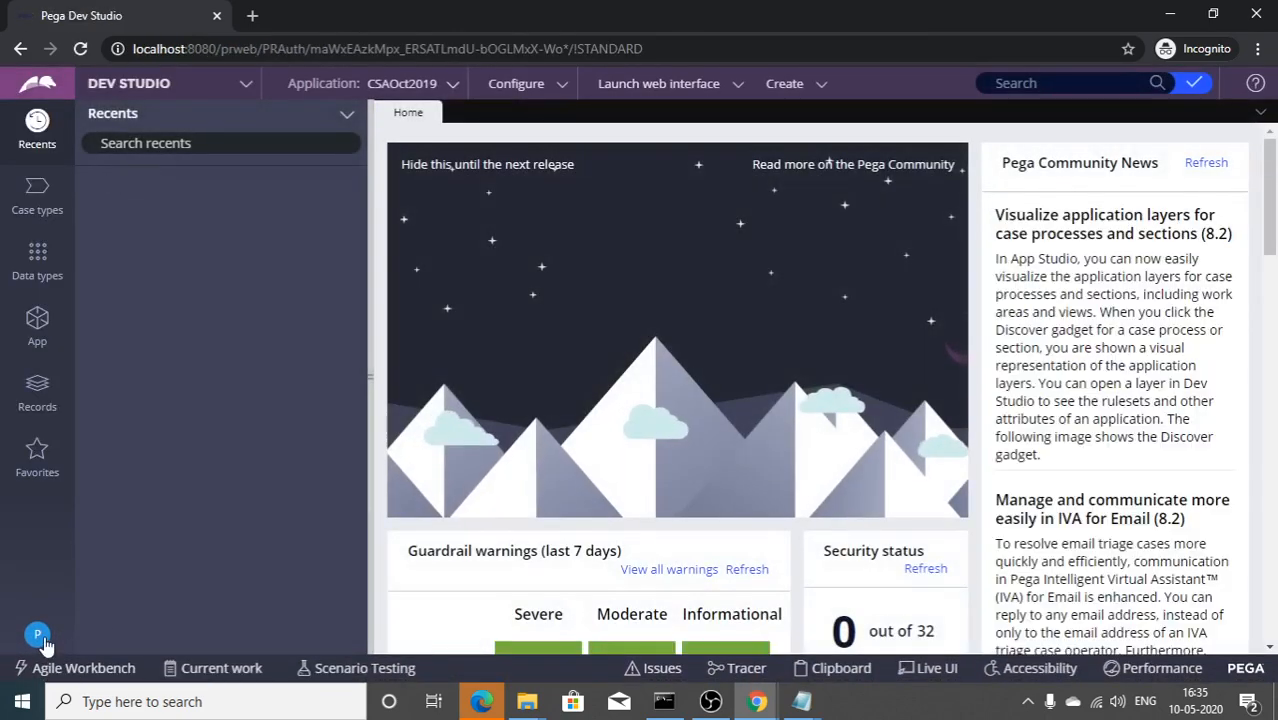
Step: Open the auto-created auth0 operator record from the avatar menu and select its Operator ID
{"action": "left_click", "coordinate": [37, 634]}
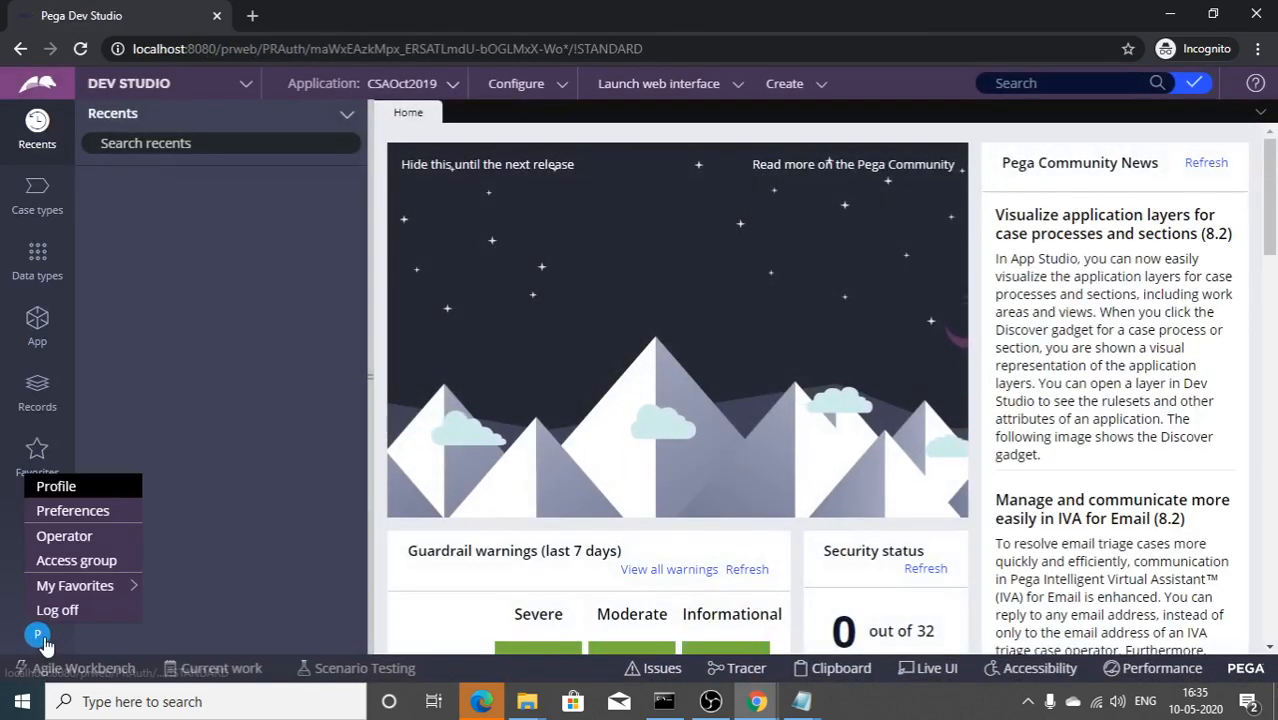
{"action": "left_click", "coordinate": [74, 556]}
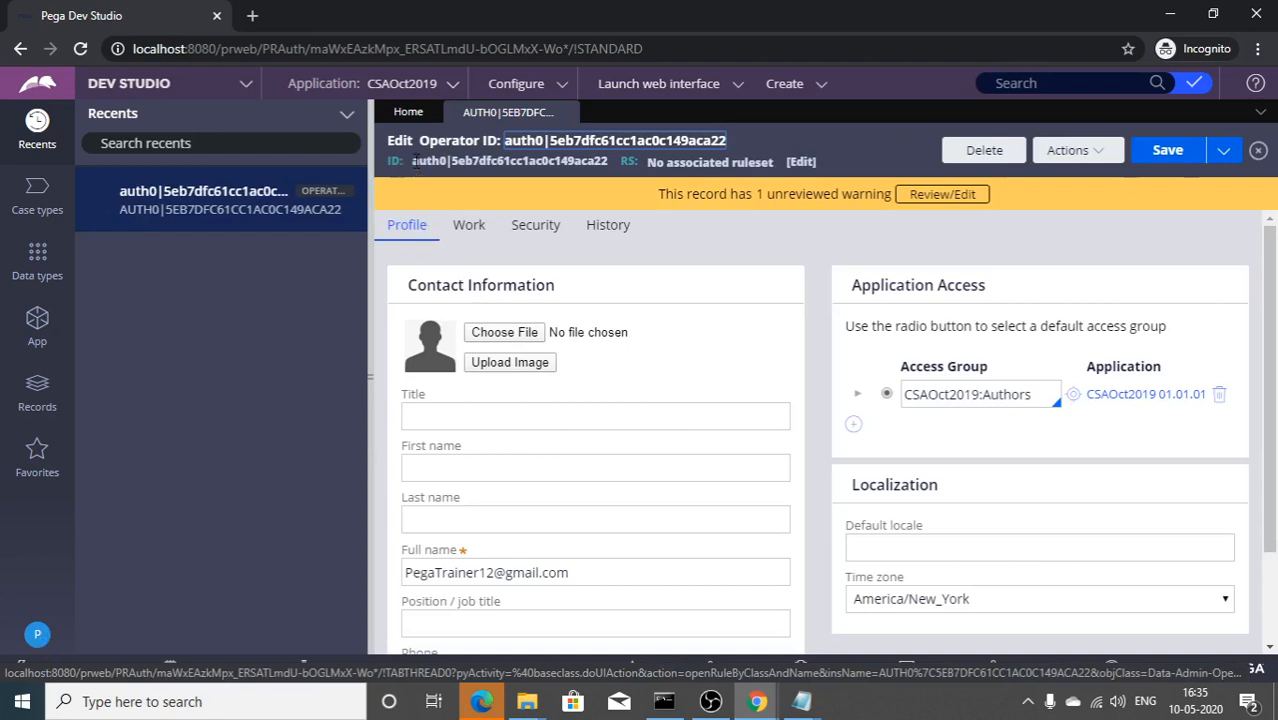
{"action": "left_click_drag", "start_coordinate": [412, 162], "coordinate": [607, 163]}
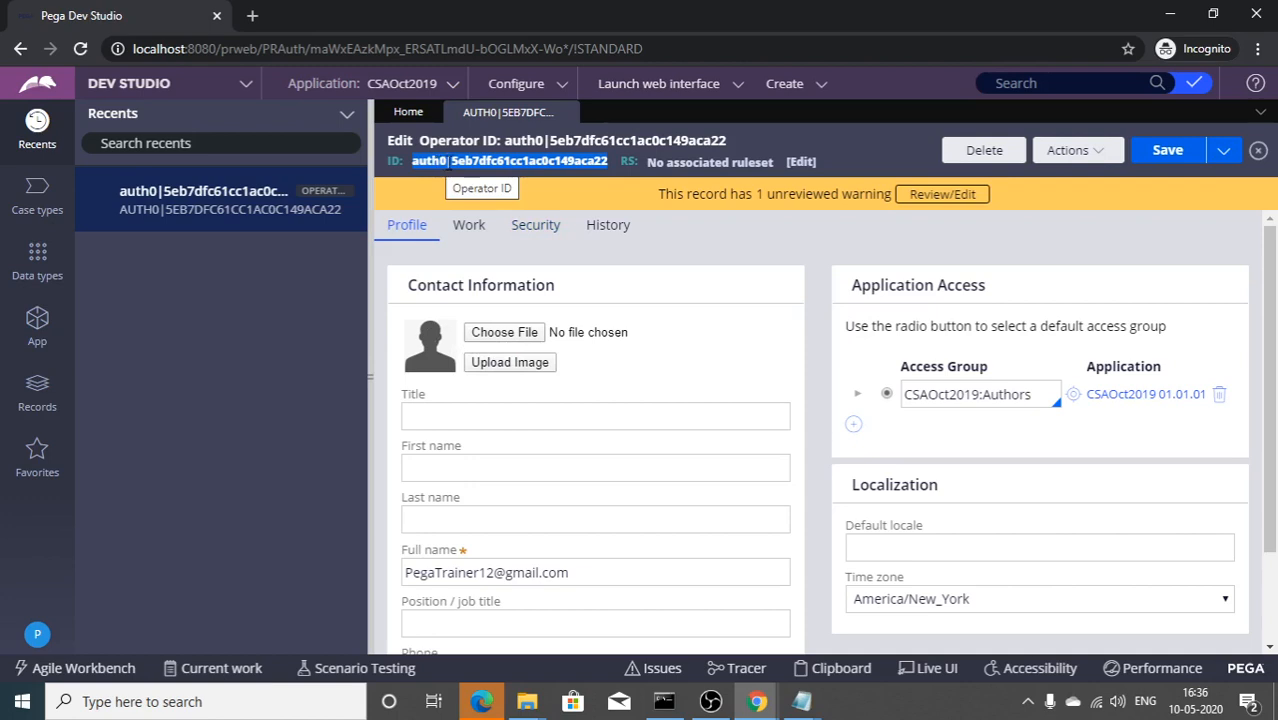
{"action": "scroll", "coordinate": [534, 408], "scroll_direction": "down", "scroll_amount": 1}
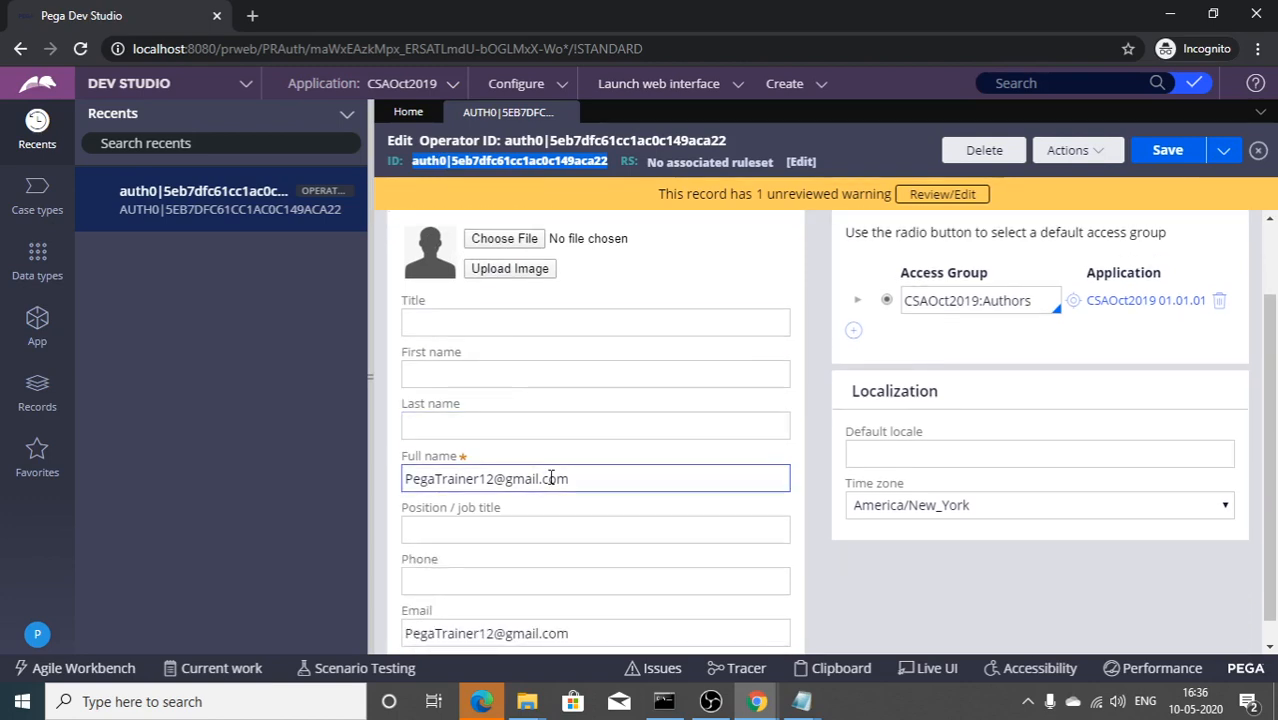
{"action": "scroll", "coordinate": [560, 505], "scroll_direction": "up", "scroll_amount": 1}
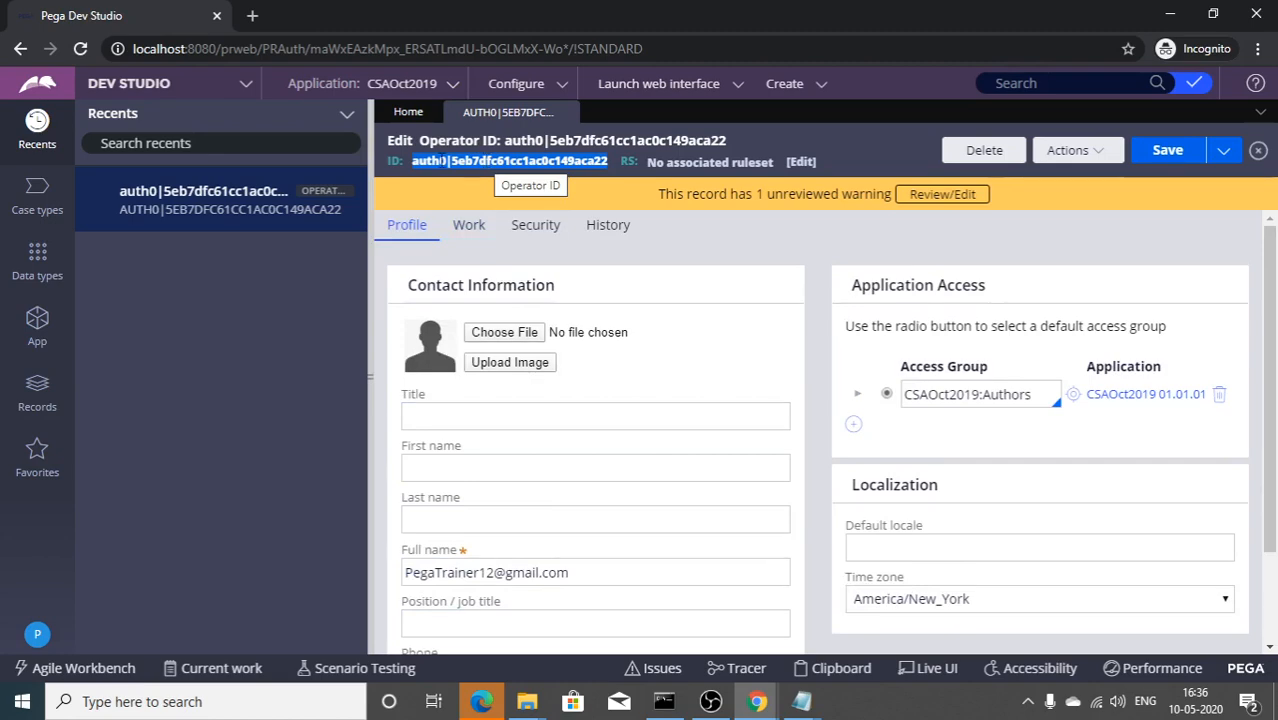
{"action": "key", "text": "alt+Tab"}
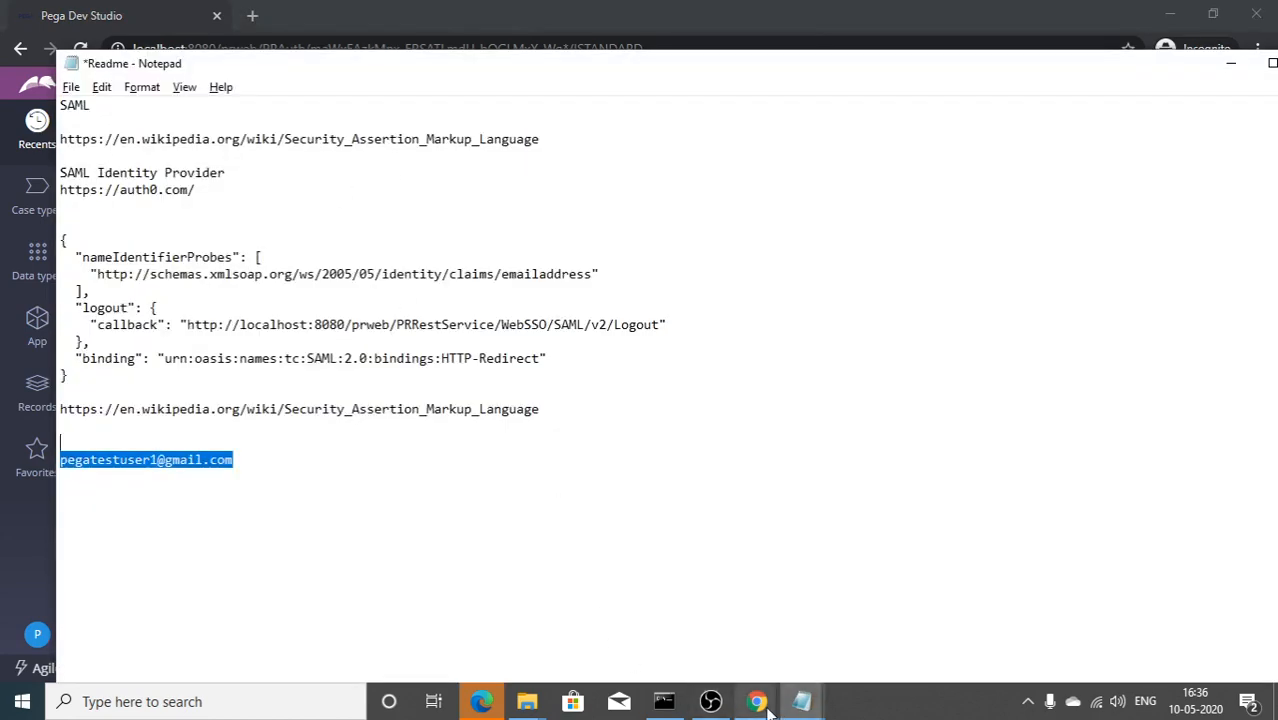
Step: Go to the PegaSSO application's Addons in Auth0 and open the SAML2 Web App settings
{"action": "mouse_move", "coordinate": [764, 703]}
{"action": "left_click", "coordinate": [656, 634]}
{"action": "left_click", "coordinate": [128, 18]}
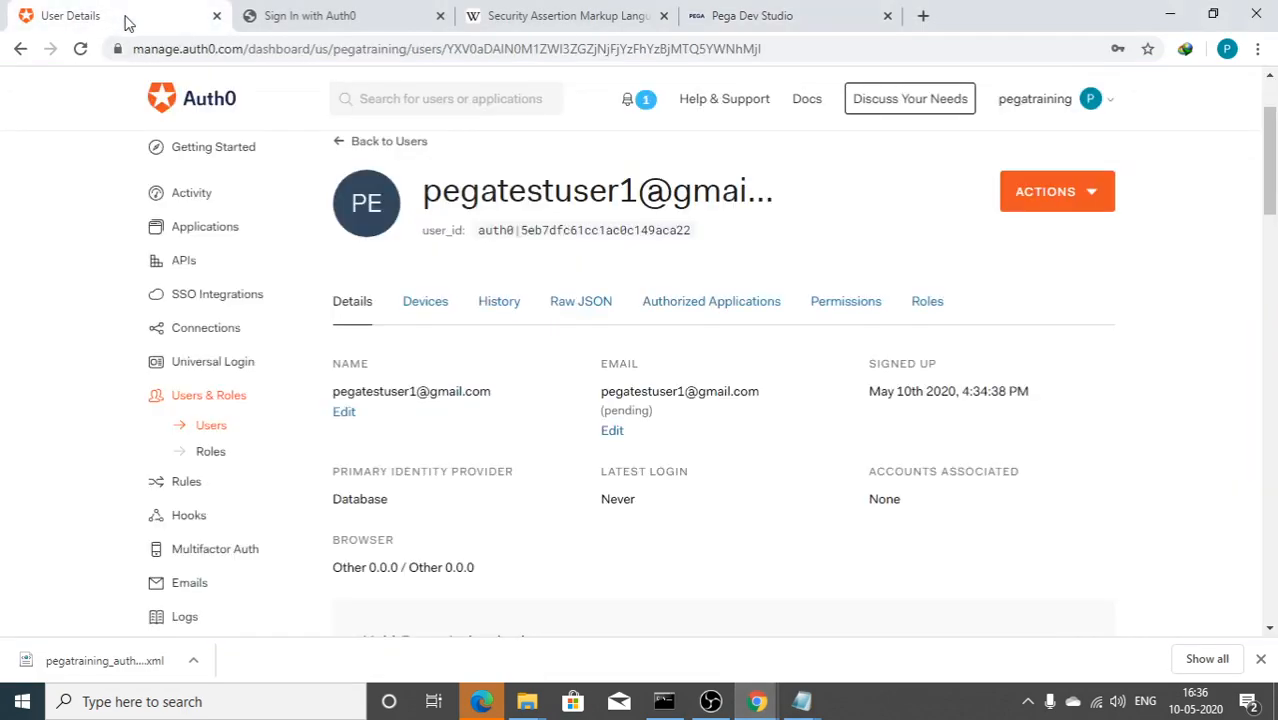
{"action": "left_click", "coordinate": [211, 230]}
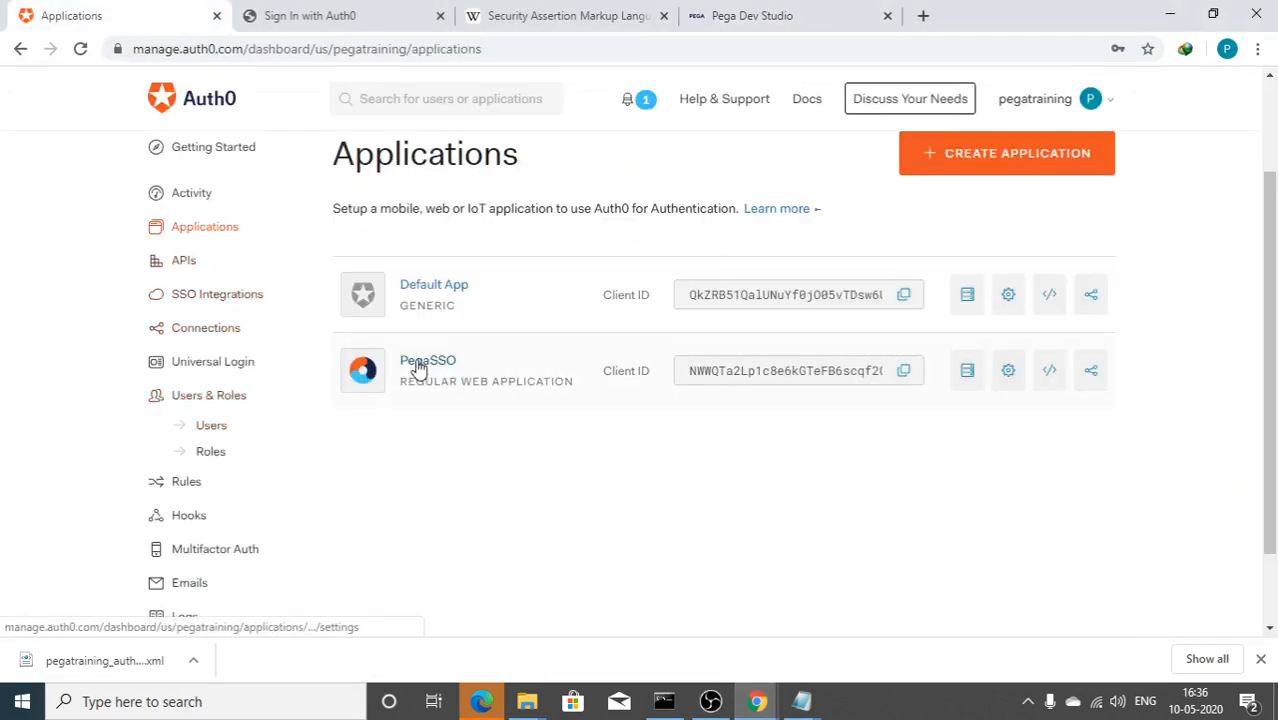
{"action": "left_click", "coordinate": [419, 367]}
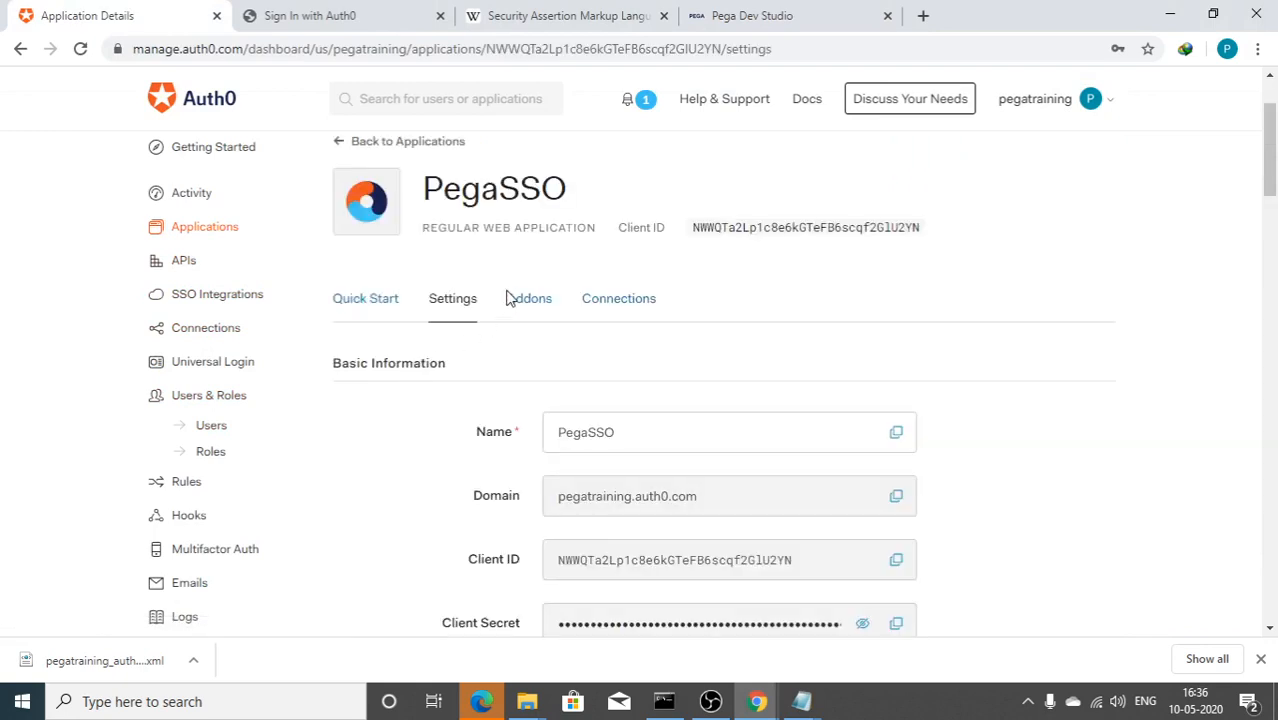
{"action": "left_click", "coordinate": [512, 298]}
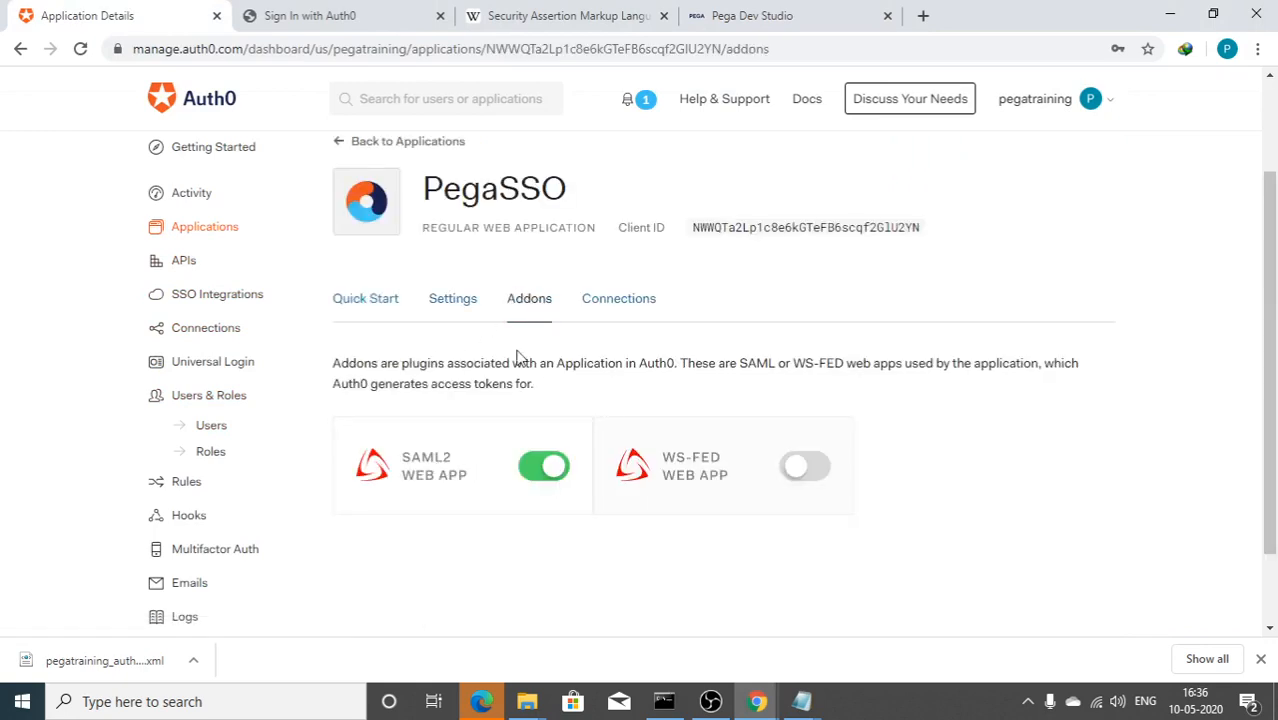
{"action": "left_click", "coordinate": [448, 472]}
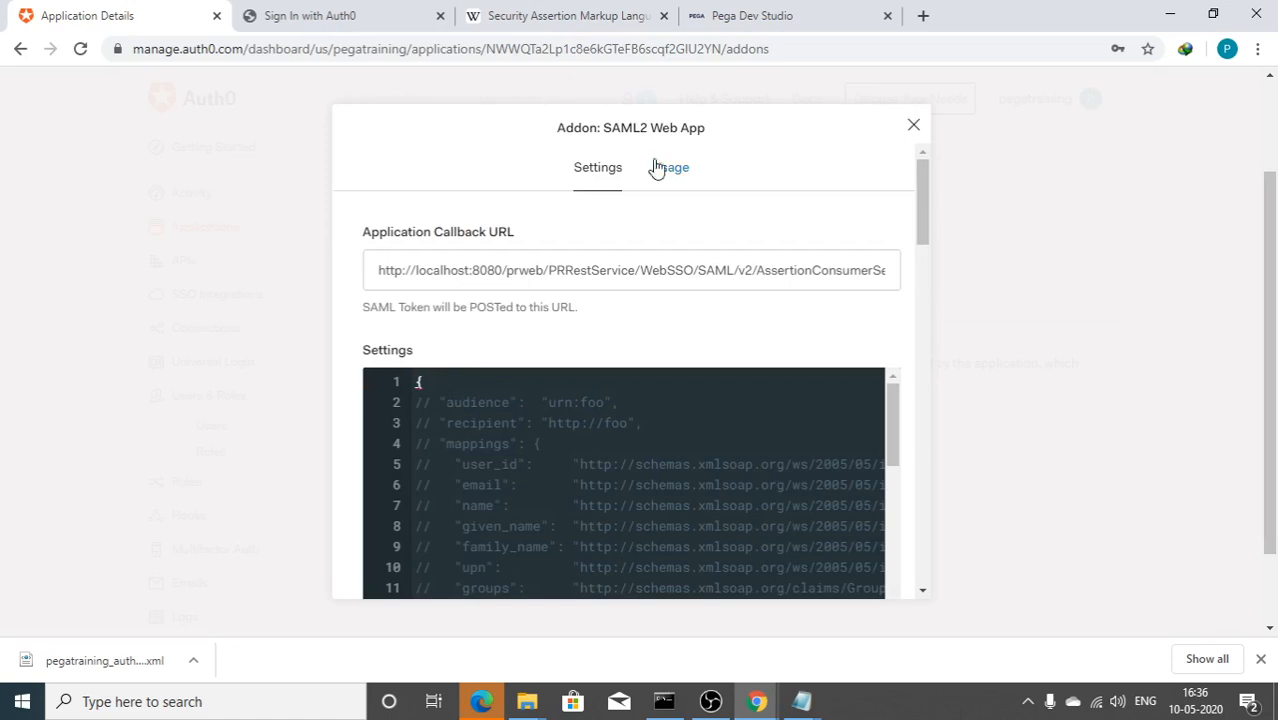
Step: Scroll through the default commented settings JSON and SAML protocol docs, reopening the addon once
{"action": "scroll", "coordinate": [673, 485], "scroll_direction": "down", "scroll_amount": 5}
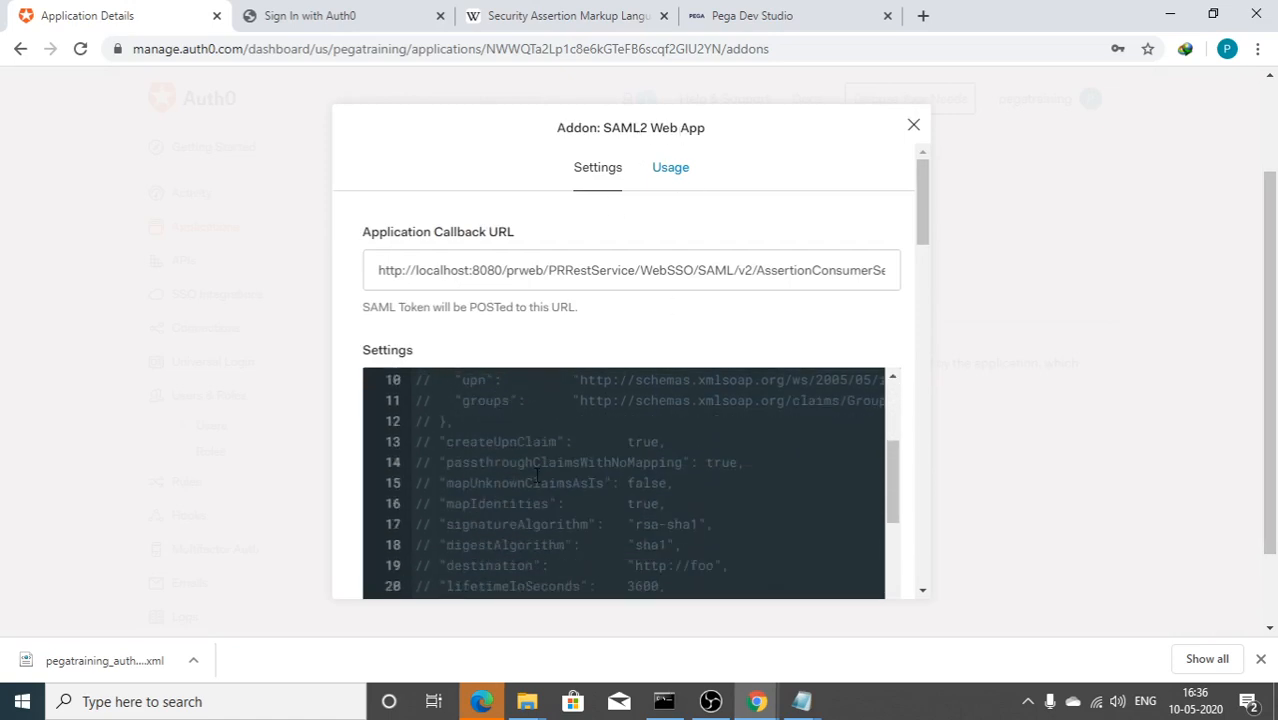
{"action": "scroll", "coordinate": [537, 475], "scroll_direction": "up", "scroll_amount": 5}
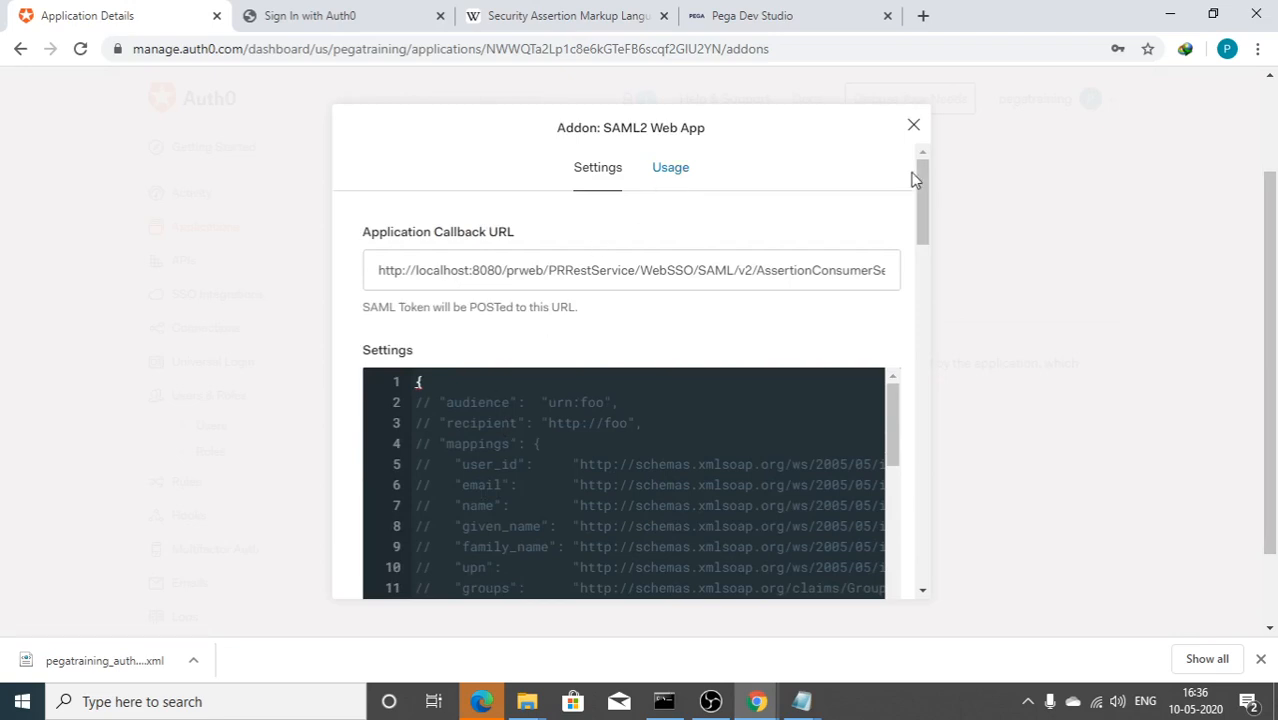
{"action": "left_click", "coordinate": [913, 125]}
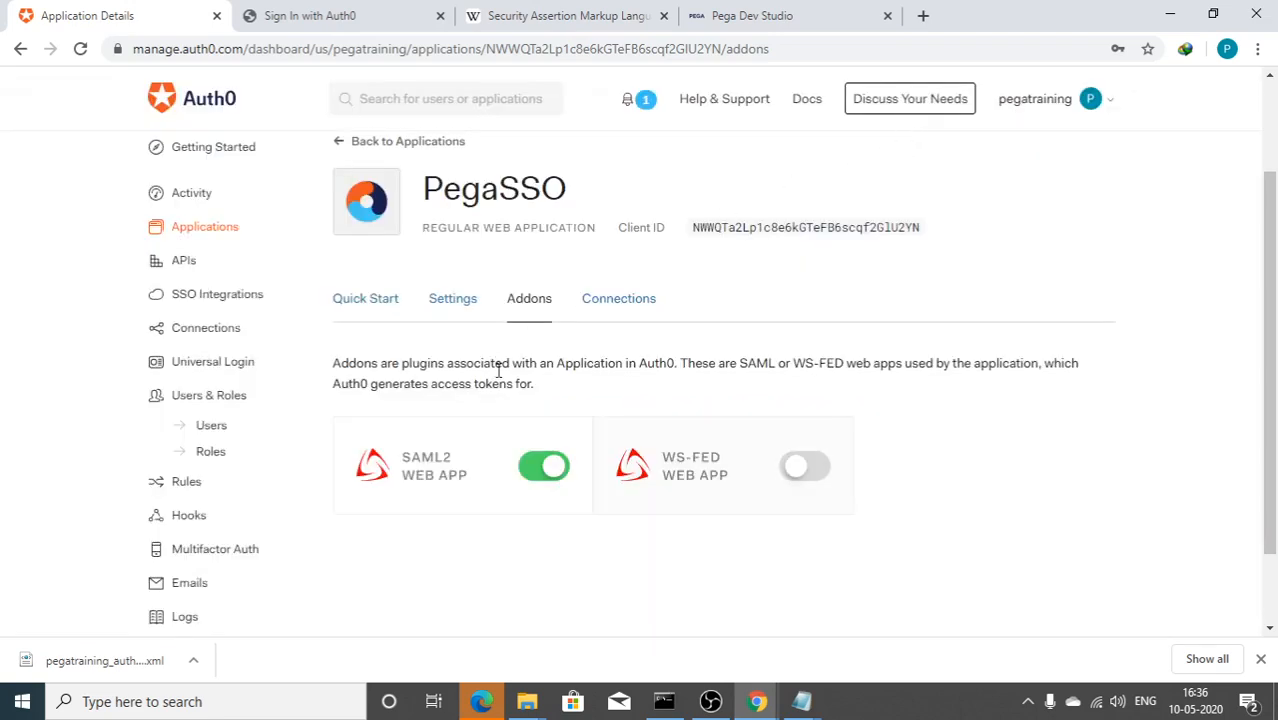
{"action": "left_click", "coordinate": [450, 472]}
{"action": "scroll", "coordinate": [452, 468], "scroll_direction": "down", "scroll_amount": 5}
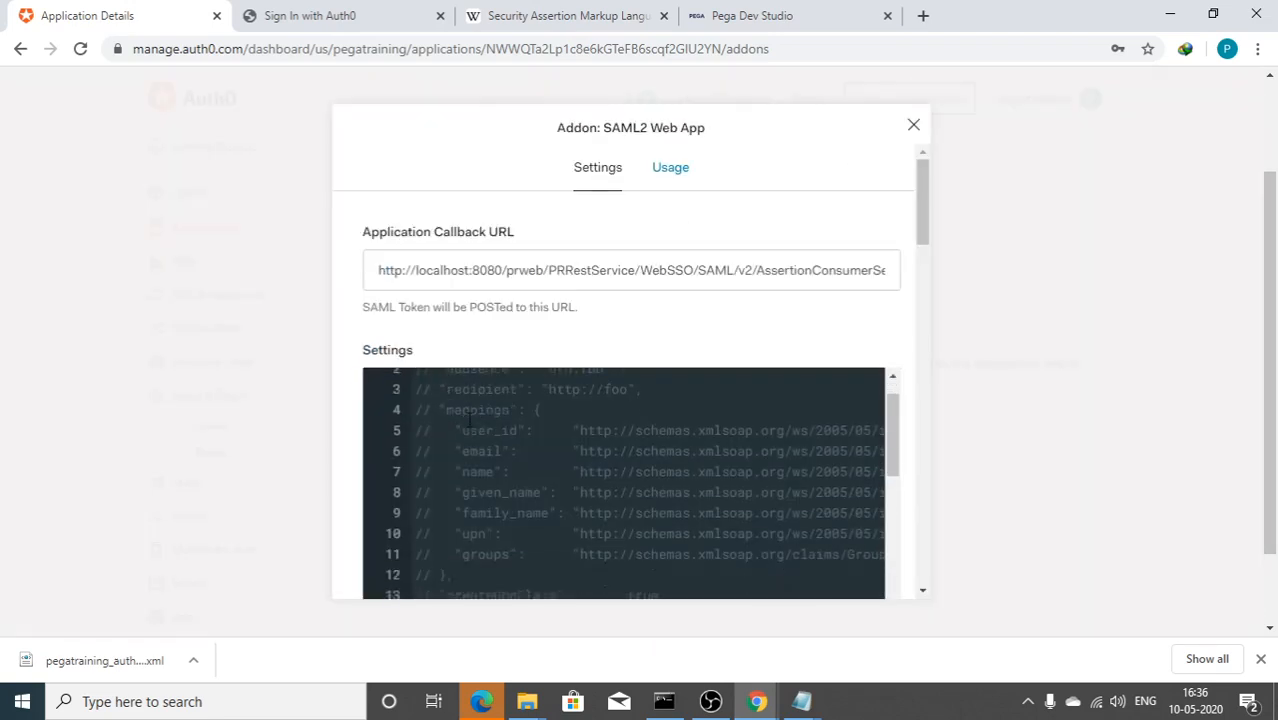
{"action": "left_click_drag", "start_coordinate": [918, 210], "coordinate": [916, 316]}
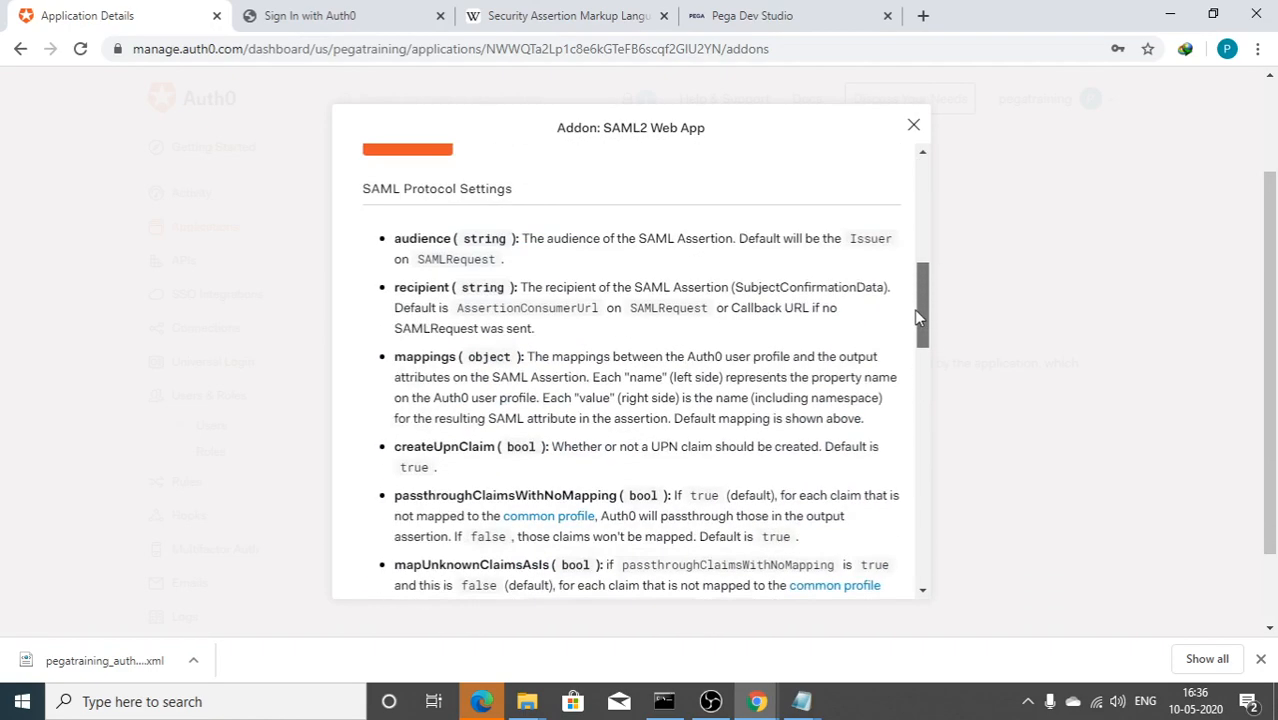
{"action": "scroll", "coordinate": [770, 348], "scroll_direction": "down", "scroll_amount": 7}
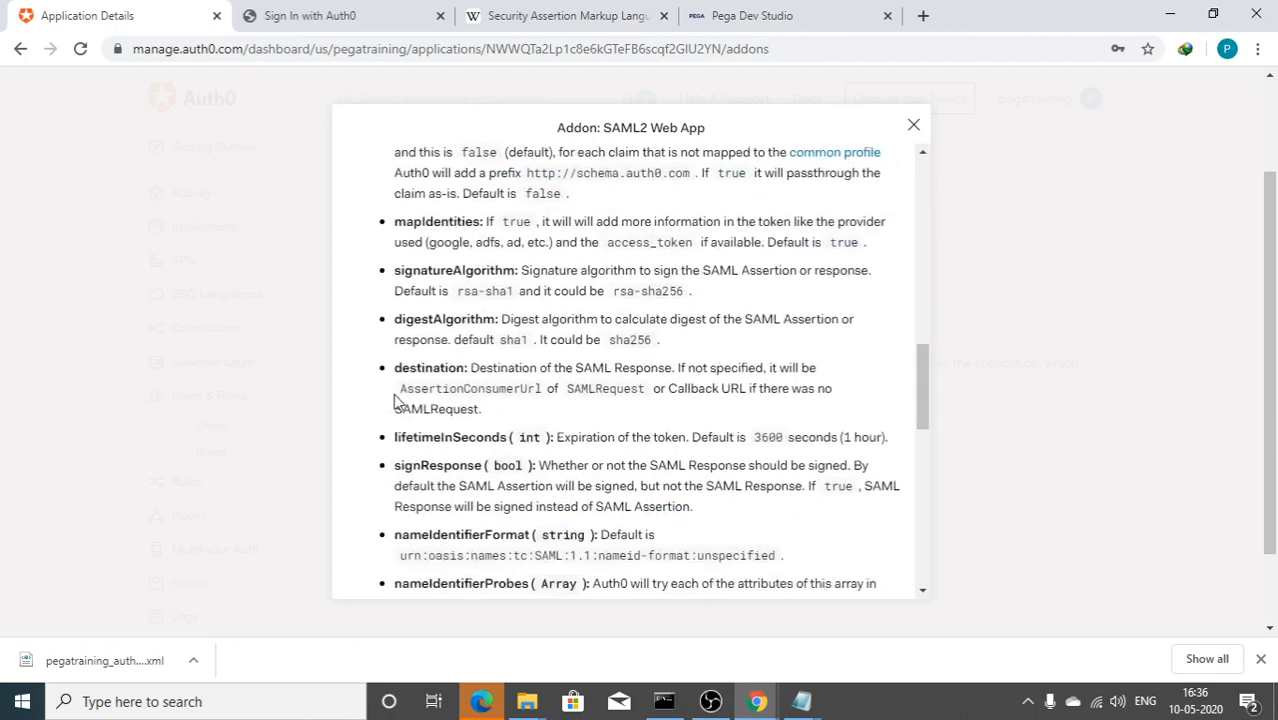
{"action": "scroll", "coordinate": [505, 468], "scroll_direction": "up", "scroll_amount": 8}
{"action": "scroll", "coordinate": [505, 468], "scroll_direction": "up", "scroll_amount": 3}
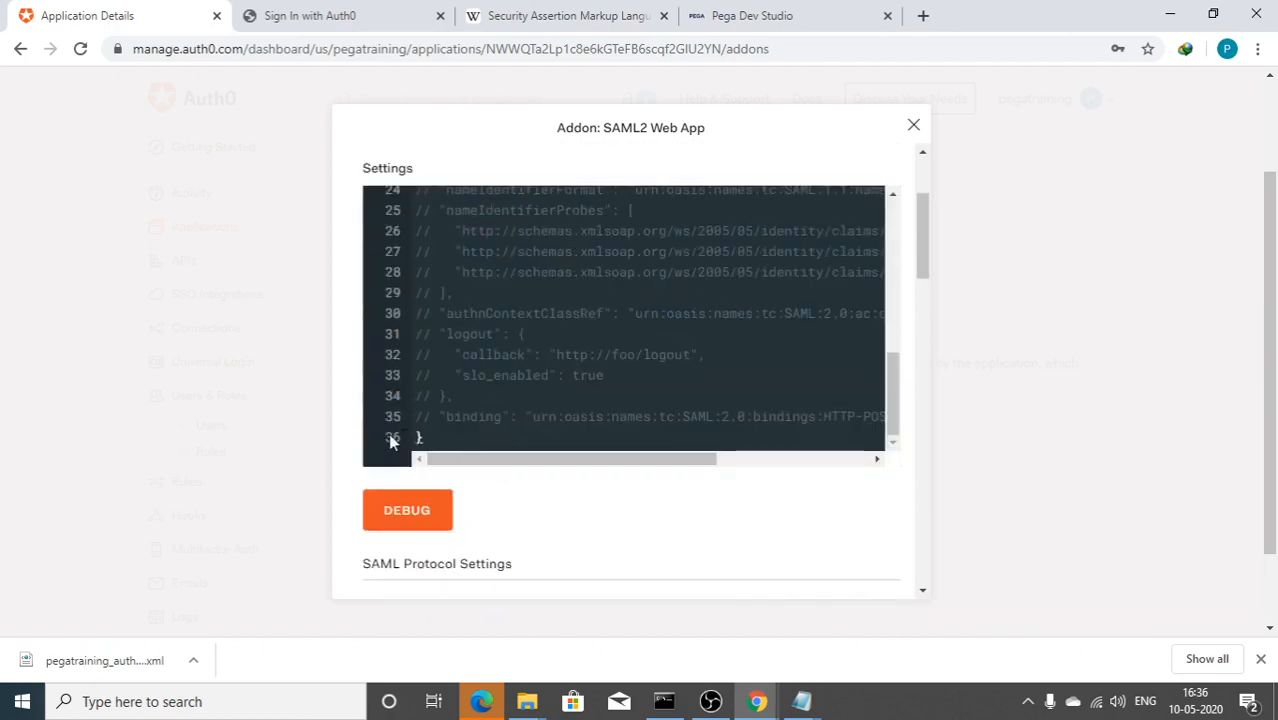
Step: Run the SAML debug test and inspect the auth0|-prefixed NameID in the decoded response
{"action": "left_click", "coordinate": [403, 516]}
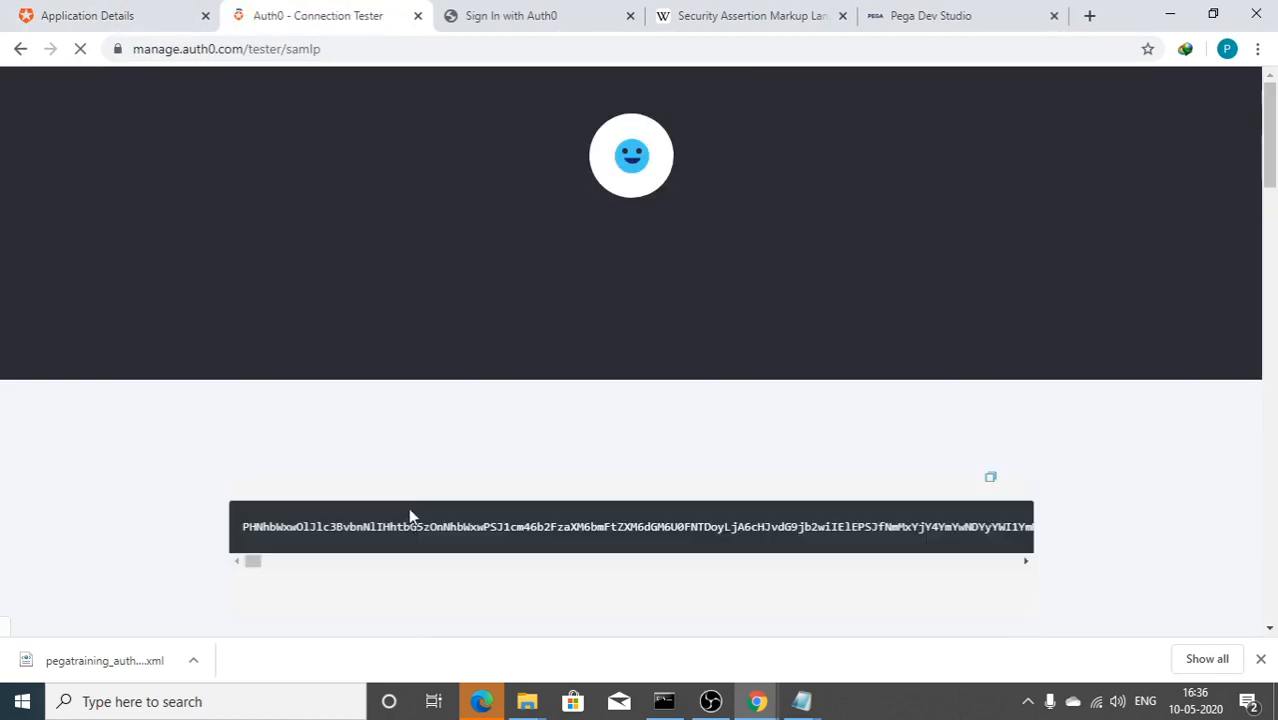
{"action": "scroll", "coordinate": [411, 516], "scroll_direction": "down", "scroll_amount": 3}
{"action": "scroll", "coordinate": [400, 415], "scroll_direction": "down", "scroll_amount": 5}
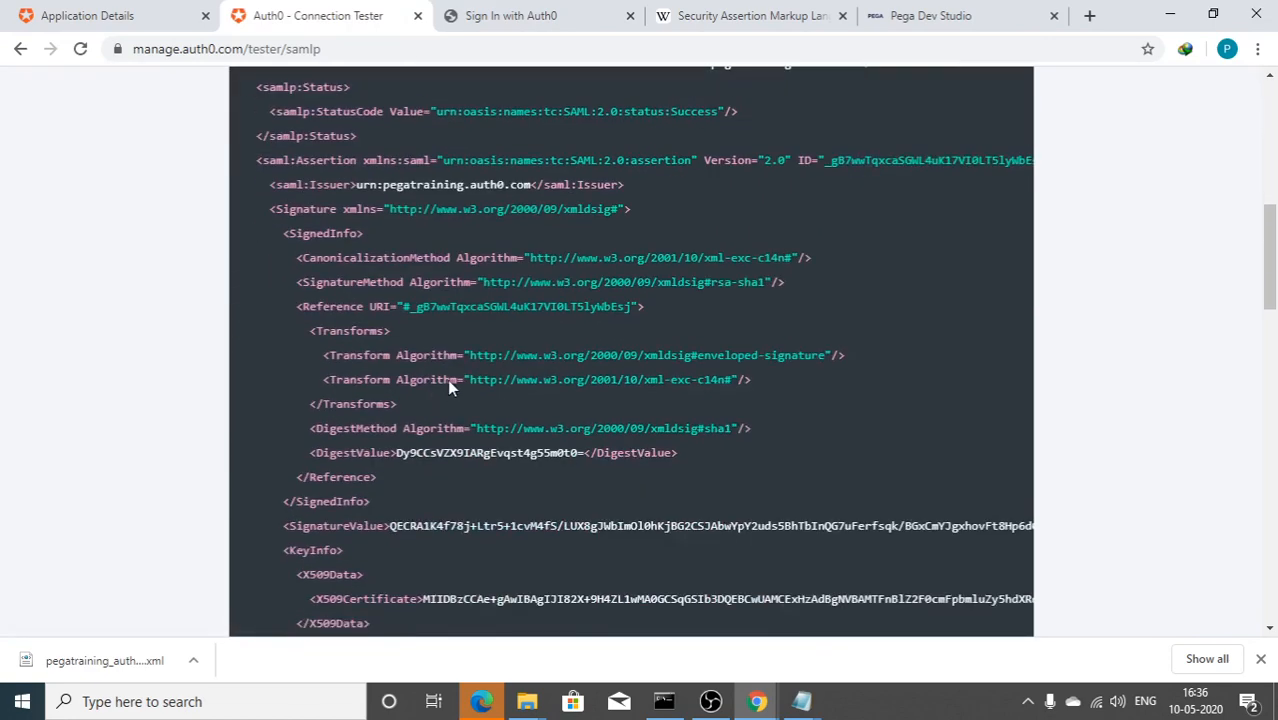
{"action": "scroll", "coordinate": [347, 331], "scroll_direction": "up", "scroll_amount": 5}
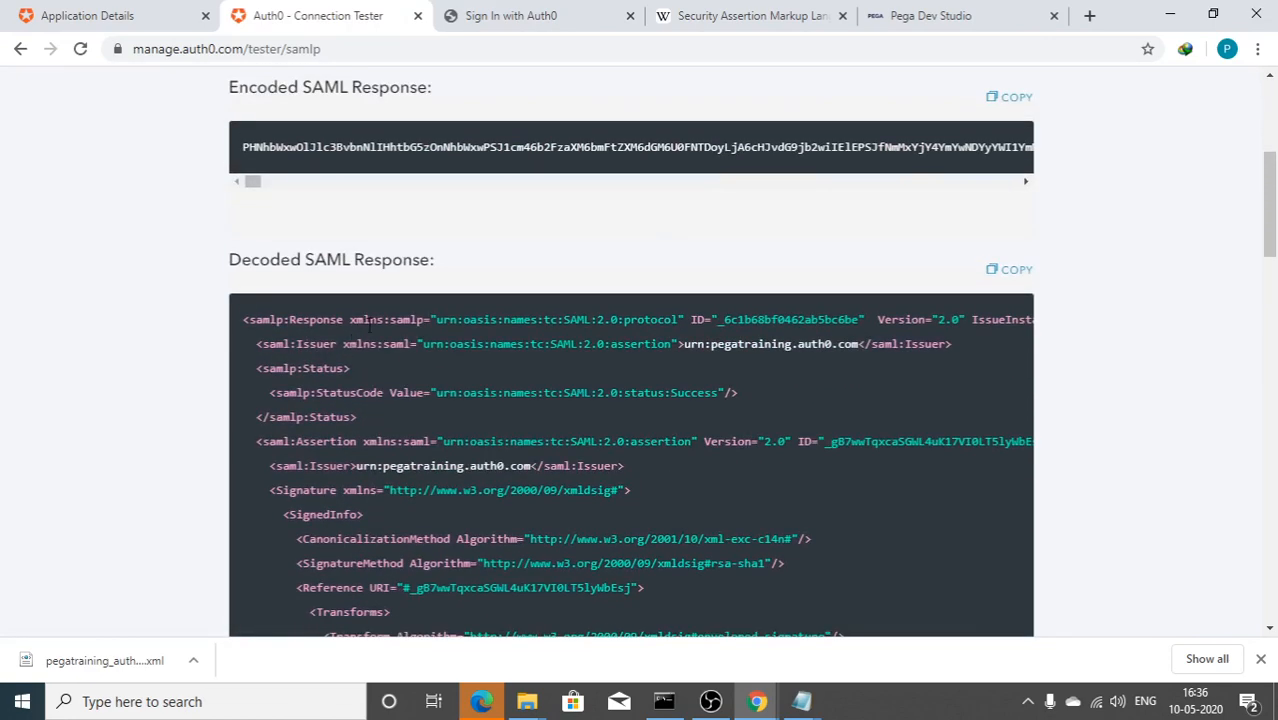
{"action": "scroll", "coordinate": [370, 332], "scroll_direction": "down", "scroll_amount": 4}
{"action": "scroll", "coordinate": [368, 336], "scroll_direction": "down", "scroll_amount": 4}
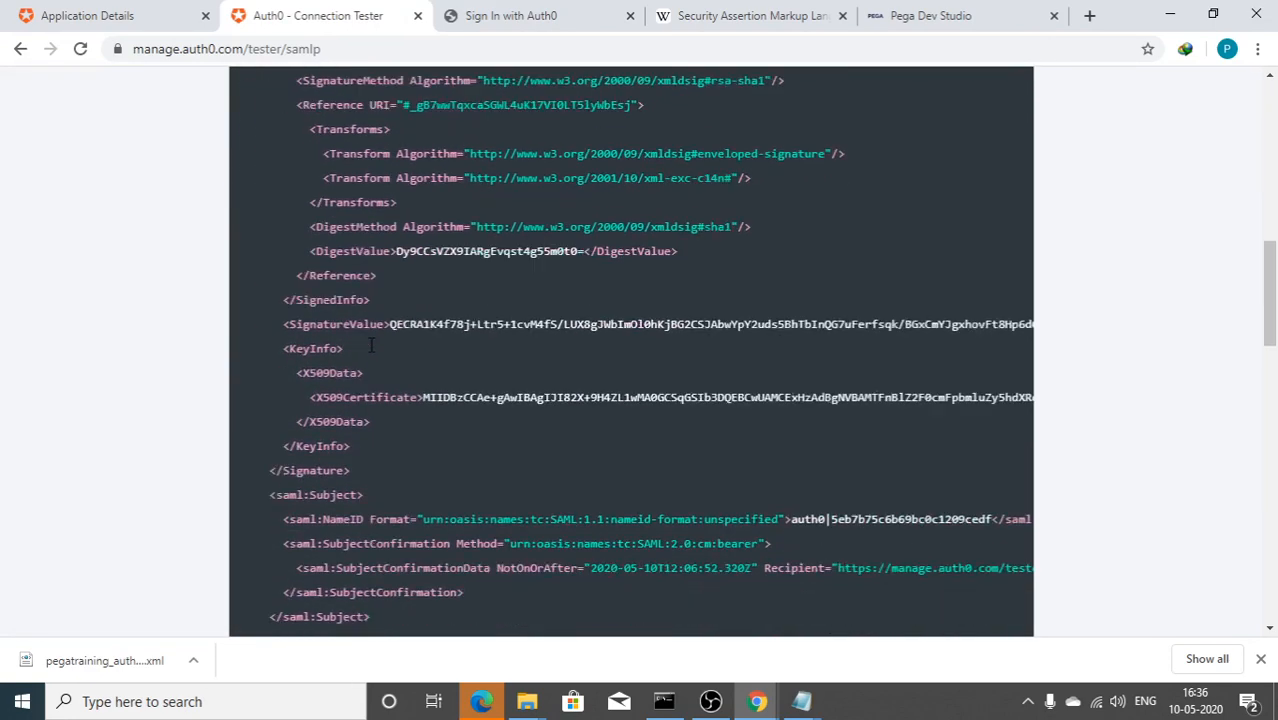
{"action": "scroll", "coordinate": [349, 340], "scroll_direction": "down", "scroll_amount": 1}
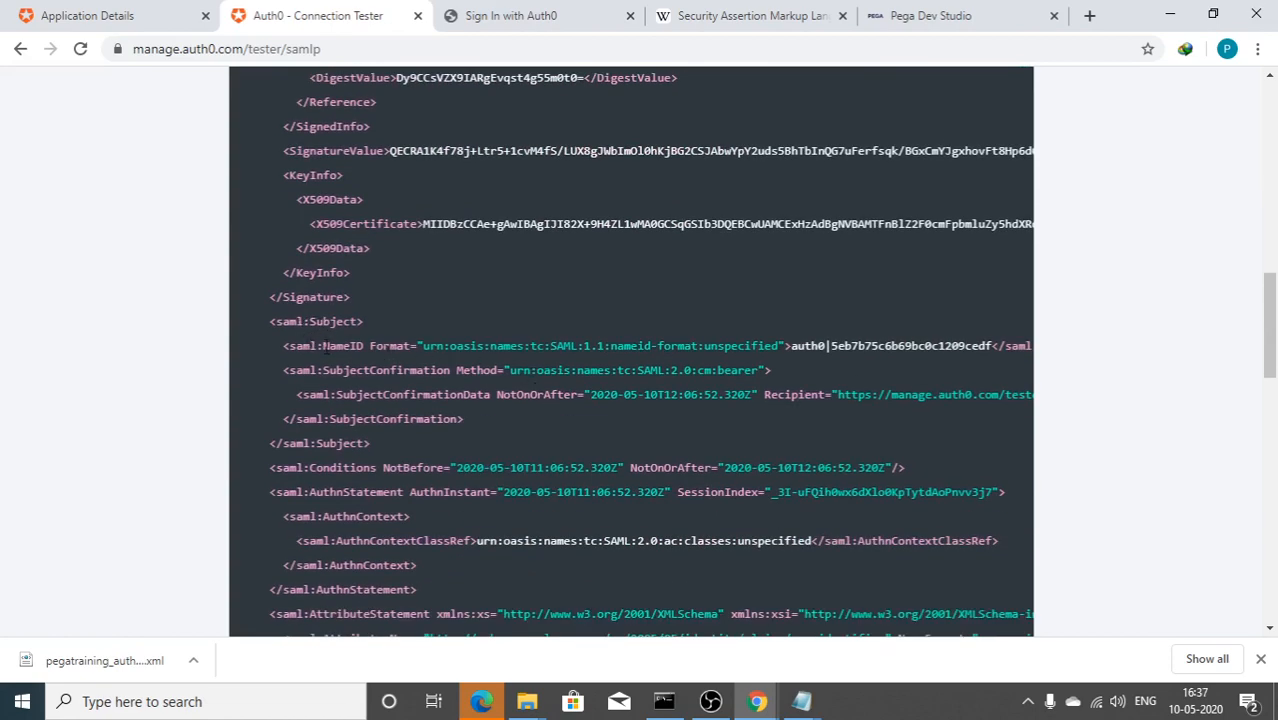
{"action": "left_click_drag", "start_coordinate": [323, 346], "coordinate": [357, 346]}
{"action": "left_click_drag", "start_coordinate": [791, 346], "coordinate": [825, 346]}
{"action": "double_click", "coordinate": [855, 350]}
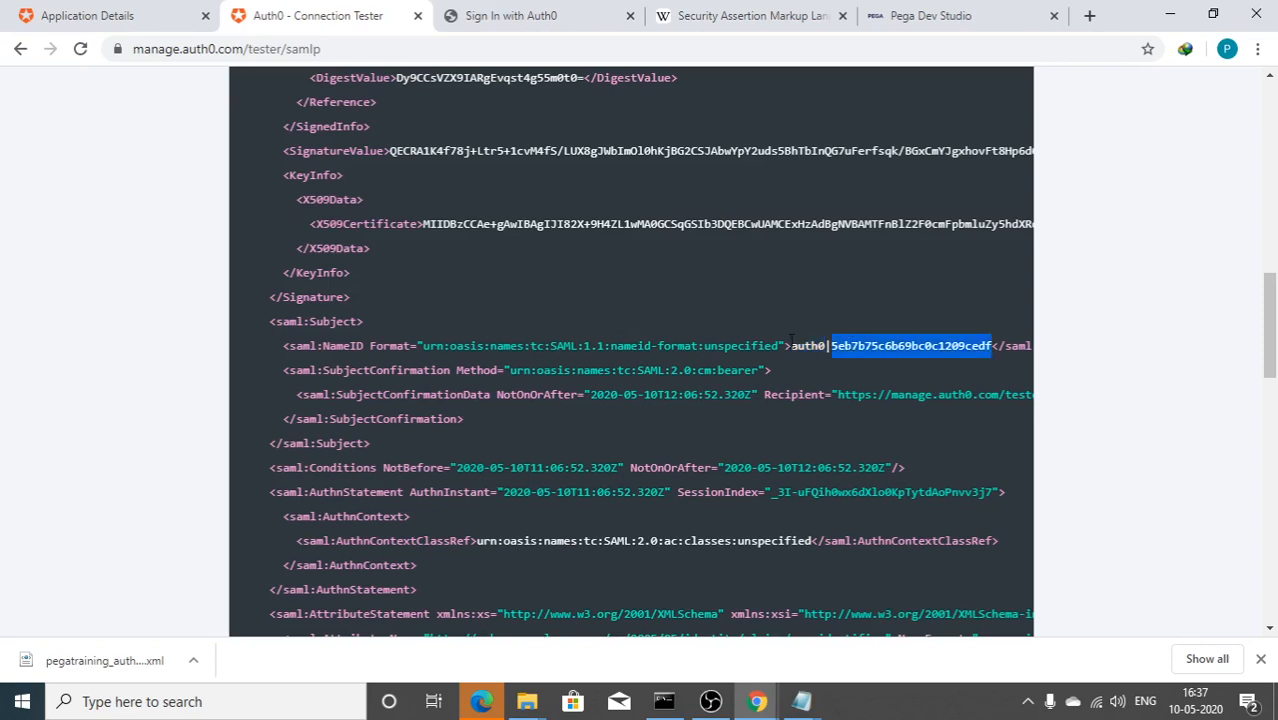
Step: Return to Pega's sso service and scroll to its Operator identification settings
{"action": "left_click", "coordinate": [915, 15]}
{"action": "scroll", "coordinate": [545, 365], "scroll_direction": "down", "scroll_amount": 3}
{"action": "scroll", "coordinate": [480, 390], "scroll_direction": "down", "scroll_amount": 6}
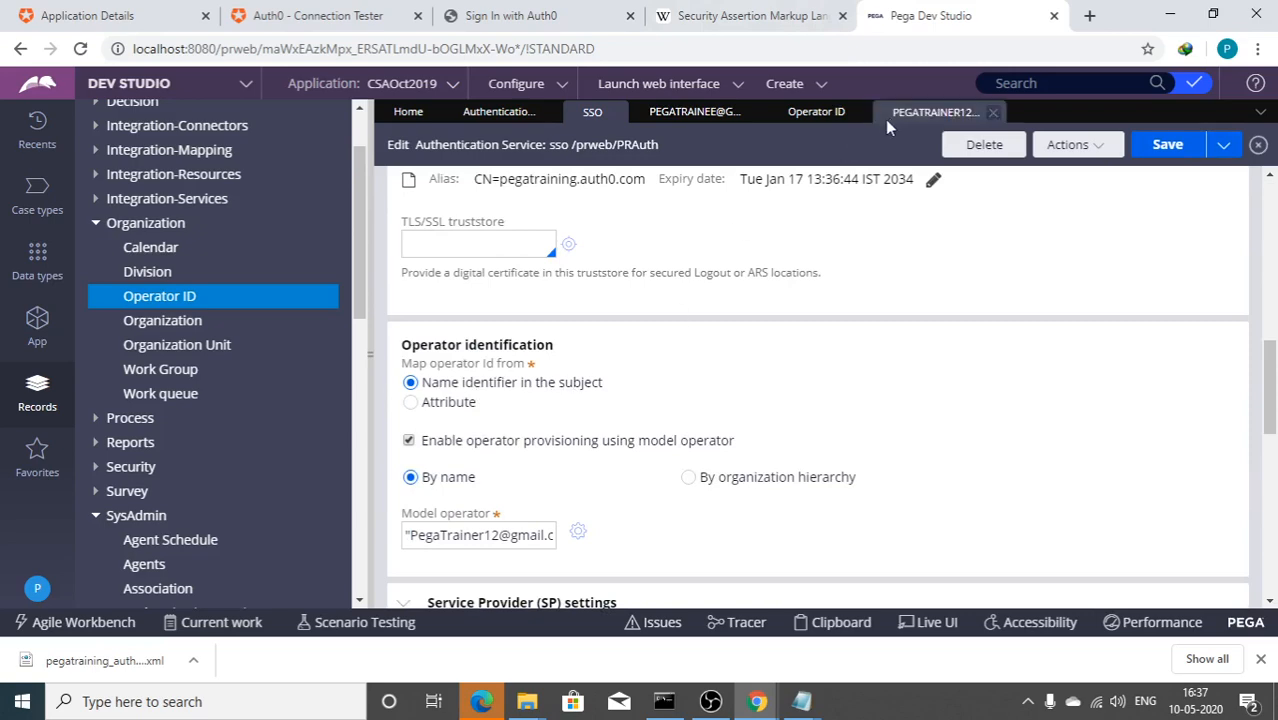
Step: Compare the PEGATRAINER12 model operator record with the auth0-provisioned operator record
{"action": "left_click", "coordinate": [786, 115]}
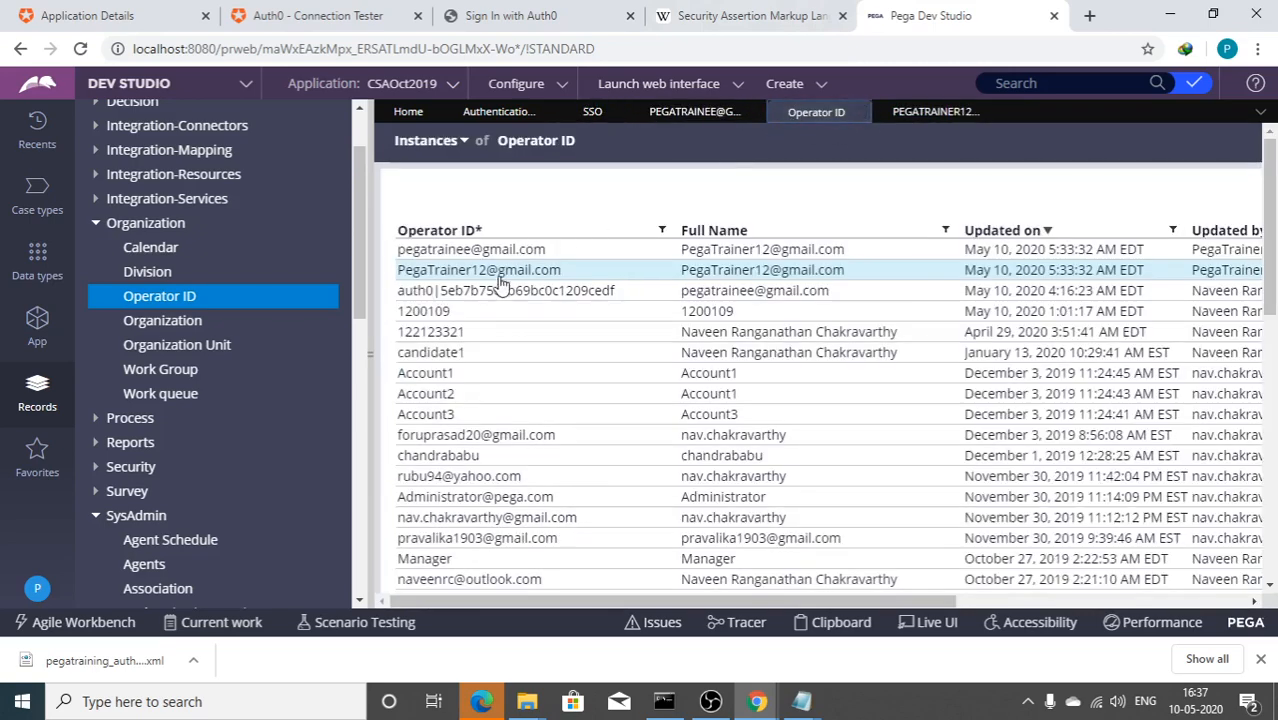
{"action": "left_click", "coordinate": [933, 111]}
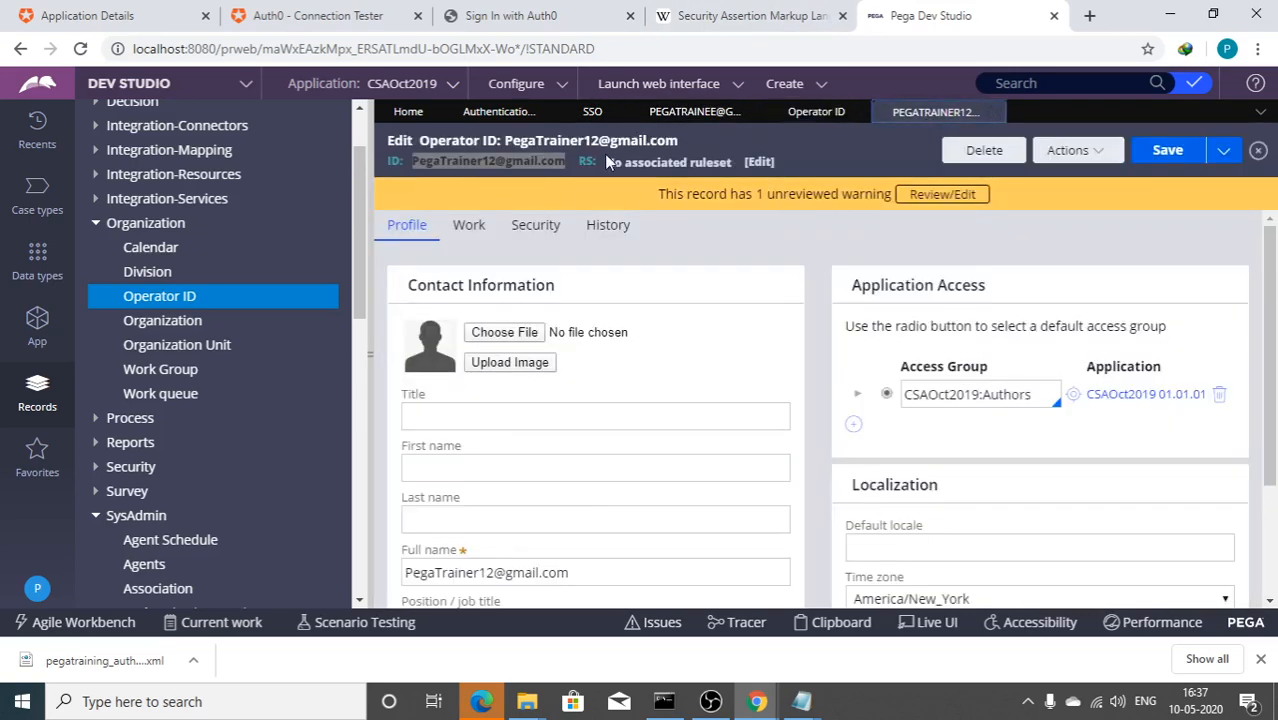
{"action": "mouse_move", "coordinate": [760, 705]}
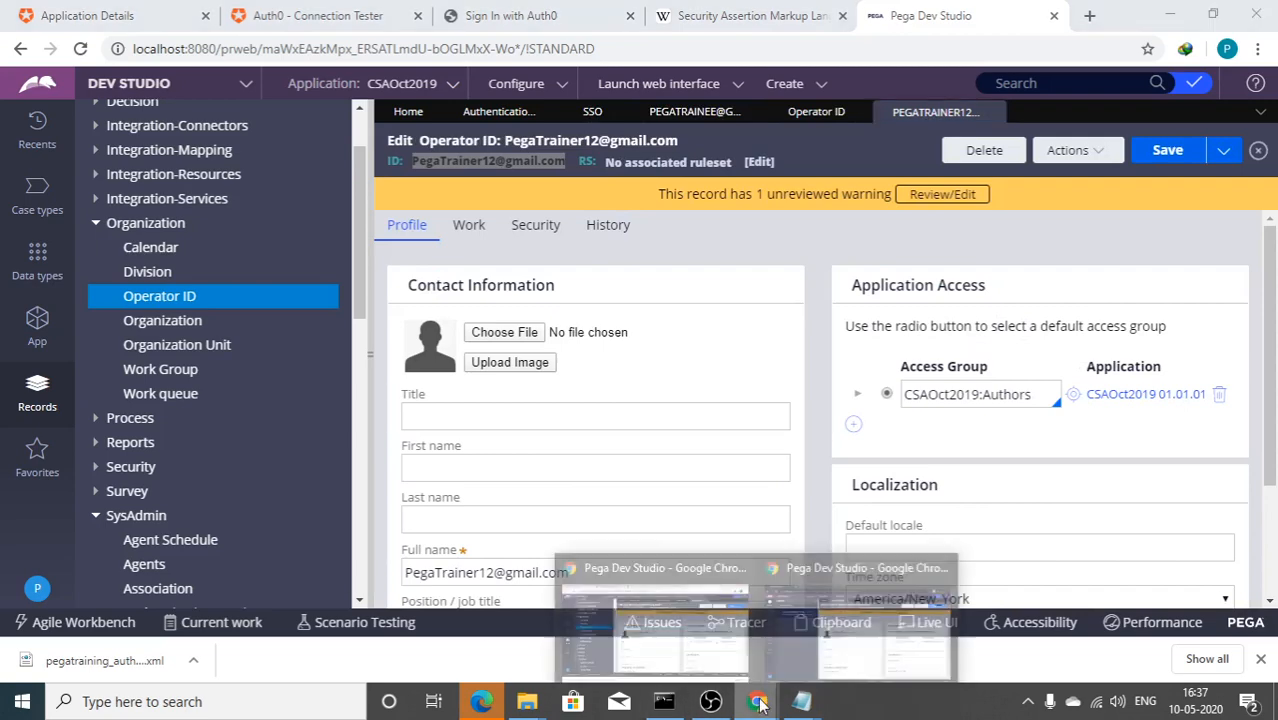
{"action": "left_click", "coordinate": [858, 620]}
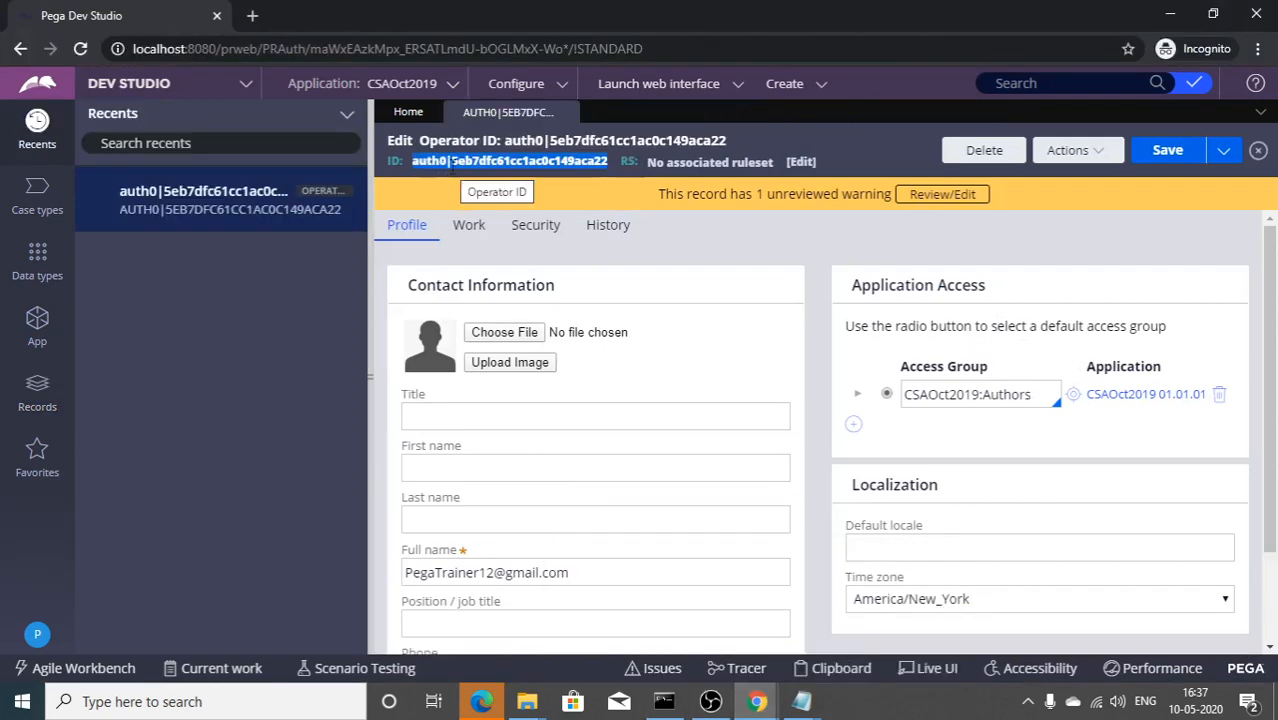
{"action": "key", "text": "alt+Tab"}
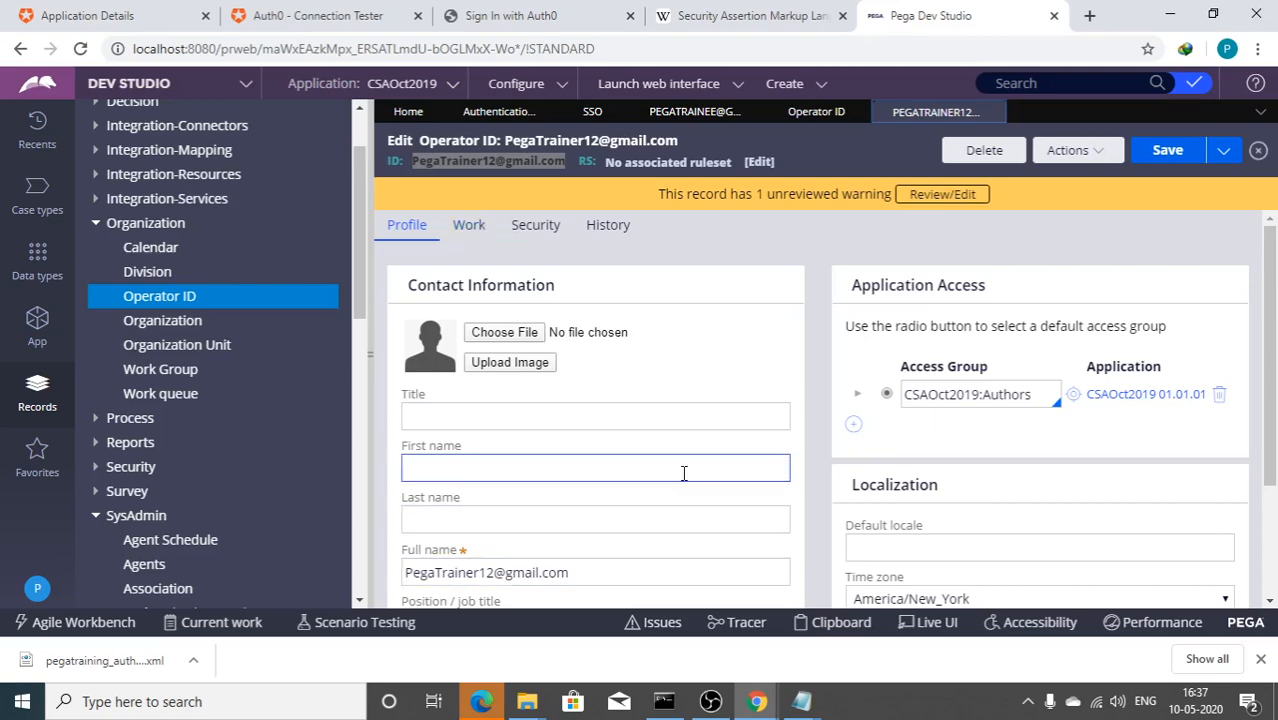
{"action": "key", "text": "alt+Tab"}
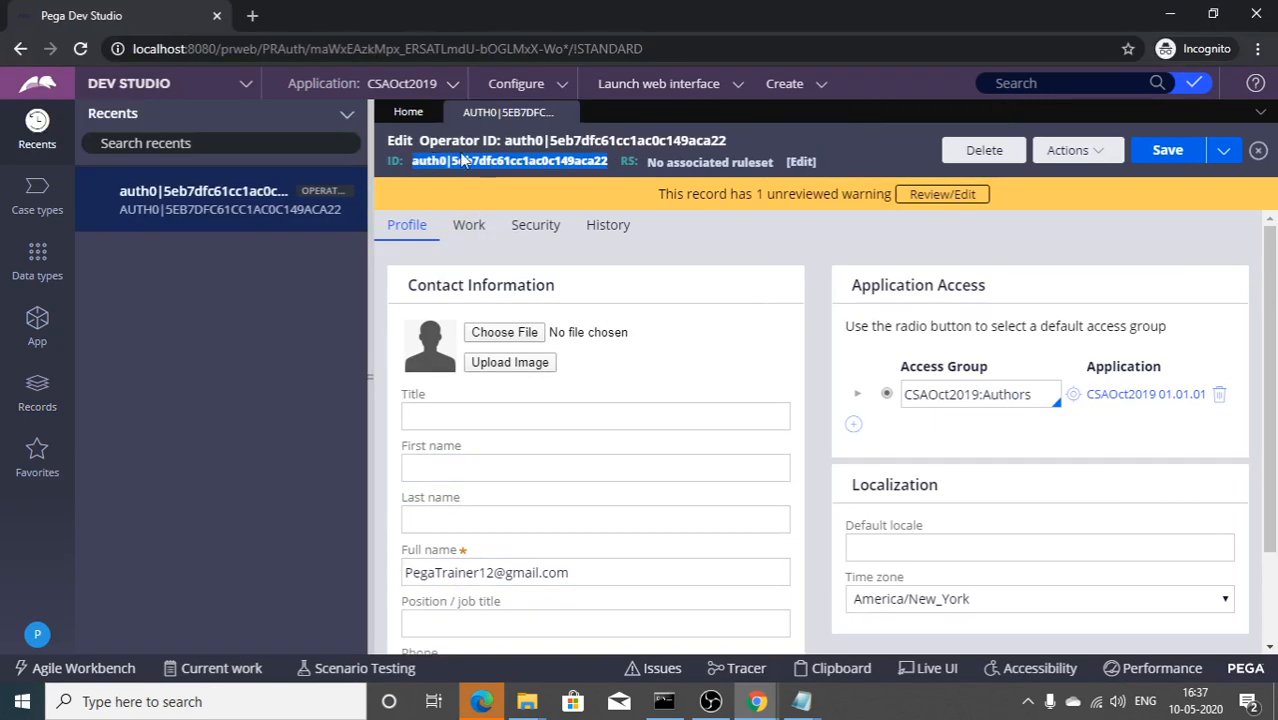
{"action": "key", "text": "alt+Tab"}
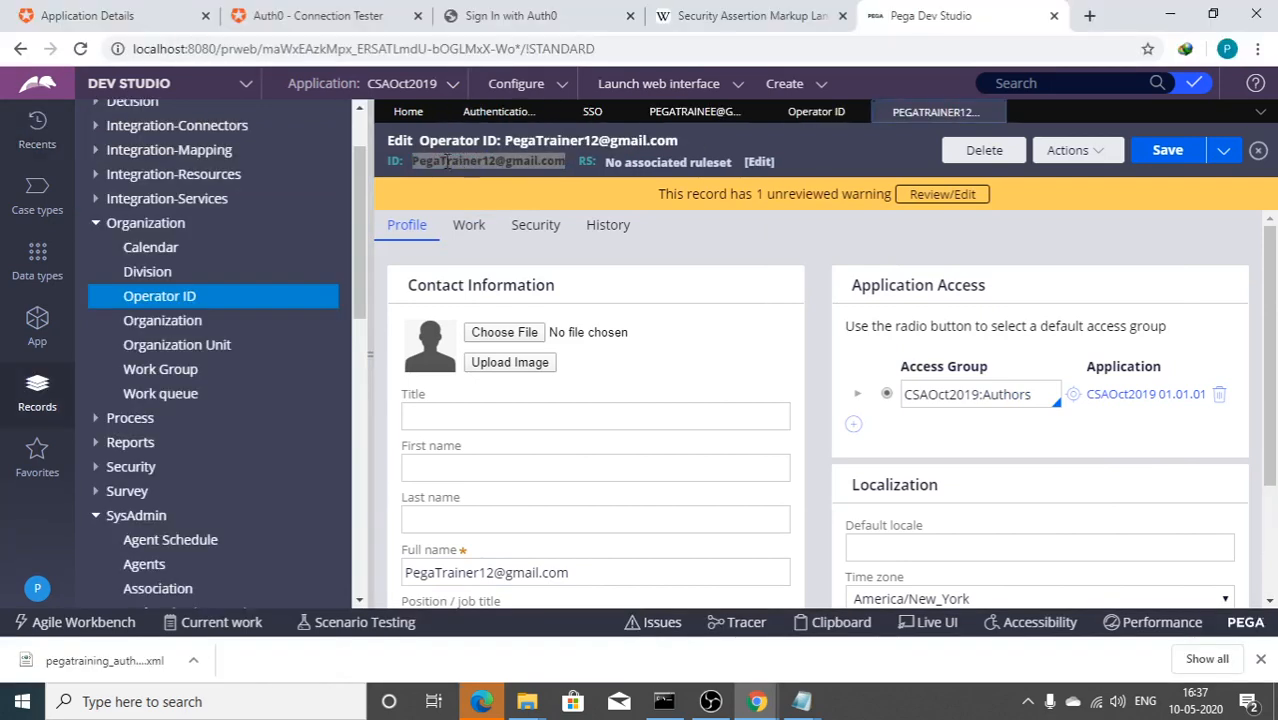
Step: Return to the PegaSSO SAML2 Web App addon settings in Auth0
{"action": "left_click", "coordinate": [128, 14]}
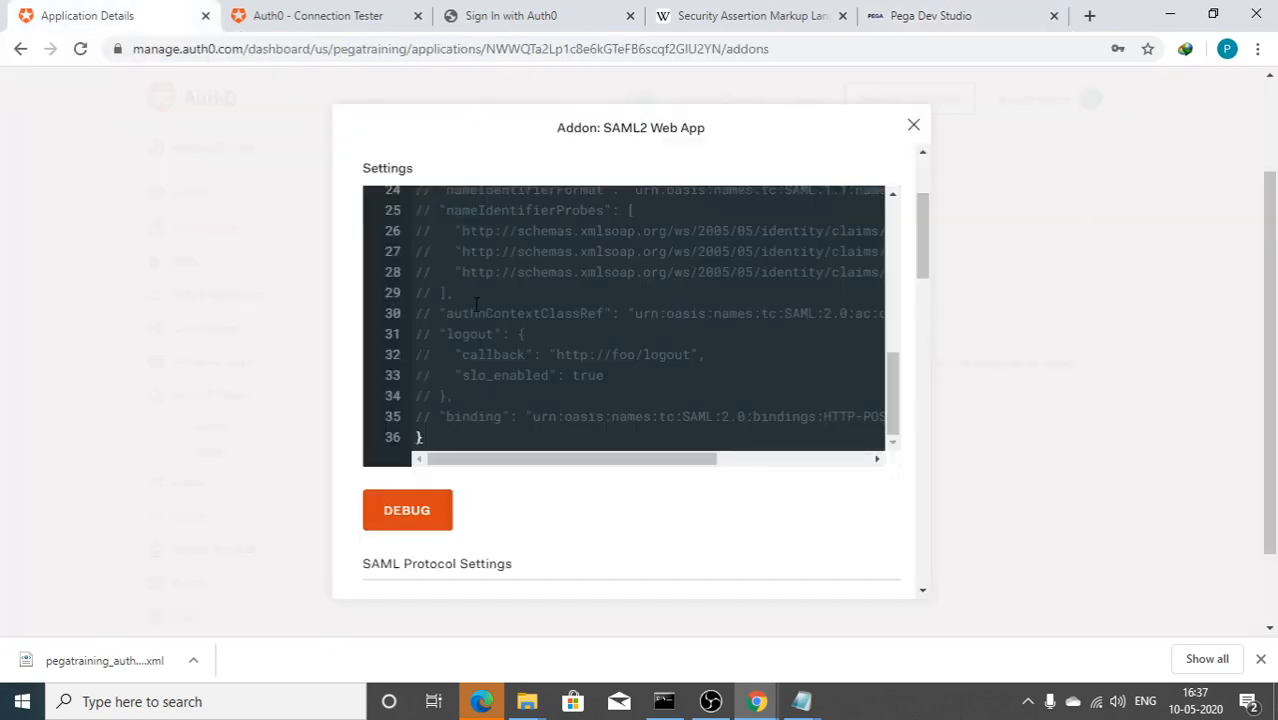
{"action": "scroll", "coordinate": [595, 320], "scroll_direction": "up", "scroll_amount": 5}
{"action": "scroll", "coordinate": [357, 240], "scroll_direction": "up", "scroll_amount": 2}
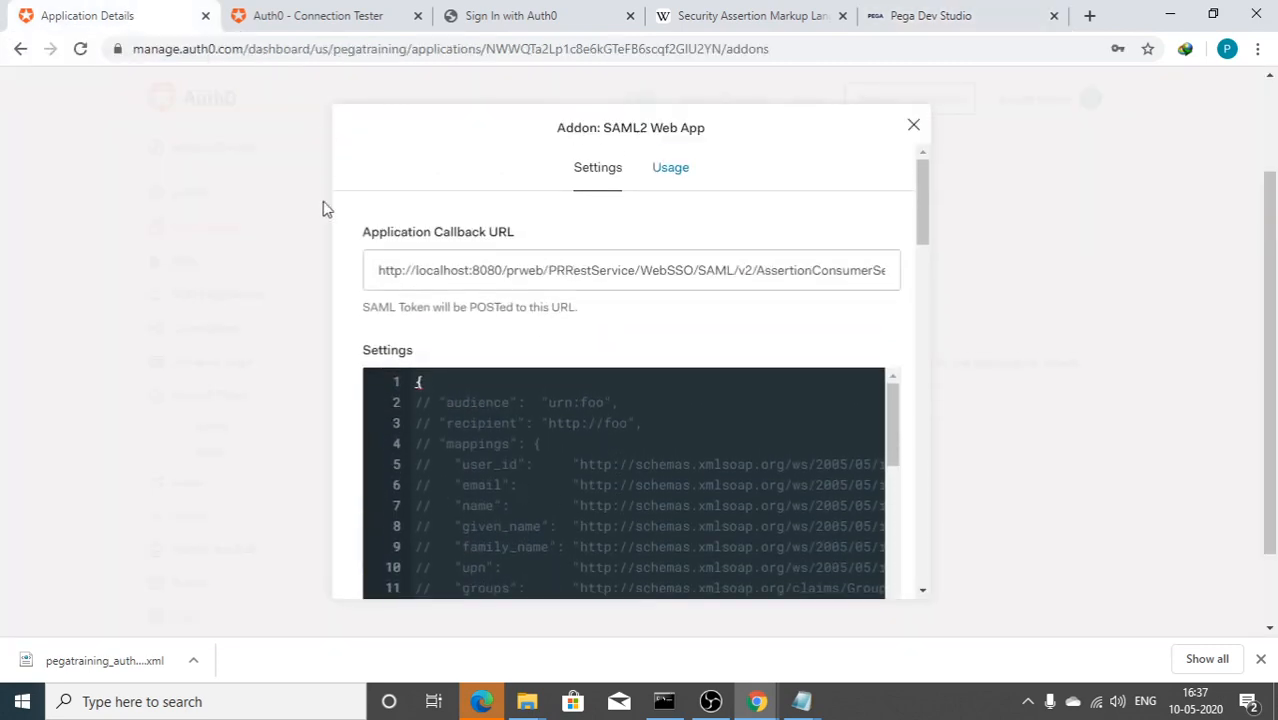
Step: Uncomment the nameIdentifierProbes line and its emailaddress claim URL in the addon settings
{"action": "scroll", "coordinate": [336, 240], "scroll_direction": "down", "scroll_amount": 2}
{"action": "scroll", "coordinate": [336, 240], "scroll_direction": "down", "scroll_amount": 1}
{"action": "scroll", "coordinate": [336, 240], "scroll_direction": "up", "scroll_amount": 2}
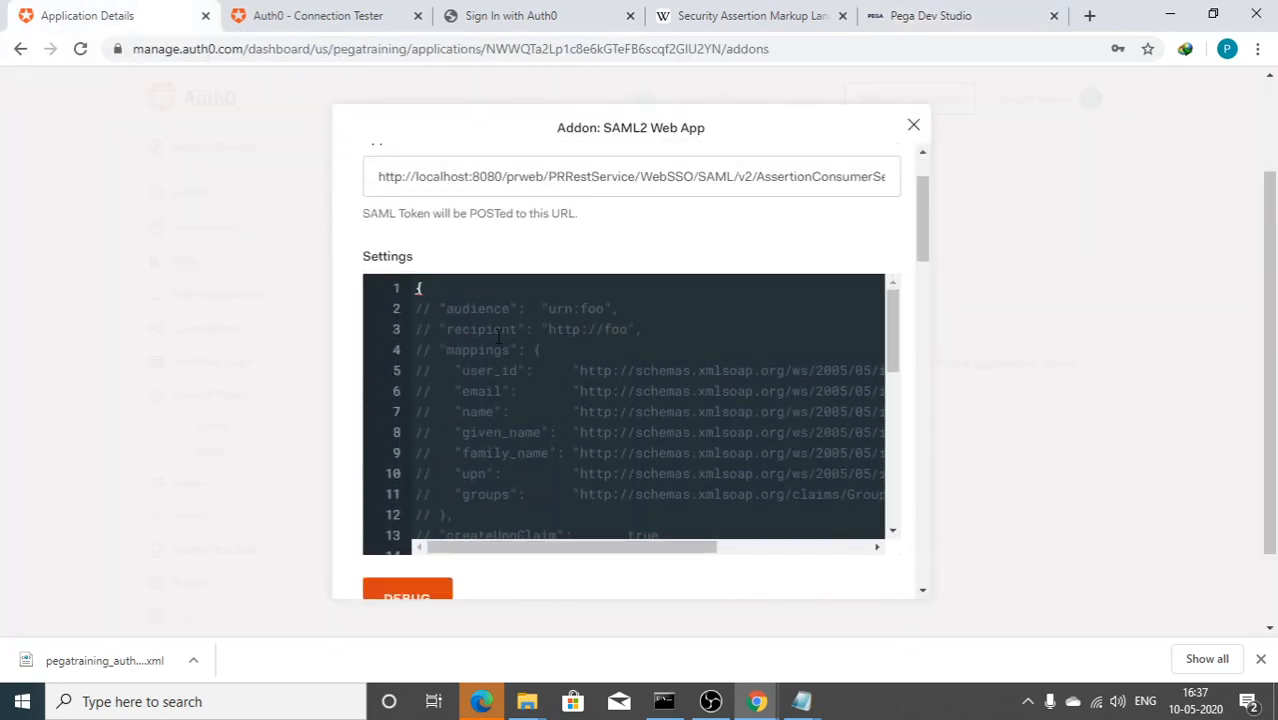
{"action": "scroll", "coordinate": [587, 381], "scroll_direction": "down", "scroll_amount": 4}
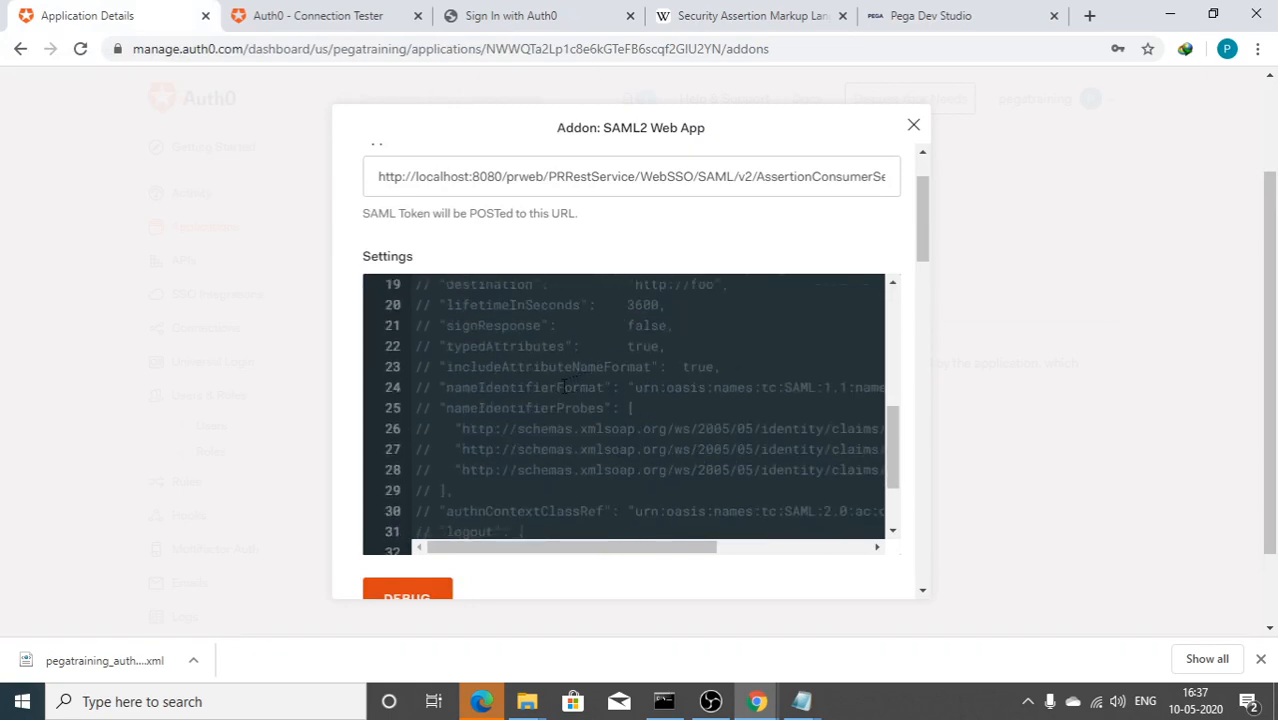
{"action": "scroll", "coordinate": [565, 387], "scroll_direction": "down", "scroll_amount": 2}
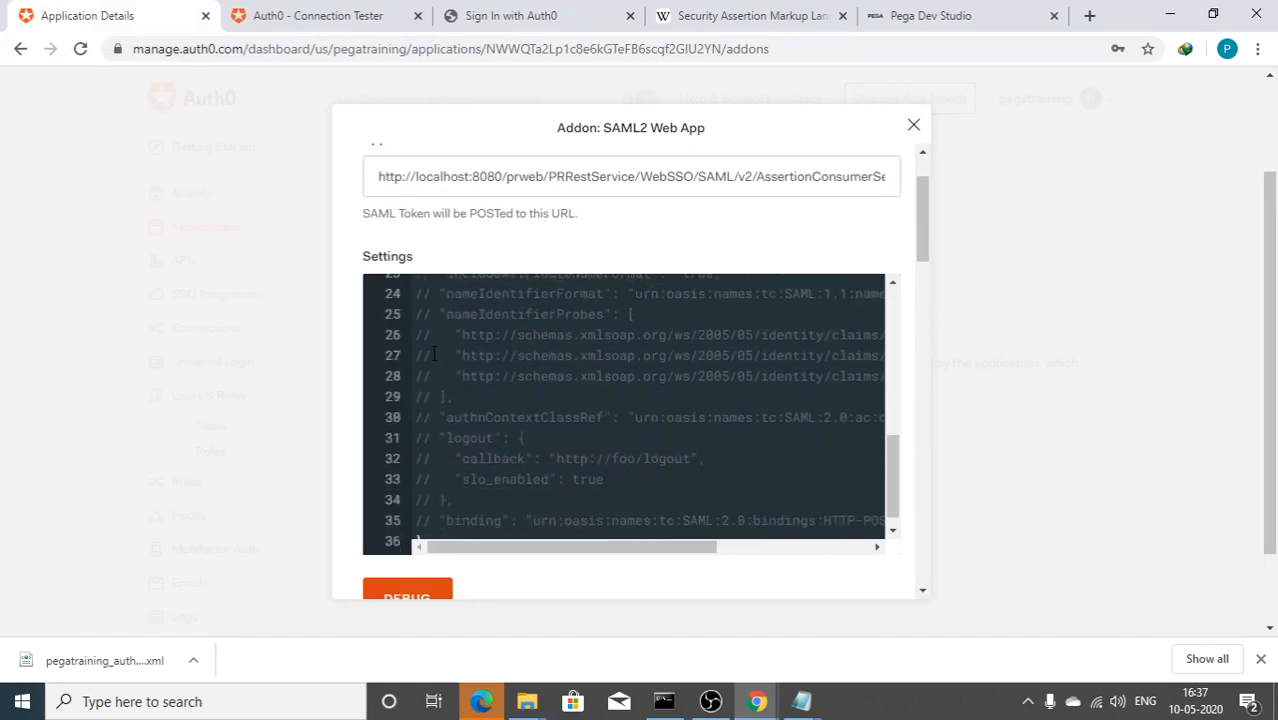
{"action": "left_click", "coordinate": [415, 314]}
{"action": "key", "text": "Delete"}
{"action": "key", "text": "Delete"}
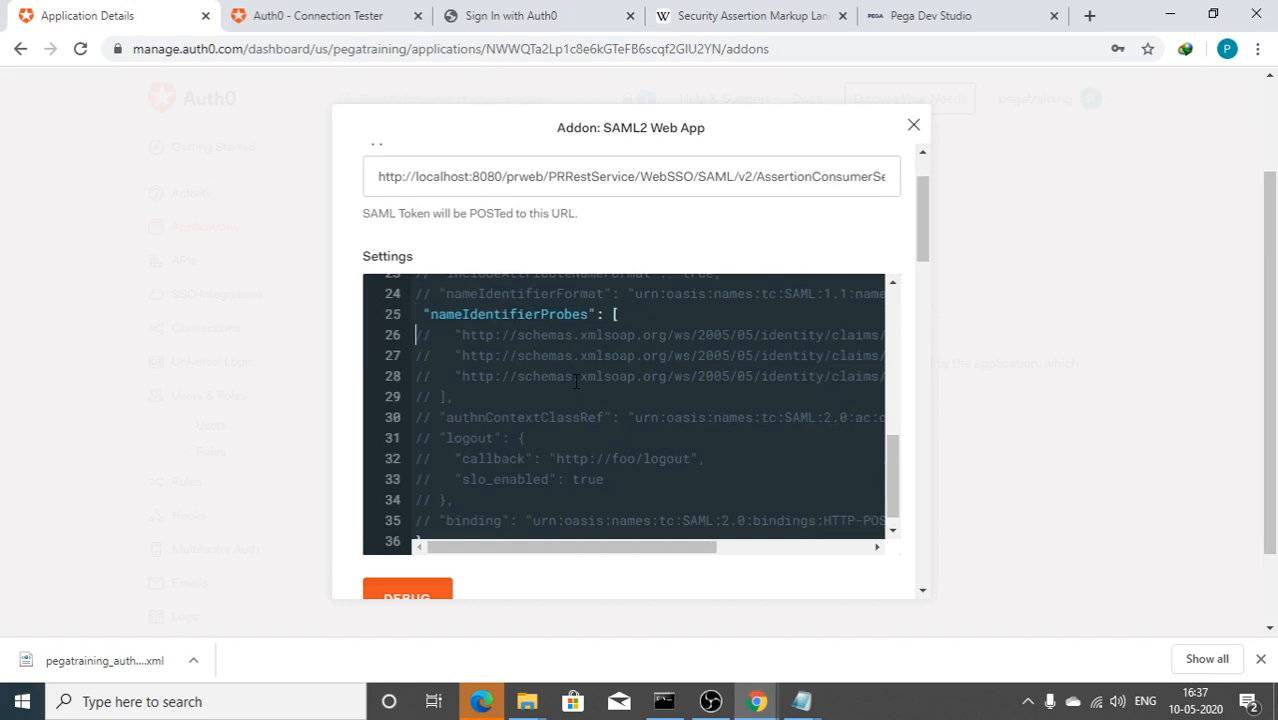
{"action": "left_click_drag", "start_coordinate": [676, 550], "coordinate": [465, 493]}
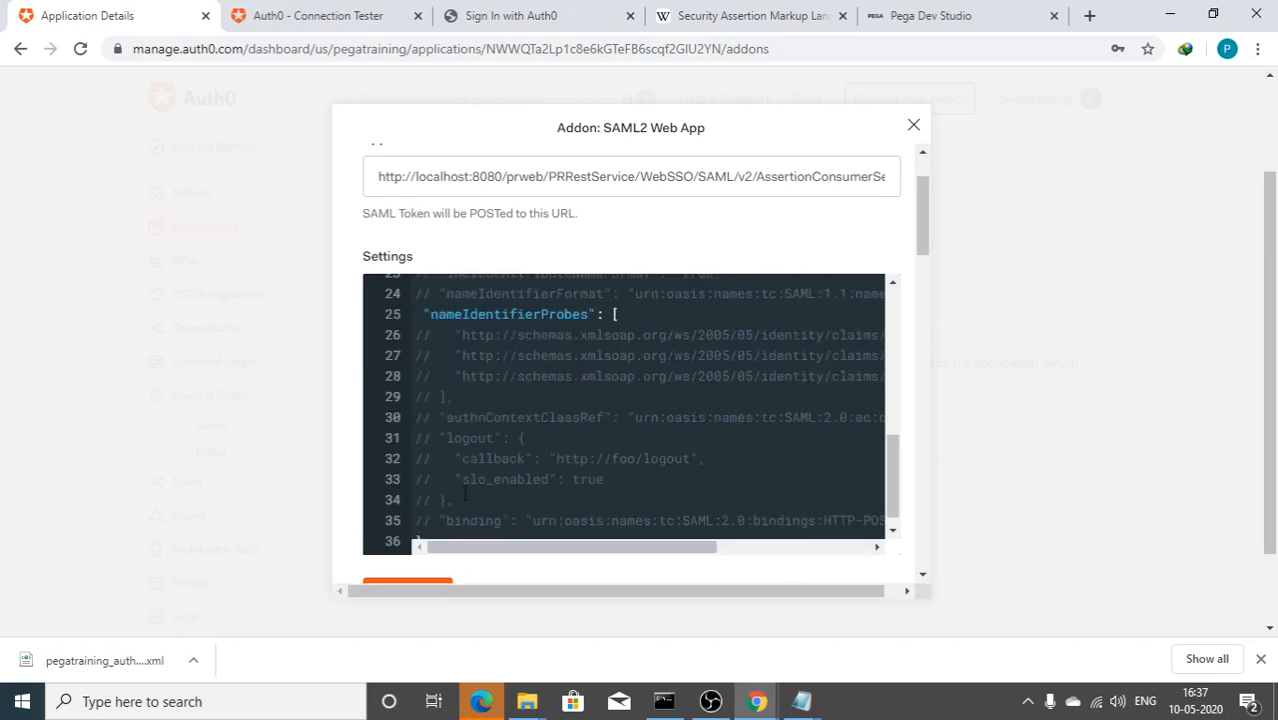
{"action": "left_click", "coordinate": [417, 356]}
{"action": "key", "text": "Delete"}
{"action": "key", "text": "Delete"}
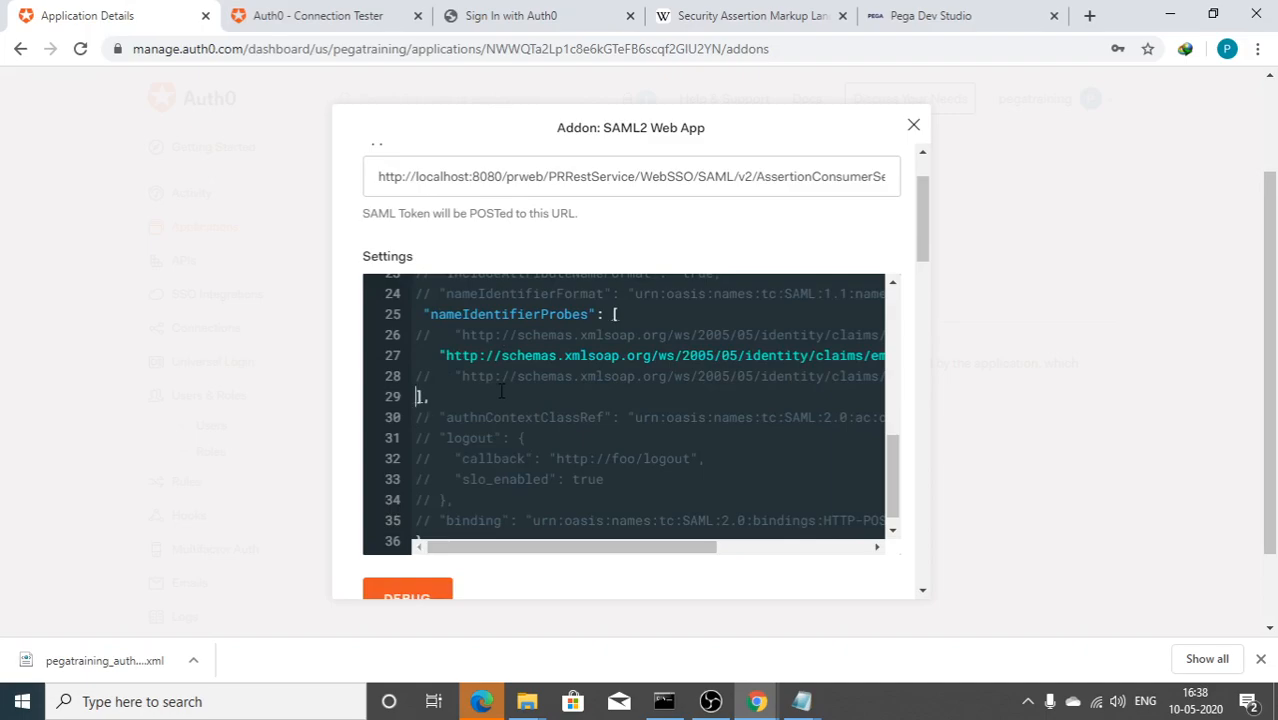
Step: Review the edited settings JSON and save the SAML2 Web App addon
{"action": "scroll", "coordinate": [479, 477], "scroll_direction": "down", "scroll_amount": 15}
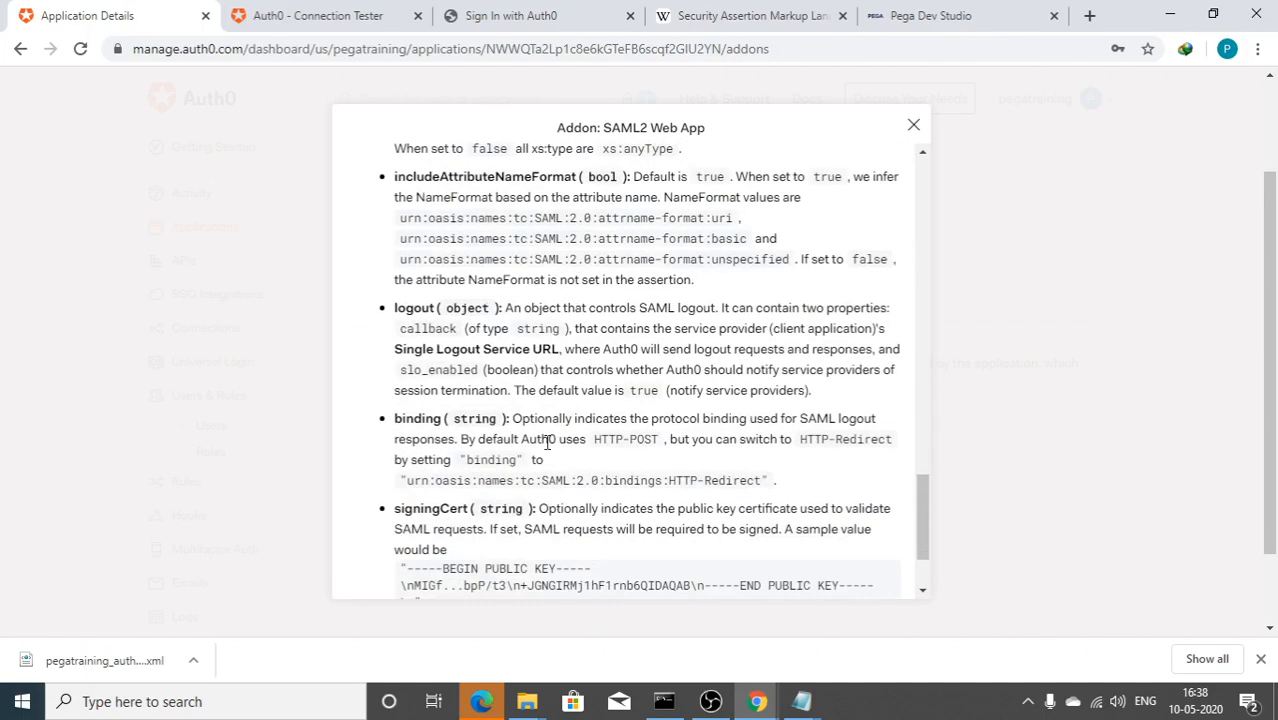
{"action": "scroll", "coordinate": [501, 337], "scroll_direction": "up", "scroll_amount": 12}
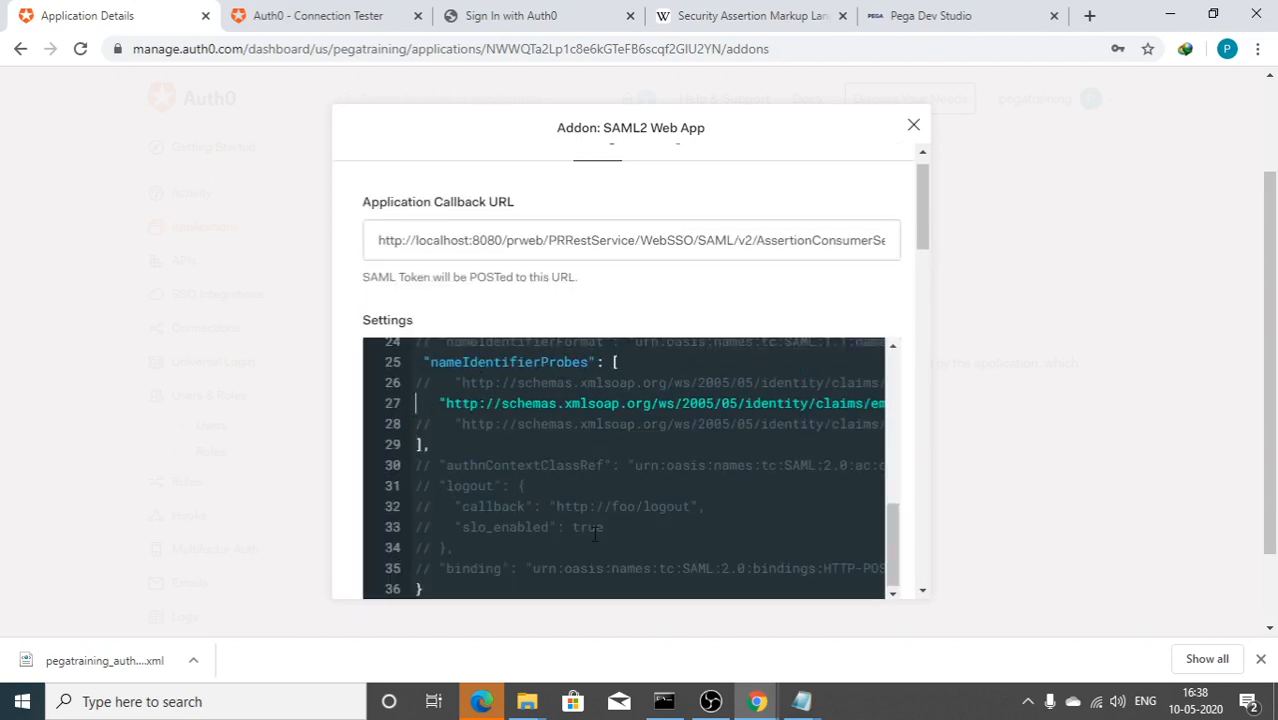
{"action": "left_click_drag", "start_coordinate": [720, 413], "coordinate": [902, 411]}
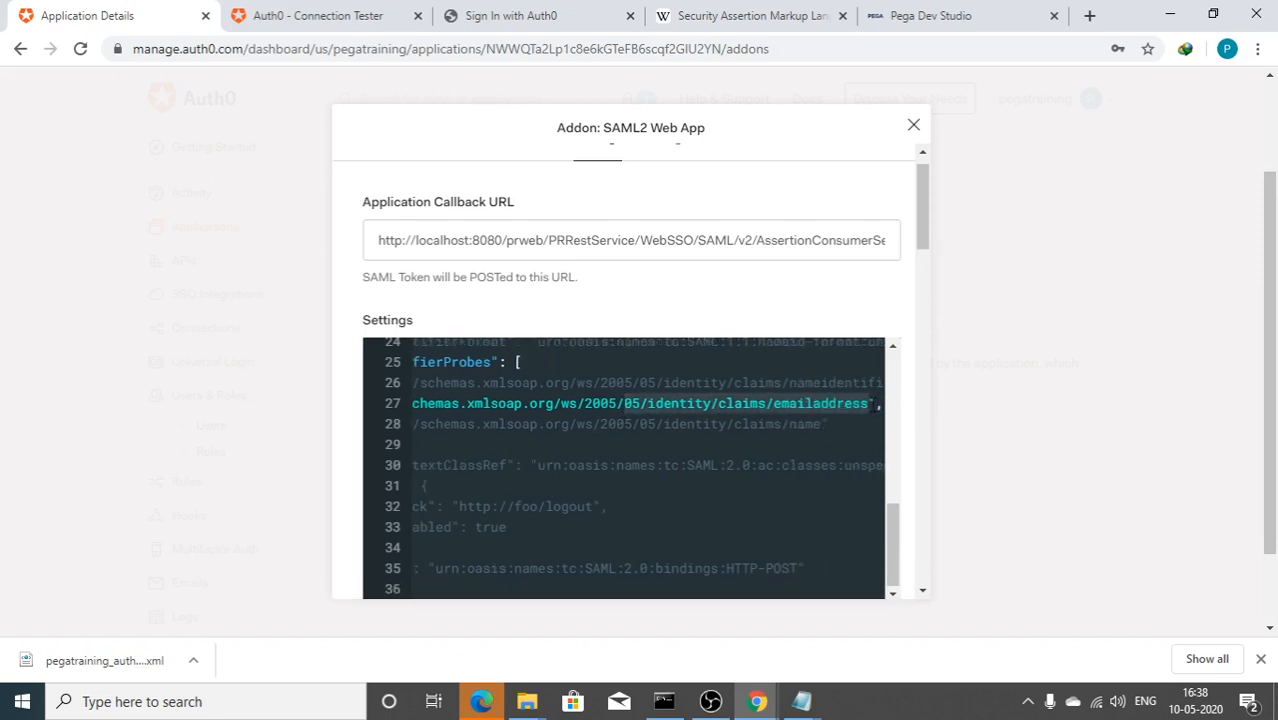
{"action": "scroll", "coordinate": [800, 538], "scroll_direction": "down", "scroll_amount": 2}
{"action": "scroll", "coordinate": [530, 512], "scroll_direction": "up", "scroll_amount": 1}
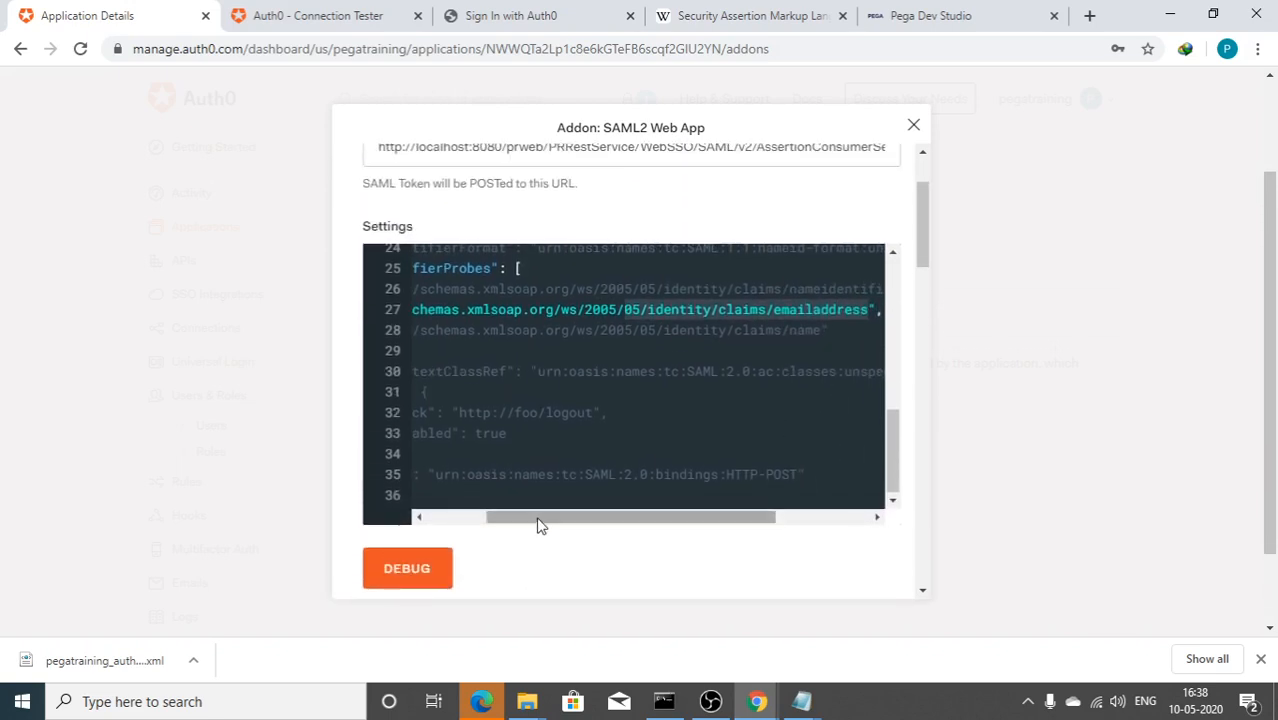
{"action": "left_click_drag", "start_coordinate": [538, 518], "coordinate": [334, 484]}
{"action": "left_click", "coordinate": [417, 351]}
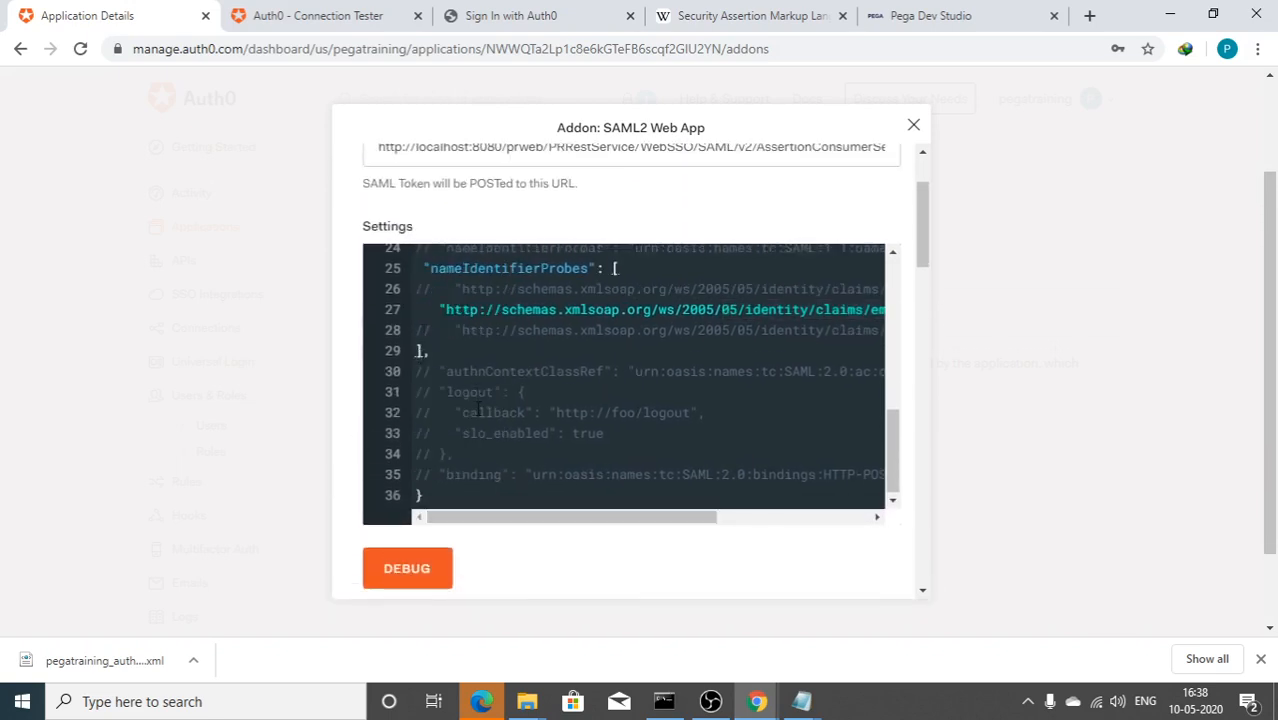
{"action": "scroll", "coordinate": [456, 577], "scroll_direction": "down", "scroll_amount": 10}
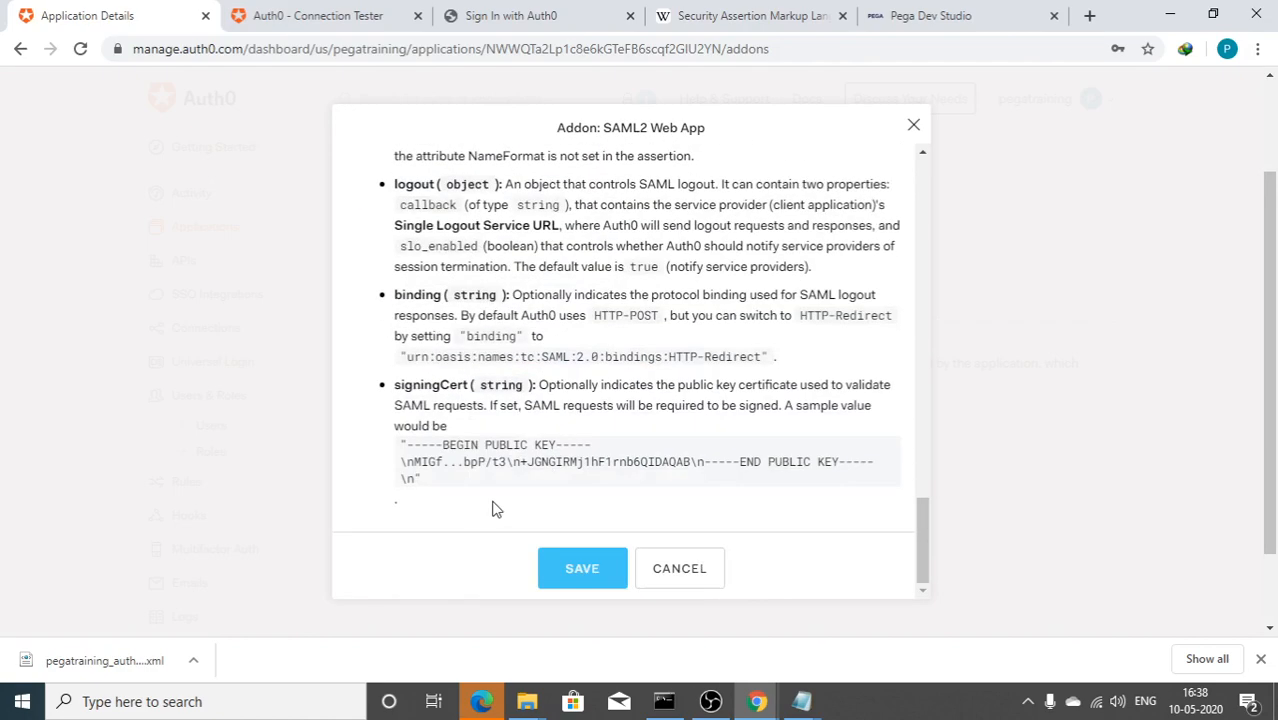
{"action": "left_click", "coordinate": [584, 568]}
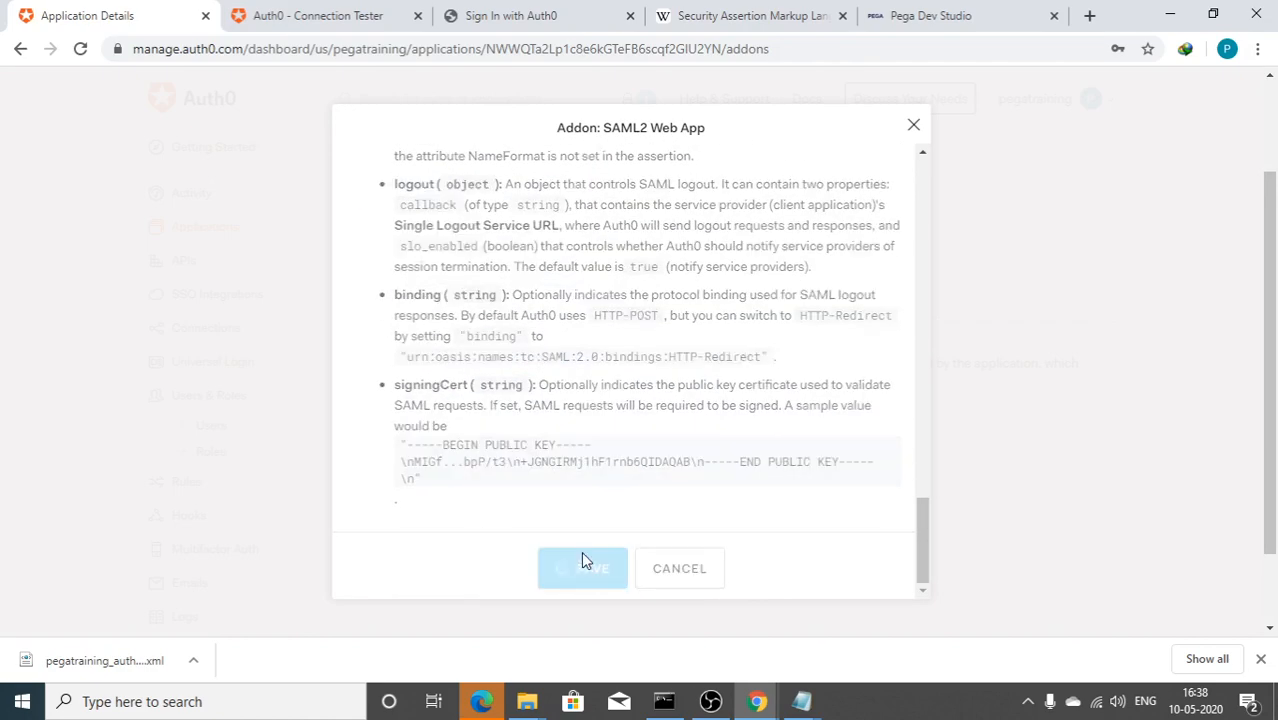
Step: Run the SAML debug test again and confirm the NameID now holds the test user's email
{"action": "scroll", "coordinate": [557, 527], "scroll_direction": "up", "scroll_amount": 5}
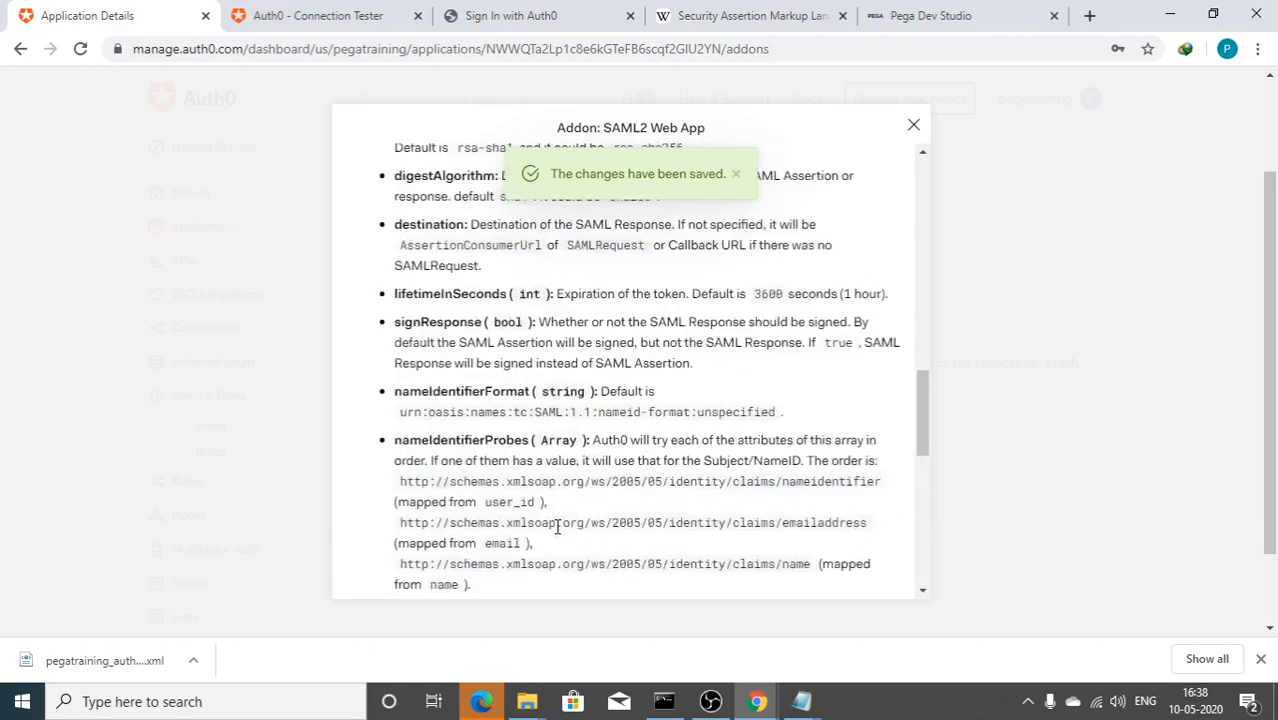
{"action": "scroll", "coordinate": [557, 527], "scroll_direction": "up", "scroll_amount": 10}
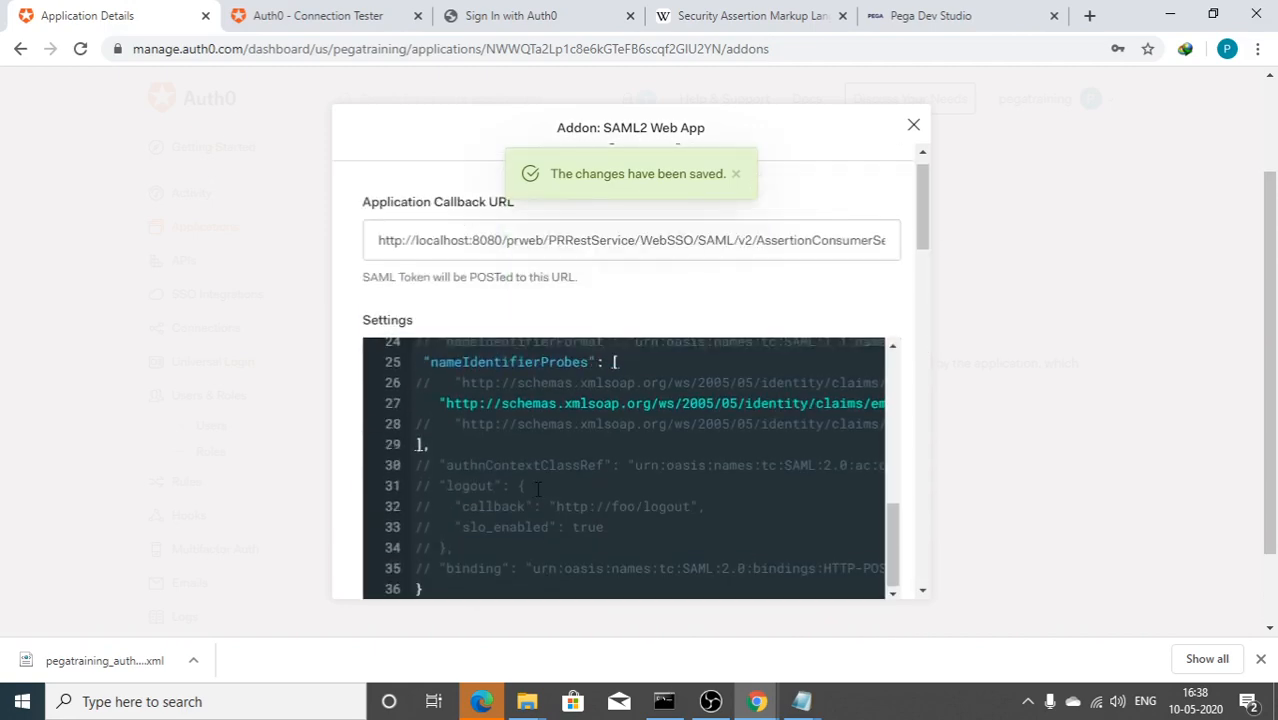
{"action": "scroll", "coordinate": [627, 527], "scroll_direction": "down", "scroll_amount": 2}
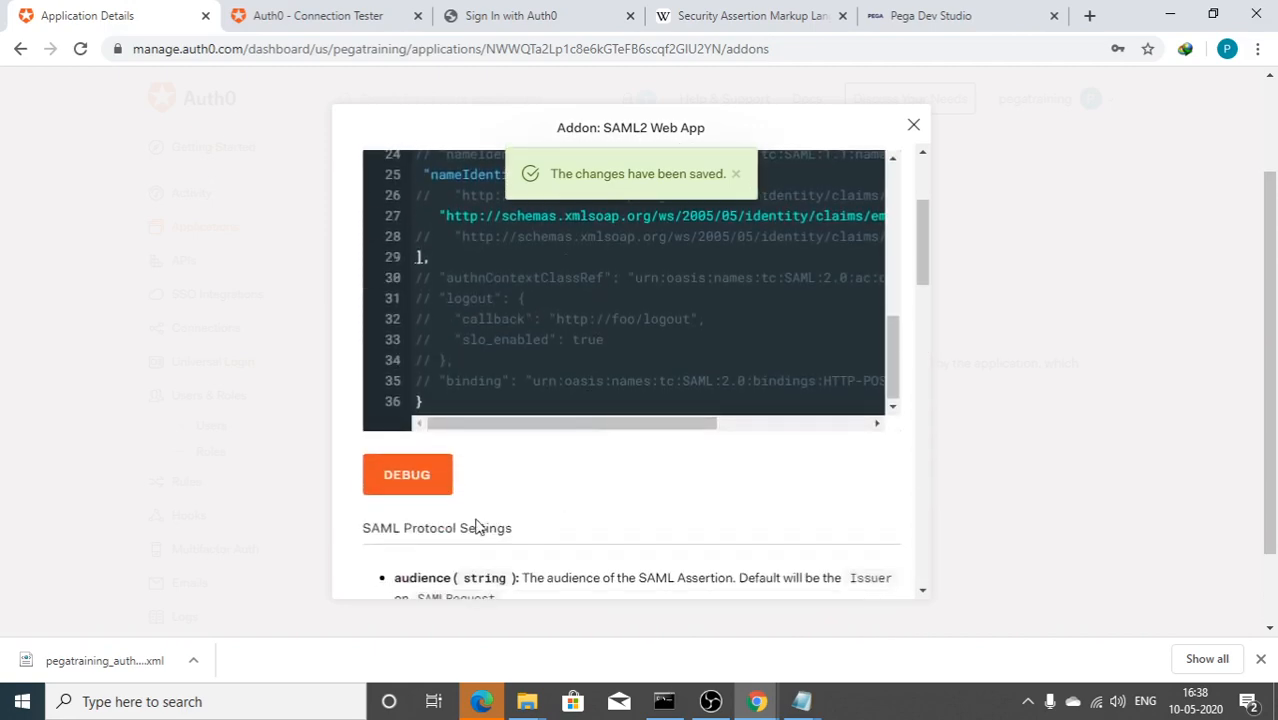
{"action": "left_click", "coordinate": [407, 475]}
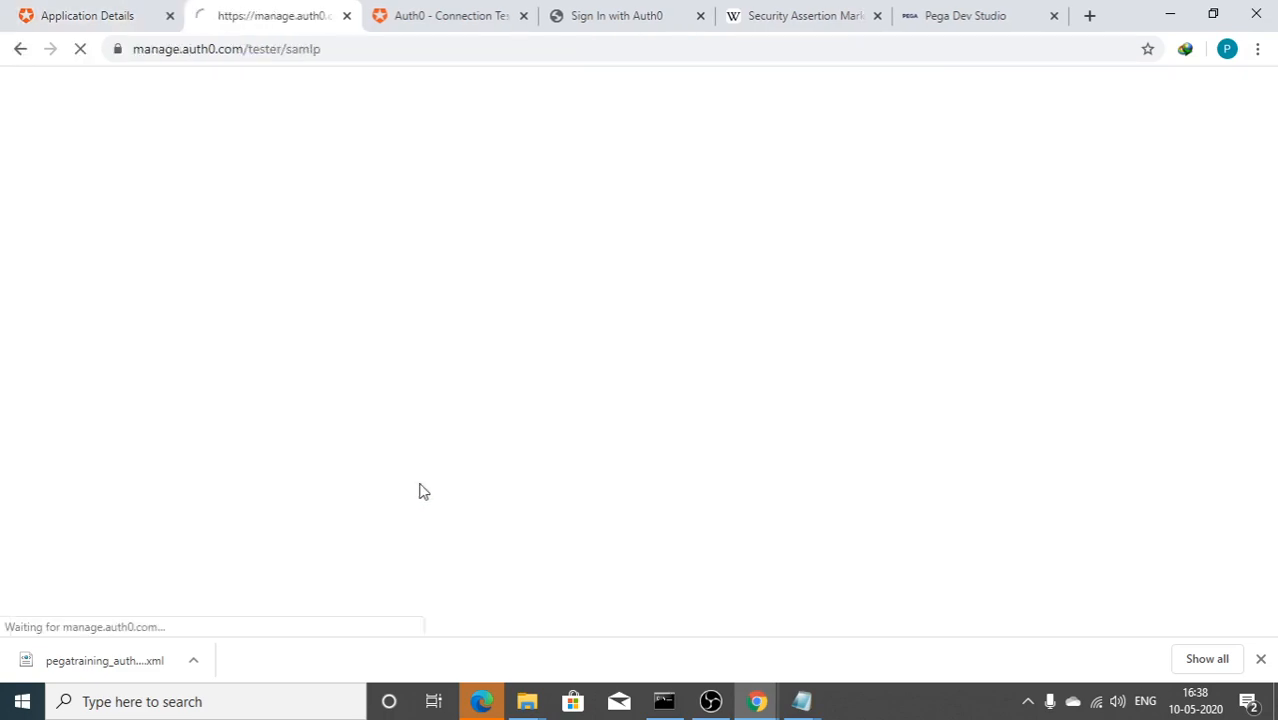
{"action": "scroll", "coordinate": [426, 495], "scroll_direction": "down", "scroll_amount": 2}
{"action": "scroll", "coordinate": [426, 495], "scroll_direction": "down", "scroll_amount": 9}
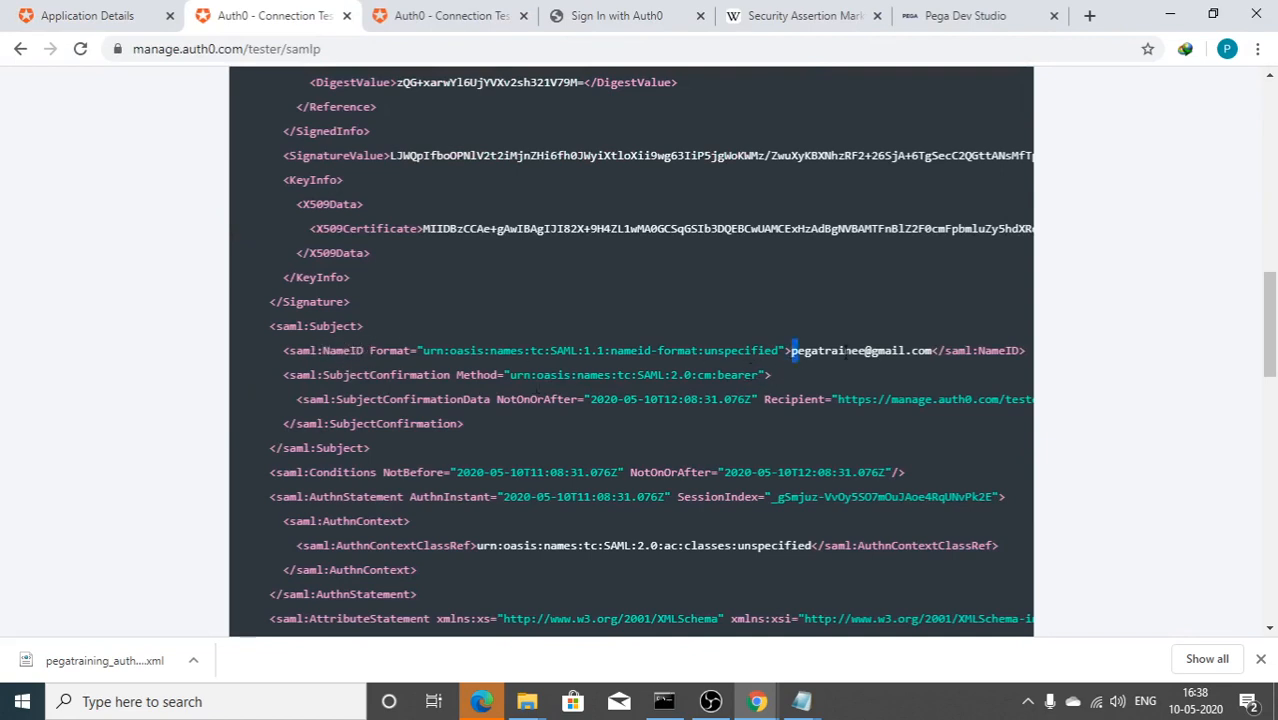
{"action": "left_click_drag", "start_coordinate": [792, 350], "coordinate": [933, 351]}
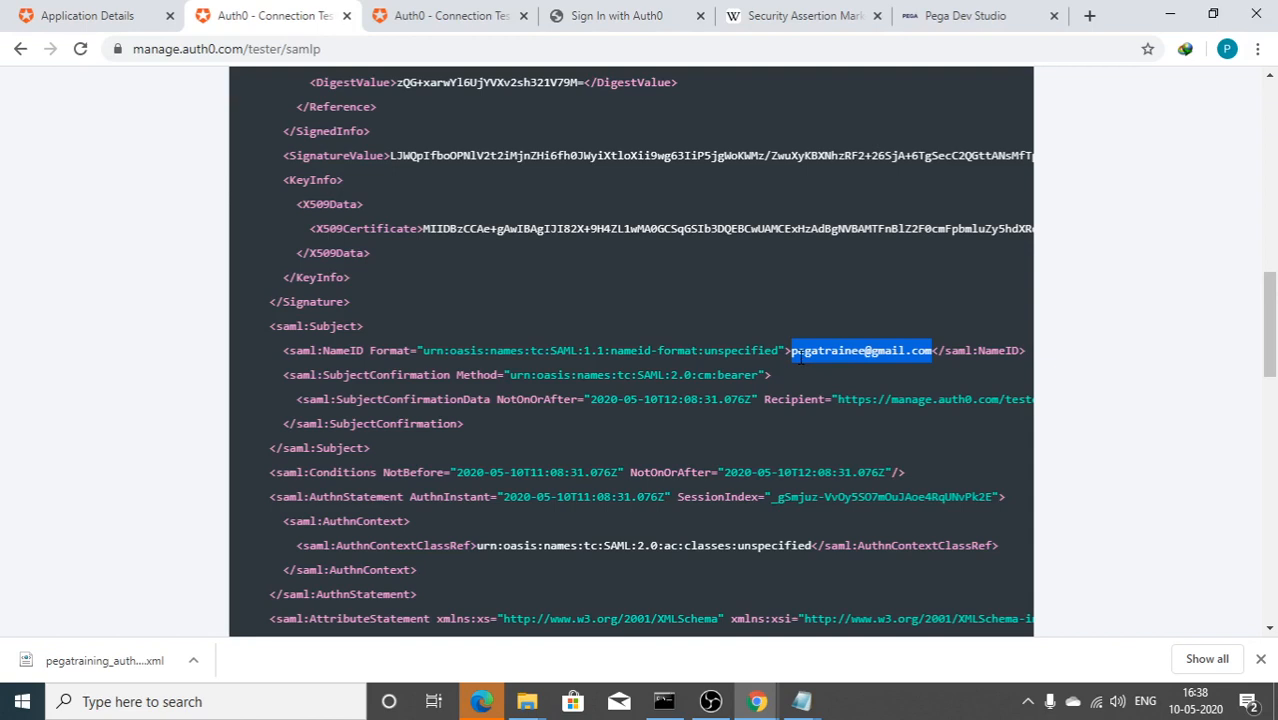
Step: Log off the SSO operator in the private Pega window, producing the missing logout callback error
{"action": "left_click", "coordinate": [74, 18]}
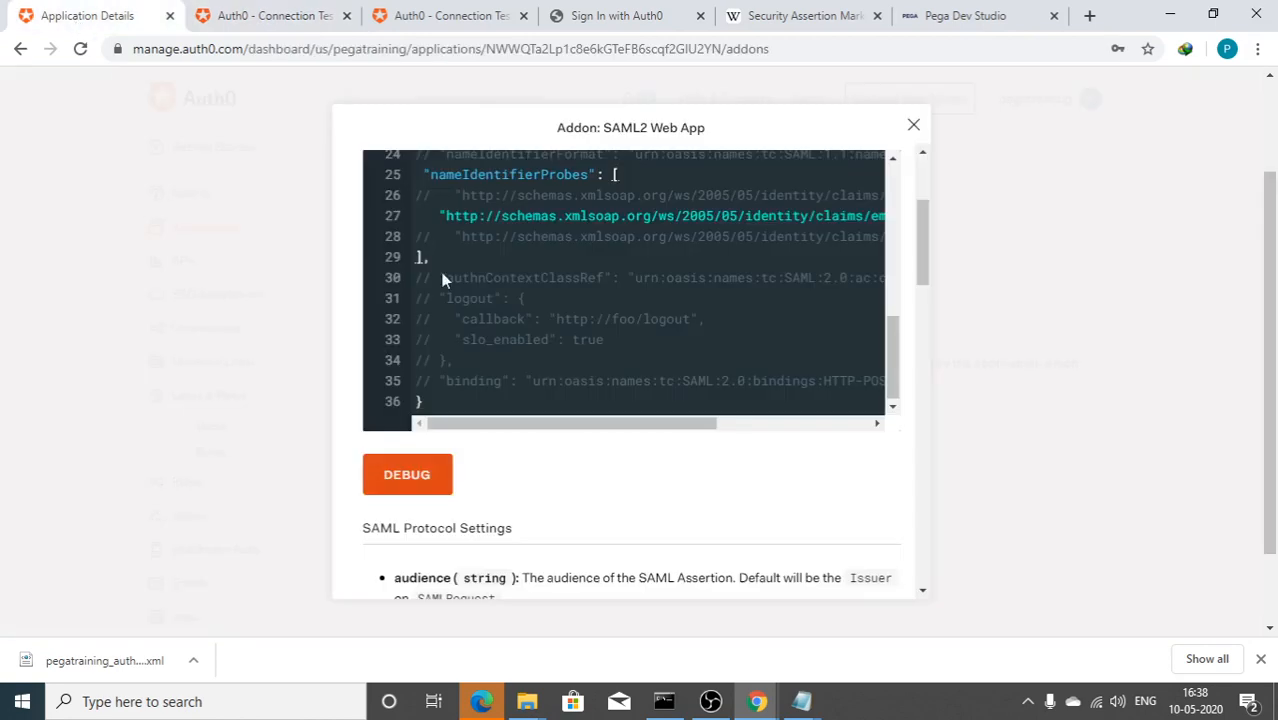
{"action": "mouse_move", "coordinate": [757, 701]}
{"action": "left_click", "coordinate": [807, 615]}
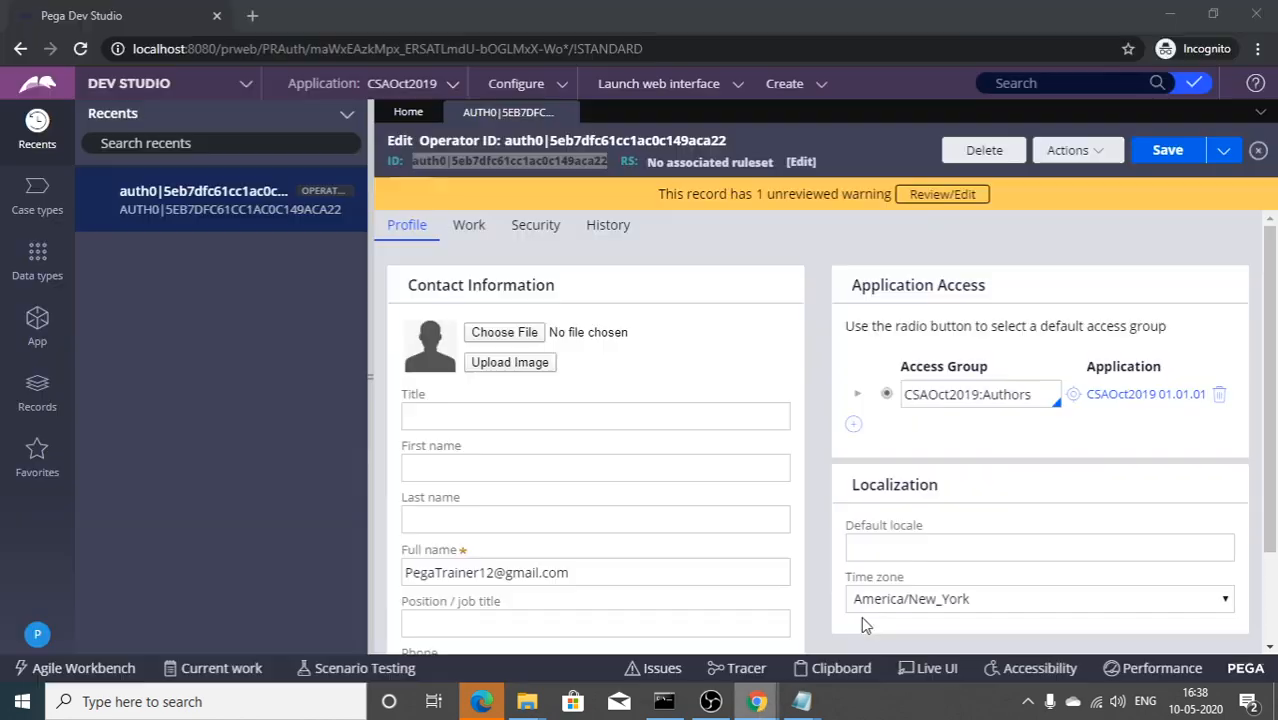
{"action": "left_click", "coordinate": [35, 634]}
{"action": "left_click", "coordinate": [34, 608]}
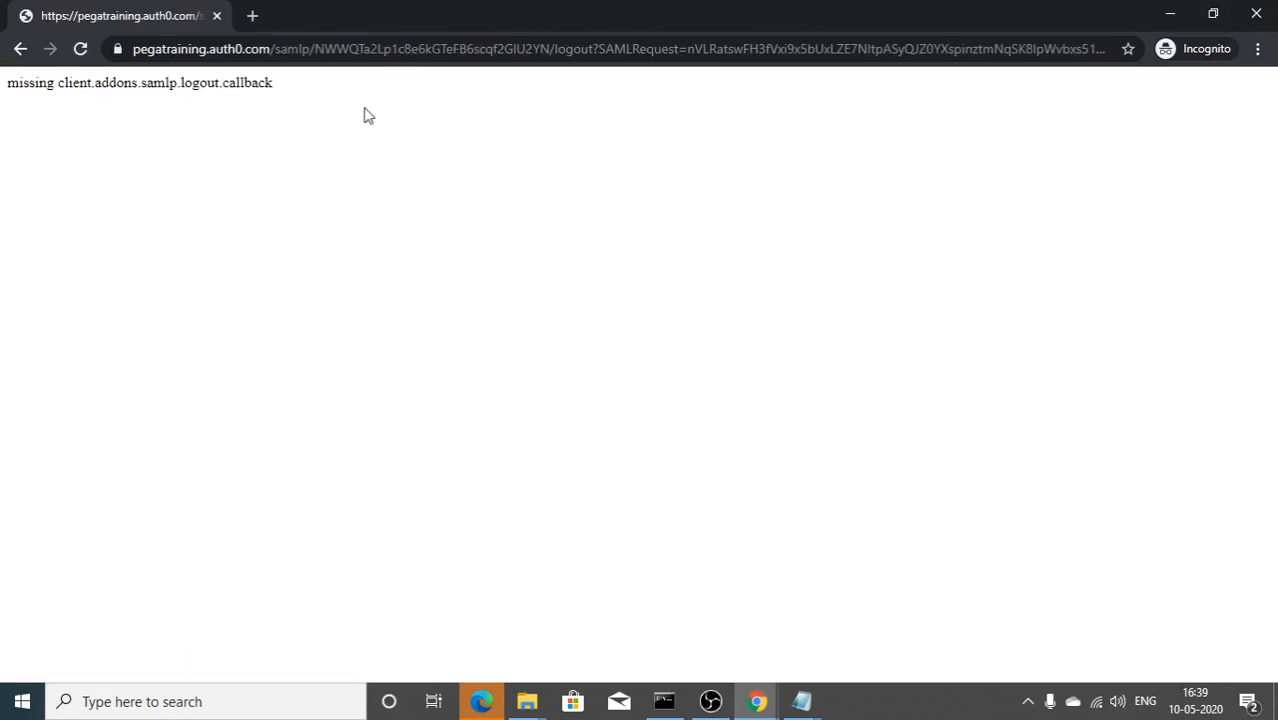
Step: Close the private window, open a fresh private window, and return to Pega Dev Studio
{"action": "left_click", "coordinate": [1256, 14]}
{"action": "left_click", "coordinate": [1258, 48]}
{"action": "left_click", "coordinate": [1201, 117]}
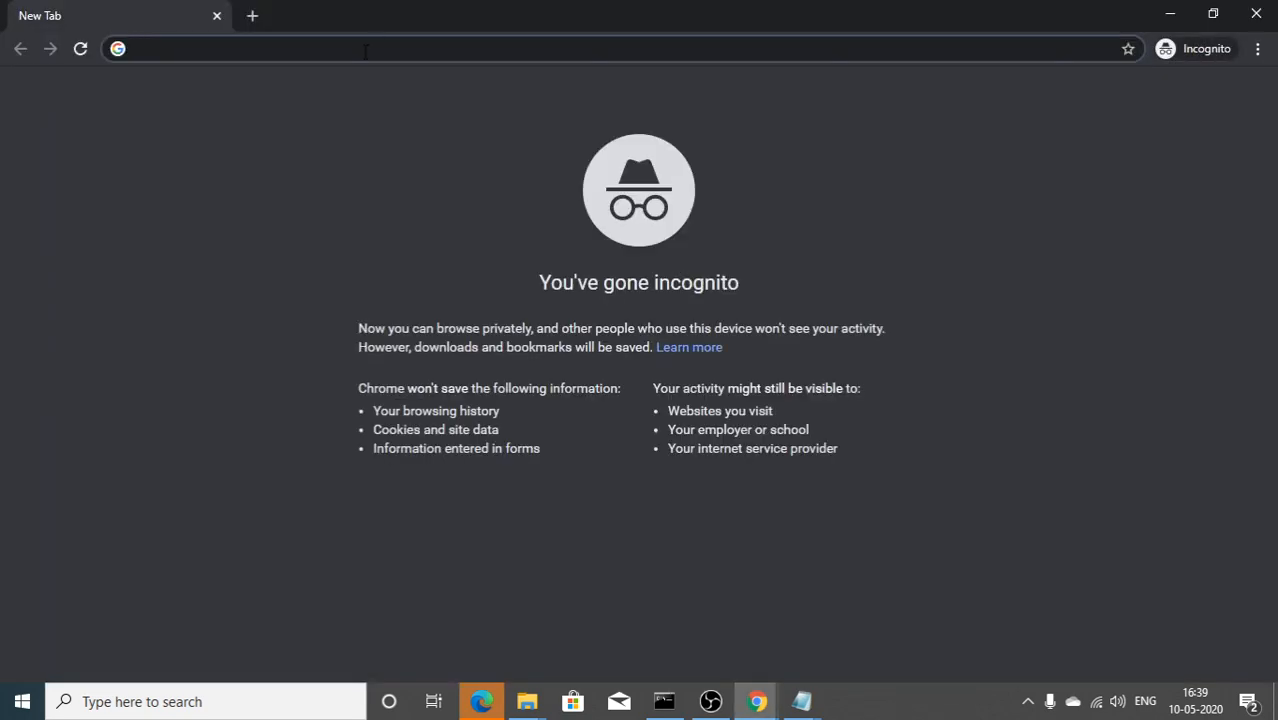
{"action": "key", "text": "alt+Tab"}
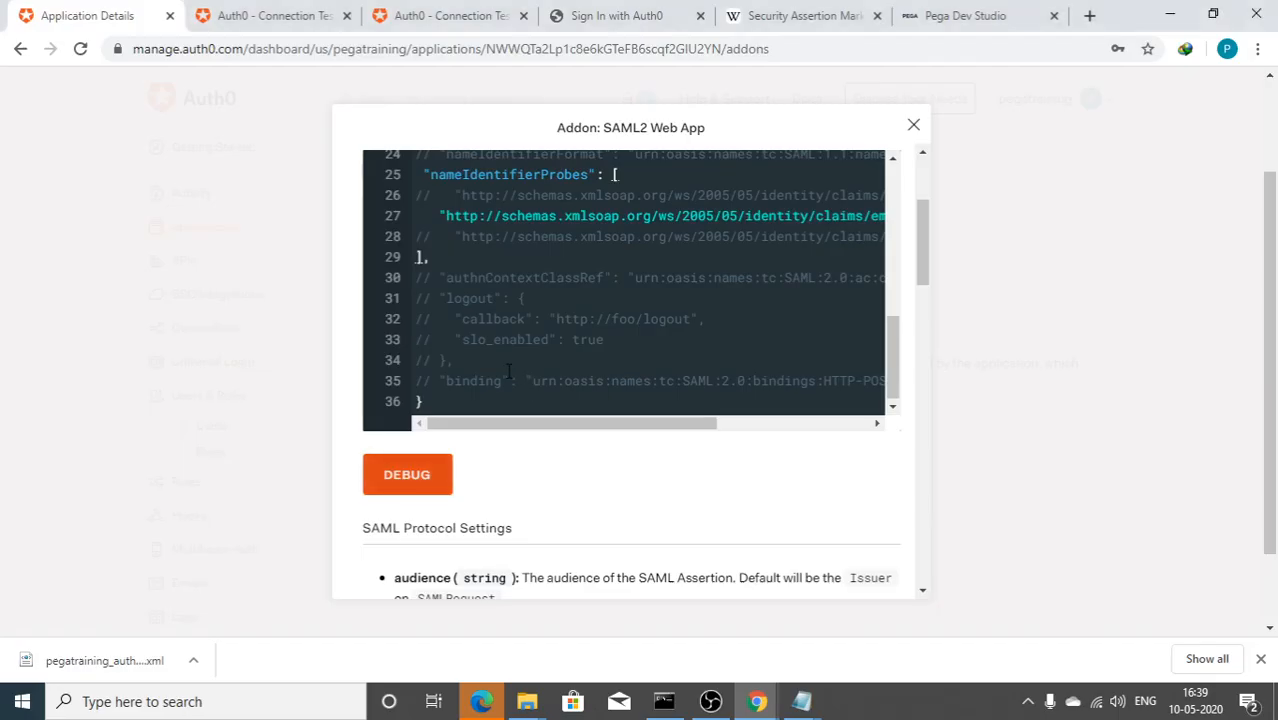
{"action": "left_click", "coordinate": [932, 14]}
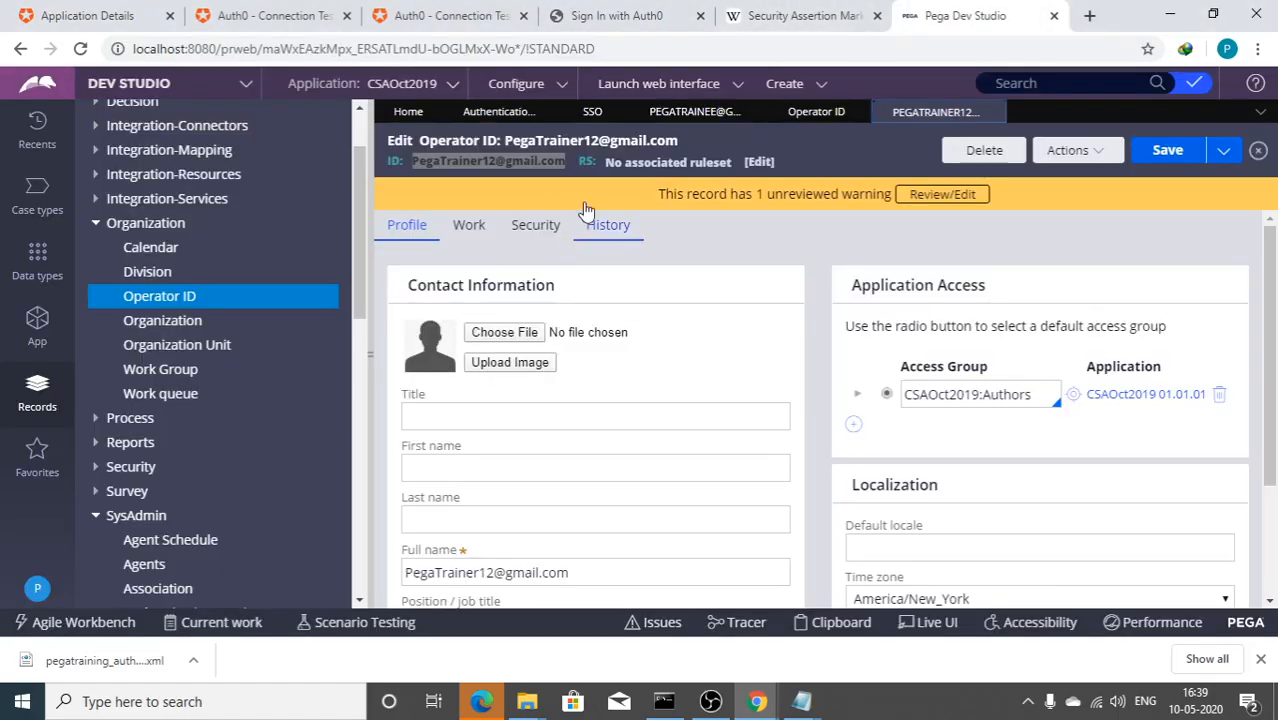
{"action": "left_click", "coordinate": [588, 112]}
{"action": "scroll", "coordinate": [570, 450], "scroll_direction": "up", "scroll_amount": 10}
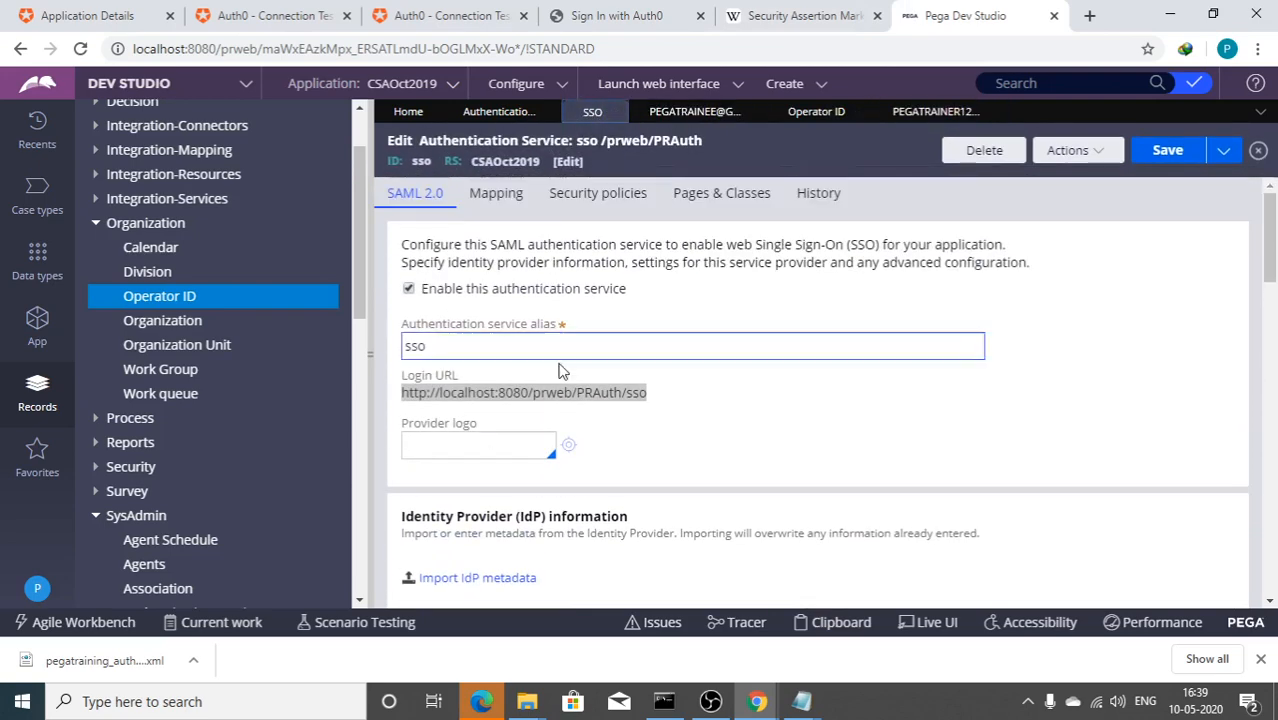
{"action": "right_click", "coordinate": [579, 395]}
{"action": "left_click", "coordinate": [638, 408]}
{"action": "left_click", "coordinate": [805, 699]}
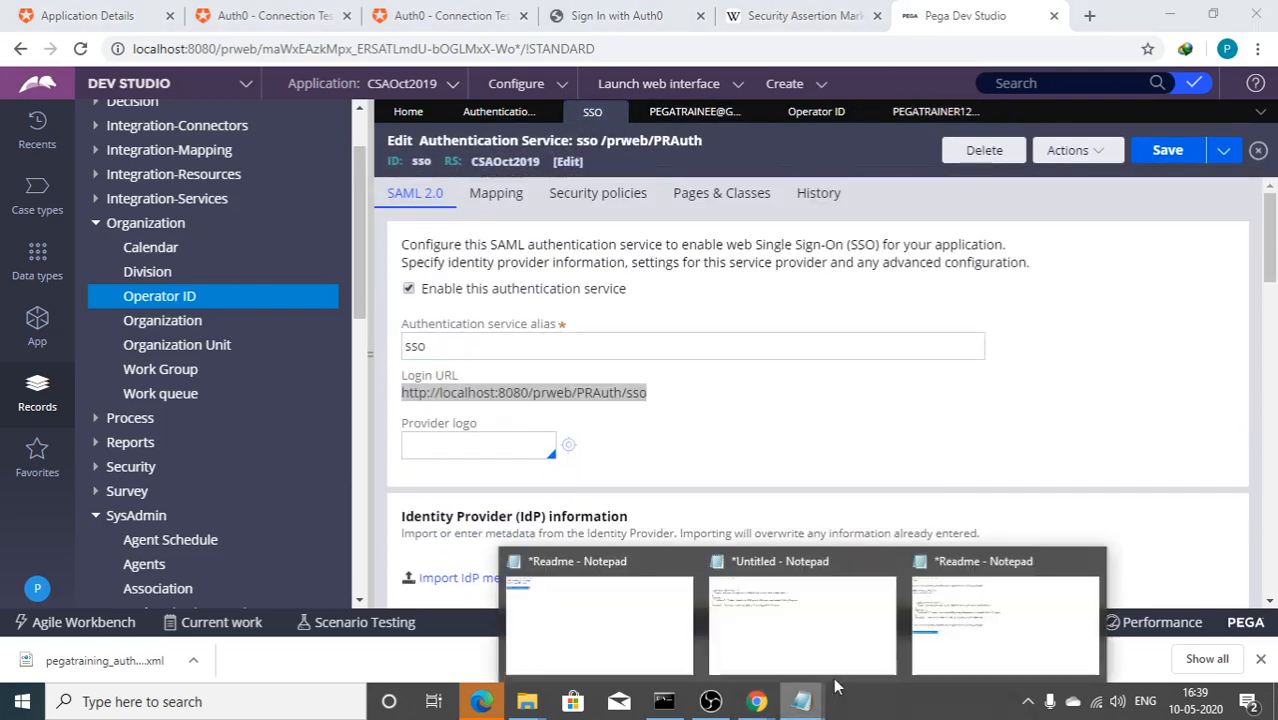
{"action": "left_click", "coordinate": [930, 622]}
{"action": "left_click", "coordinate": [812, 597]}
{"action": "key", "text": "Return"}
{"action": "key", "text": "Return"}
{"action": "key", "text": "ctrl+v"}
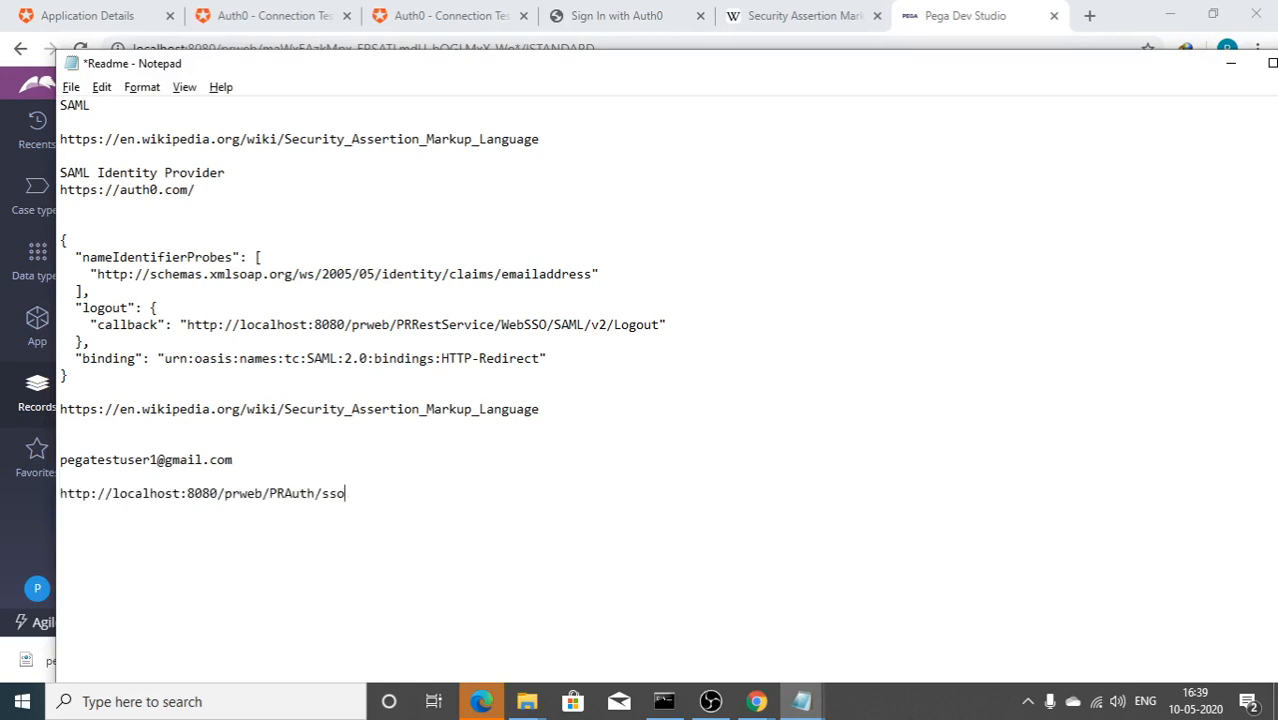
{"action": "key", "text": "shift+Home"}
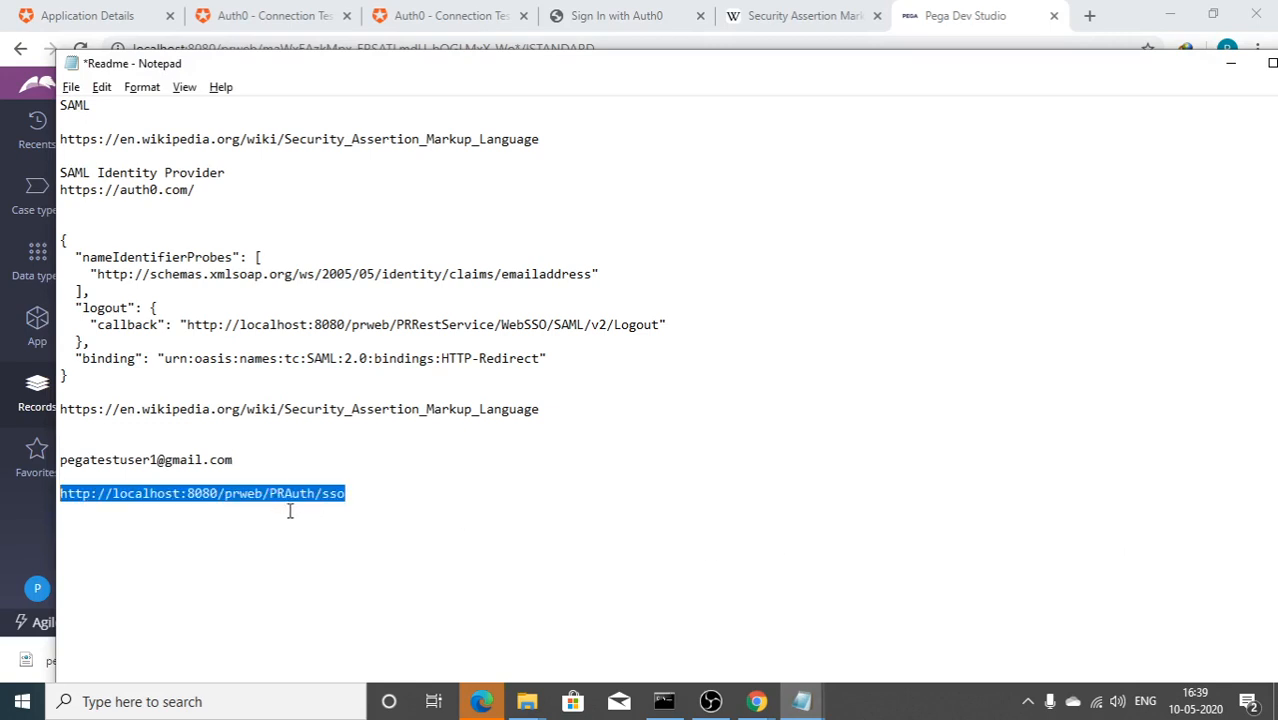
Step: Load the sso login URL in the private browser window
{"action": "left_click", "coordinate": [35, 535]}
{"action": "mouse_move", "coordinate": [764, 694]}
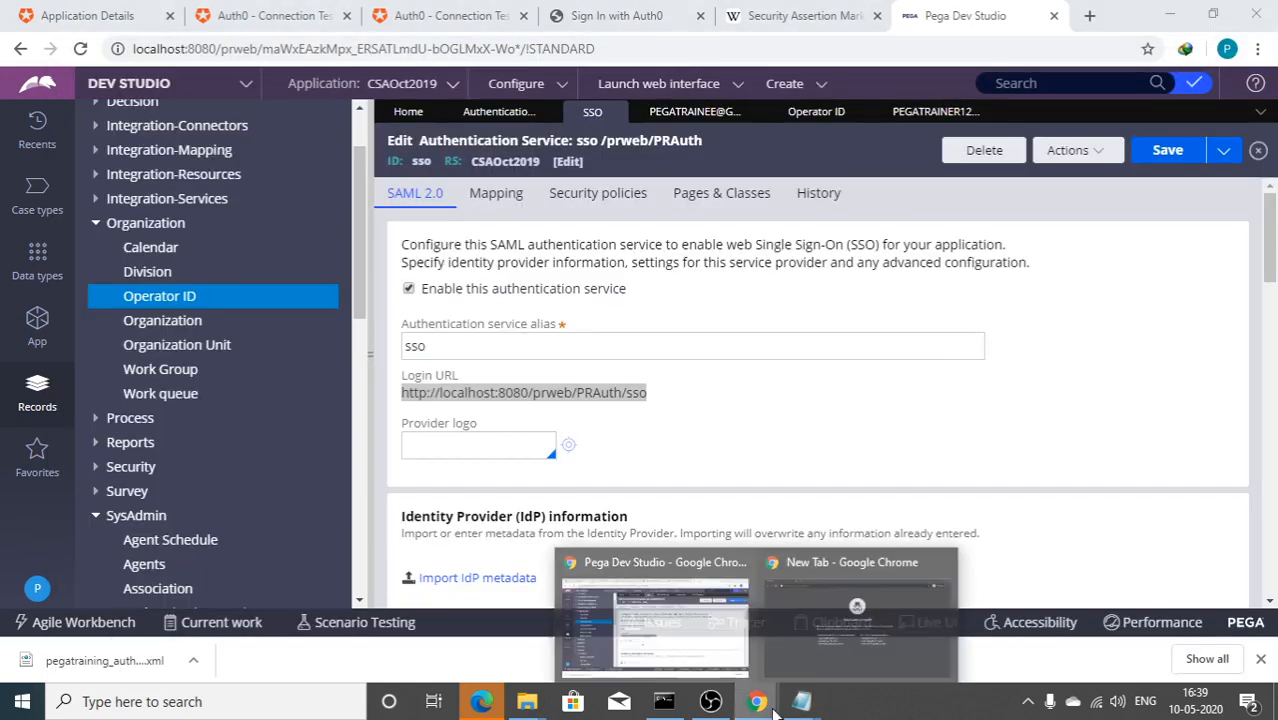
{"action": "left_click", "coordinate": [840, 620]}
{"action": "key", "text": "ctrl+v"}
{"action": "key", "text": "Return"}
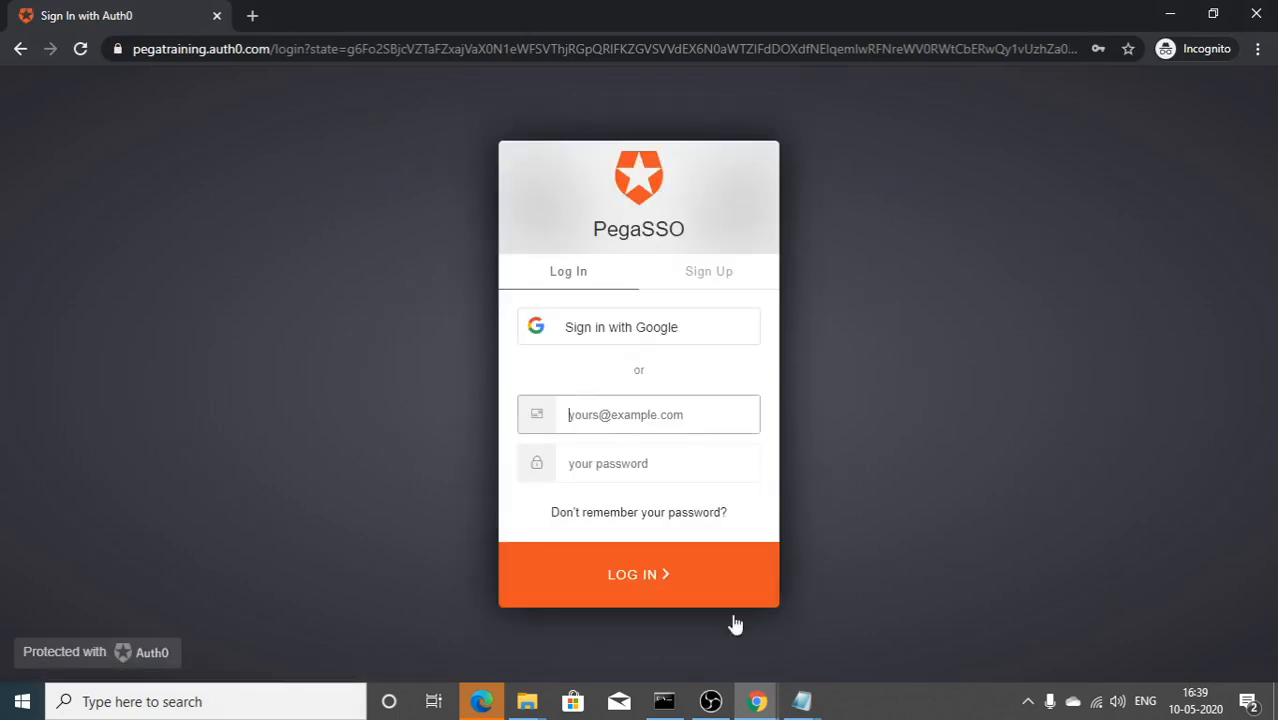
Step: Log in on Auth0's PegaSSO form with the test user's email from the Readme and password
{"action": "mouse_move", "coordinate": [805, 715]}
{"action": "left_click", "coordinate": [981, 639]}
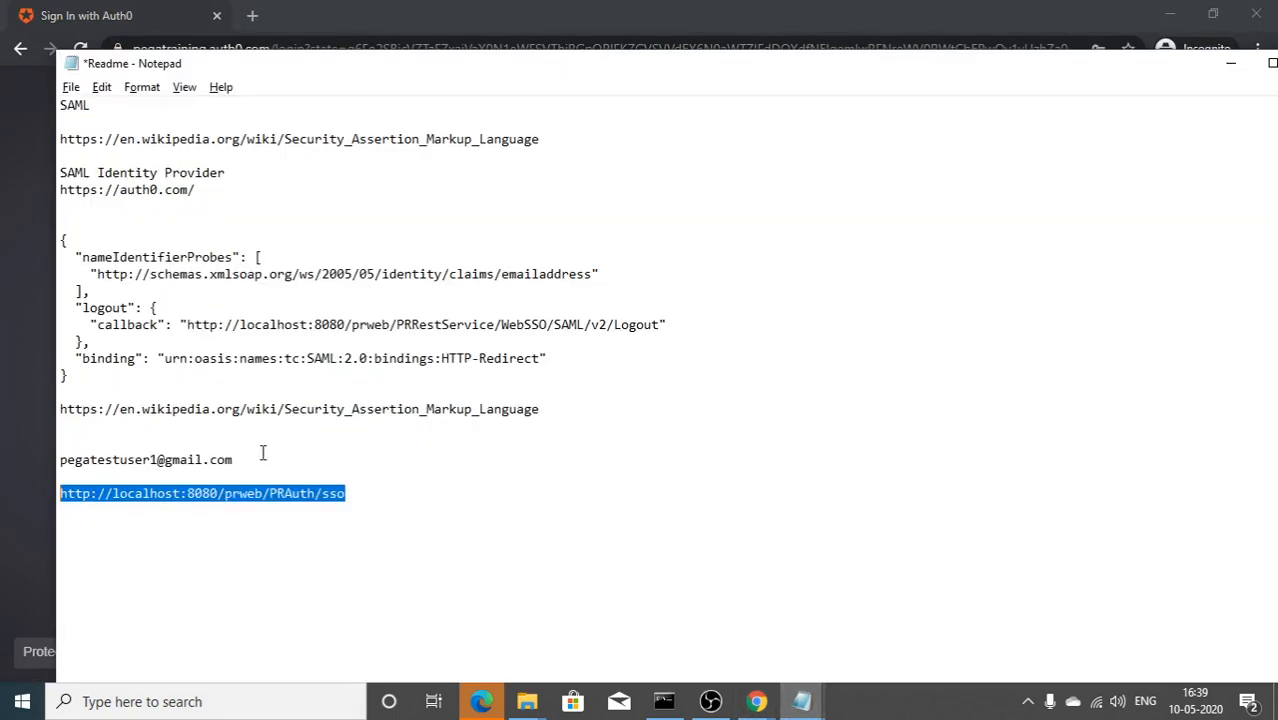
{"action": "left_click_drag", "start_coordinate": [234, 460], "coordinate": [42, 457]}
{"action": "key", "text": "alt+Tab"}
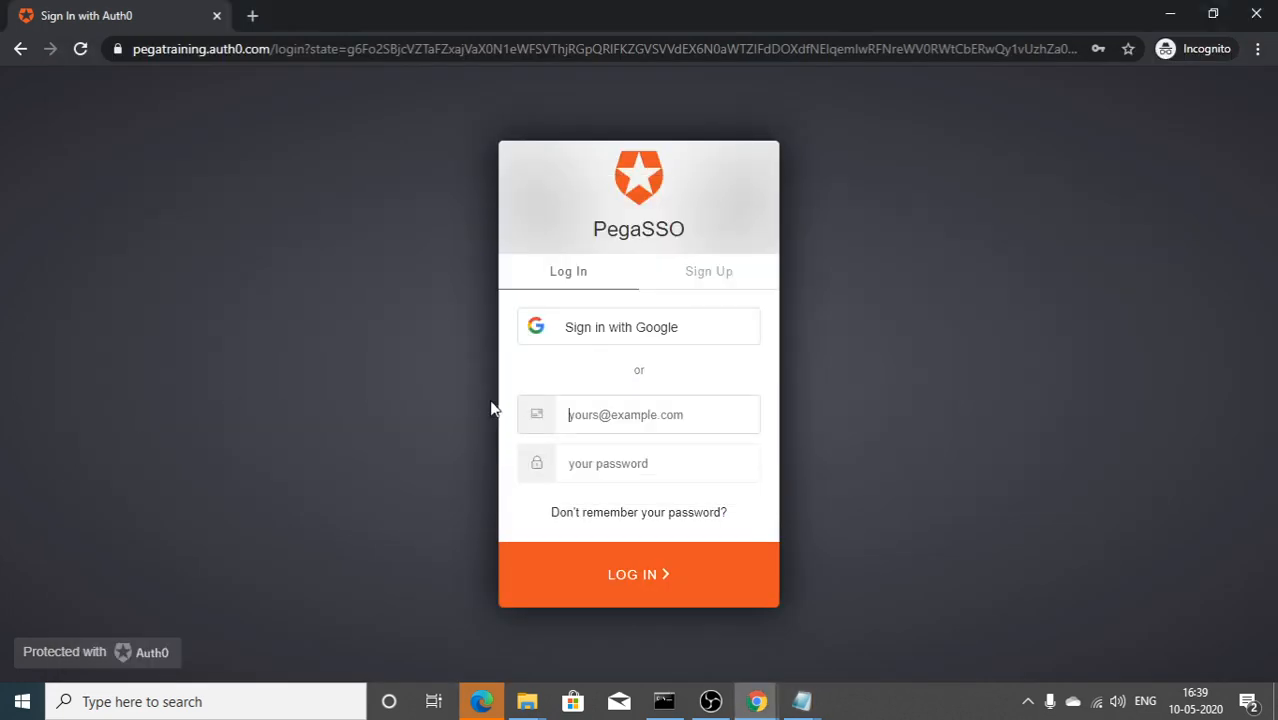
{"action": "key", "text": "ctrl+v"}
{"action": "left_click", "coordinate": [690, 455]}
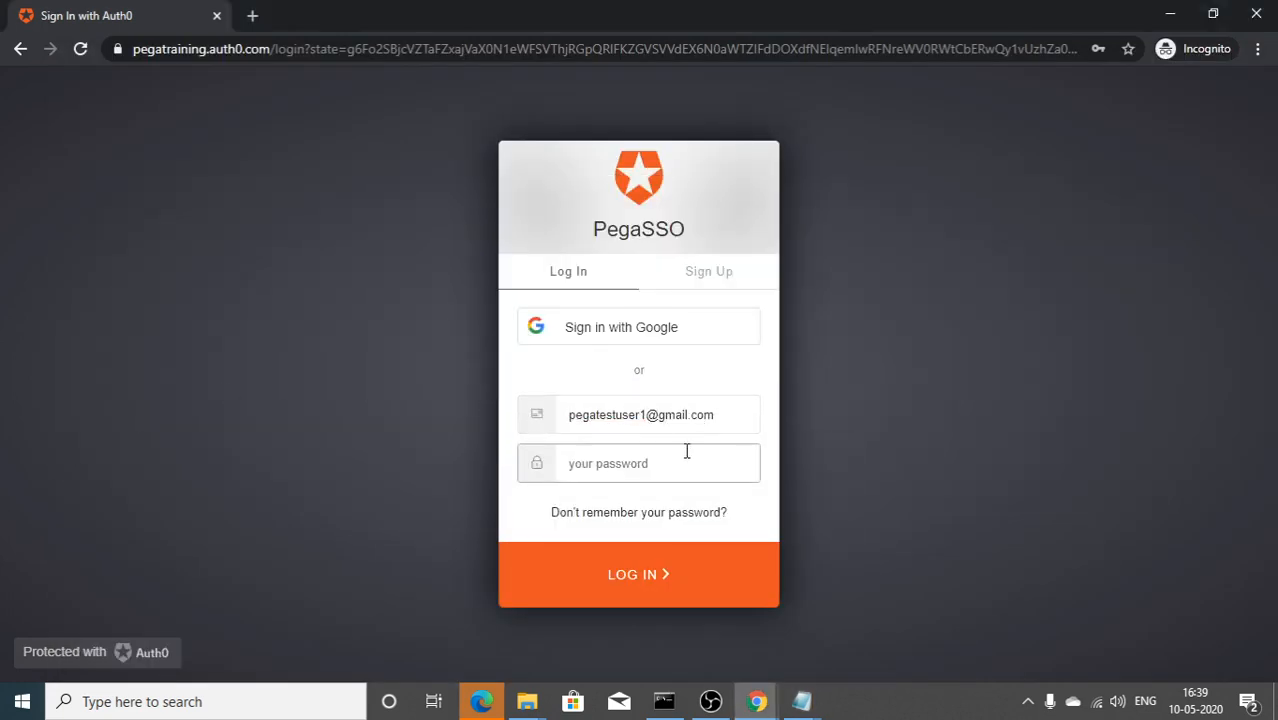
{"action": "type", "text": "•••"}
{"action": "key", "text": "BackSpace"}
{"action": "key", "text": "BackSpace"}
{"action": "key", "text": "BackSpace"}
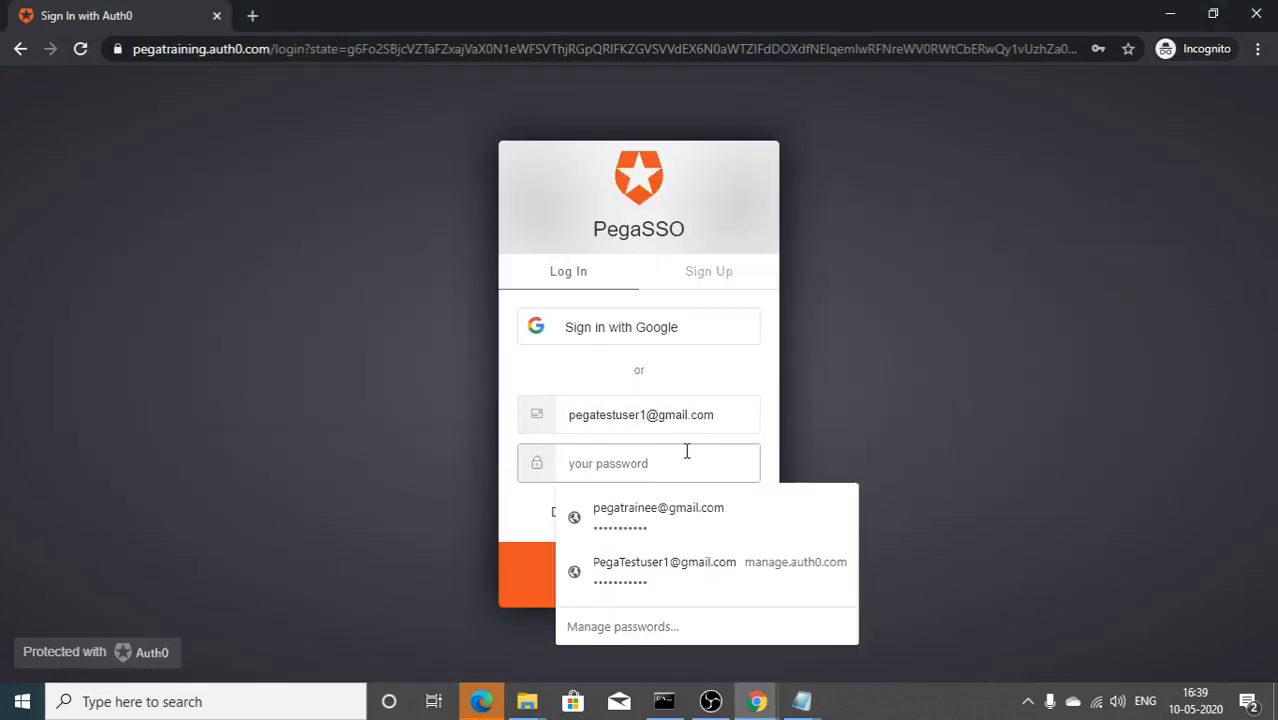
{"action": "type", "text": "••"}
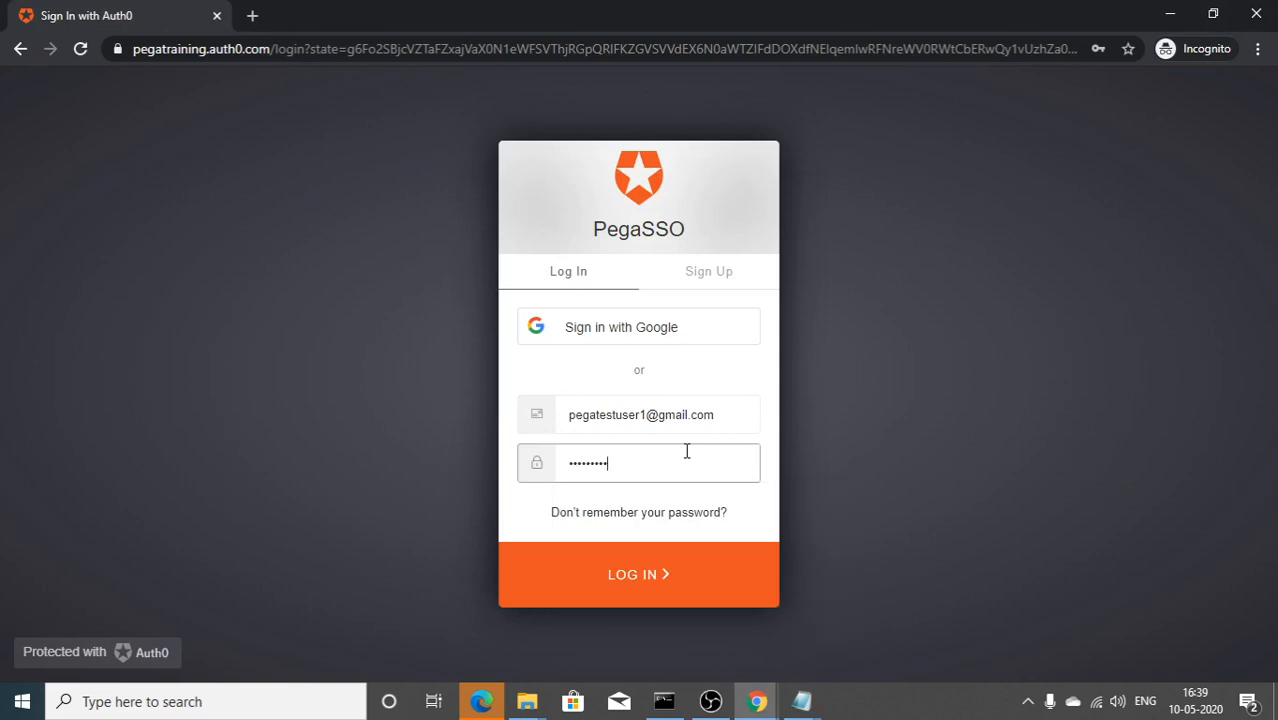
{"action": "key", "text": "Return"}
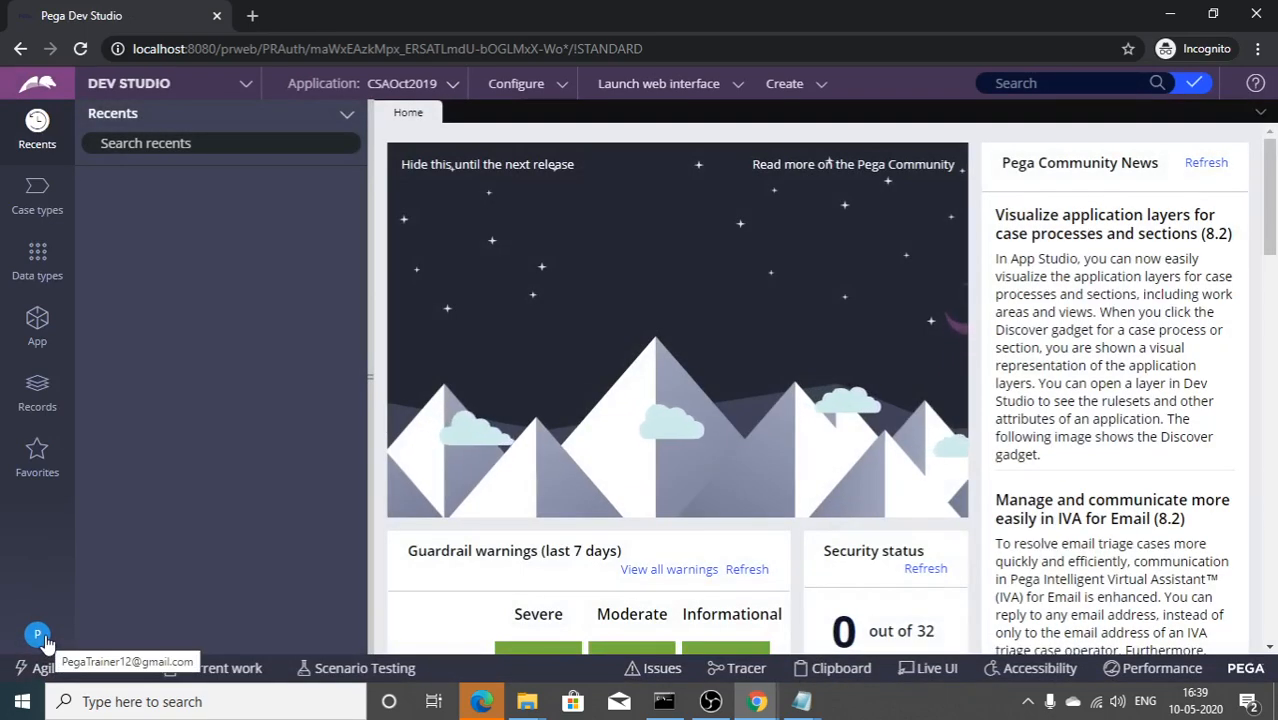
Step: View the signed-in operator's record, then log off Dev Studio via the profile menu
{"action": "left_click", "coordinate": [38, 636]}
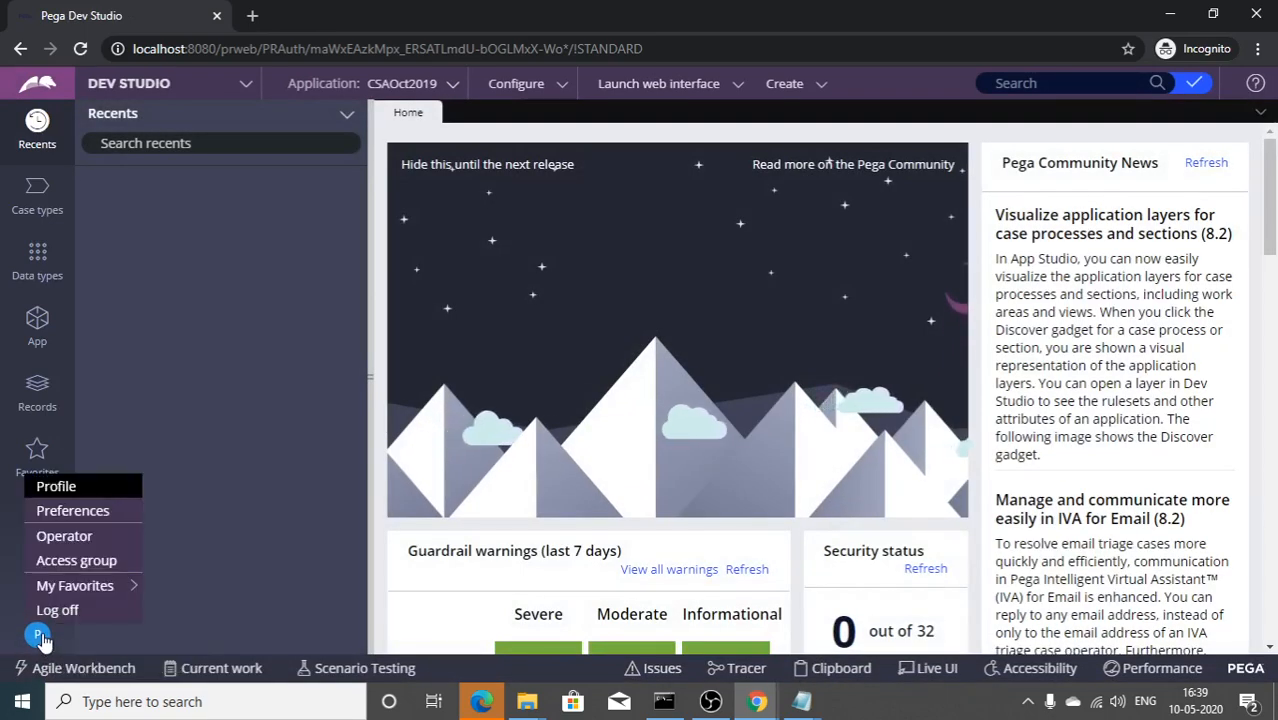
{"action": "left_click", "coordinate": [66, 535]}
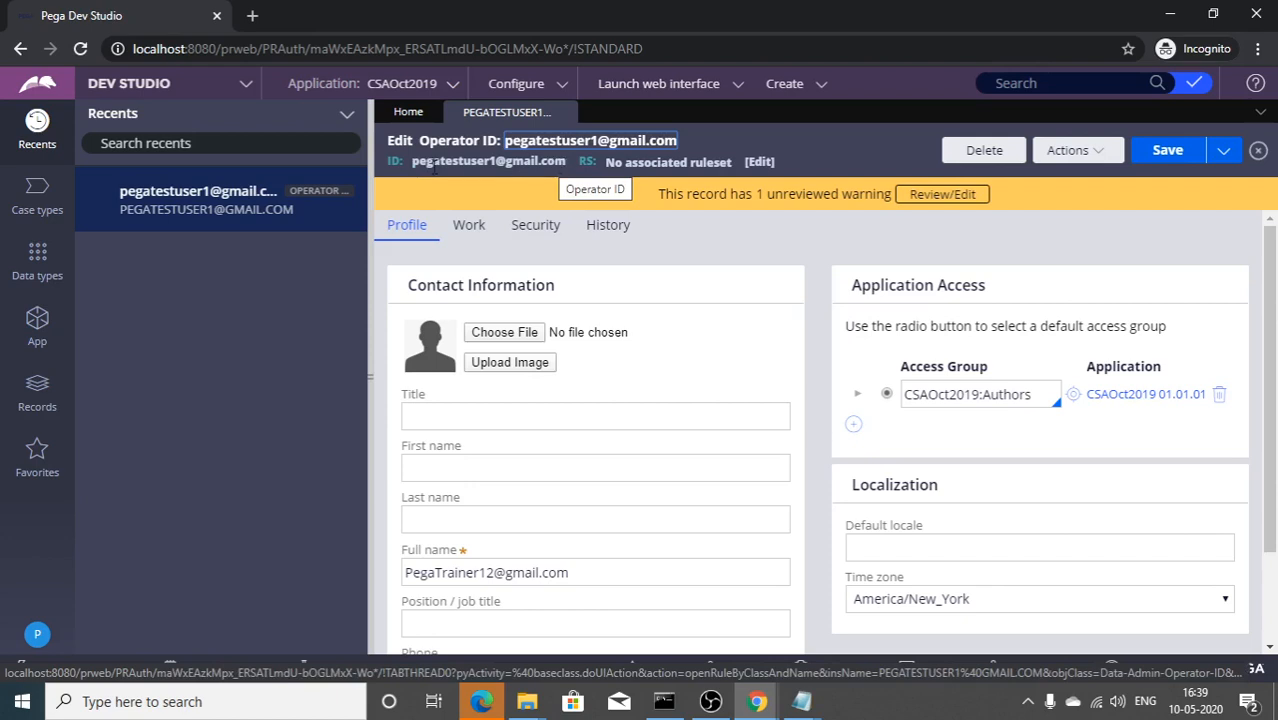
{"action": "left_click_drag", "start_coordinate": [410, 161], "coordinate": [567, 162]}
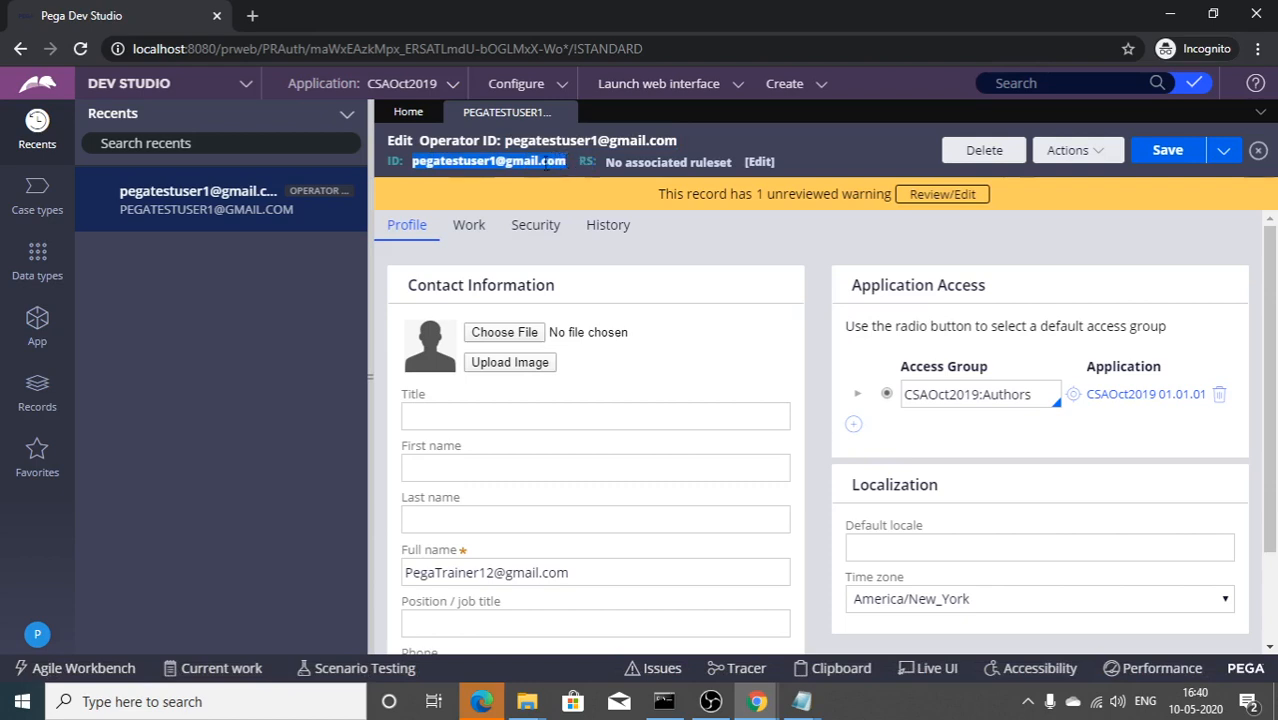
{"action": "left_click", "coordinate": [37, 633]}
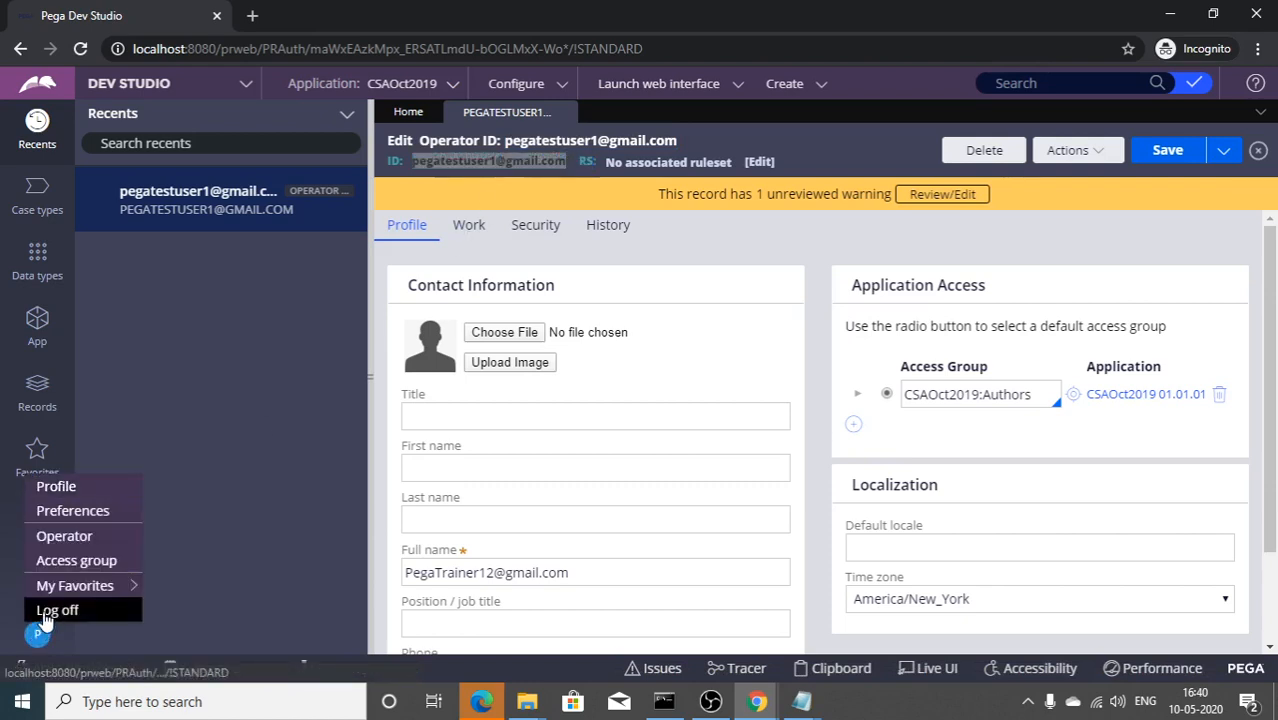
{"action": "left_click", "coordinate": [44, 612]}
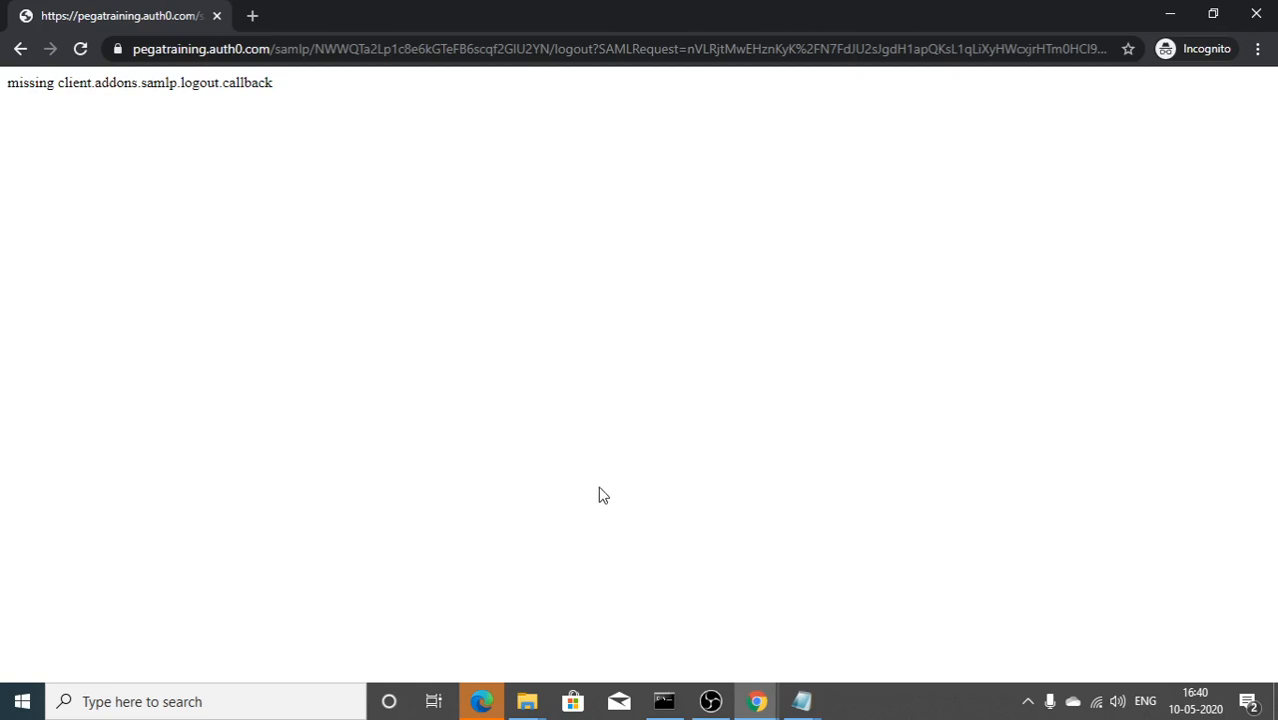
Step: Return to Auth0's Application Details window and scroll the SAML2 settings to the commented logout block
{"action": "key", "text": "alt+Tab"}
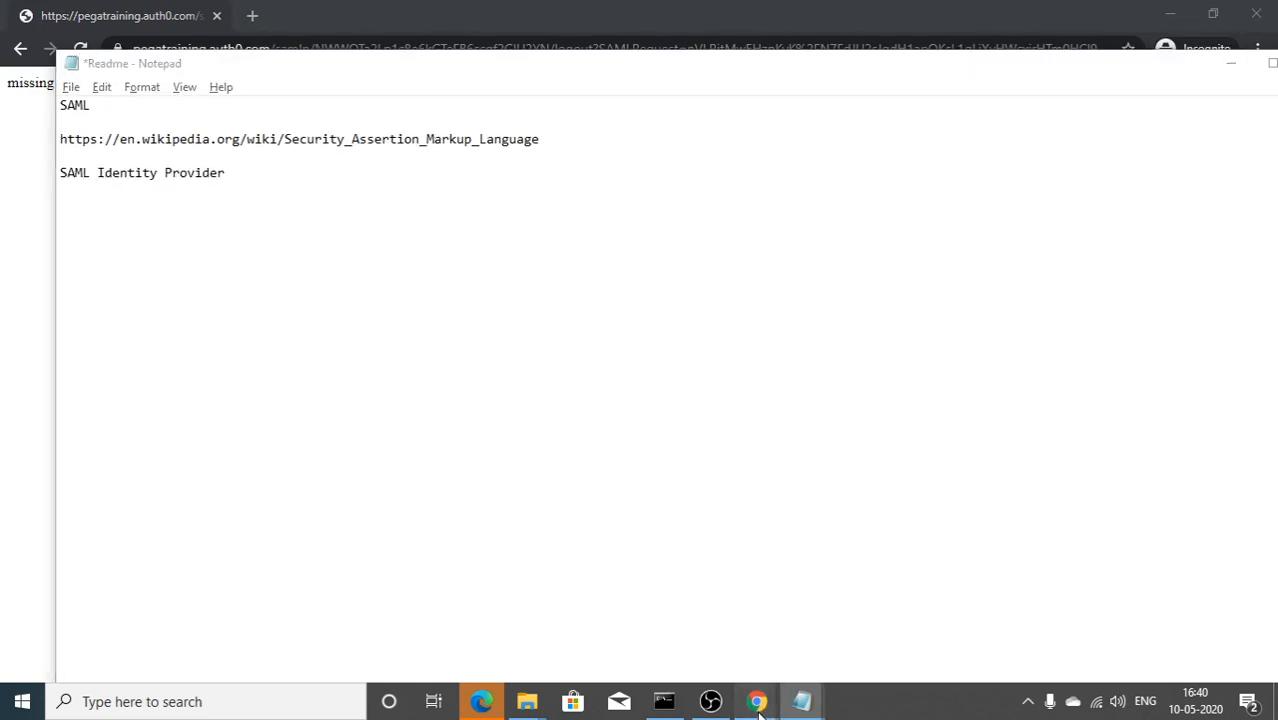
{"action": "mouse_move", "coordinate": [757, 701]}
{"action": "left_click", "coordinate": [643, 637]}
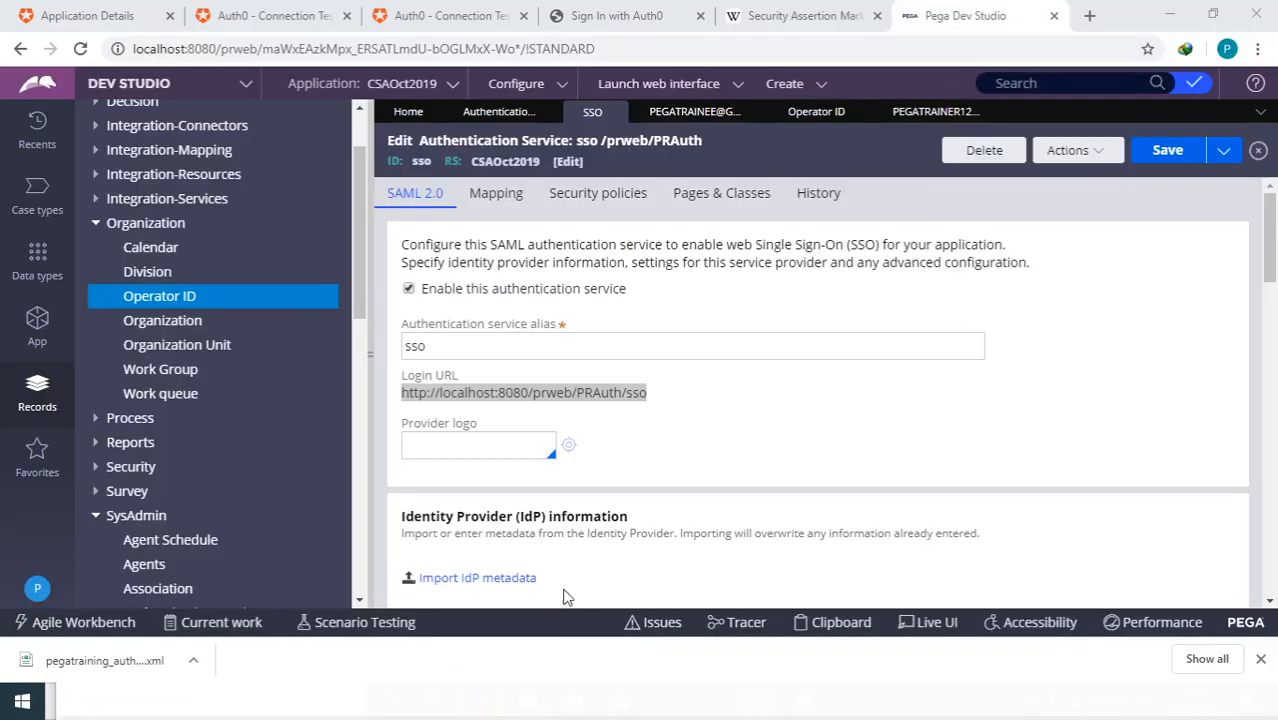
{"action": "left_click", "coordinate": [56, 18]}
{"action": "scroll", "coordinate": [499, 422], "scroll_direction": "down", "scroll_amount": 3}
{"action": "scroll", "coordinate": [489, 400], "scroll_direction": "up", "scroll_amount": 3}
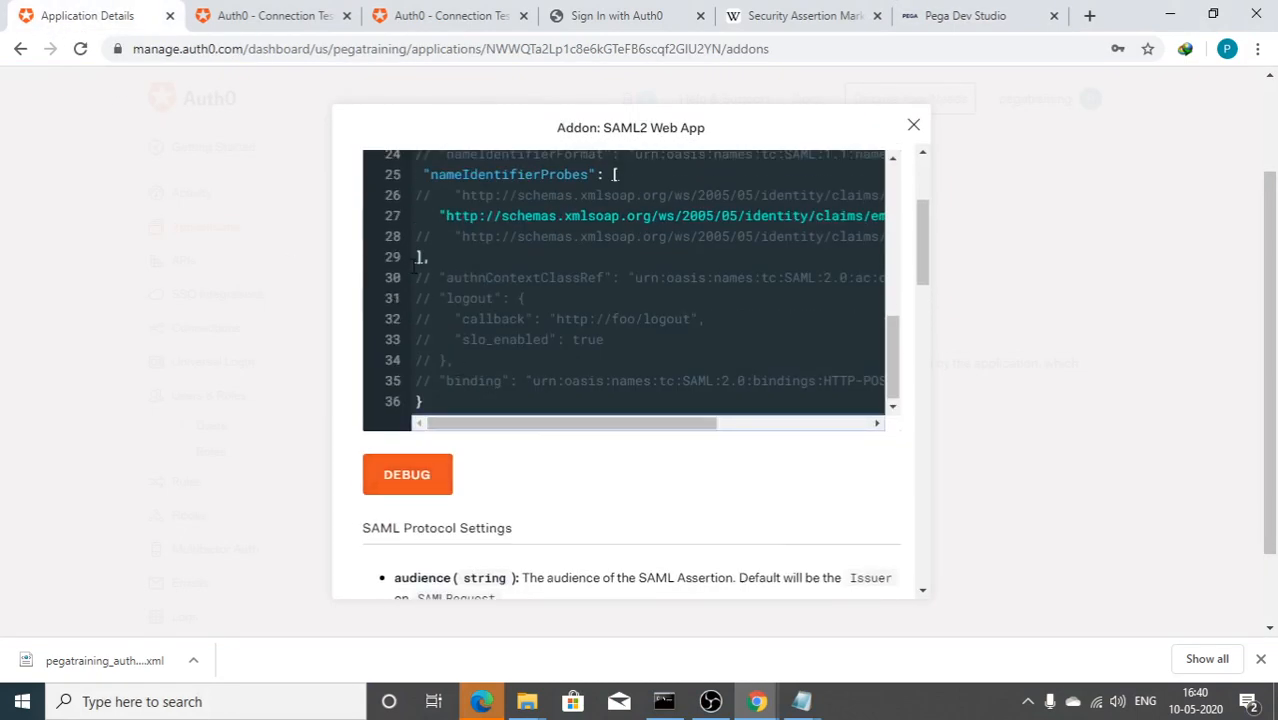
{"action": "left_click", "coordinate": [421, 298]}
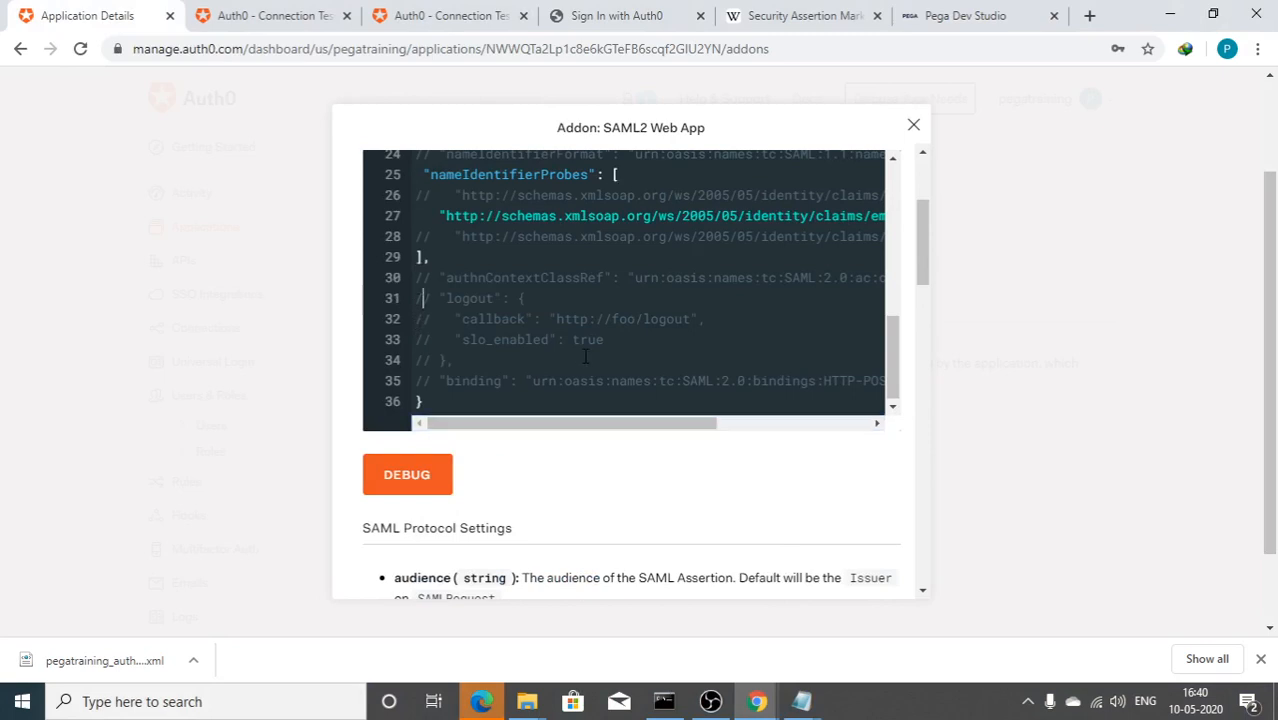
{"action": "key", "text": "Delete"}
{"action": "key", "text": "Delete"}
{"action": "key", "text": "Delete"}
{"action": "key", "text": "Delete"}
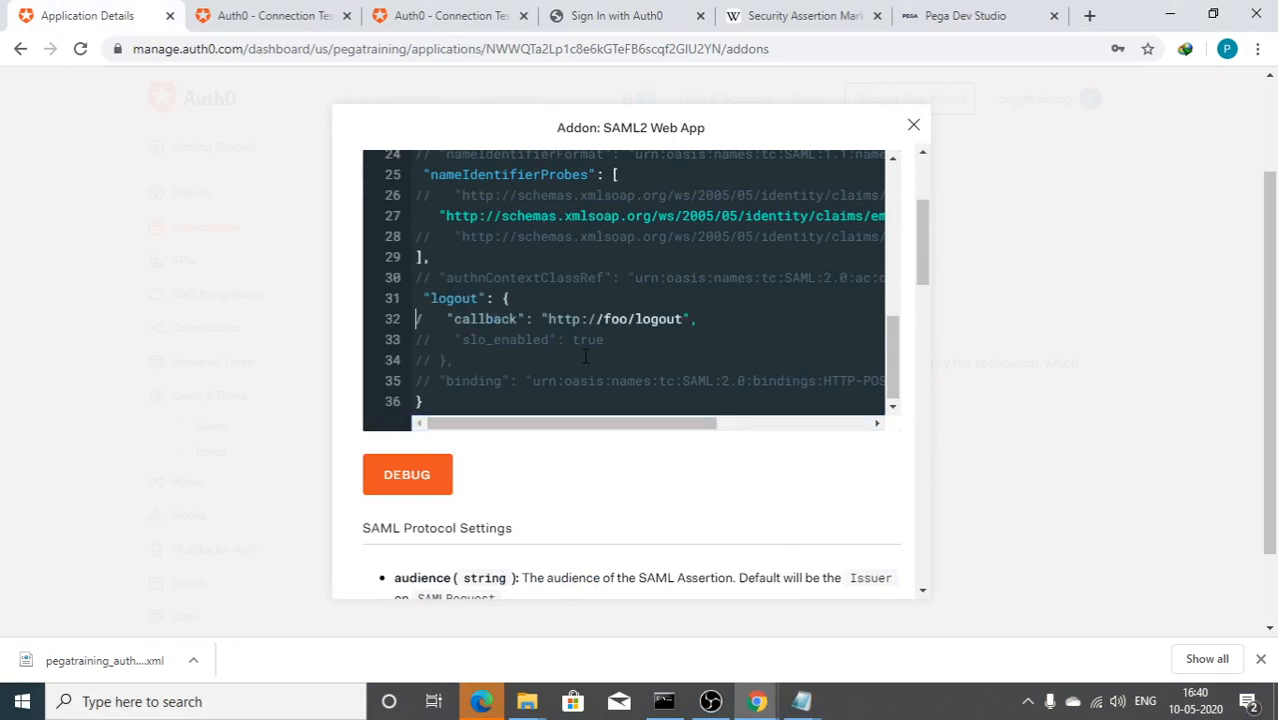
{"action": "key", "text": "Down"}
{"action": "key", "text": "shift+End"}
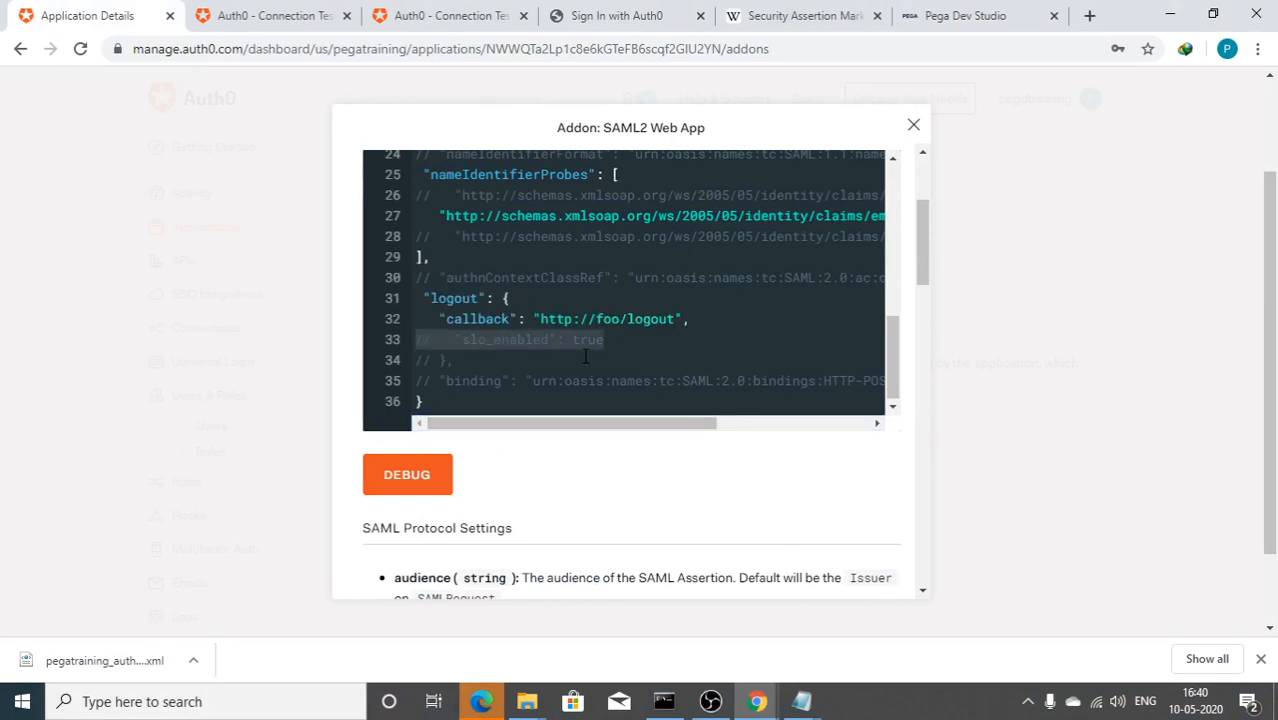
{"action": "key", "text": "Delete"}
{"action": "key", "text": "Down"}
{"action": "key", "text": "Delete"}
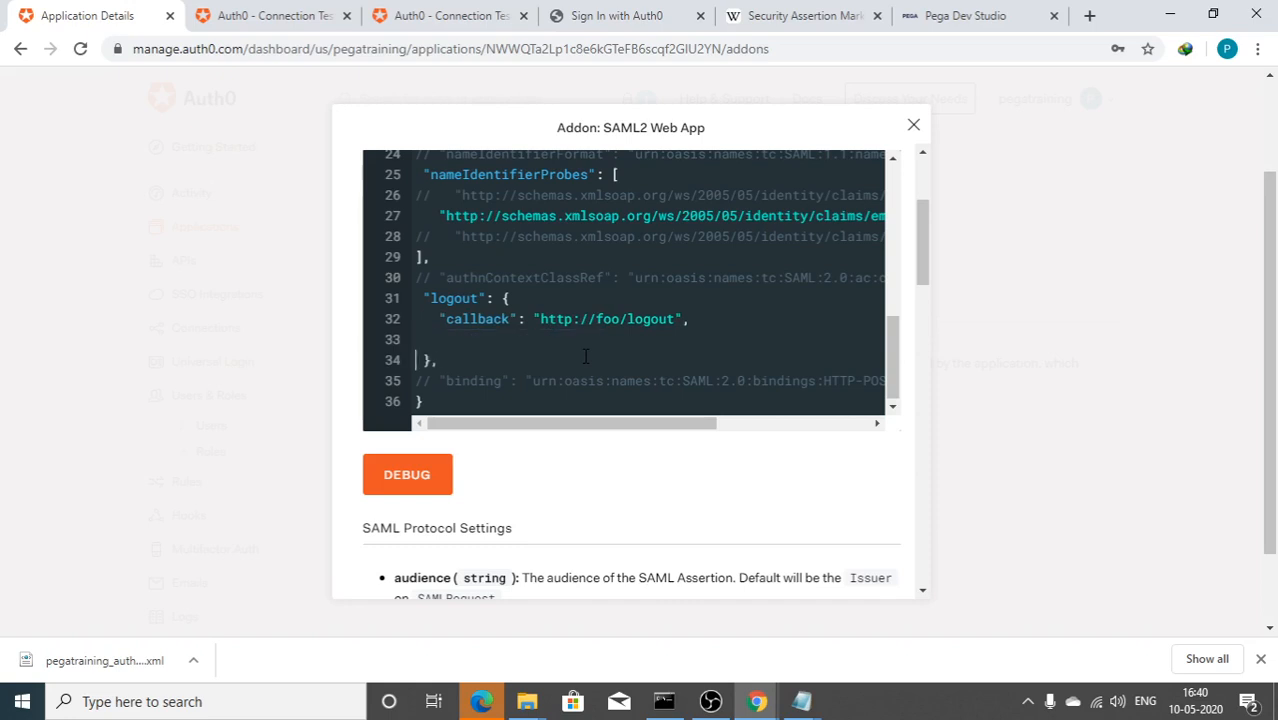
{"action": "key", "text": "Delete"}
{"action": "key", "text": "Delete"}
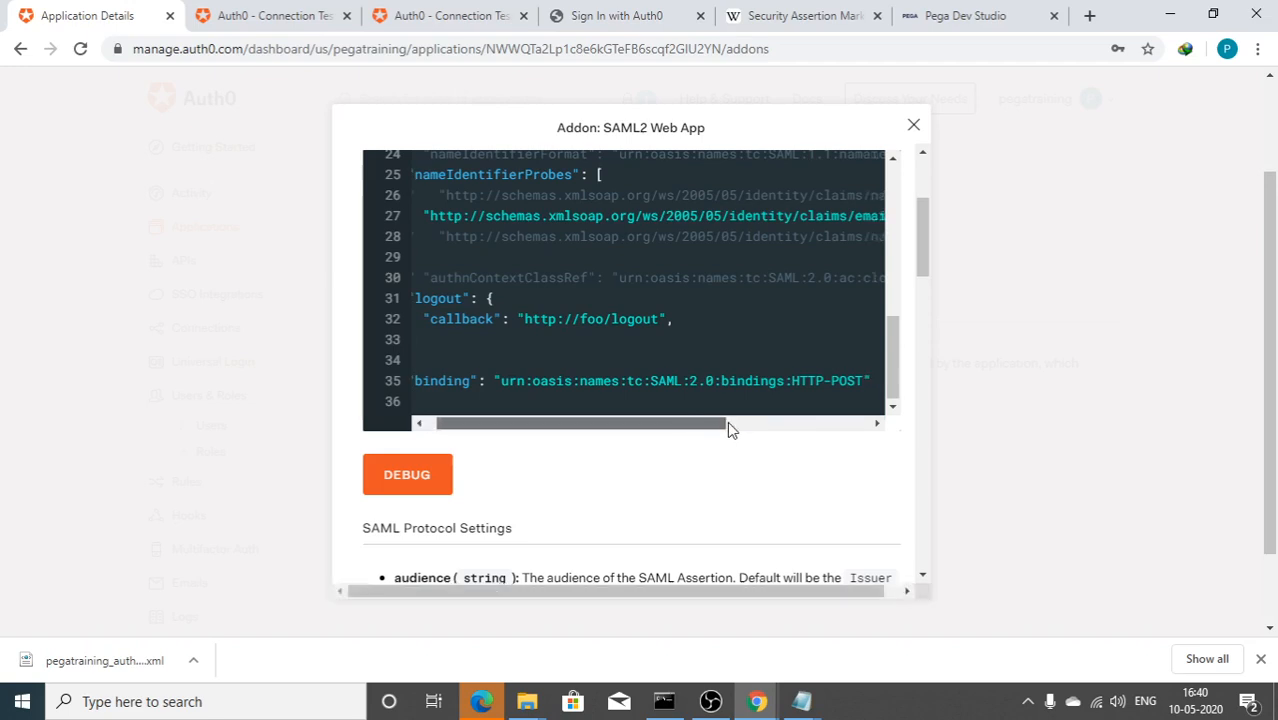
{"action": "scroll", "coordinate": [727, 421], "scroll_direction": "right", "scroll_amount": 2}
Step: Copy the HTTP-Redirect binding URN from the Readme notes in Notepad
{"action": "mouse_move", "coordinate": [801, 701]}
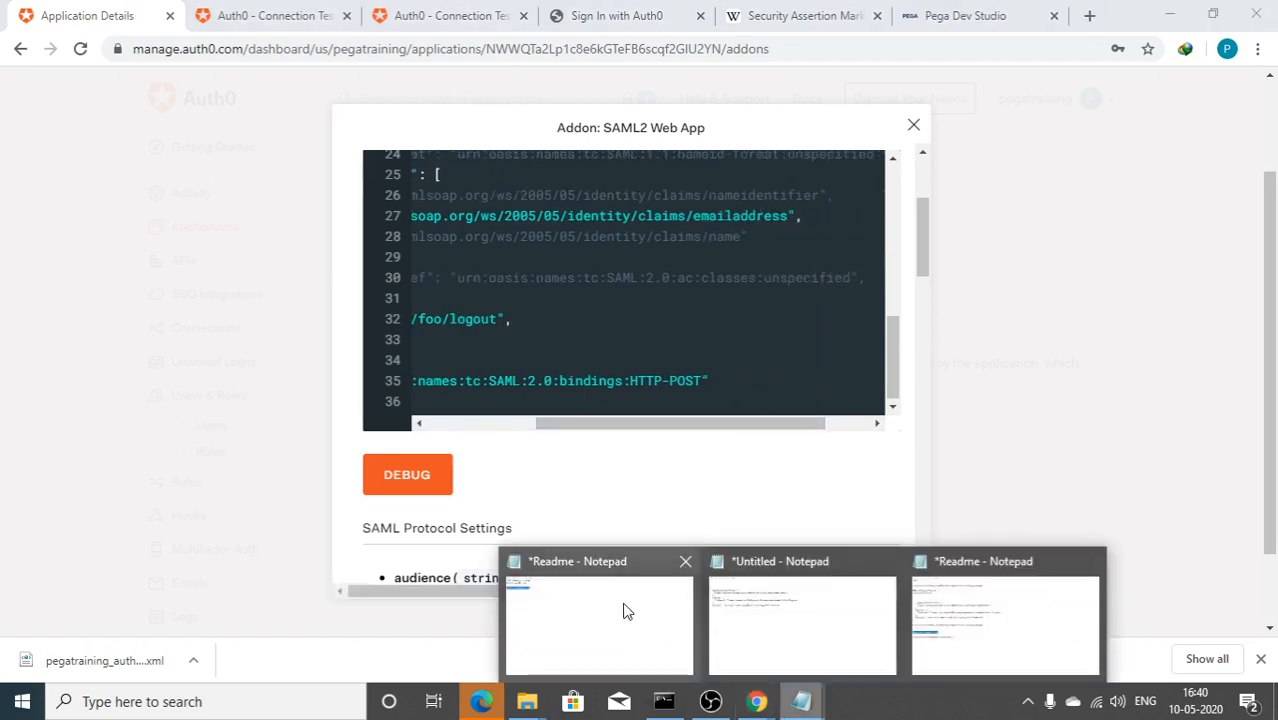
{"action": "left_click", "coordinate": [941, 643]}
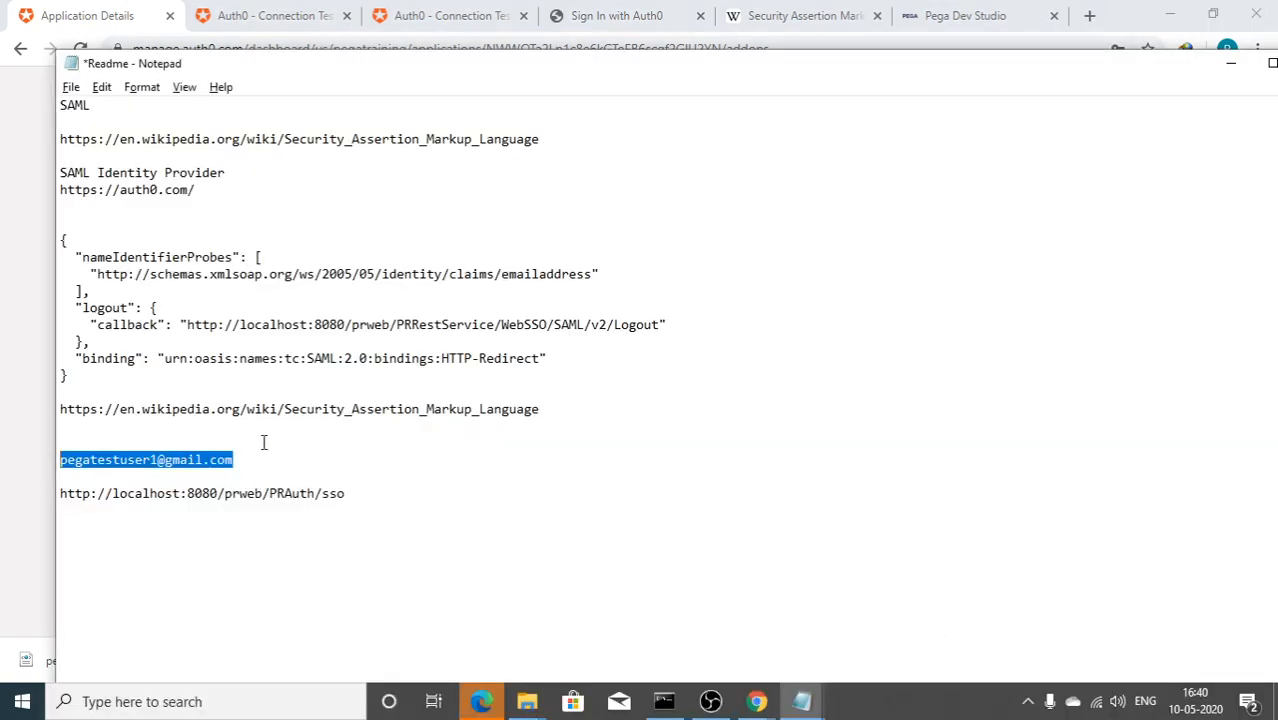
{"action": "left_click_drag", "start_coordinate": [552, 361], "coordinate": [155, 356]}
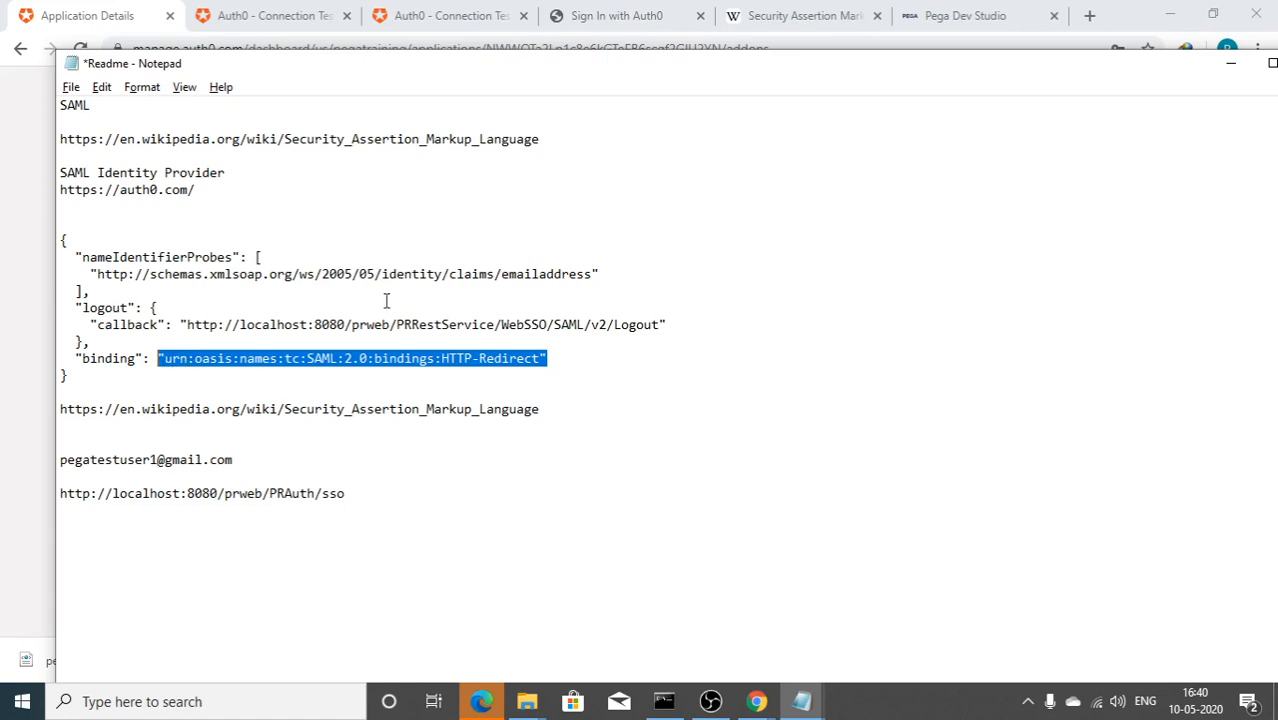
{"action": "left_click", "coordinate": [160, 358]}
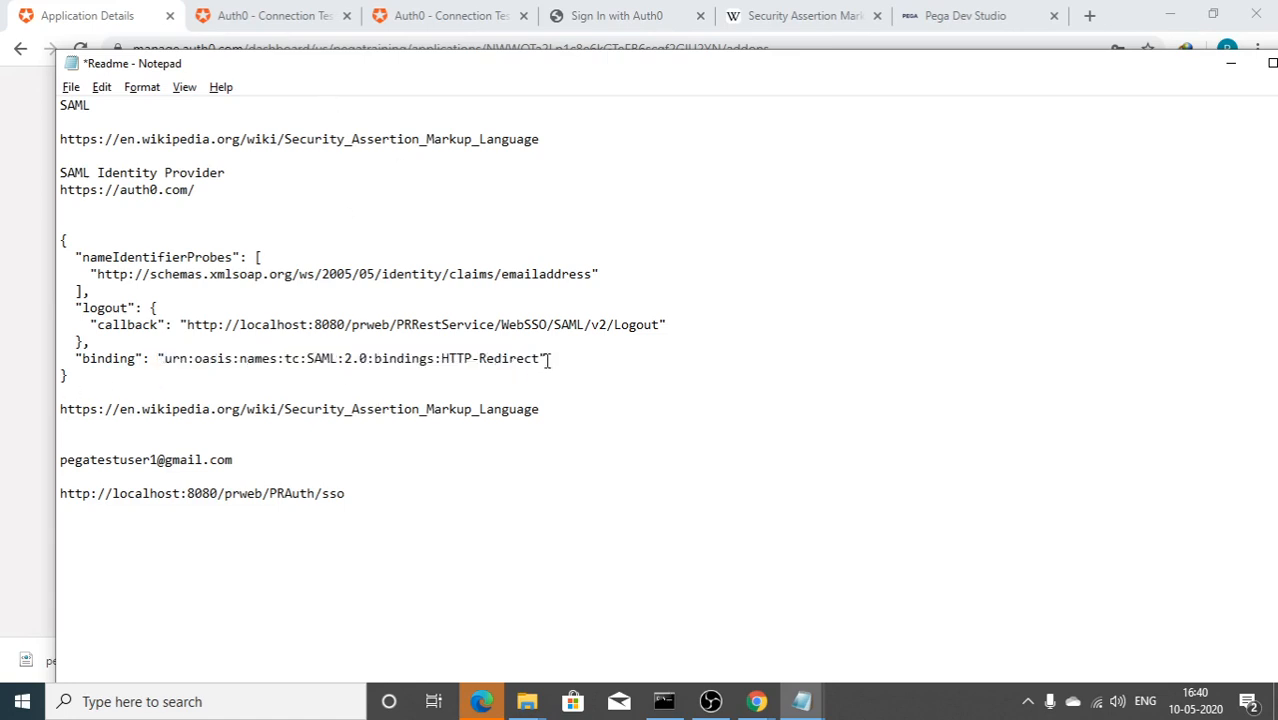
{"action": "left_click_drag", "start_coordinate": [548, 358], "coordinate": [158, 358]}
{"action": "key", "text": "ctrl+c"}
Step: Replace HTTP-POST in Auth0's SAML2 binding line with the copied HTTP-Redirect value
{"action": "key", "text": "alt+Tab"}
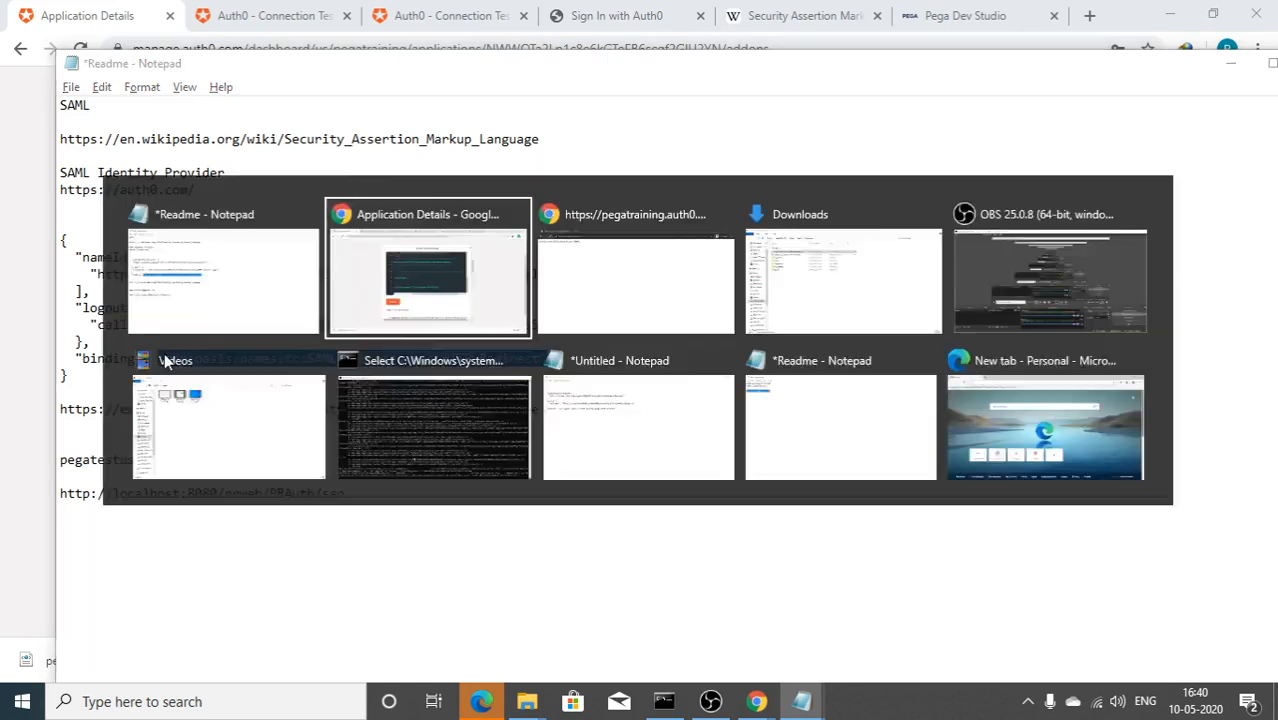
{"action": "left_click_drag", "start_coordinate": [707, 425], "coordinate": [590, 427]}
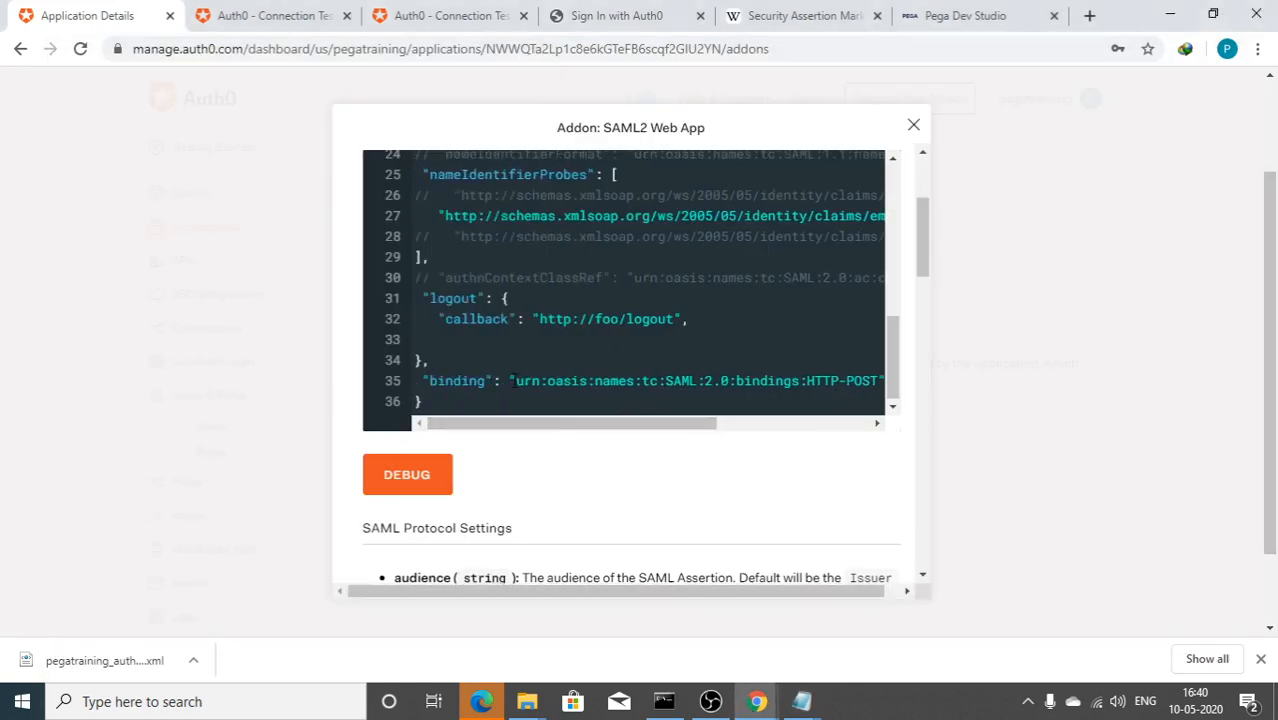
{"action": "left_click", "coordinate": [515, 381], "text": "shift"}
{"action": "left_click", "coordinate": [502, 381], "text": "shift"}
{"action": "left_click", "coordinate": [512, 381], "text": "shift"}
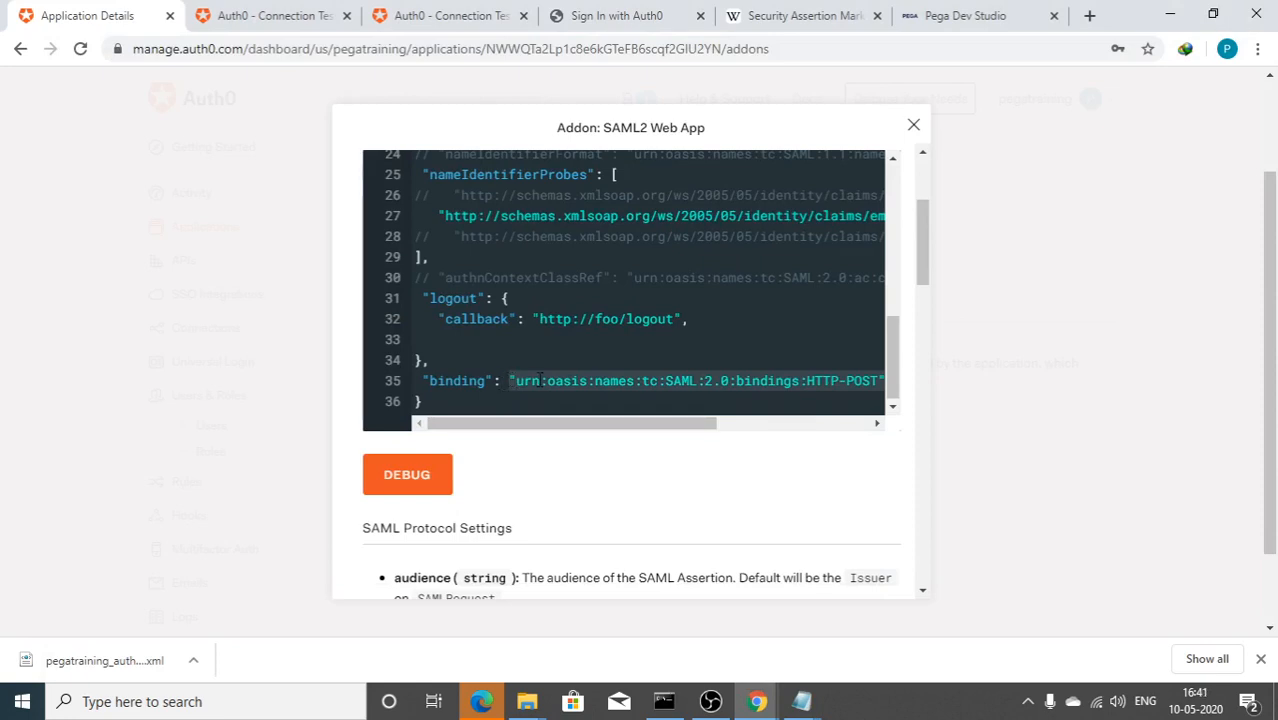
{"action": "key", "text": "ctrl+v"}
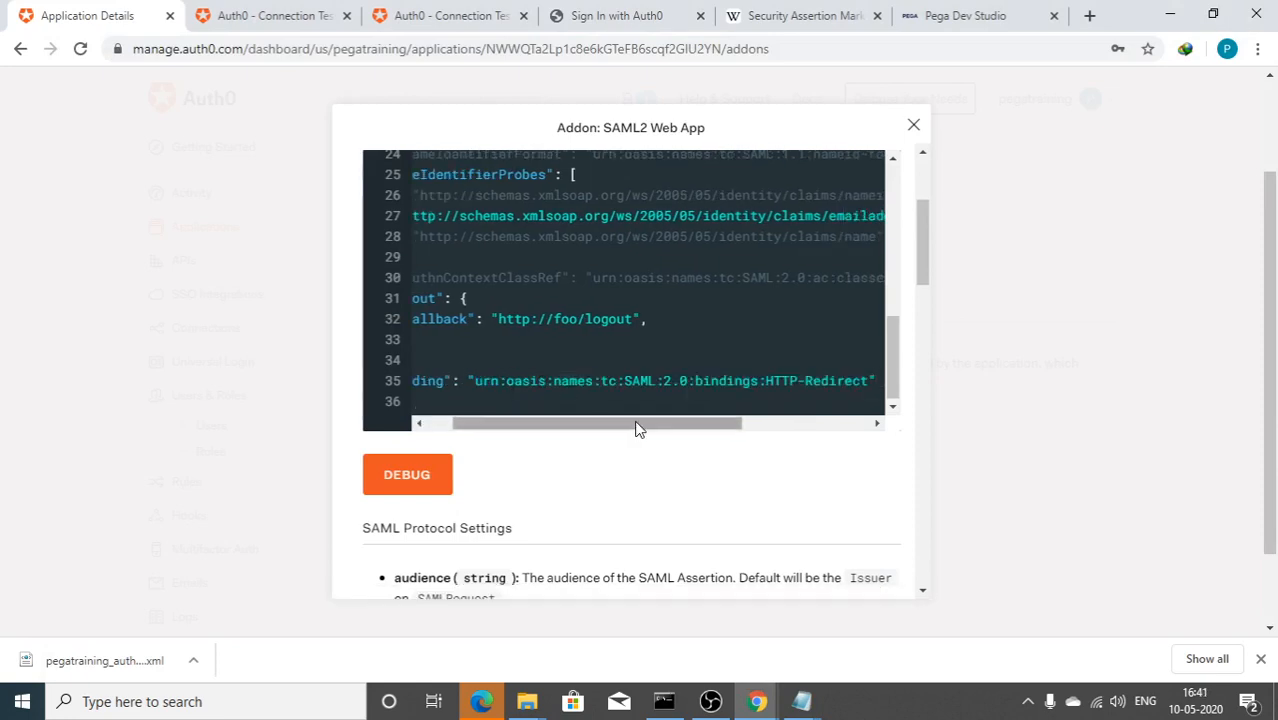
{"action": "left_click_drag", "start_coordinate": [636, 425], "coordinate": [536, 430]}
{"action": "key", "text": "alt+Tab"}
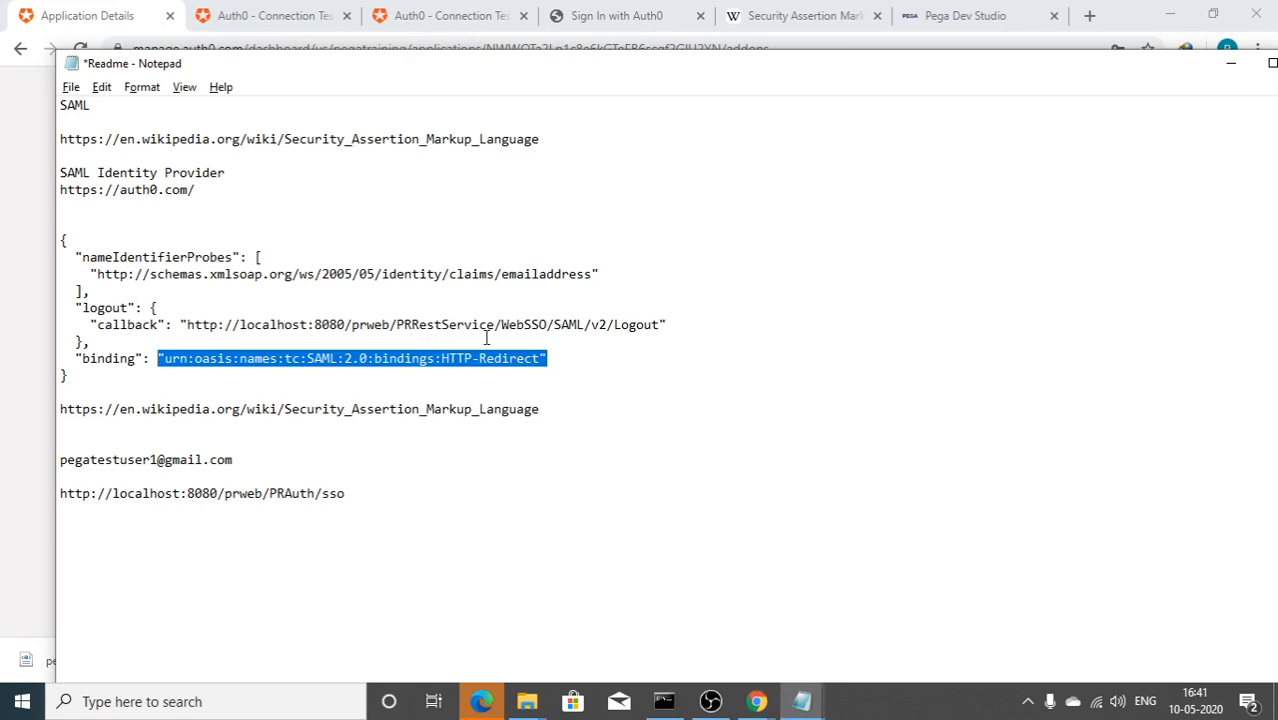
{"action": "left_click", "coordinate": [924, 14]}
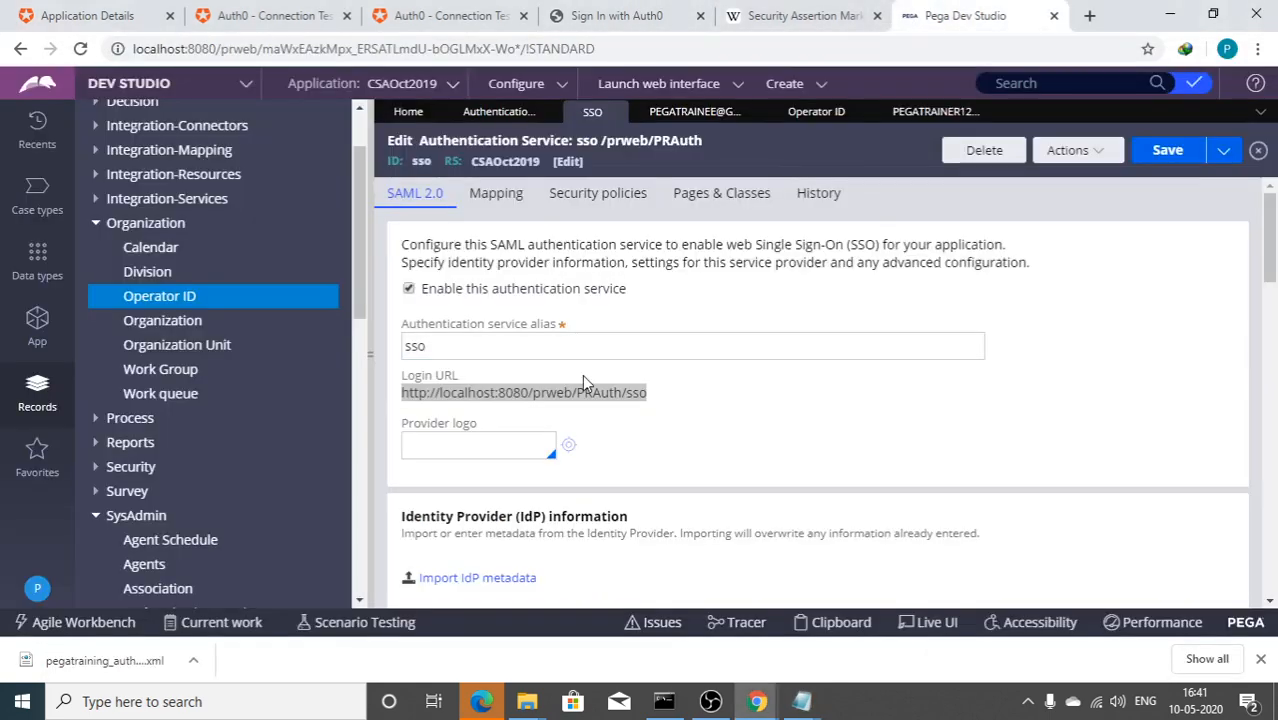
Step: Copy the Redirect logout location URL from the sso authentication service form
{"action": "scroll", "coordinate": [582, 375], "scroll_direction": "down", "scroll_amount": 10}
{"action": "scroll", "coordinate": [562, 305], "scroll_direction": "down", "scroll_amount": 10}
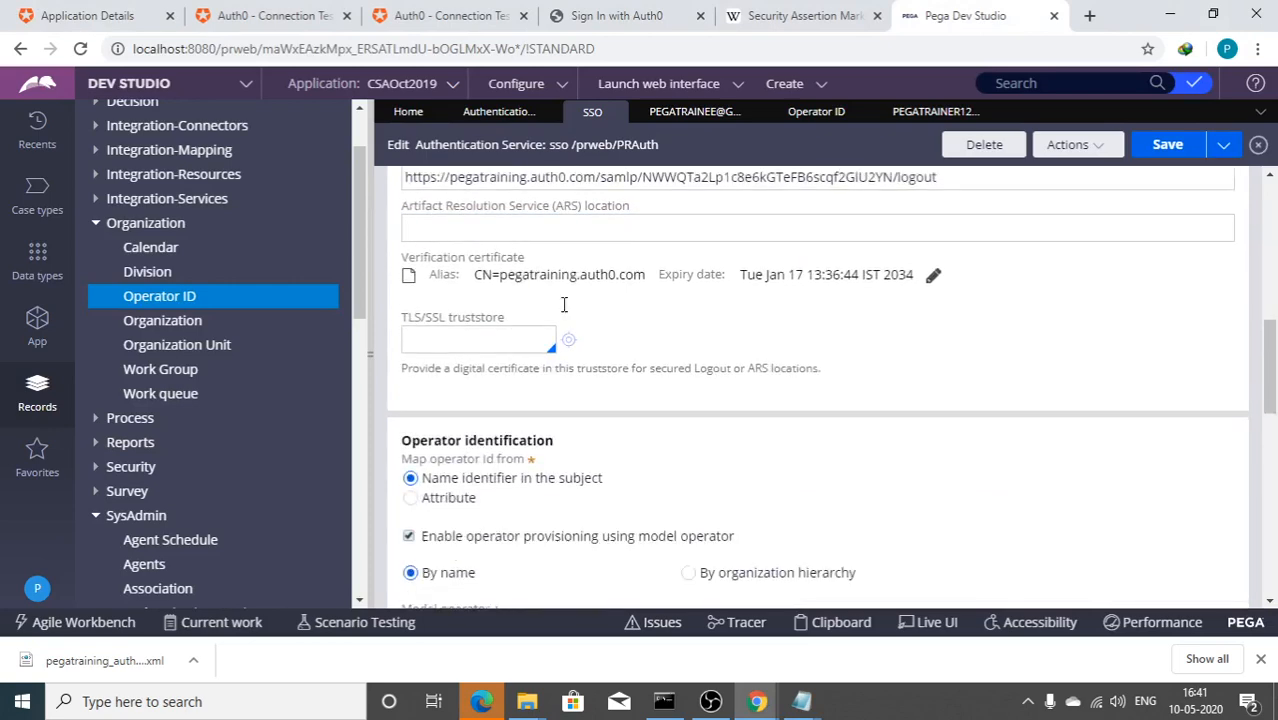
{"action": "scroll", "coordinate": [503, 398], "scroll_direction": "down", "scroll_amount": 1}
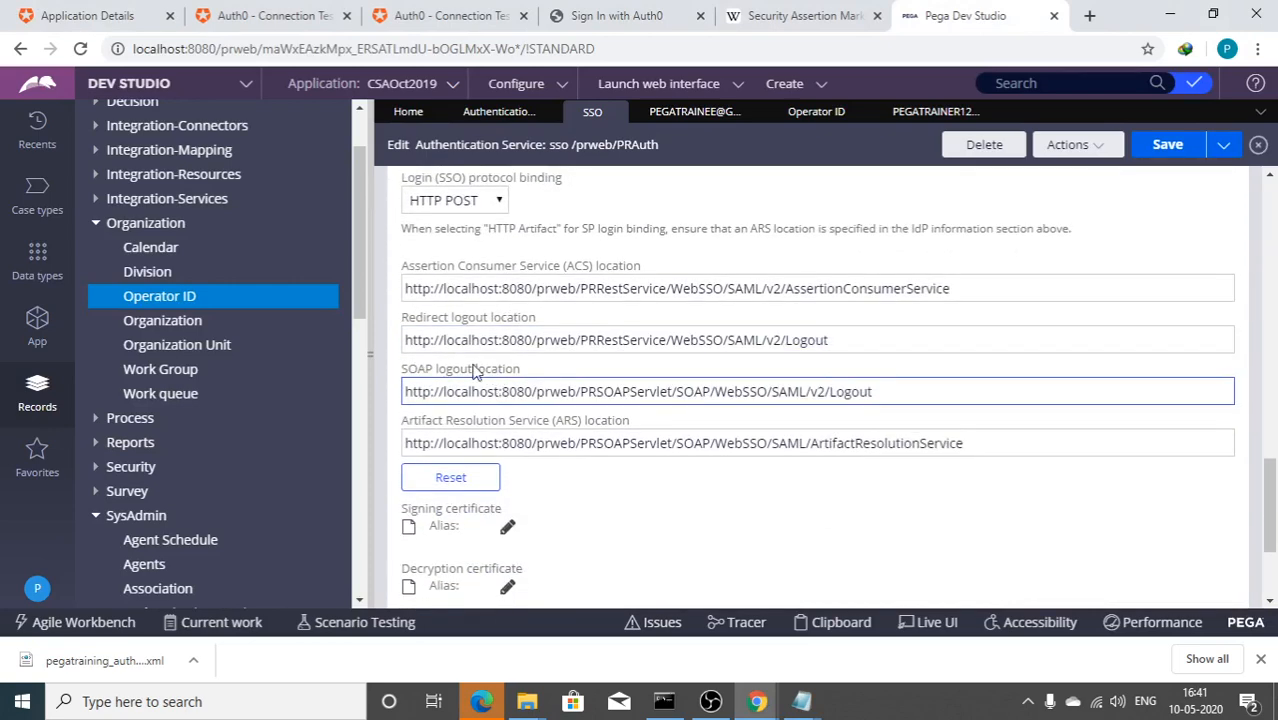
{"action": "left_click", "coordinate": [414, 338]}
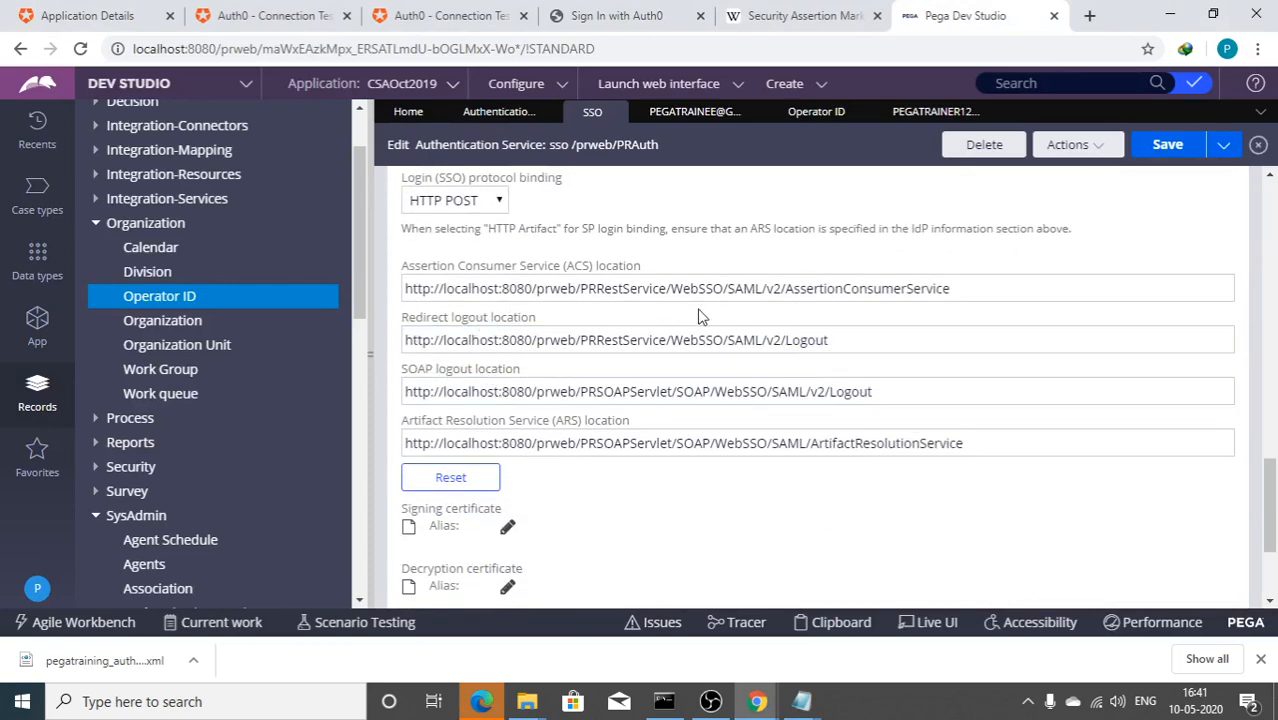
{"action": "left_click_drag", "start_coordinate": [835, 340], "coordinate": [305, 302]}
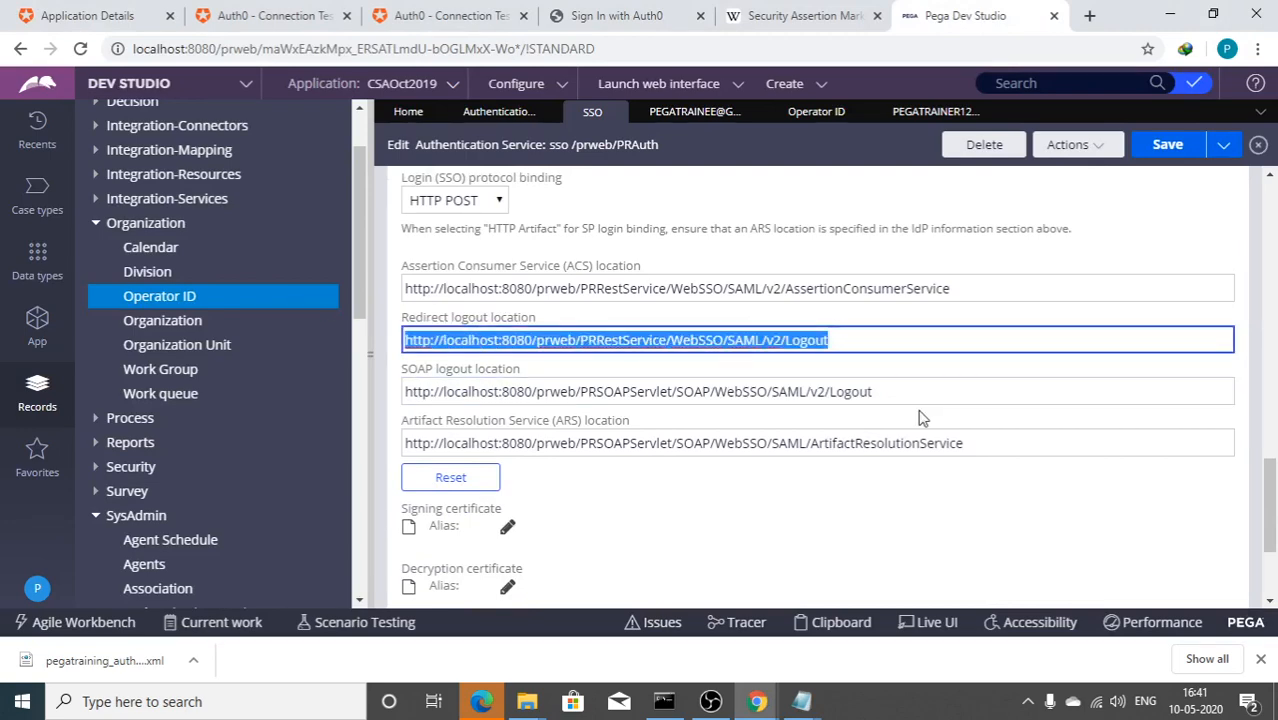
{"action": "left_click", "coordinate": [88, 15]}
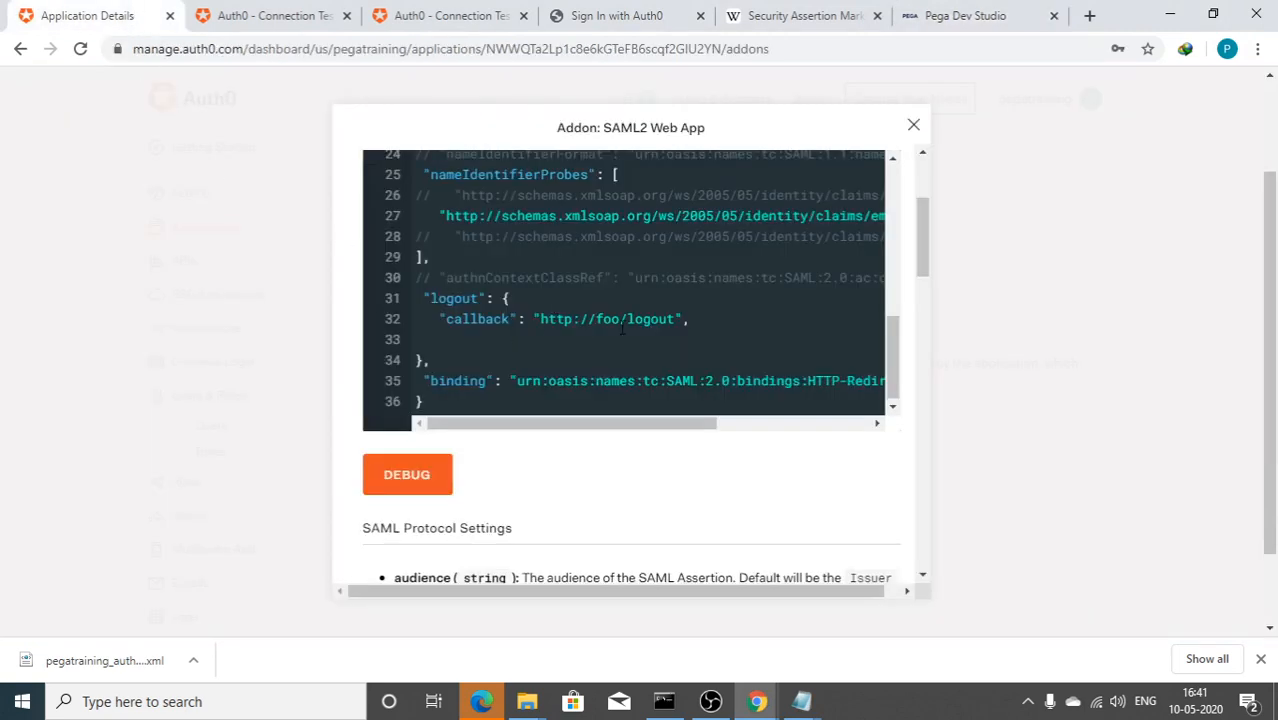
{"action": "left_click_drag", "start_coordinate": [674, 318], "coordinate": [558, 318]}
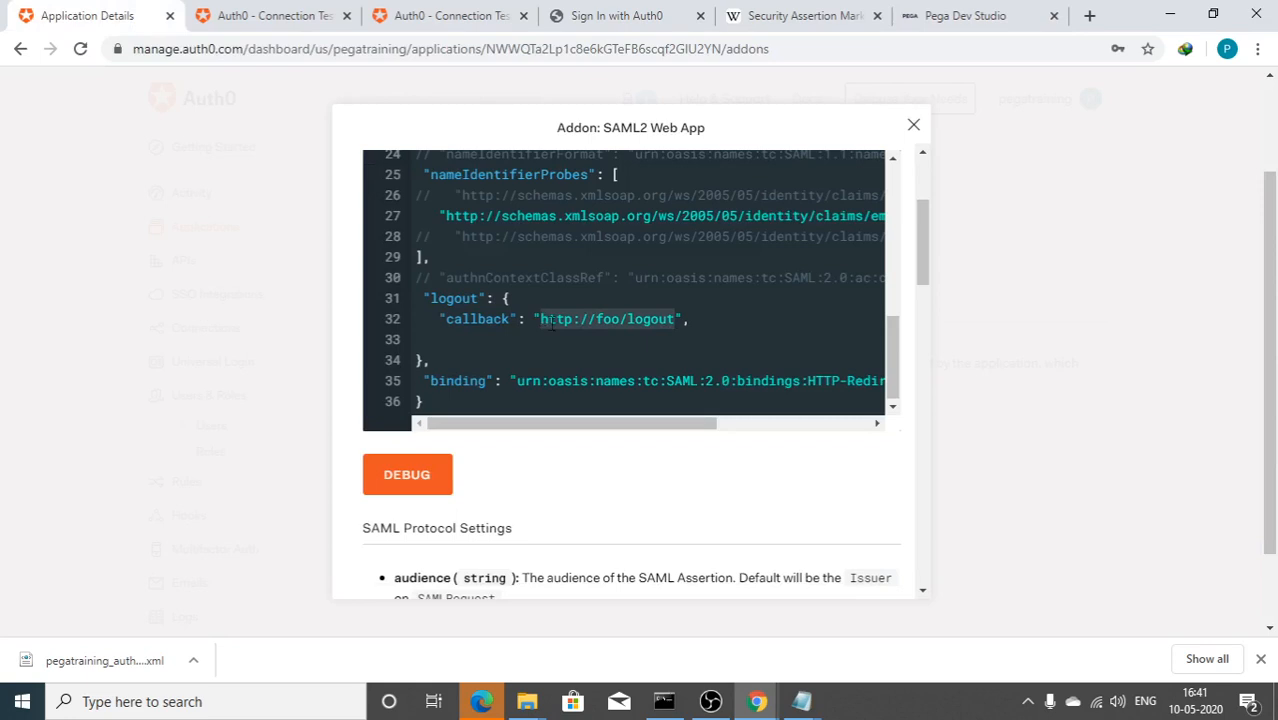
{"action": "type", "text": "http://localhost:8080/prweb/PRRestService/WebSSO/SAML/v2/logout"}
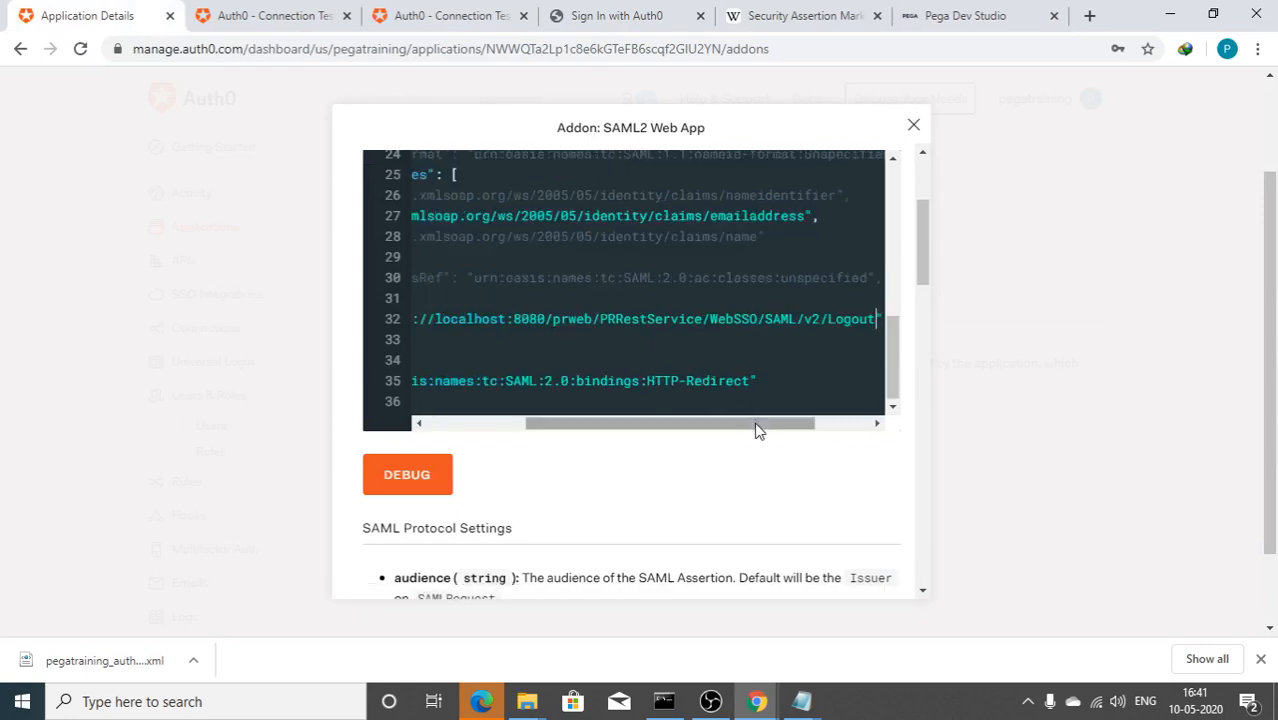
{"action": "left_click_drag", "start_coordinate": [755, 424], "coordinate": [575, 430]}
{"action": "scroll", "coordinate": [478, 312], "scroll_direction": "down", "scroll_amount": 2}
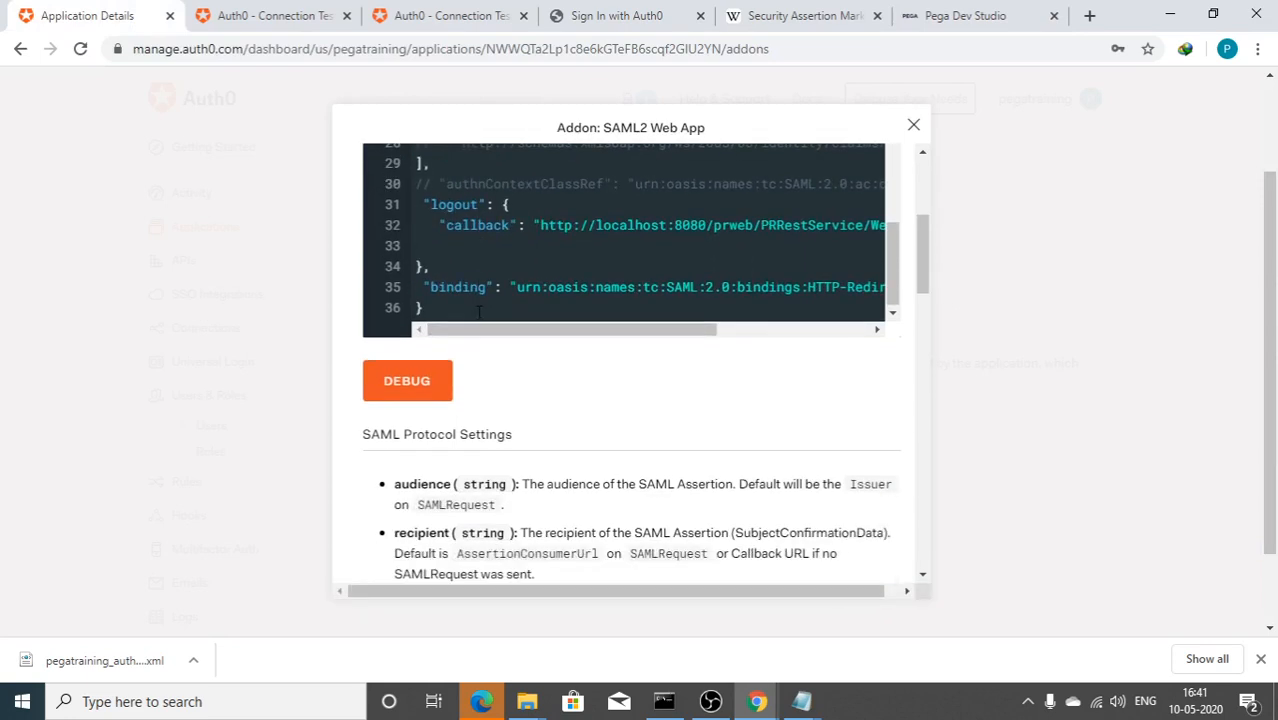
{"action": "left_click_drag", "start_coordinate": [484, 333], "coordinate": [826, 342]}
{"action": "left_click_drag", "start_coordinate": [673, 343], "coordinate": [465, 330]}
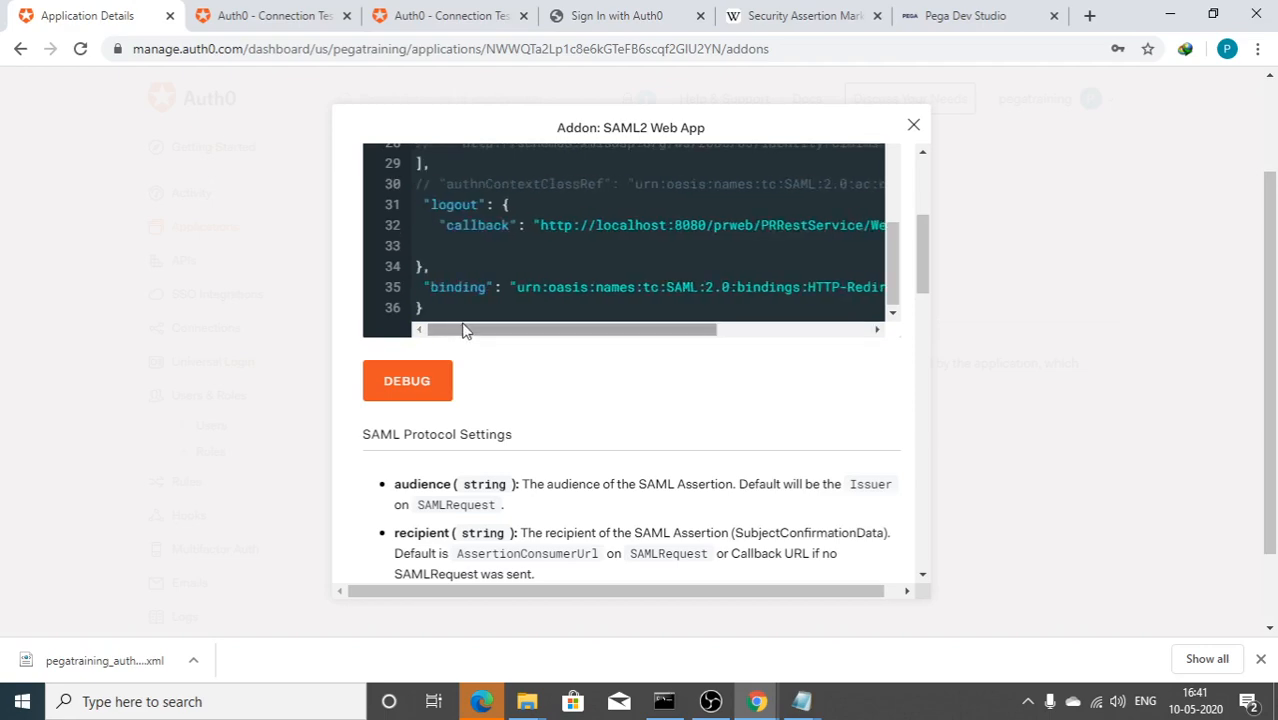
{"action": "scroll", "coordinate": [475, 284], "scroll_direction": "down", "scroll_amount": 10}
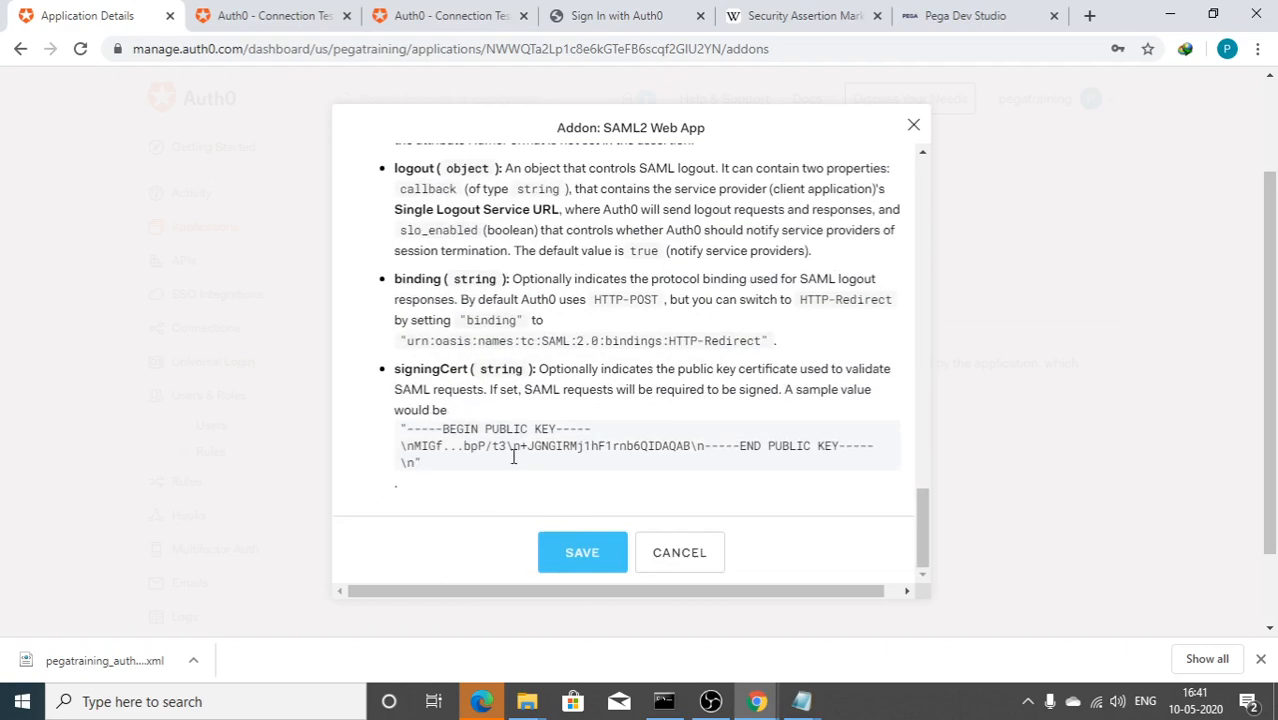
{"action": "left_click", "coordinate": [585, 553]}
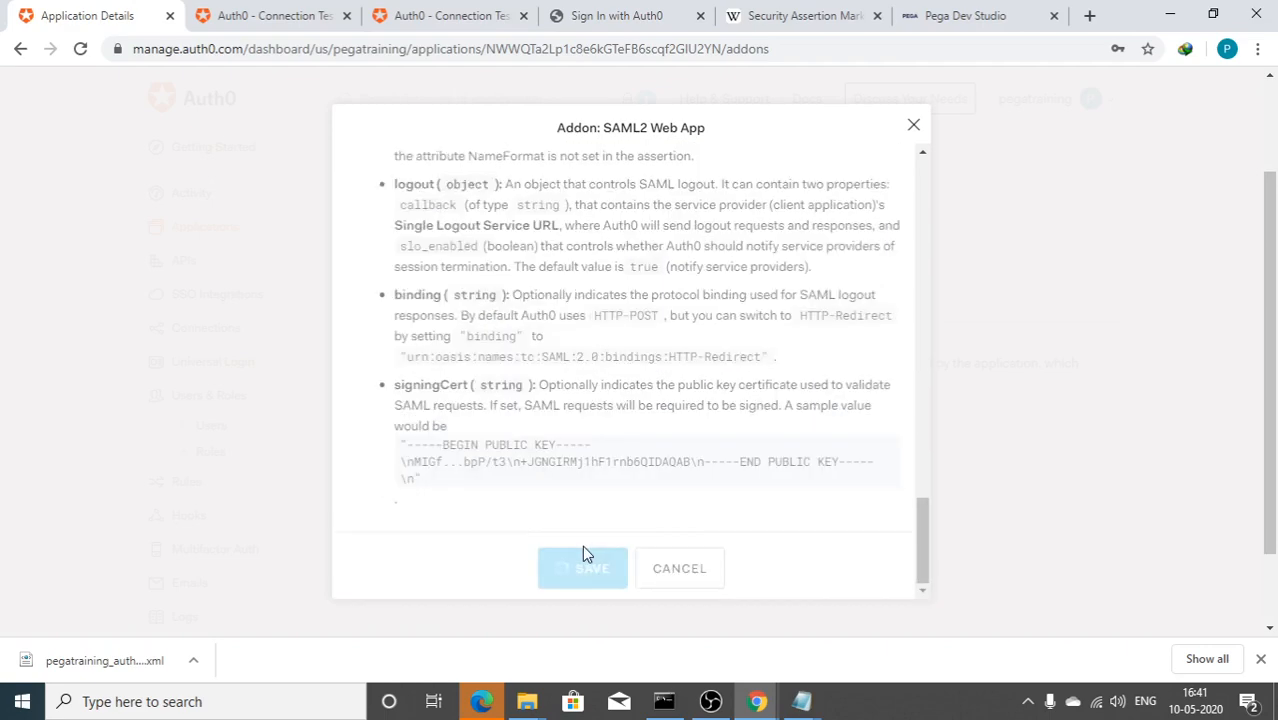
{"action": "scroll", "coordinate": [640, 480], "scroll_direction": "up", "scroll_amount": 10}
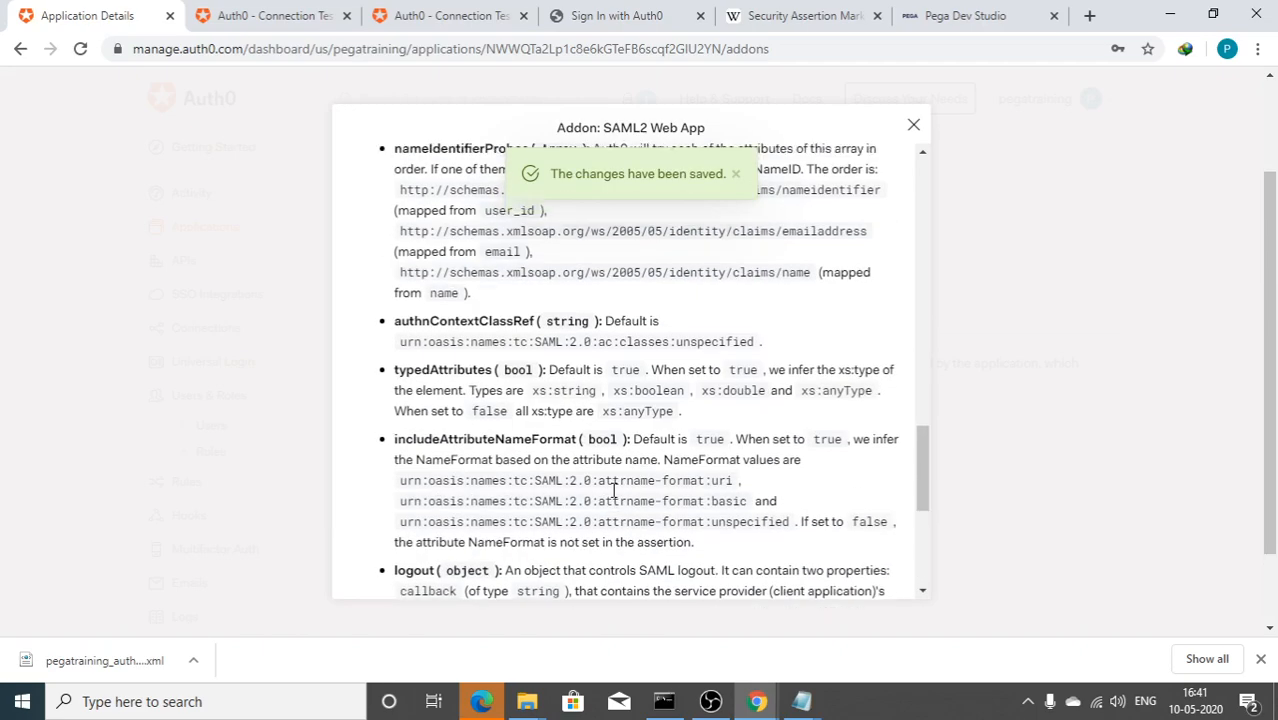
{"action": "left_click", "coordinate": [912, 125]}
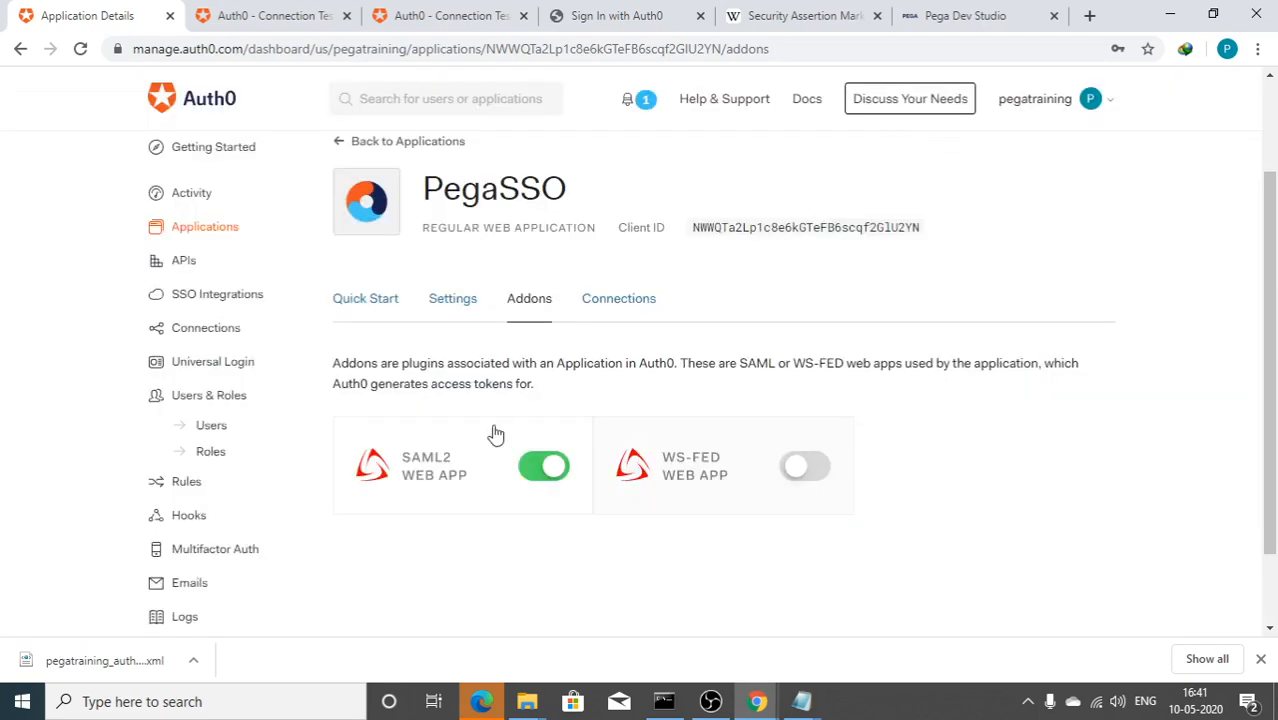
Step: Debug the SAML2 Web App addon, confirm the decoded SAML response, and close the addon dialog
{"action": "left_click", "coordinate": [431, 457]}
{"action": "scroll", "coordinate": [555, 425], "scroll_direction": "down", "scroll_amount": 1}
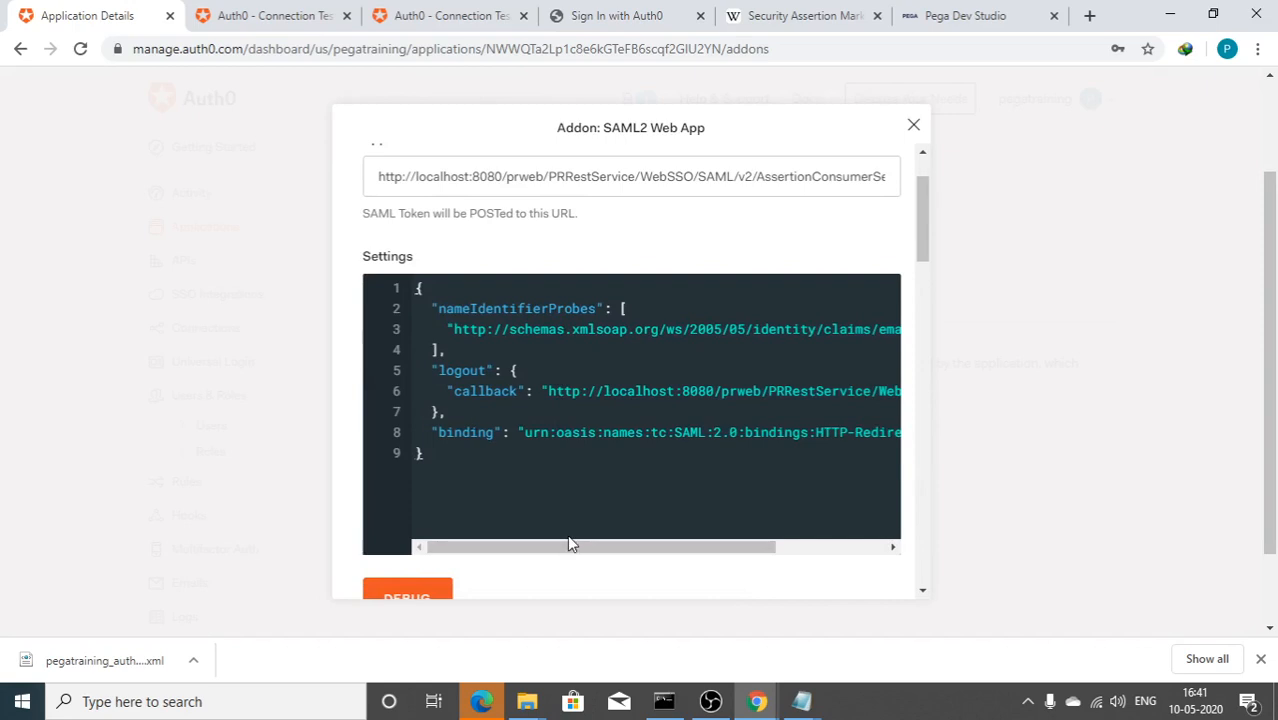
{"action": "left_click_drag", "start_coordinate": [673, 546], "coordinate": [783, 546]}
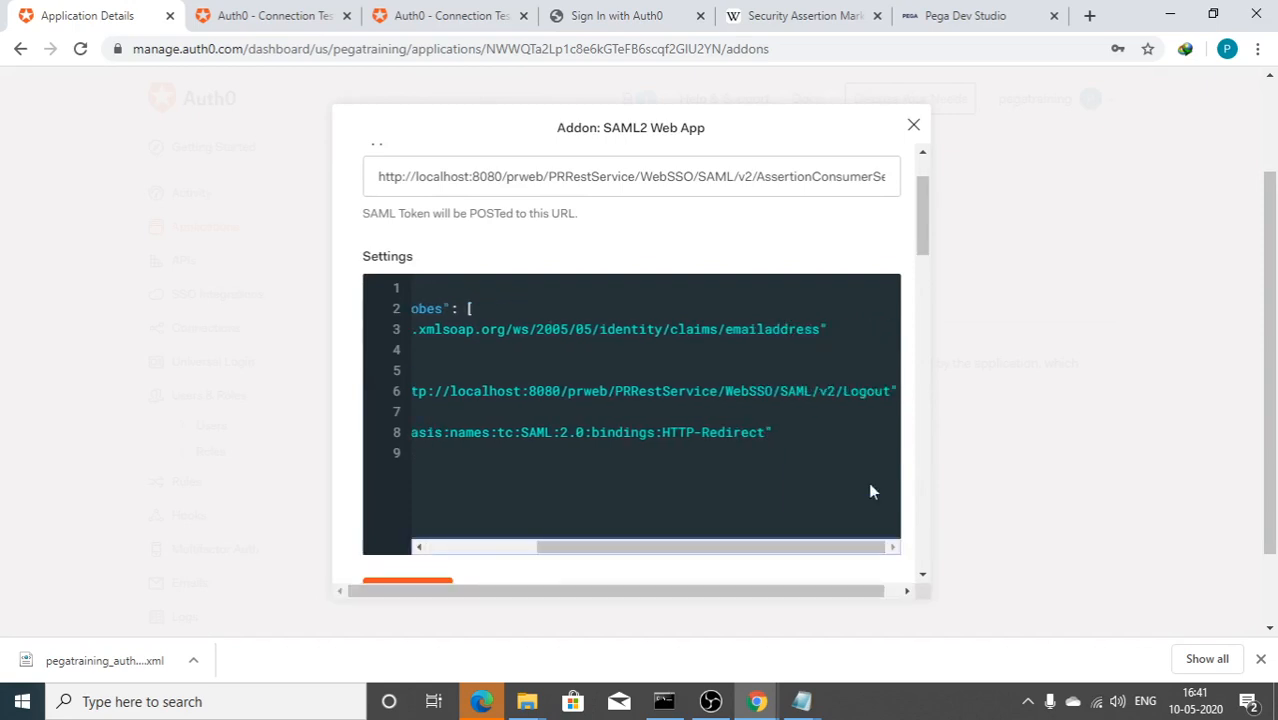
{"action": "scroll", "coordinate": [838, 552], "scroll_direction": "down", "scroll_amount": 2}
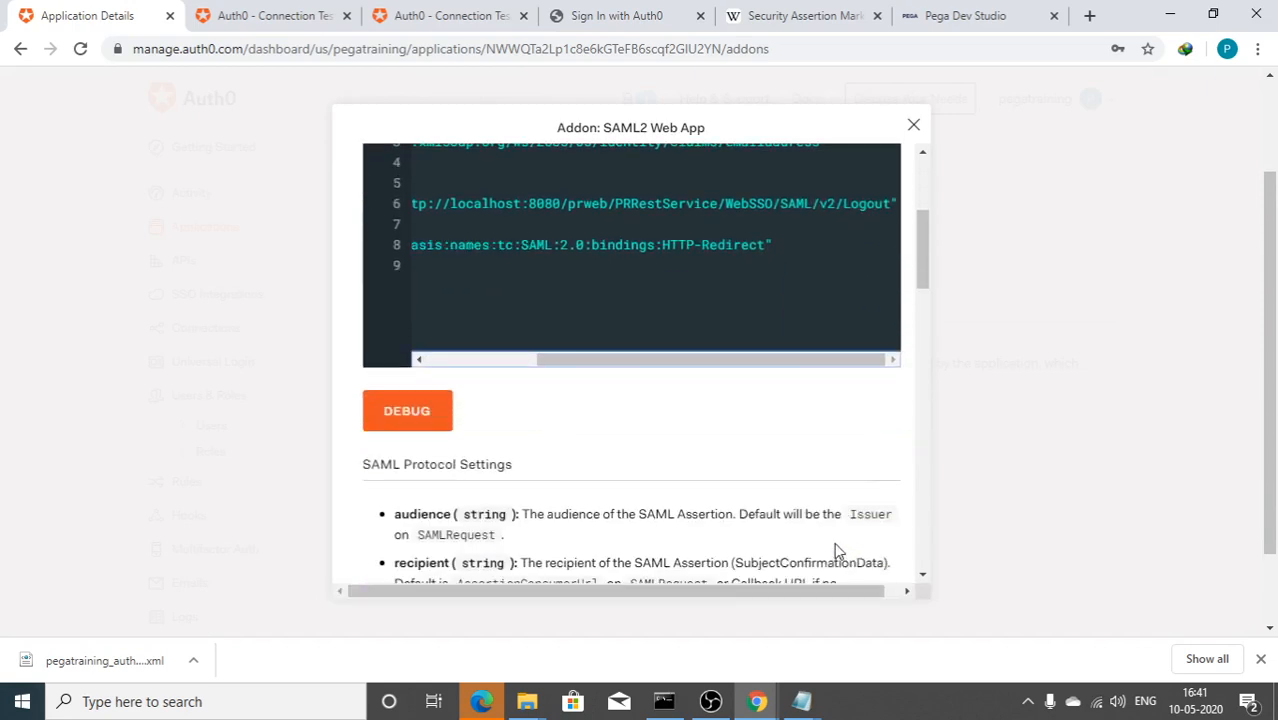
{"action": "left_click", "coordinate": [412, 410]}
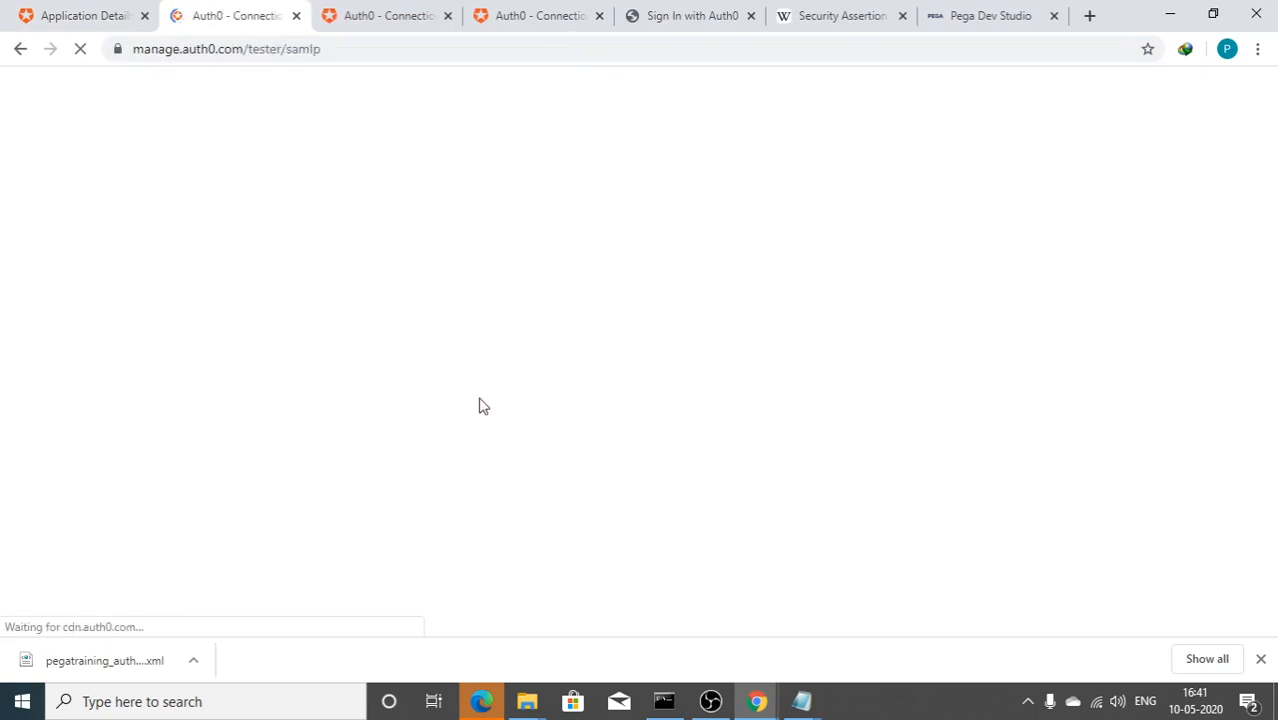
{"action": "scroll", "coordinate": [494, 433], "scroll_direction": "down", "scroll_amount": 6}
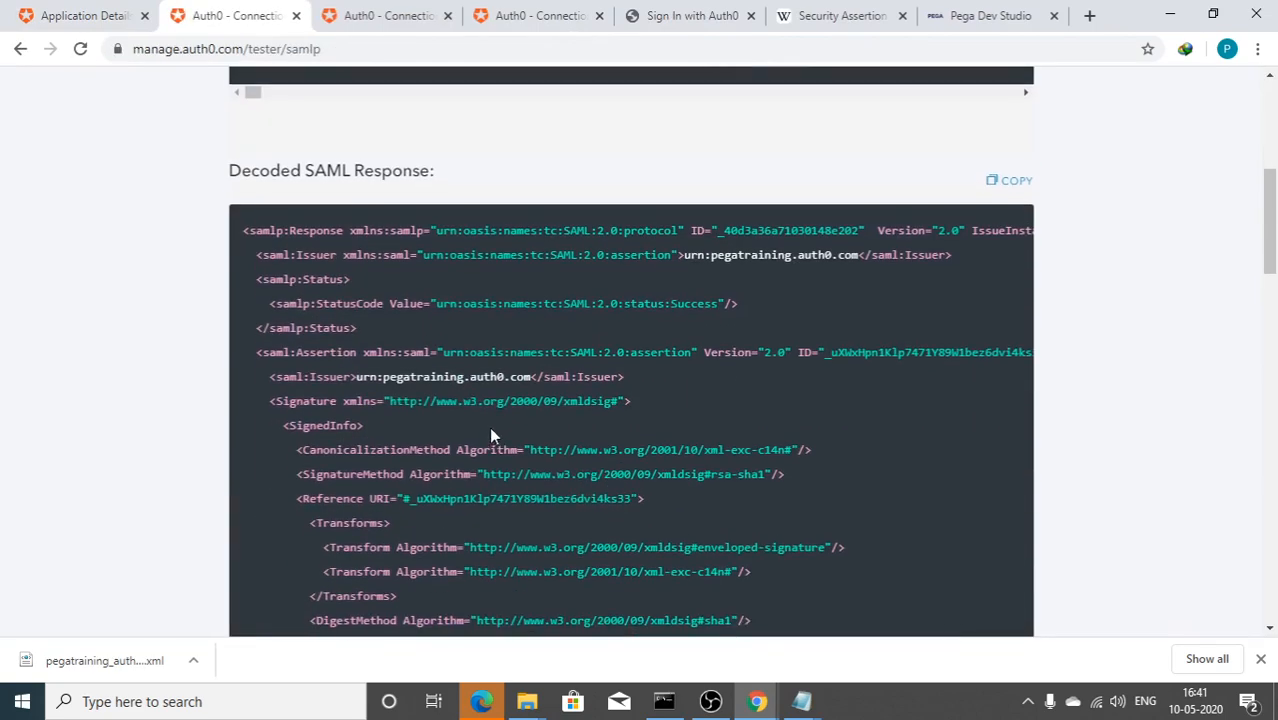
{"action": "left_click", "coordinate": [99, 8]}
{"action": "scroll", "coordinate": [585, 363], "scroll_direction": "up", "scroll_amount": 3}
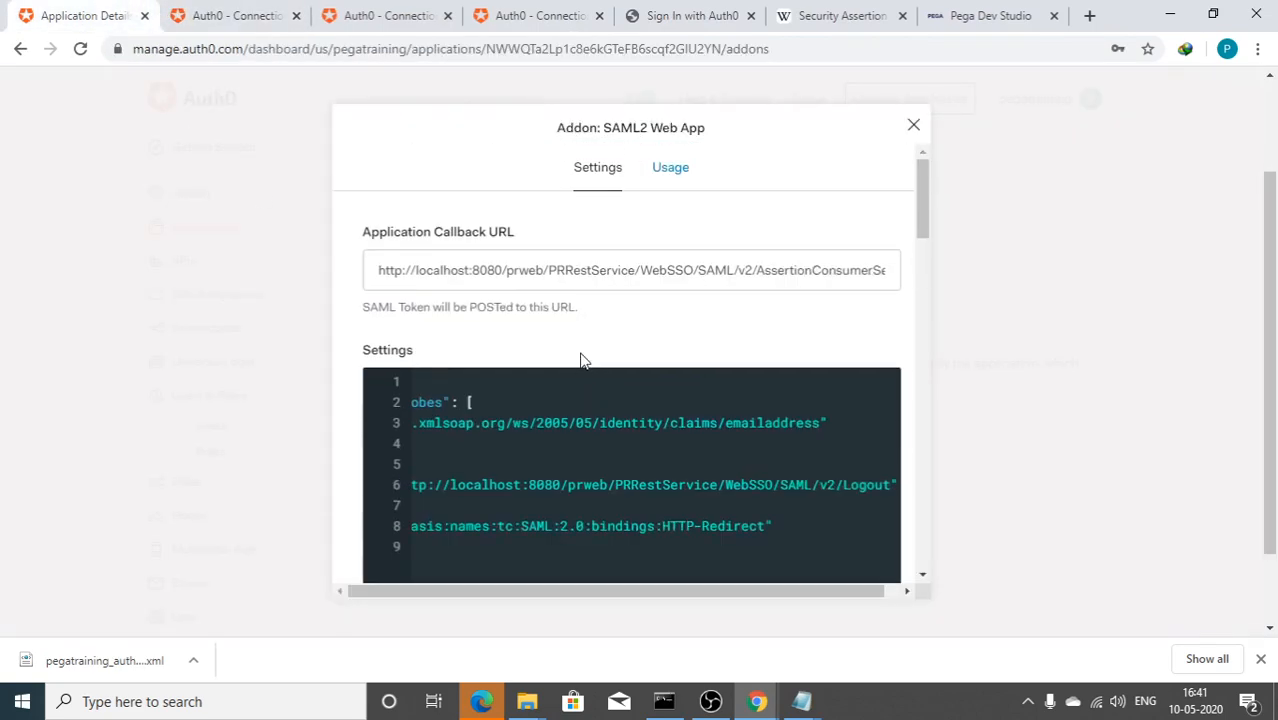
{"action": "scroll", "coordinate": [581, 358], "scroll_direction": "down", "scroll_amount": 2}
{"action": "left_click_drag", "start_coordinate": [628, 452], "coordinate": [485, 466]}
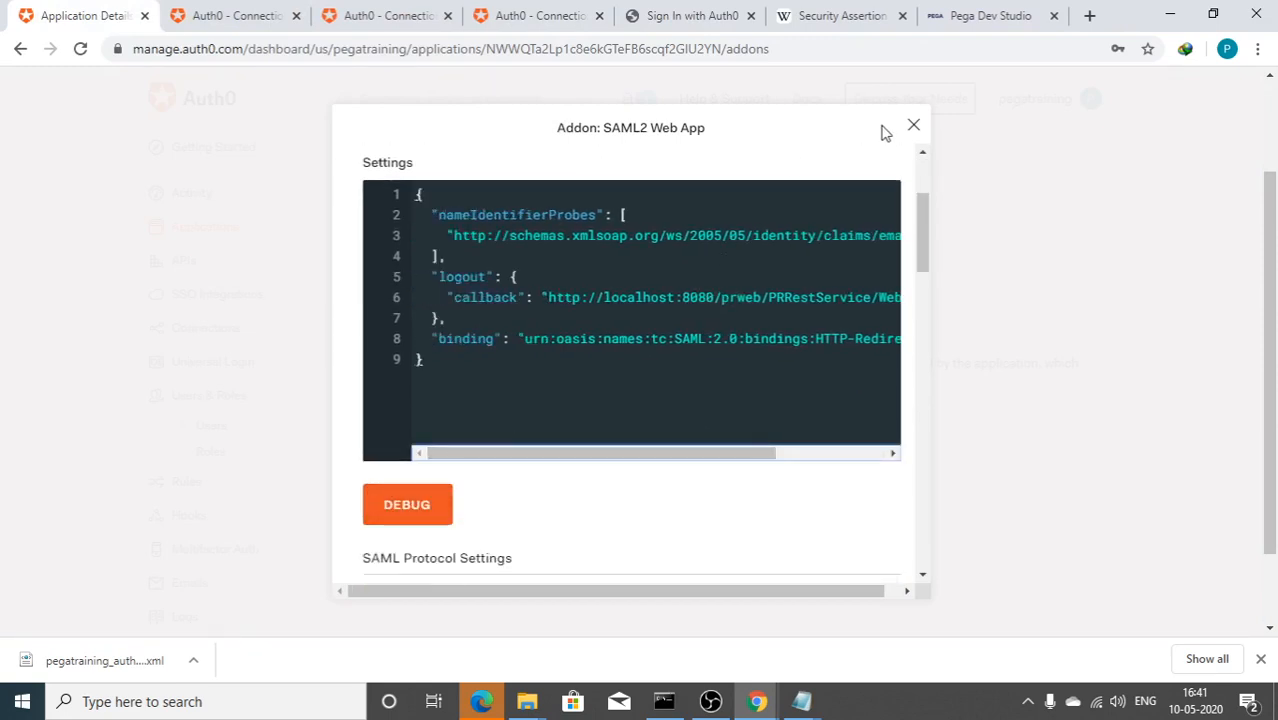
{"action": "left_click", "coordinate": [913, 126]}
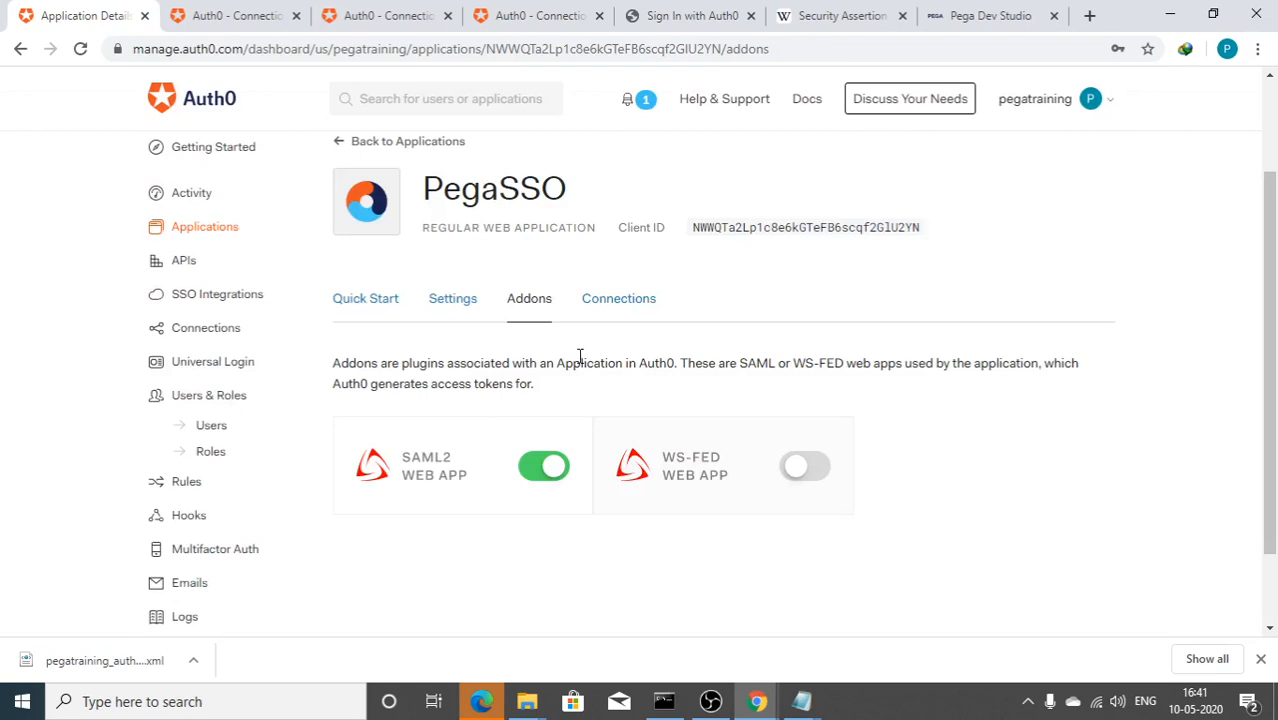
Step: Close the old incognito browser window
{"action": "mouse_move", "coordinate": [757, 700]}
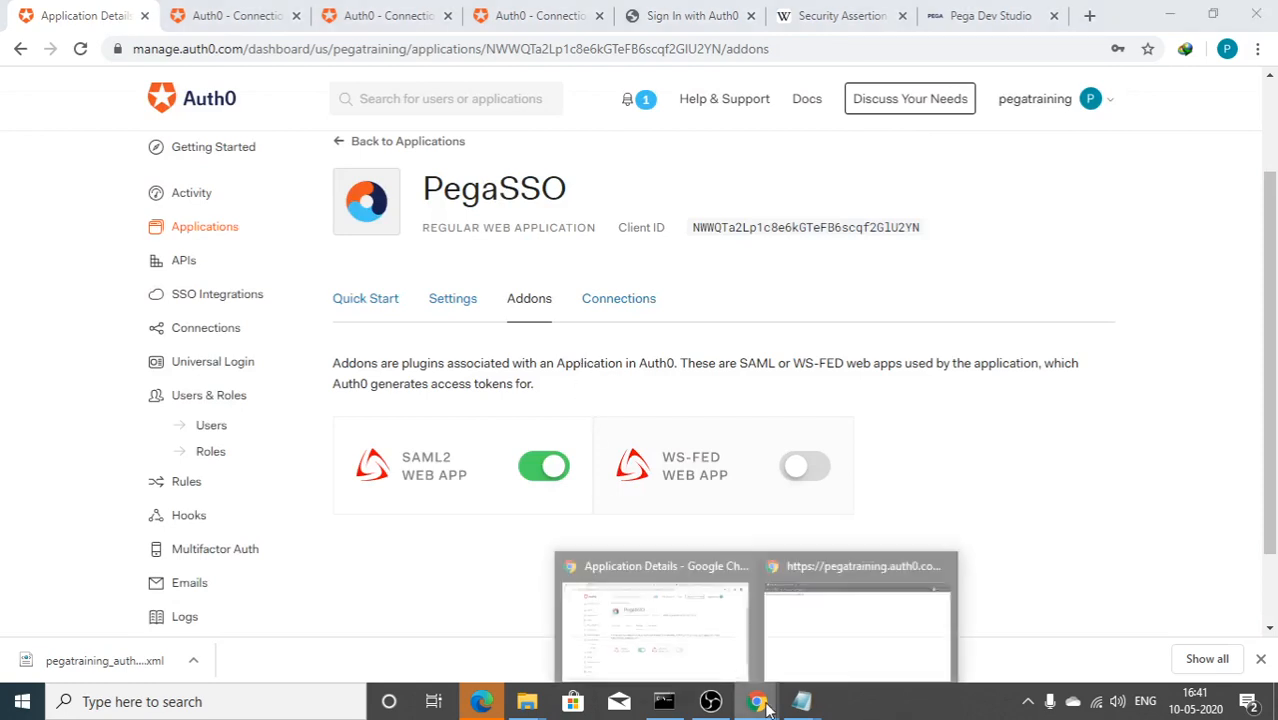
{"action": "left_click", "coordinate": [810, 650]}
{"action": "left_click", "coordinate": [1255, 15]}
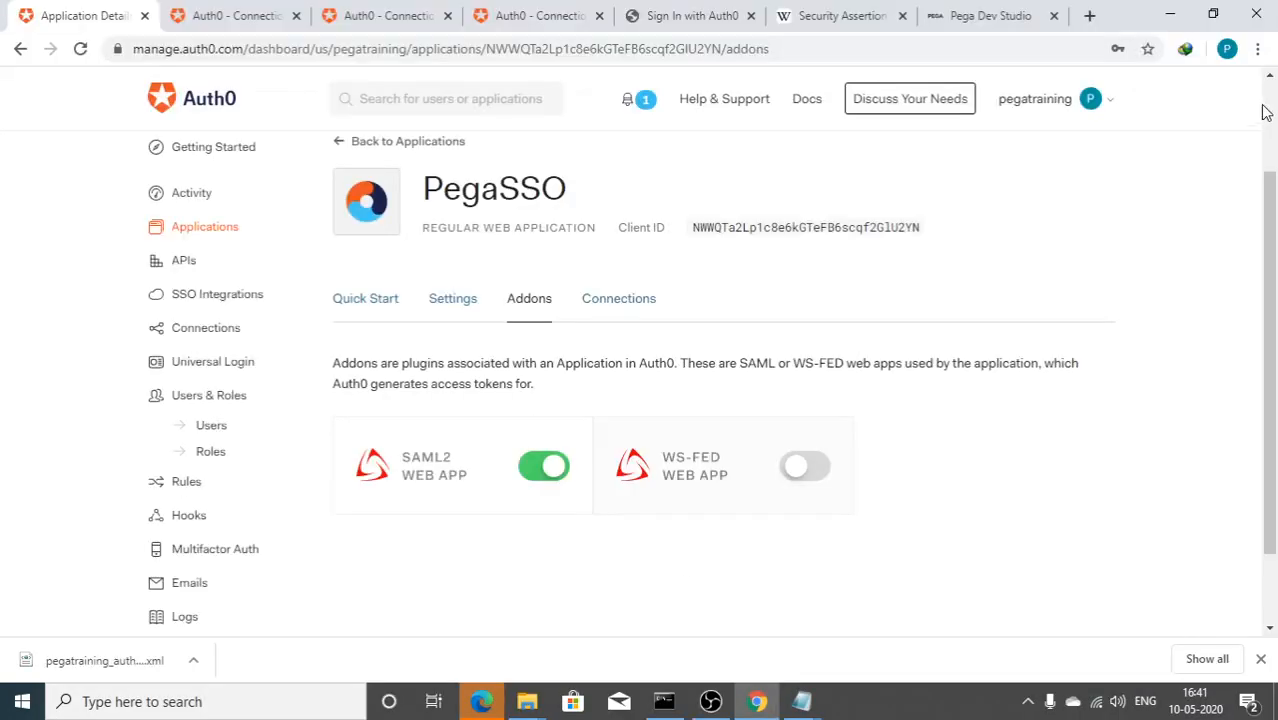
{"action": "left_click", "coordinate": [1258, 50]}
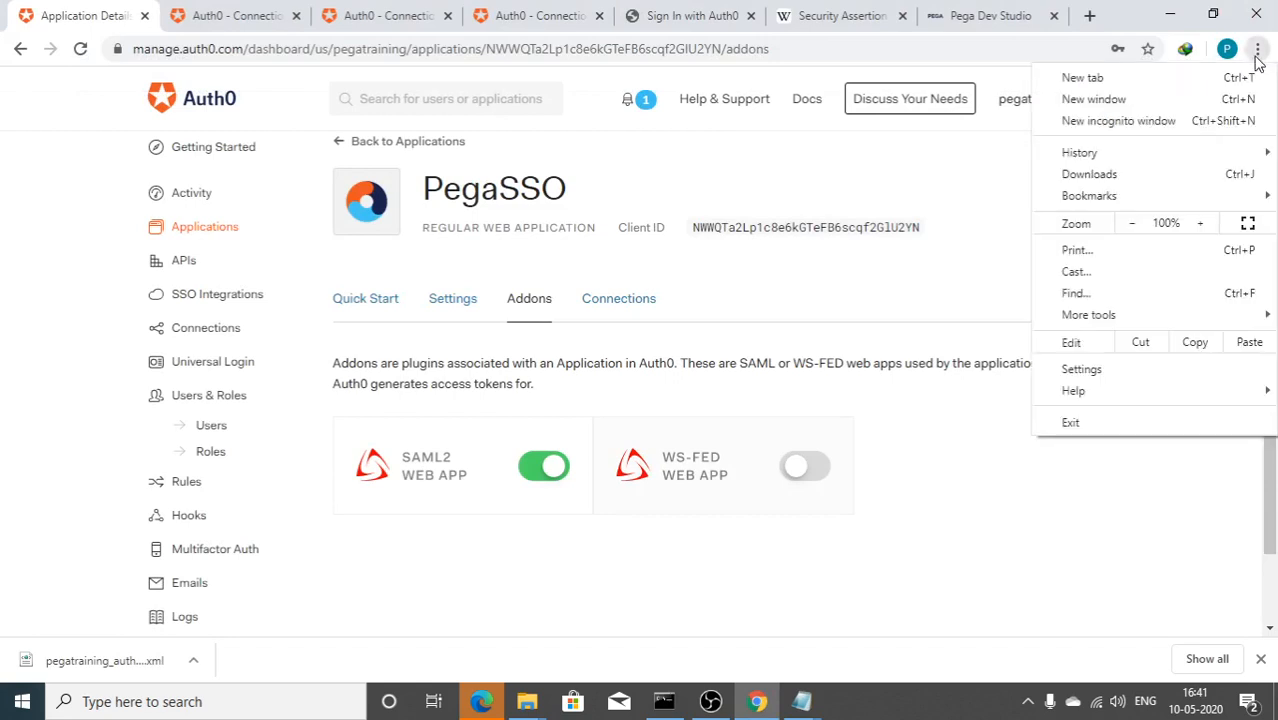
{"action": "left_click", "coordinate": [1198, 128]}
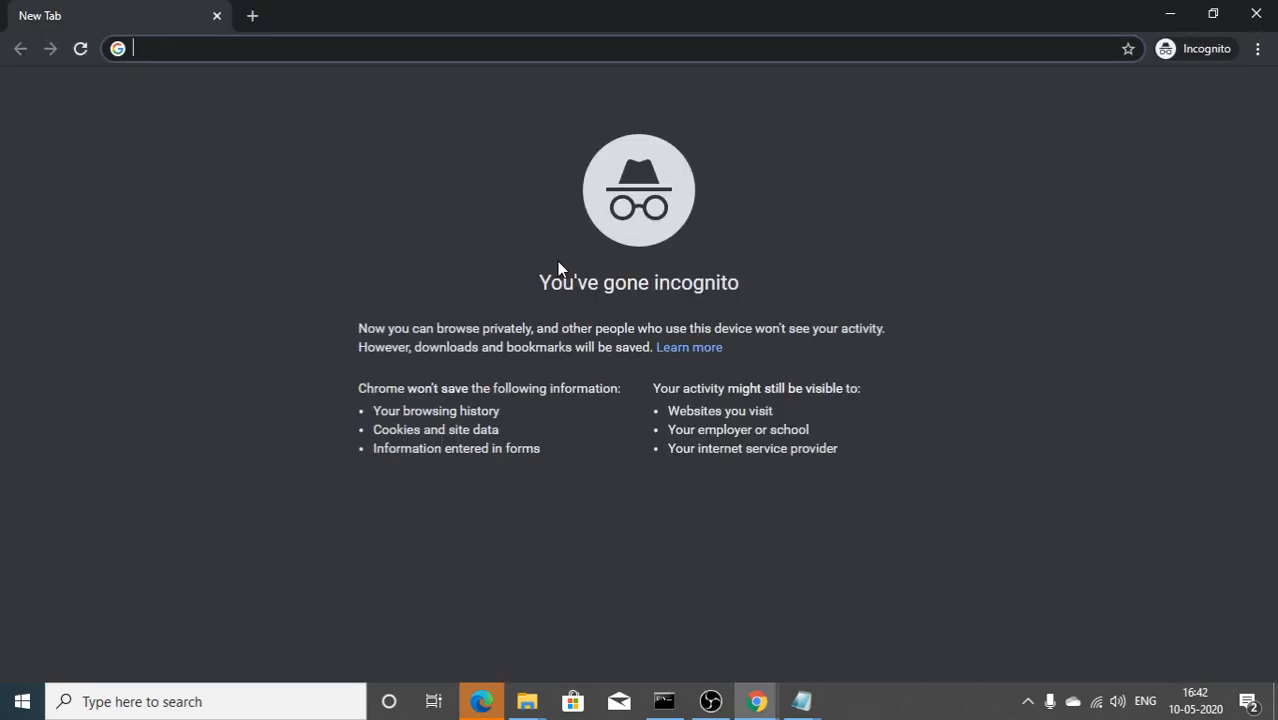
{"action": "mouse_move", "coordinate": [801, 700]}
{"action": "left_click", "coordinate": [999, 611]}
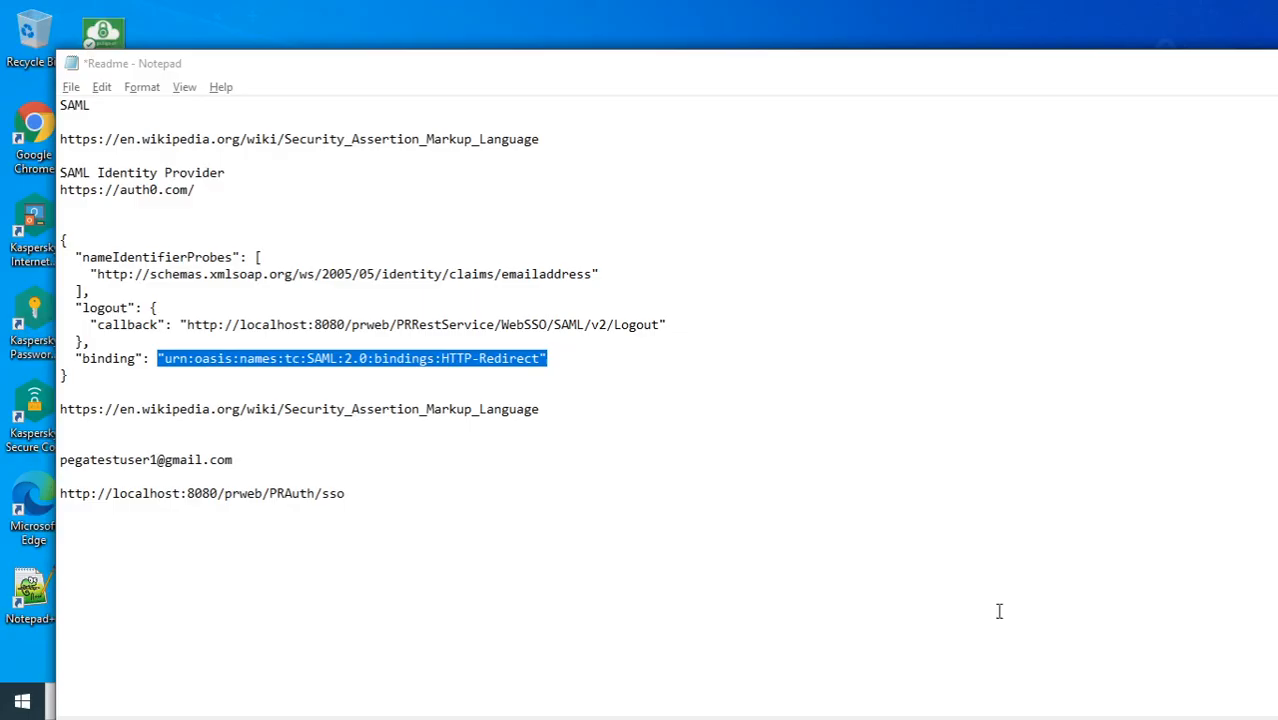
{"action": "left_click_drag", "start_coordinate": [399, 495], "coordinate": [84, 478]}
{"action": "key", "text": "ctrl+c"}
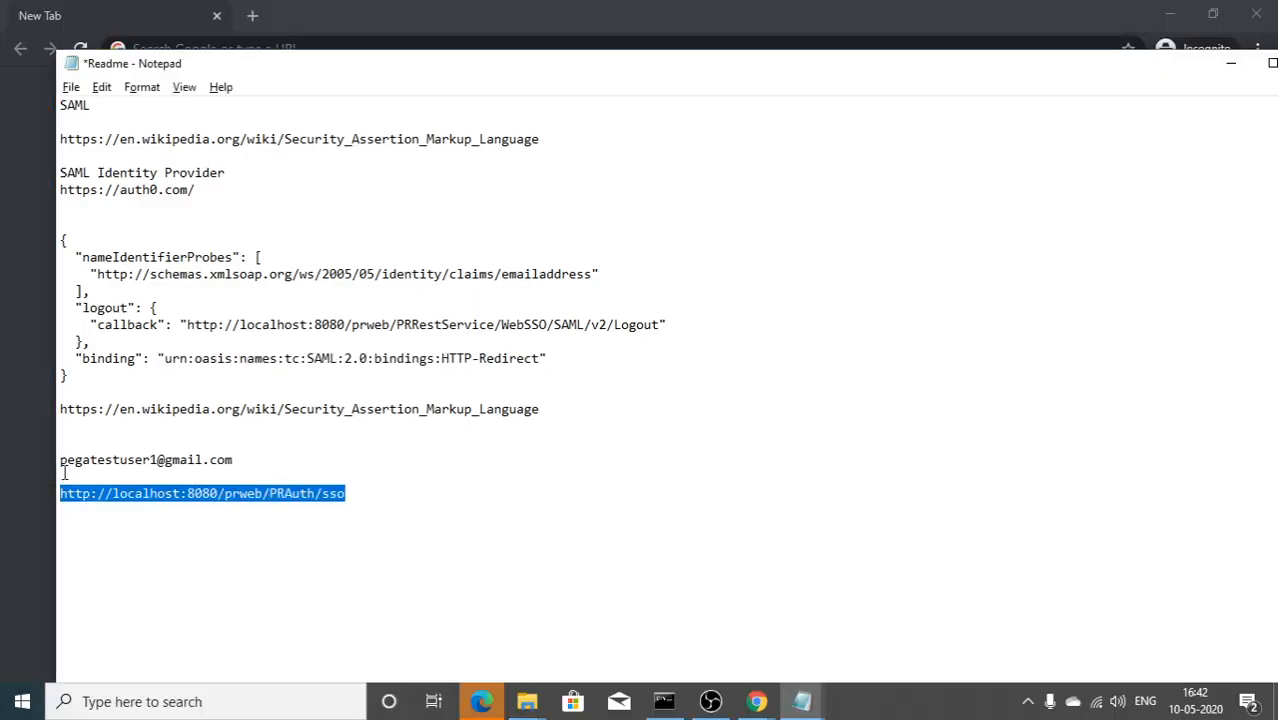
{"action": "left_click", "coordinate": [260, 18]}
{"action": "key", "text": "ctrl+v"}
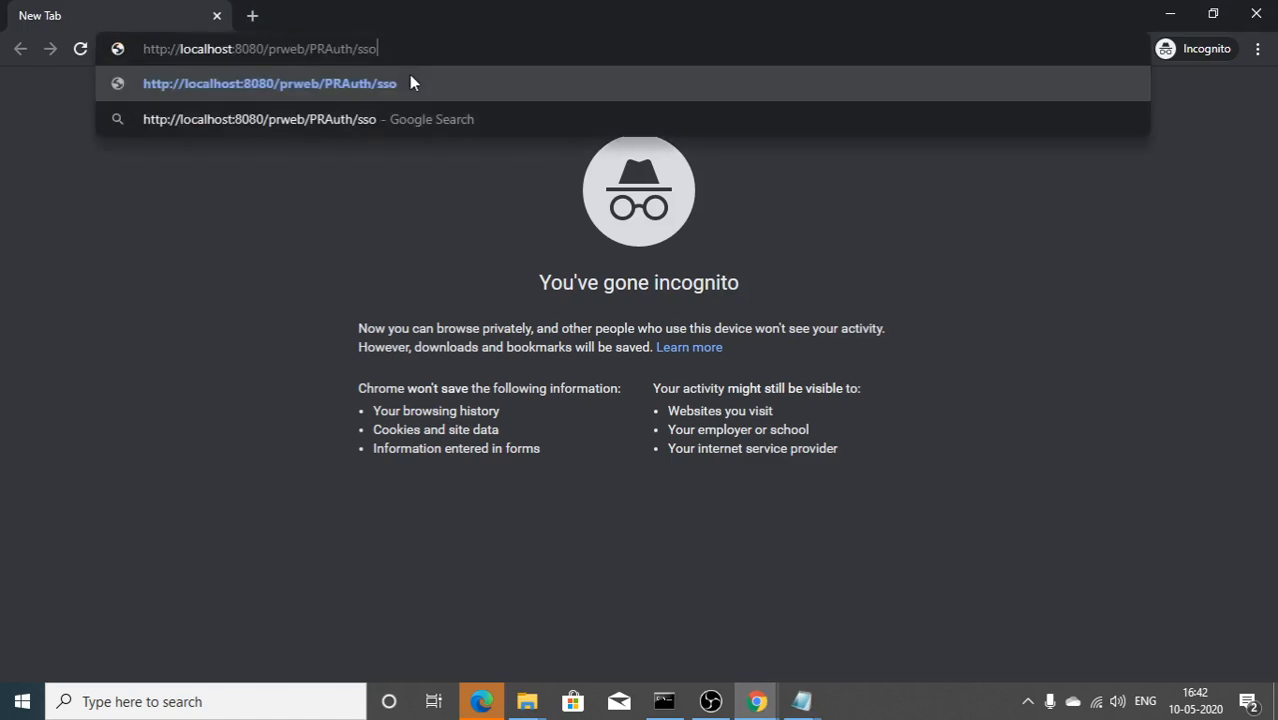
{"action": "key", "text": "Return"}
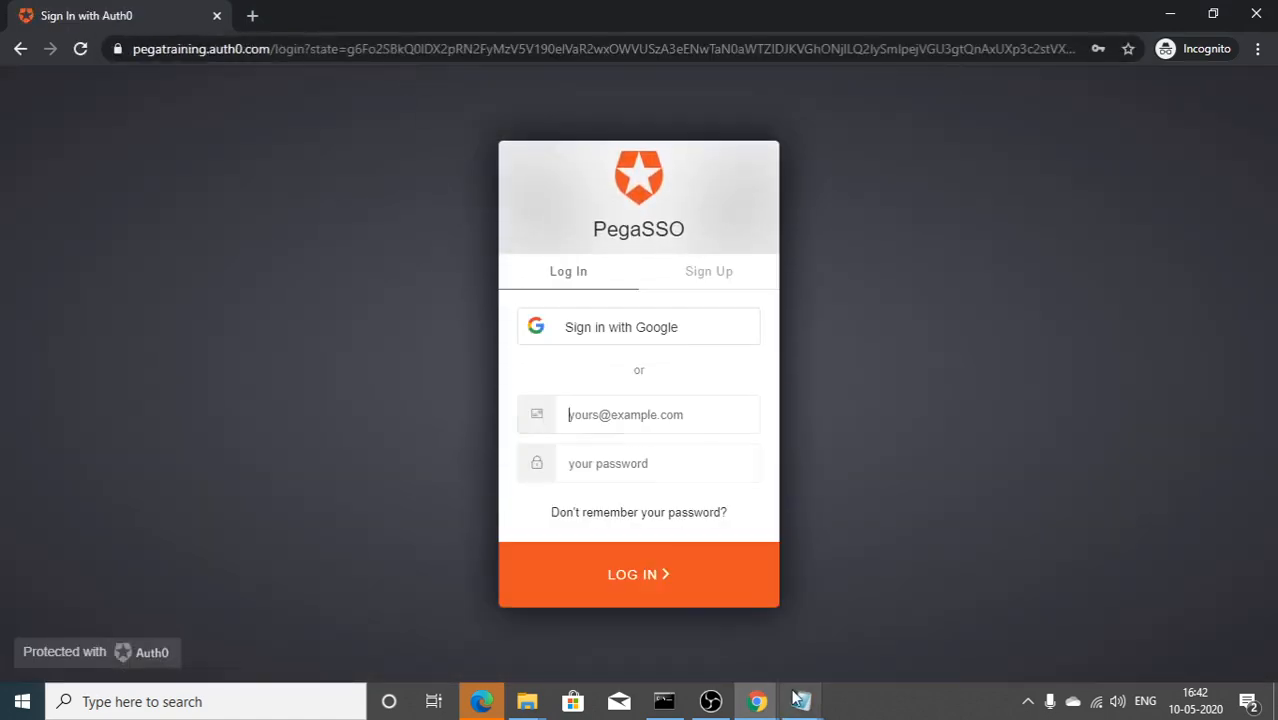
Step: Log in to Auth0 with the test user's e-mail and saved password
{"action": "mouse_move", "coordinate": [801, 701]}
{"action": "left_click", "coordinate": [970, 662]}
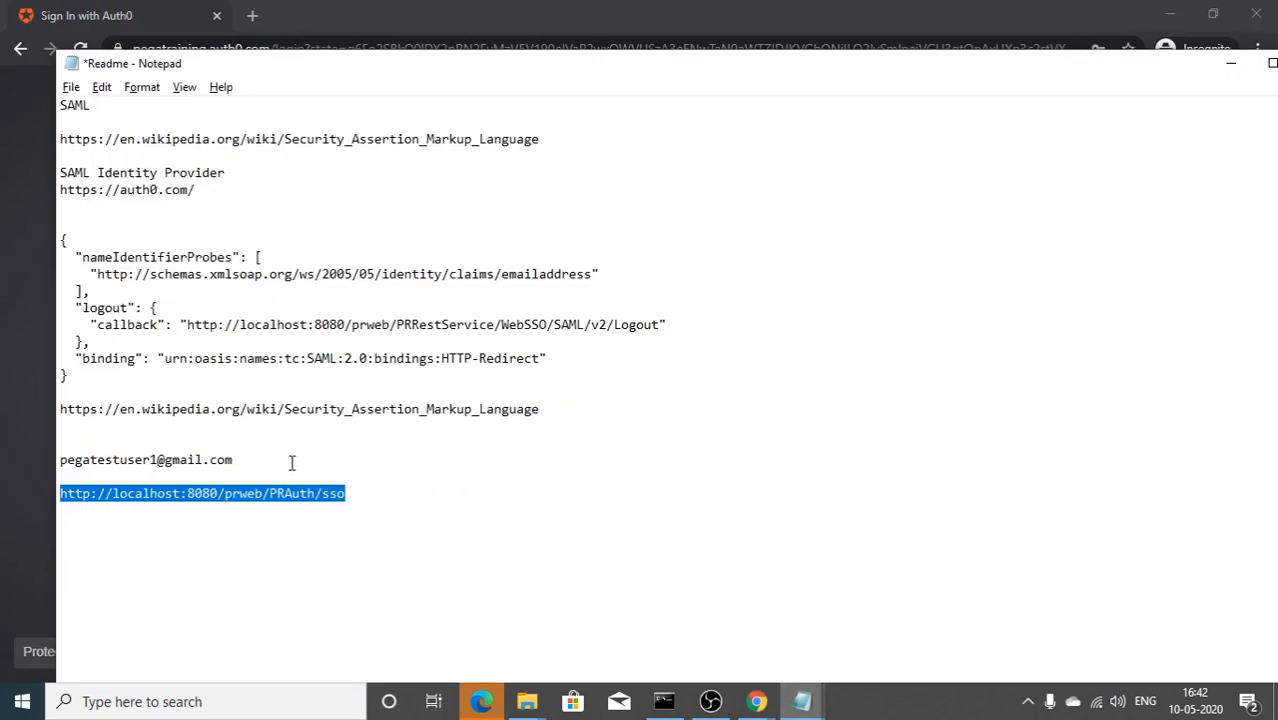
{"action": "left_click_drag", "start_coordinate": [292, 462], "coordinate": [3, 462]}
{"action": "key", "text": "ctrl+c"}
{"action": "left_click", "coordinate": [3, 467]}
{"action": "left_click", "coordinate": [565, 414]}
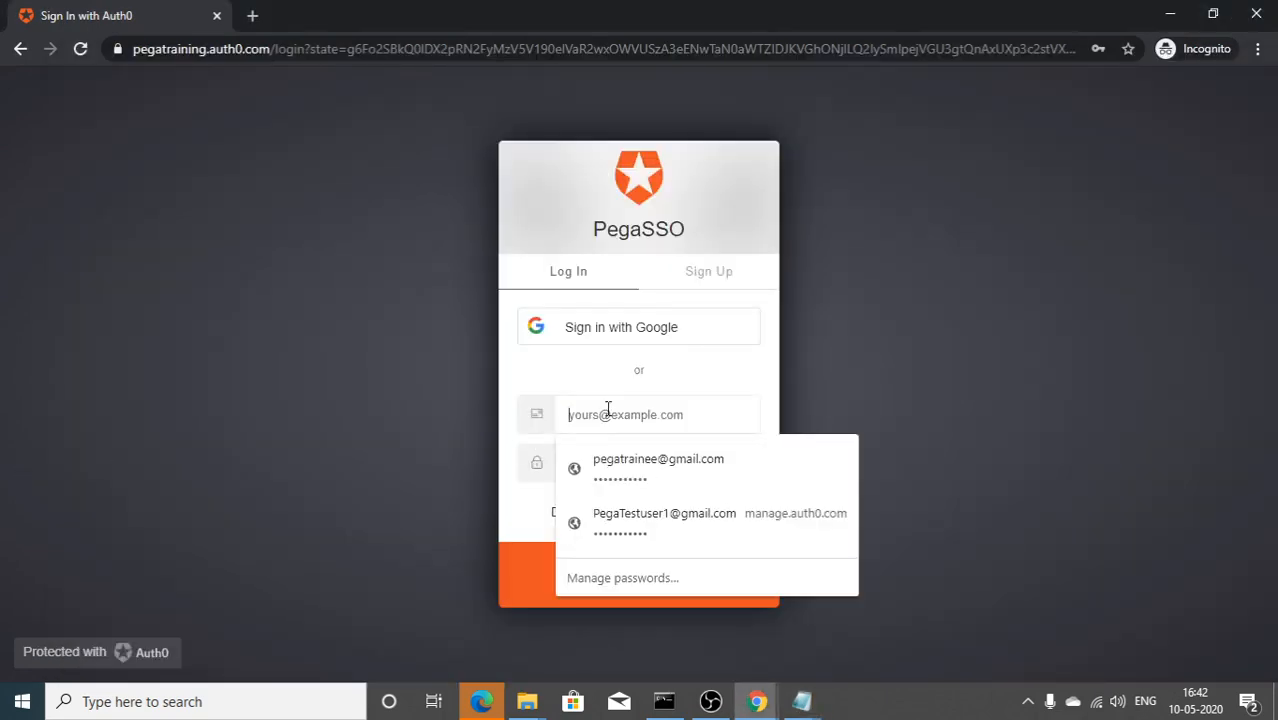
{"action": "key", "text": "ctrl+v"}
{"action": "left_click", "coordinate": [652, 470]}
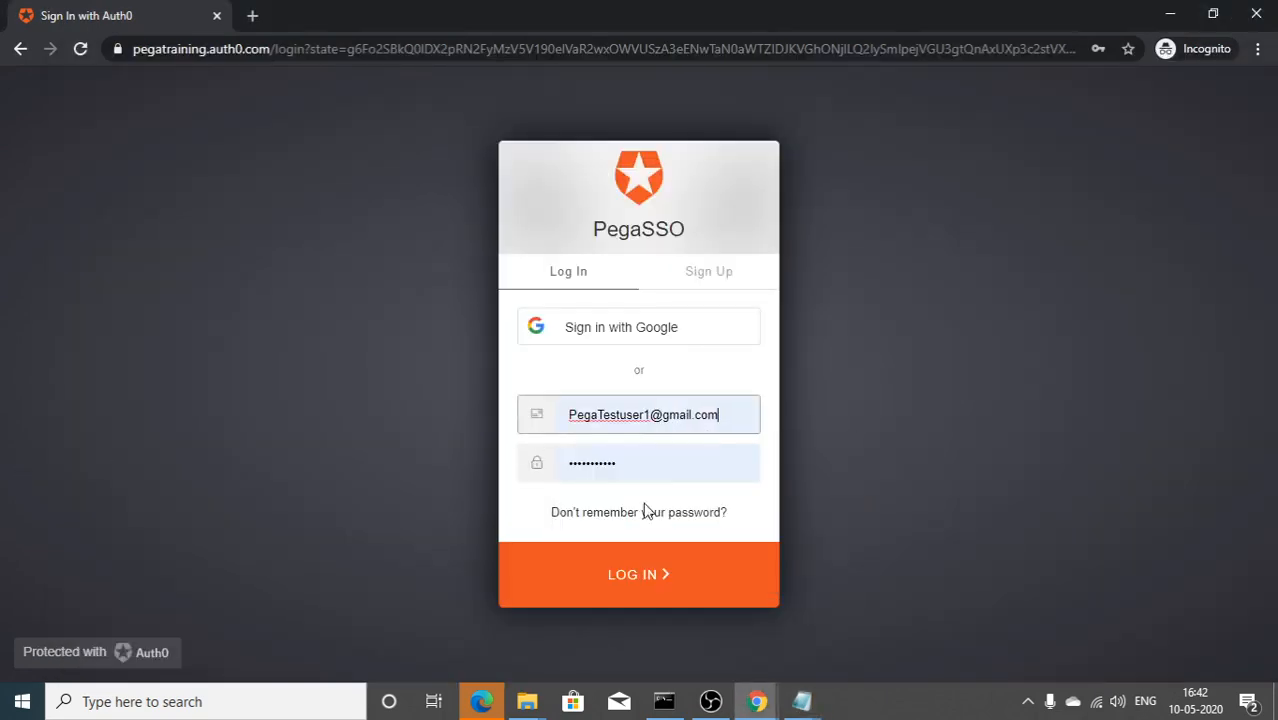
{"action": "left_click", "coordinate": [653, 567]}
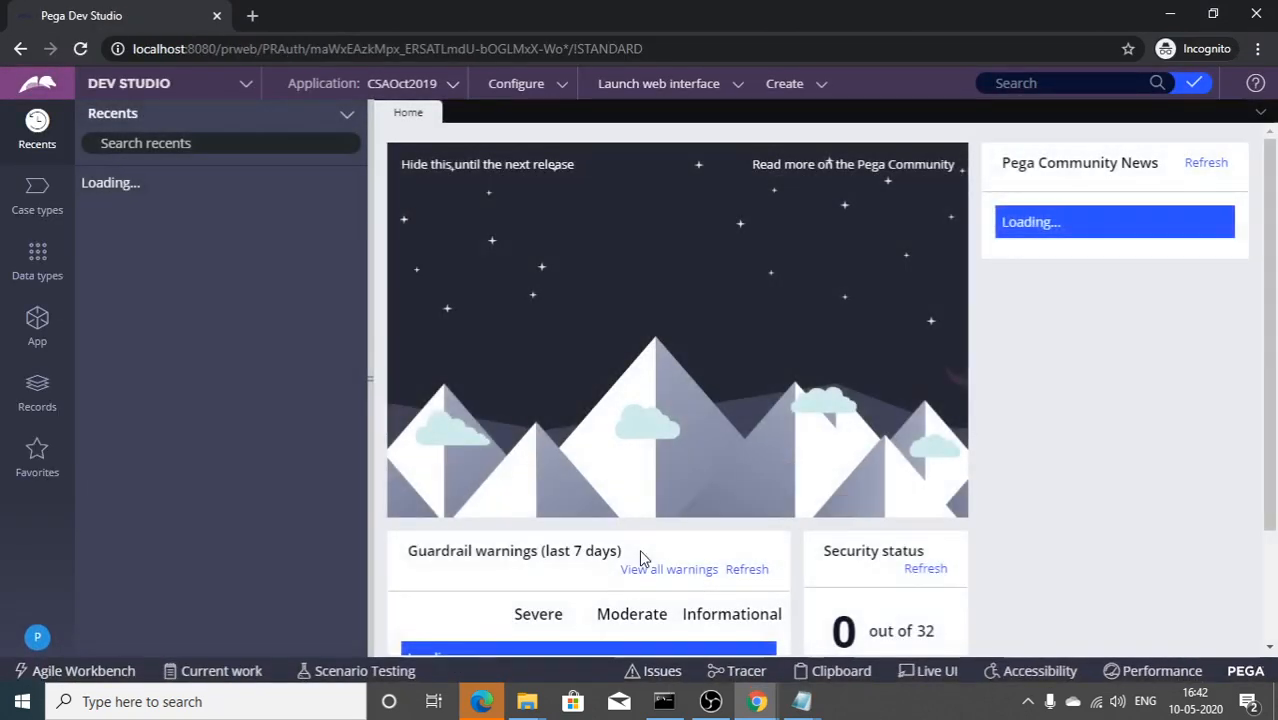
Step: Log the operator off, then review the Auth0 SAML2 Web App addon settings
{"action": "left_click", "coordinate": [40, 634]}
{"action": "left_click", "coordinate": [52, 610]}
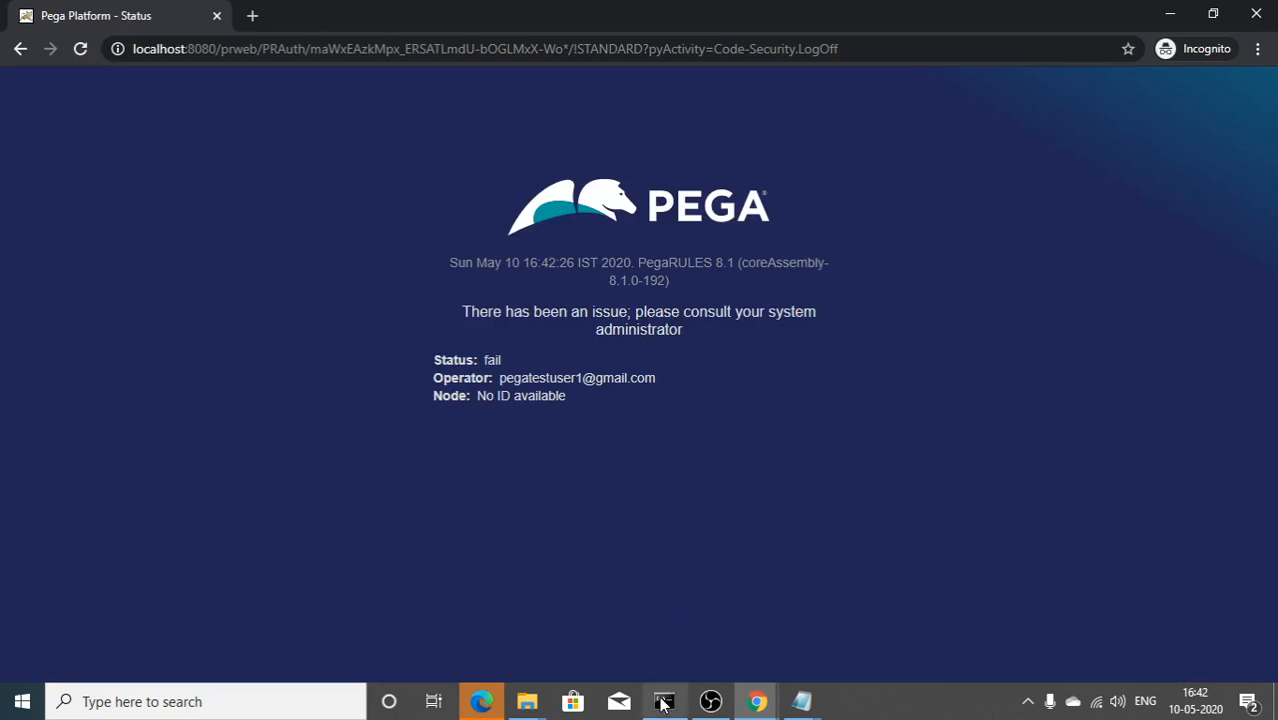
{"action": "mouse_move", "coordinate": [757, 701]}
{"action": "left_click", "coordinate": [724, 640]}
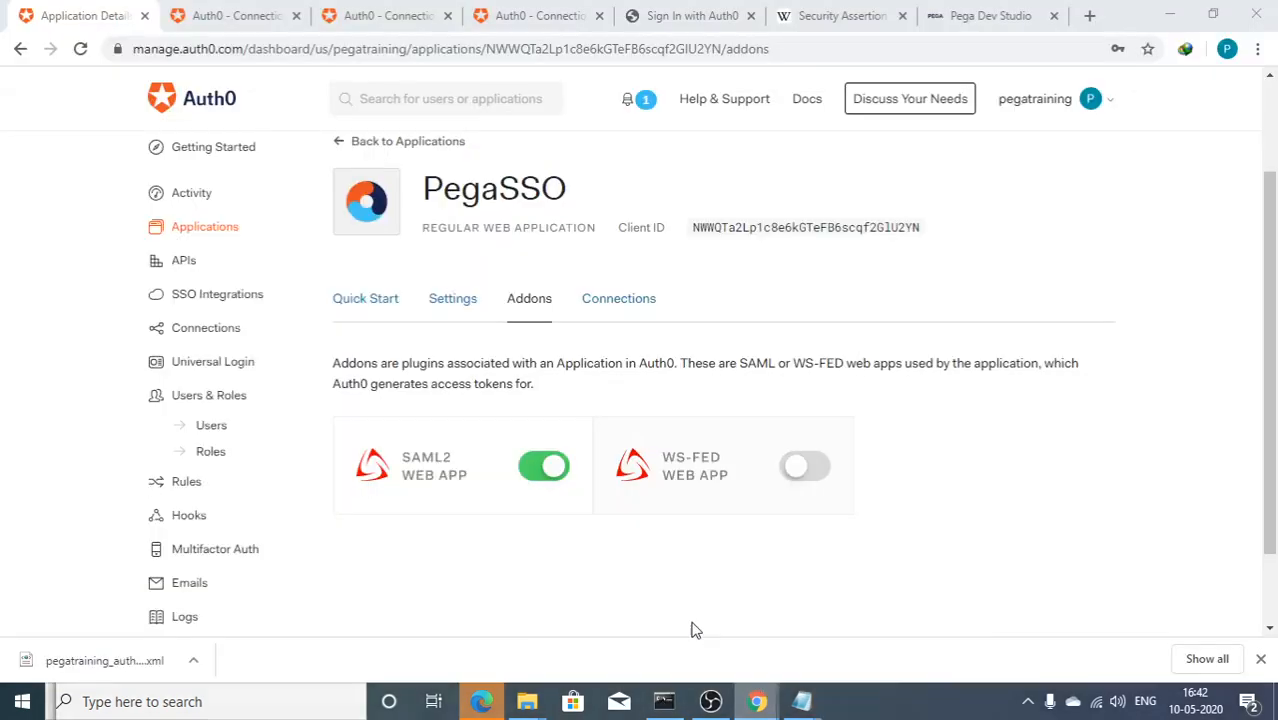
{"action": "left_click", "coordinate": [402, 462]}
{"action": "scroll", "coordinate": [563, 420], "scroll_direction": "down", "scroll_amount": 1}
{"action": "scroll", "coordinate": [563, 420], "scroll_direction": "down", "scroll_amount": 1}
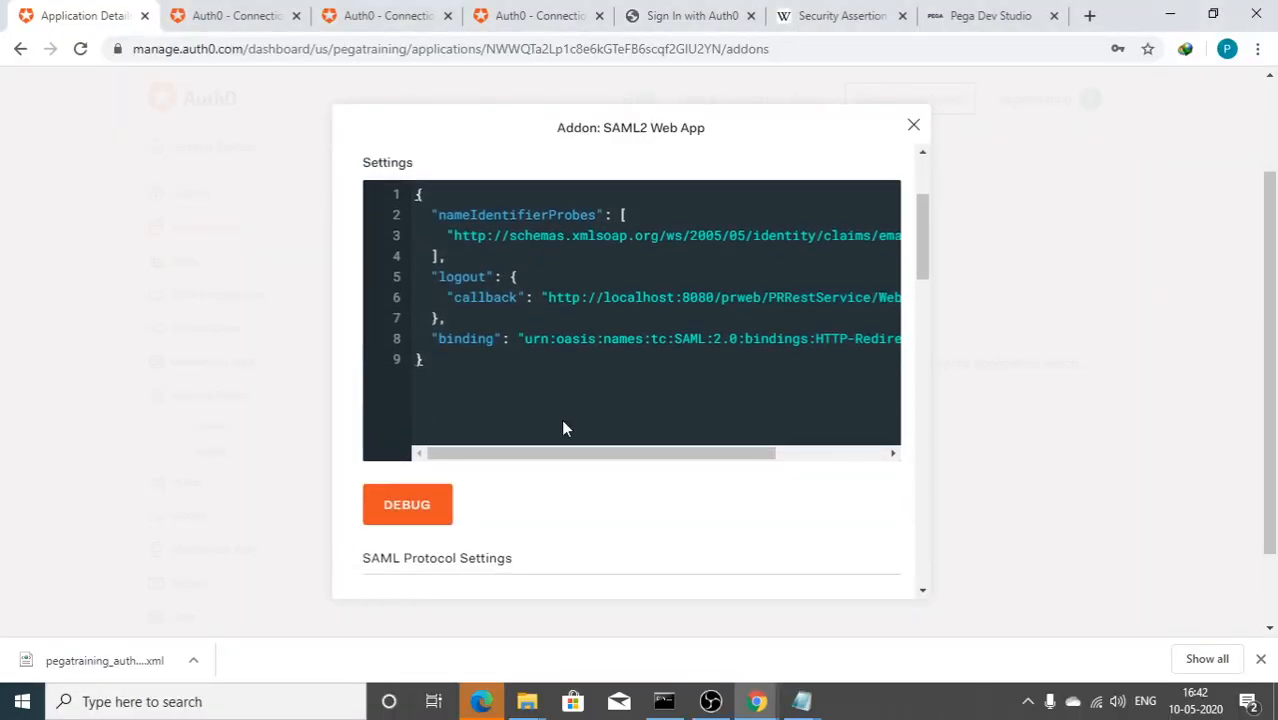
{"action": "left_click_drag", "start_coordinate": [575, 455], "coordinate": [826, 458]}
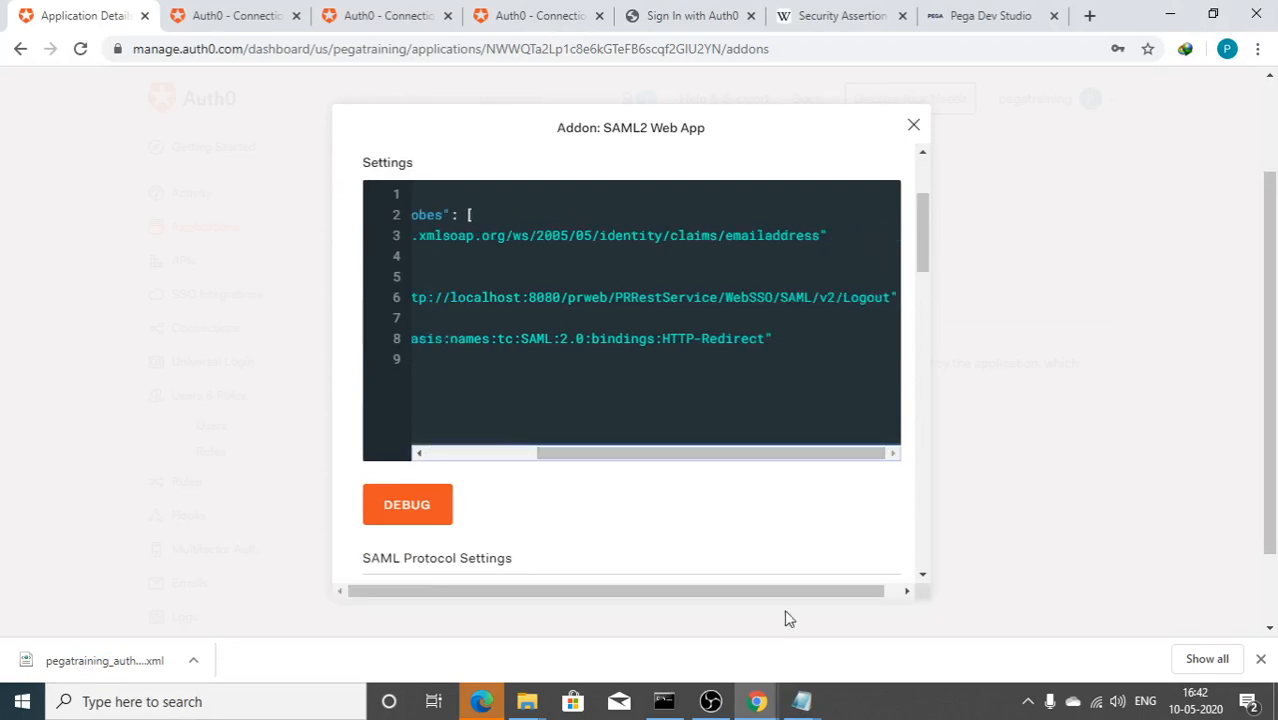
Step: Inspect the failed logout status page and the server console error log
{"action": "mouse_move", "coordinate": [757, 701]}
{"action": "left_click", "coordinate": [817, 633]}
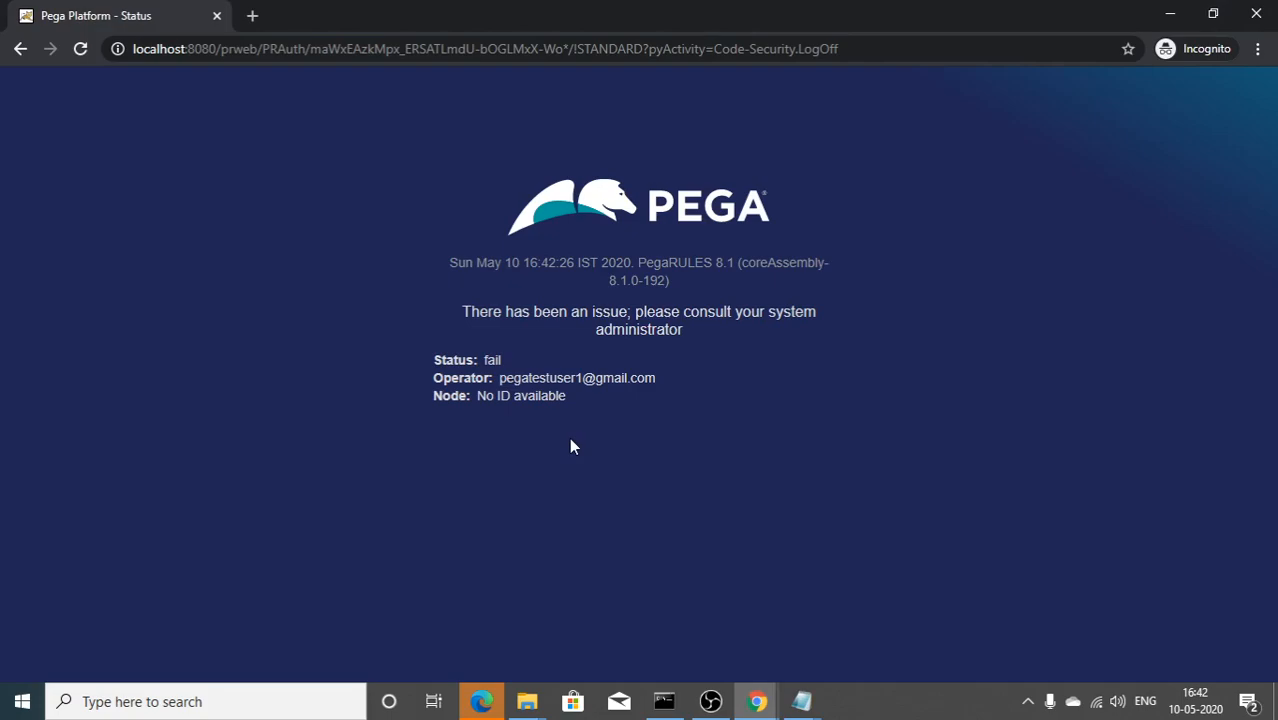
{"action": "left_click", "coordinate": [664, 701]}
{"action": "scroll", "coordinate": [650, 505], "scroll_direction": "down", "scroll_amount": 2}
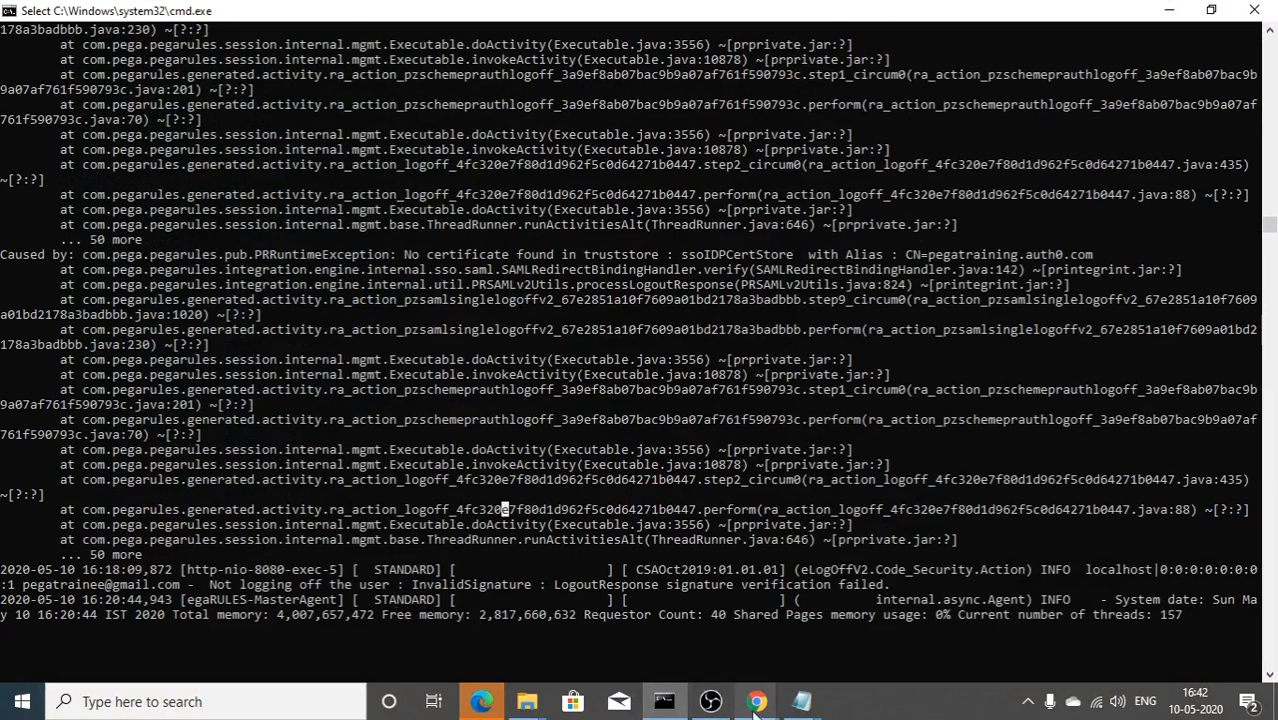
{"action": "mouse_move", "coordinate": [757, 706]}
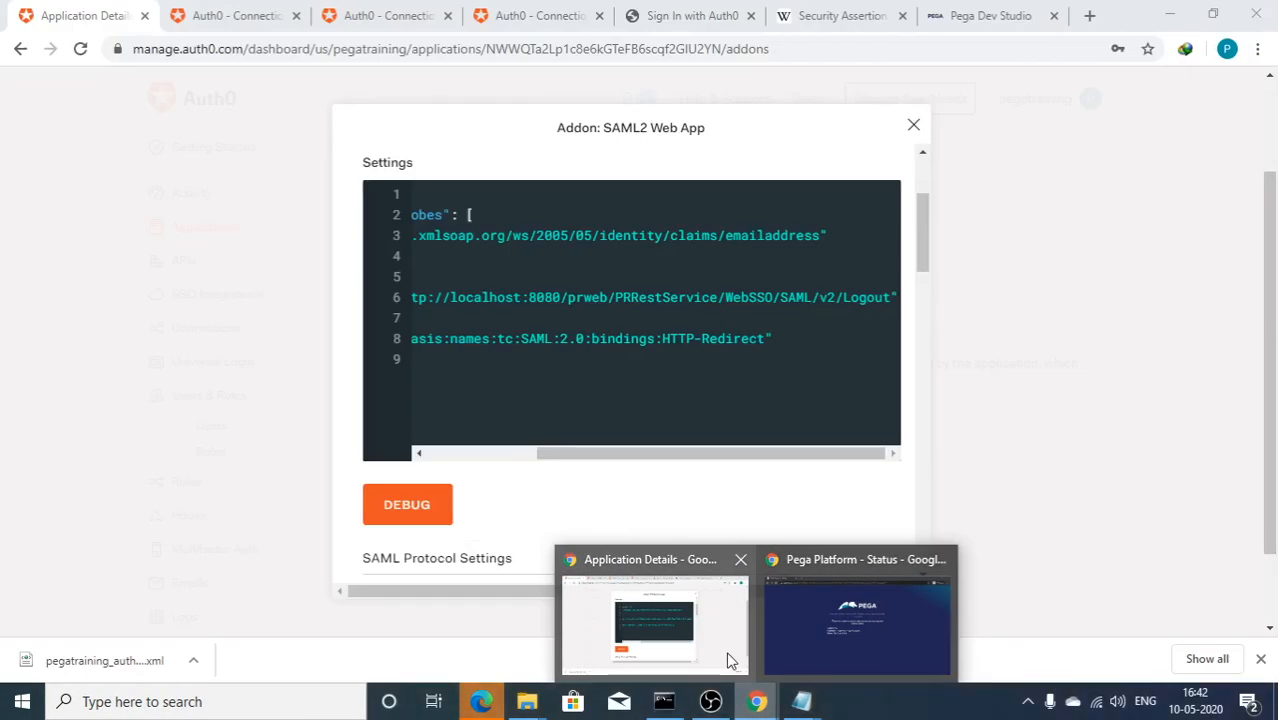
{"action": "left_click", "coordinate": [729, 660]}
{"action": "mouse_move", "coordinate": [765, 698]}
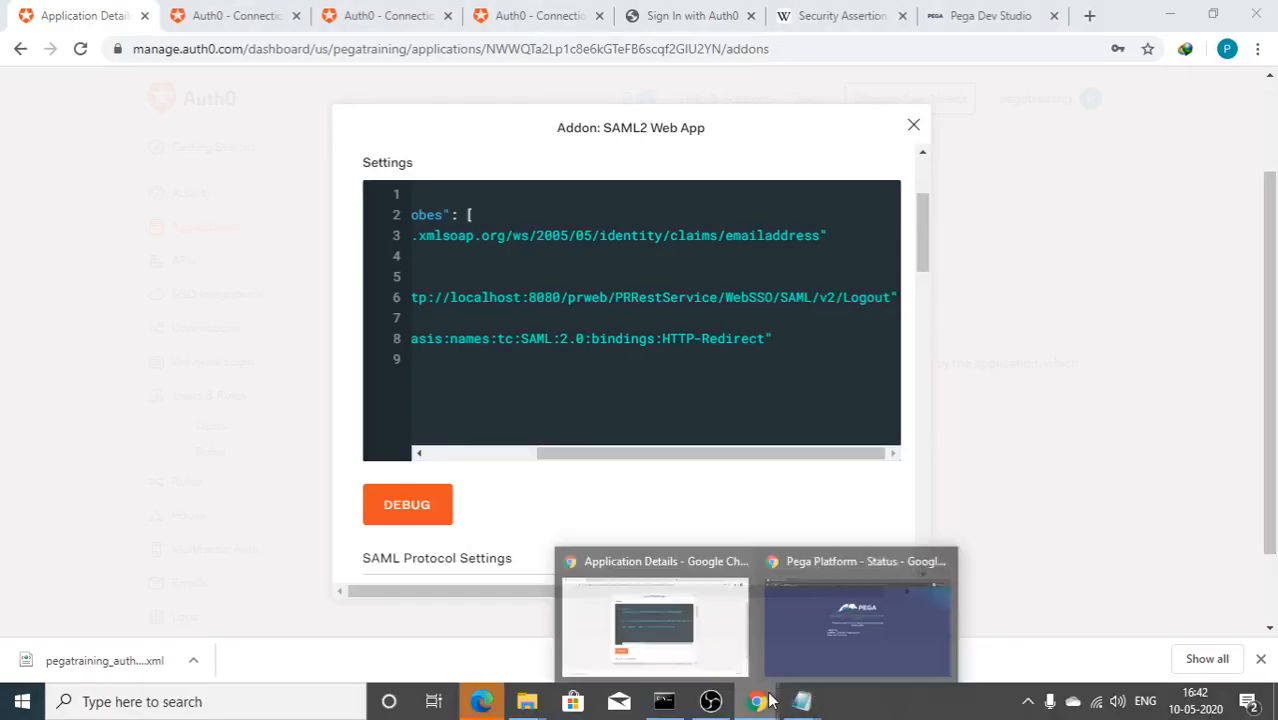
{"action": "left_click", "coordinate": [826, 635]}
{"action": "key", "text": "alt+Tab"}
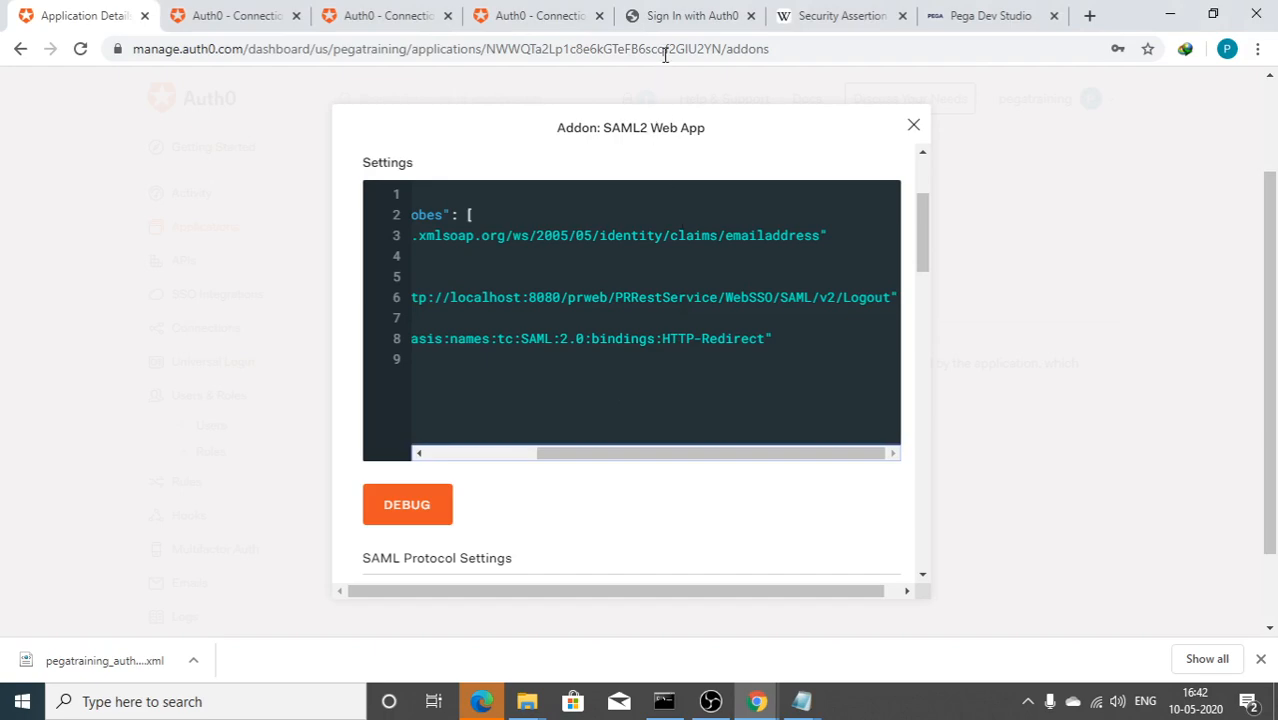
{"action": "left_click", "coordinate": [960, 16]}
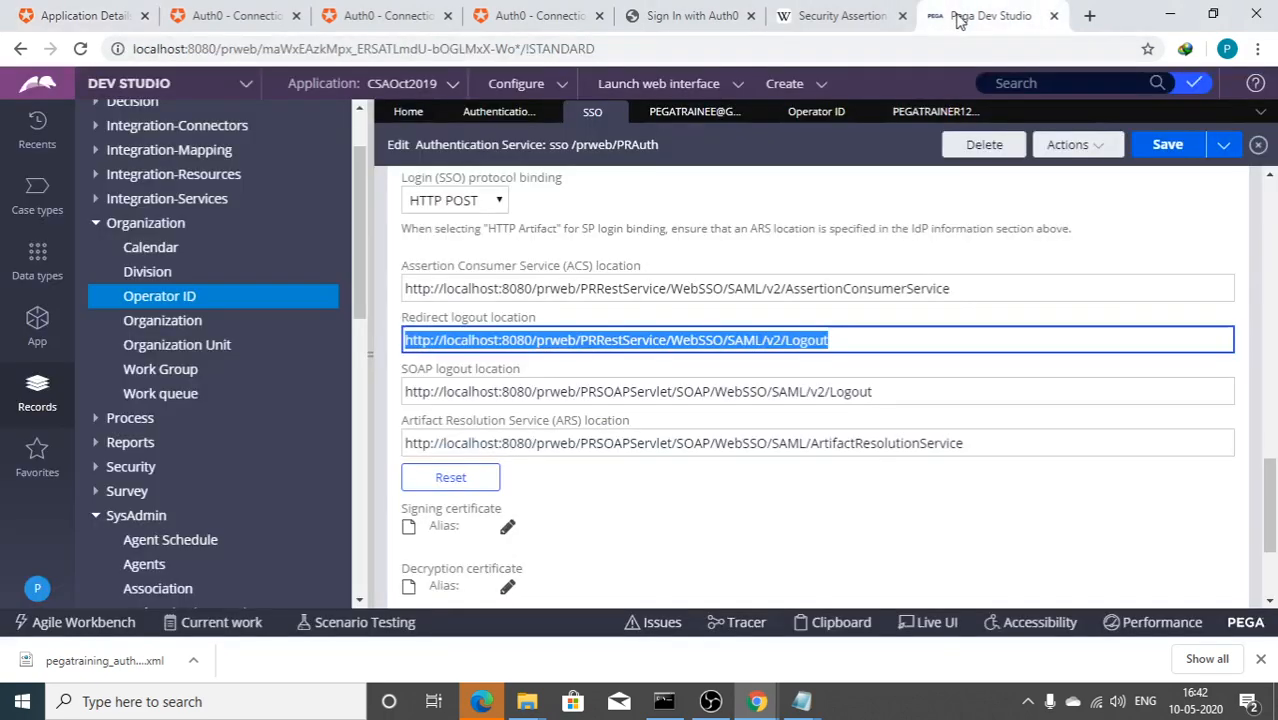
Step: Edit the Verification certificate alias to lowercase cn=pegatraining.auth0.com, submit, and save the sso record
{"action": "left_click", "coordinate": [1078, 150]}
{"action": "scroll", "coordinate": [600, 440], "scroll_direction": "up", "scroll_amount": 8}
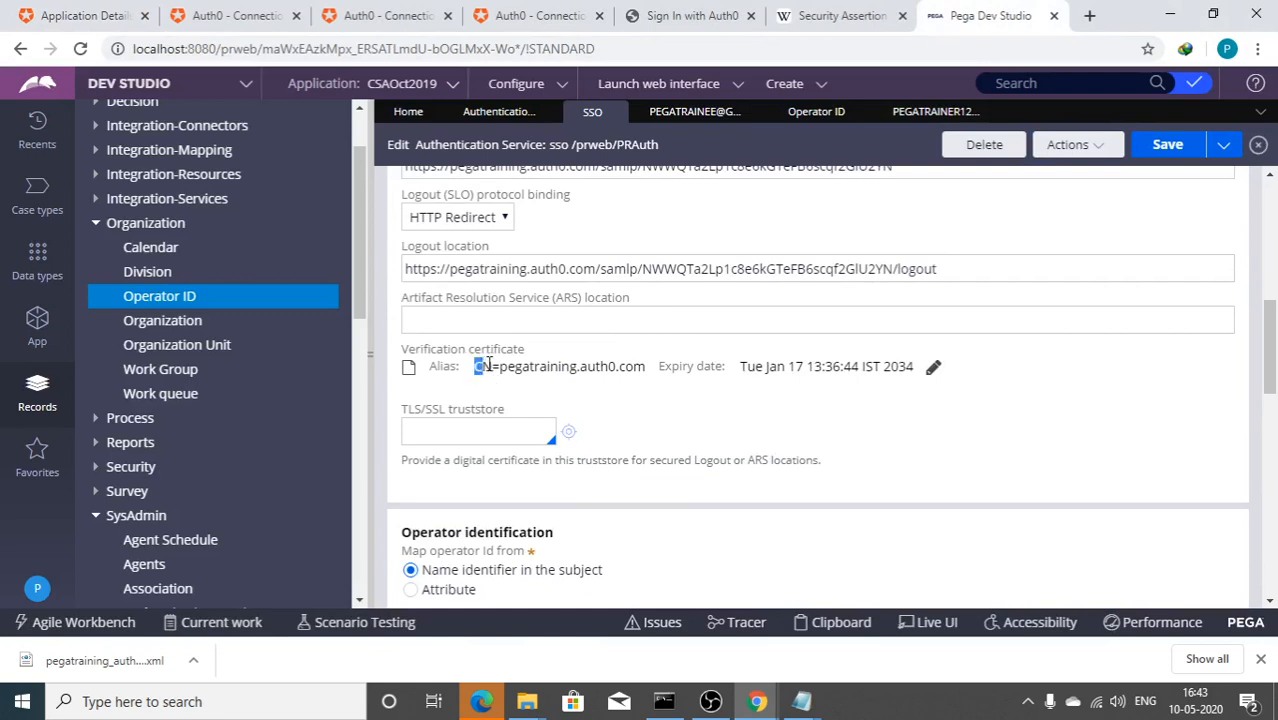
{"action": "left_click", "coordinate": [931, 370]}
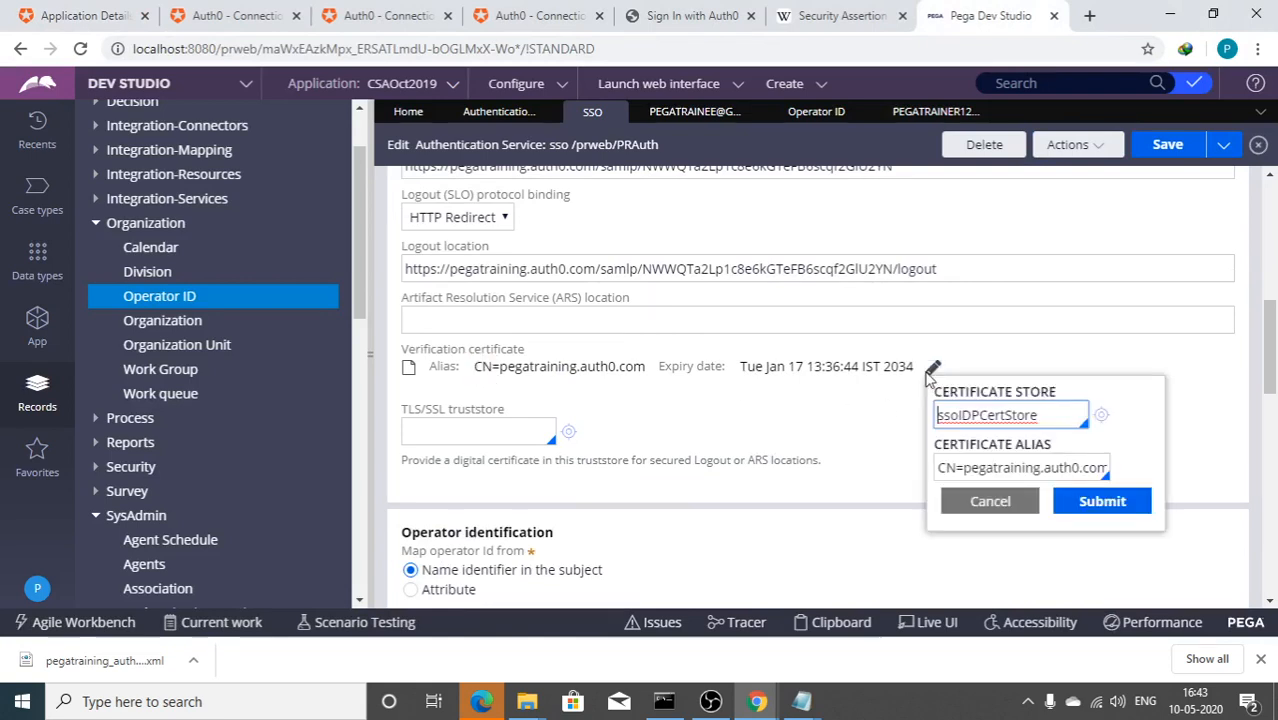
{"action": "left_click", "coordinate": [962, 475]}
{"action": "key", "text": "End"}
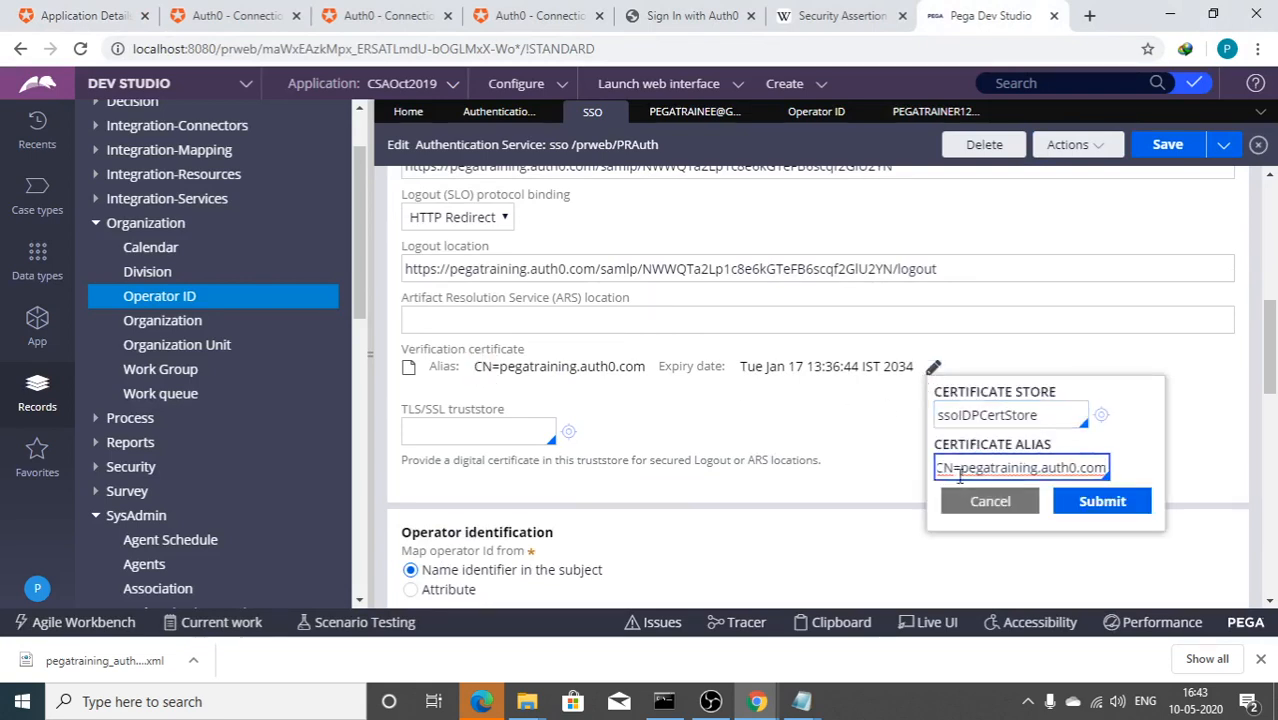
{"action": "key", "text": "Down"}
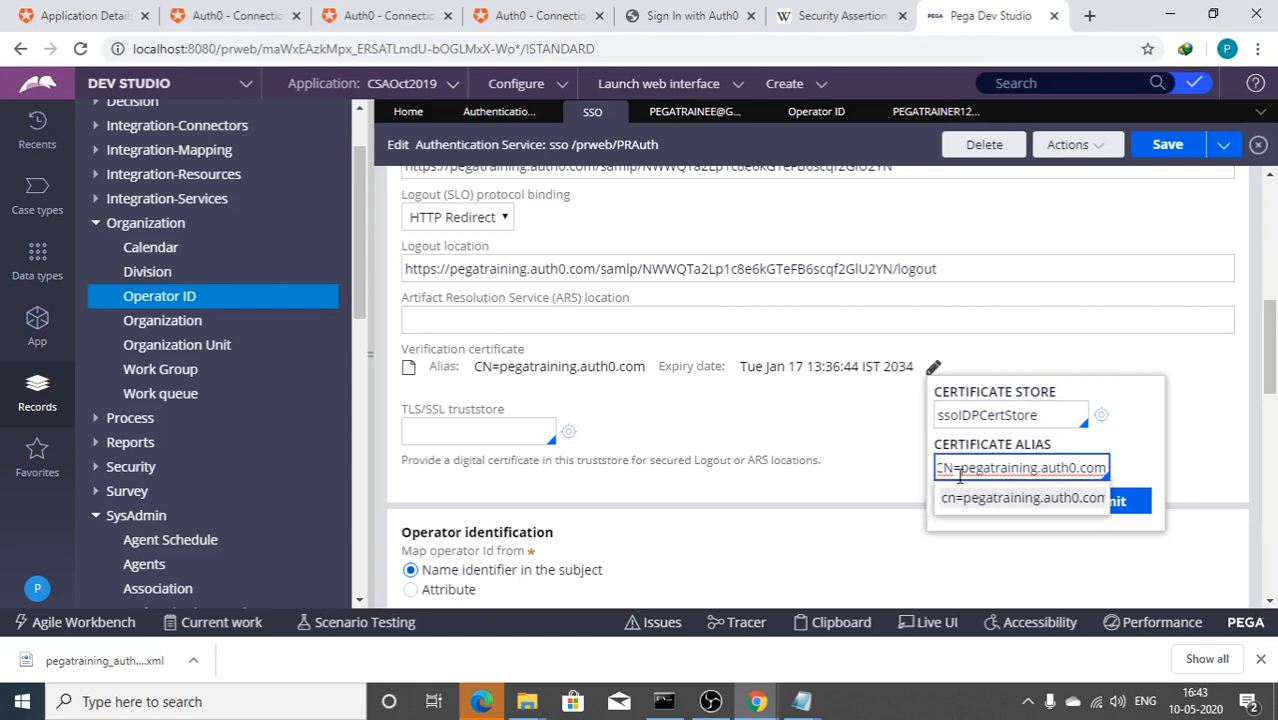
{"action": "left_click", "coordinate": [958, 498]}
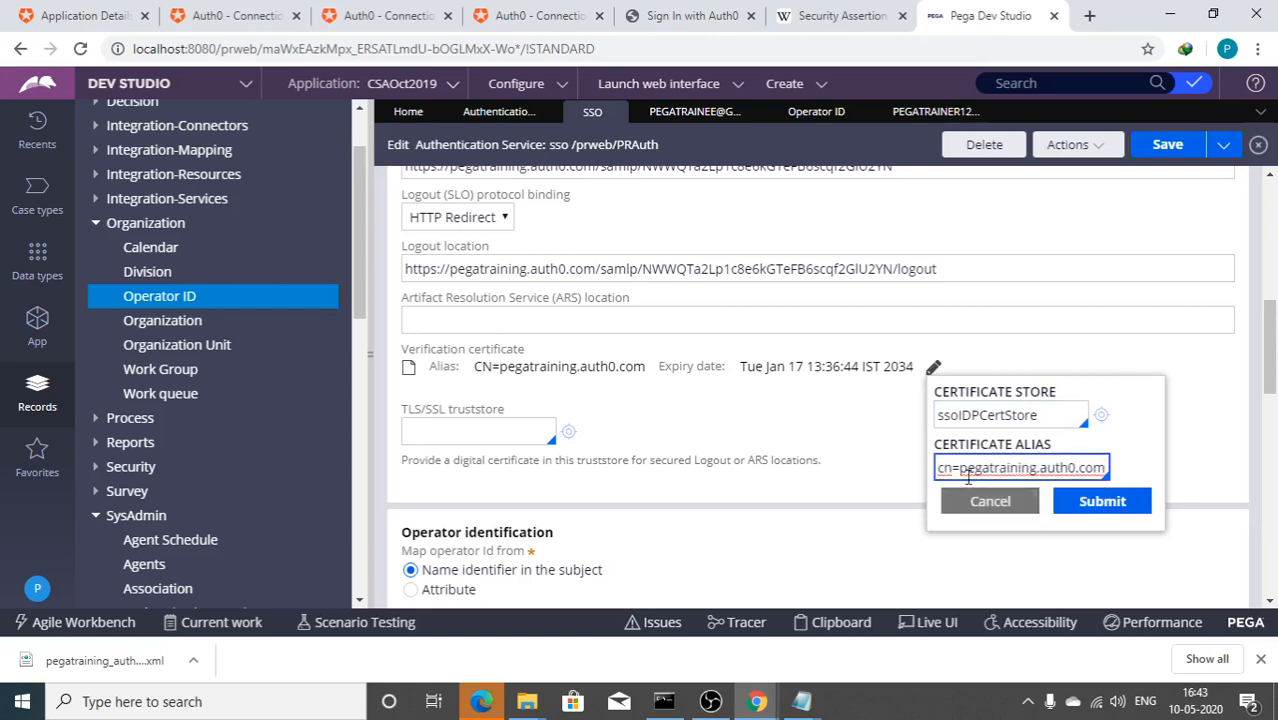
{"action": "left_click", "coordinate": [1077, 504]}
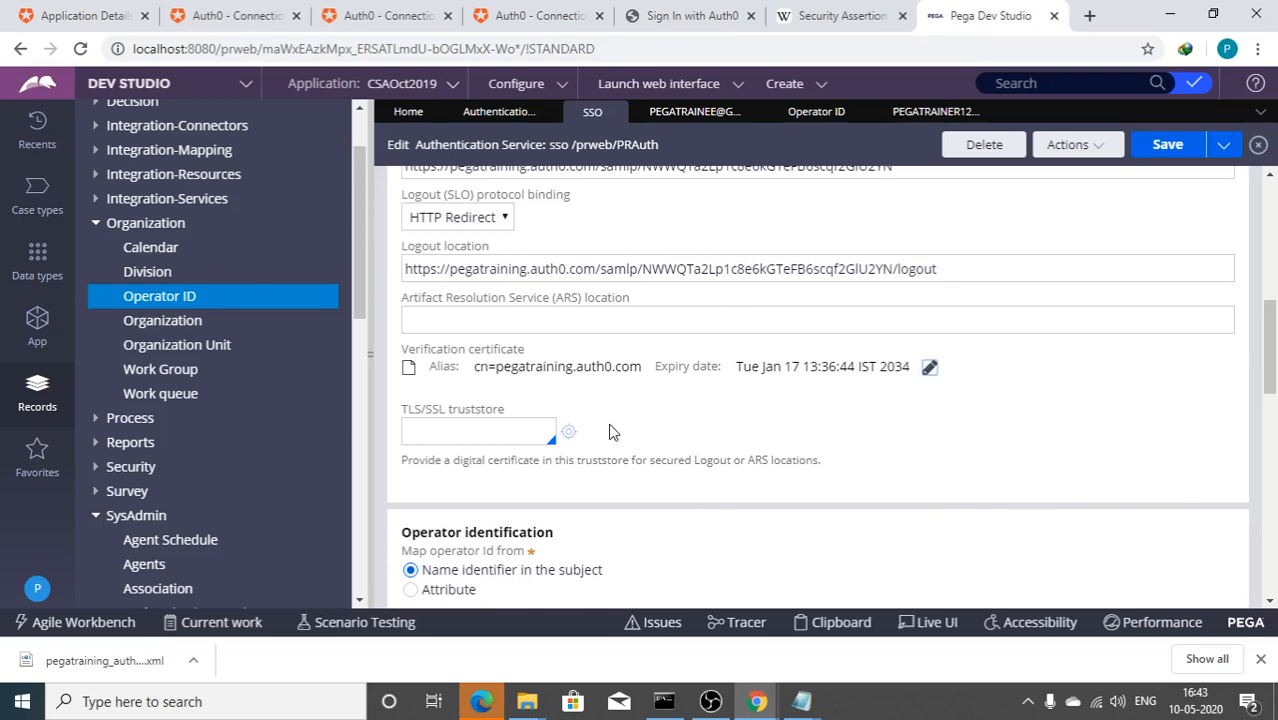
{"action": "left_click", "coordinate": [1145, 157]}
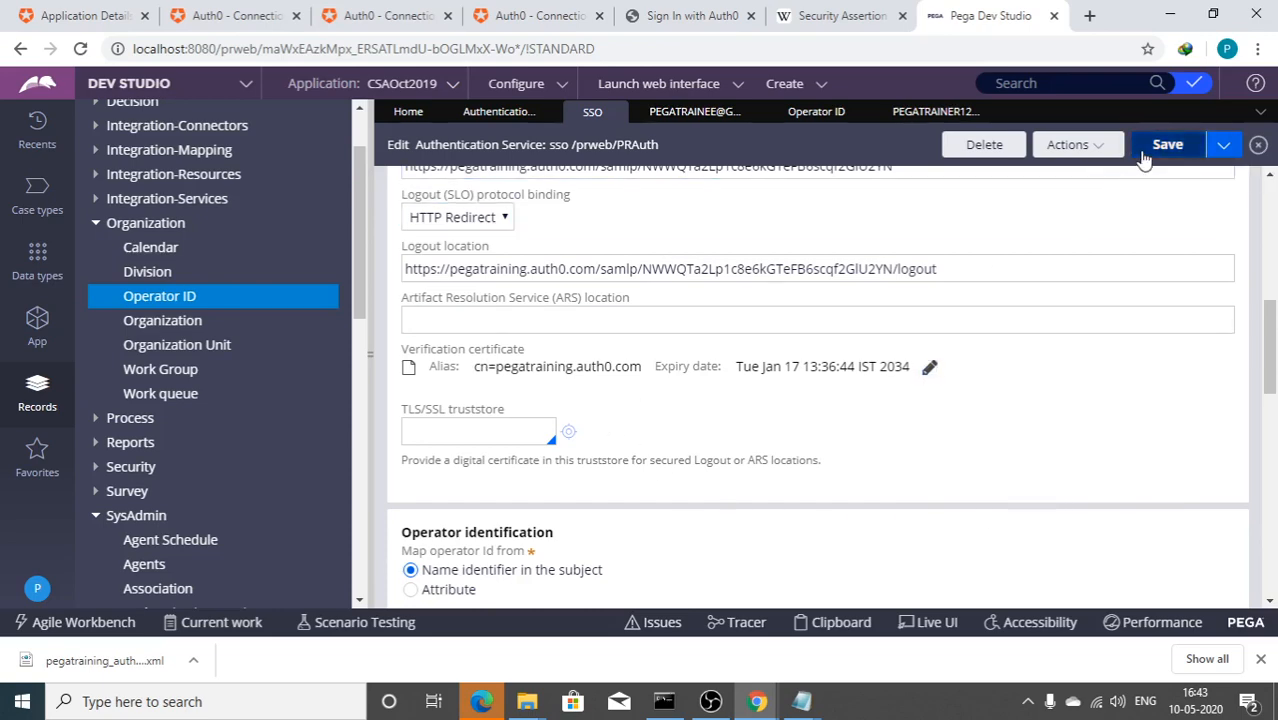
Step: Close the failed-logout status window and open a new private browser window
{"action": "mouse_move", "coordinate": [757, 707]}
{"action": "left_click", "coordinate": [801, 662]}
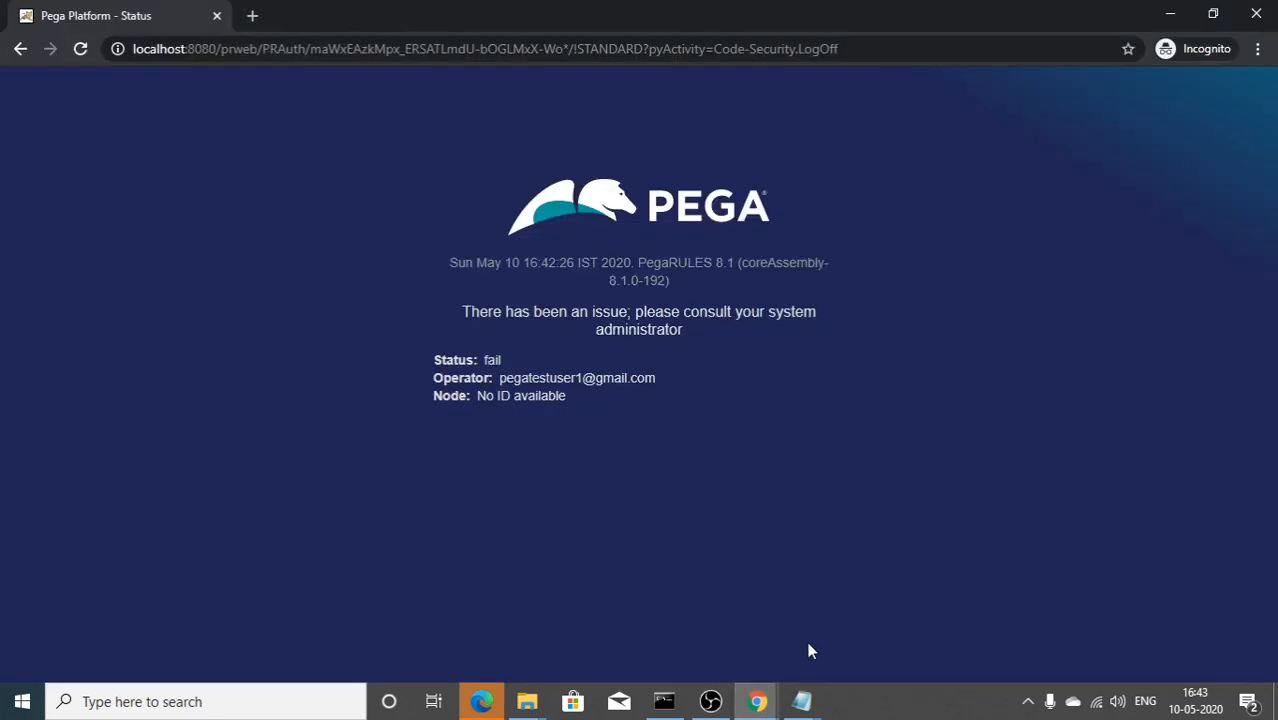
{"action": "left_click", "coordinate": [1256, 14]}
{"action": "left_click", "coordinate": [1257, 48]}
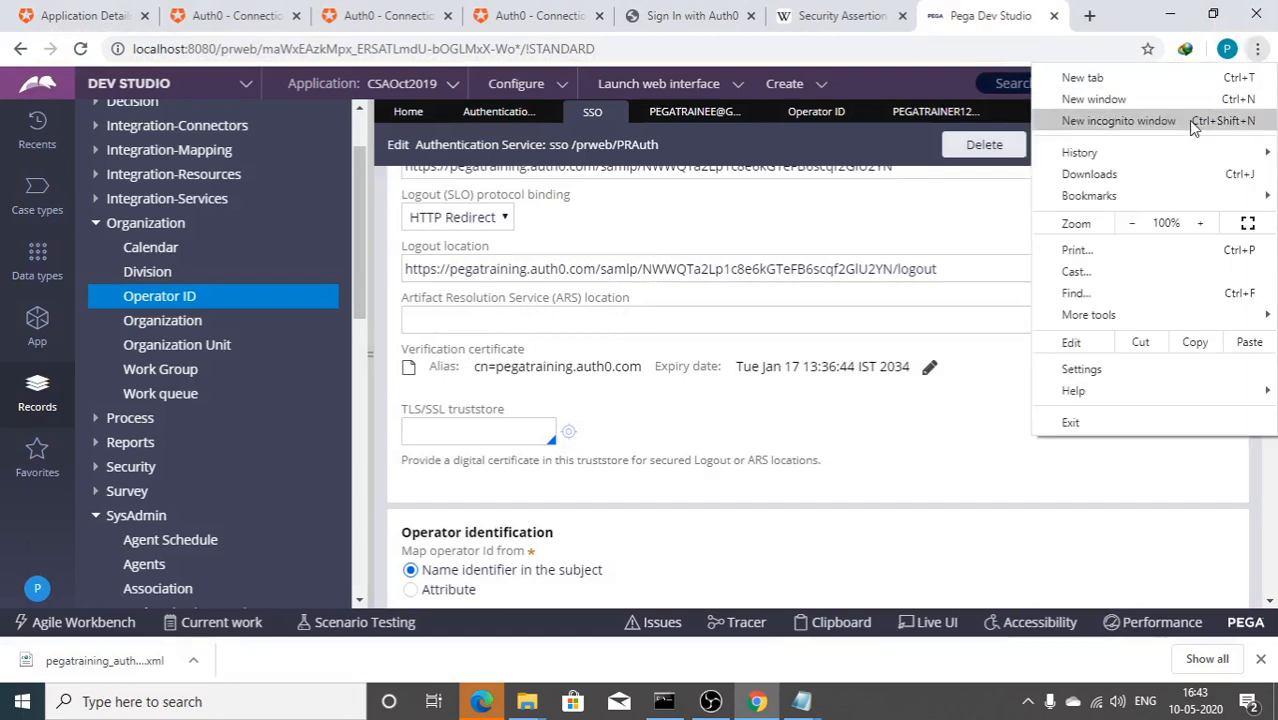
{"action": "left_click", "coordinate": [1196, 120]}
Step: Load the Pega sso login URL copied from the Readme notes
{"action": "mouse_move", "coordinate": [801, 701]}
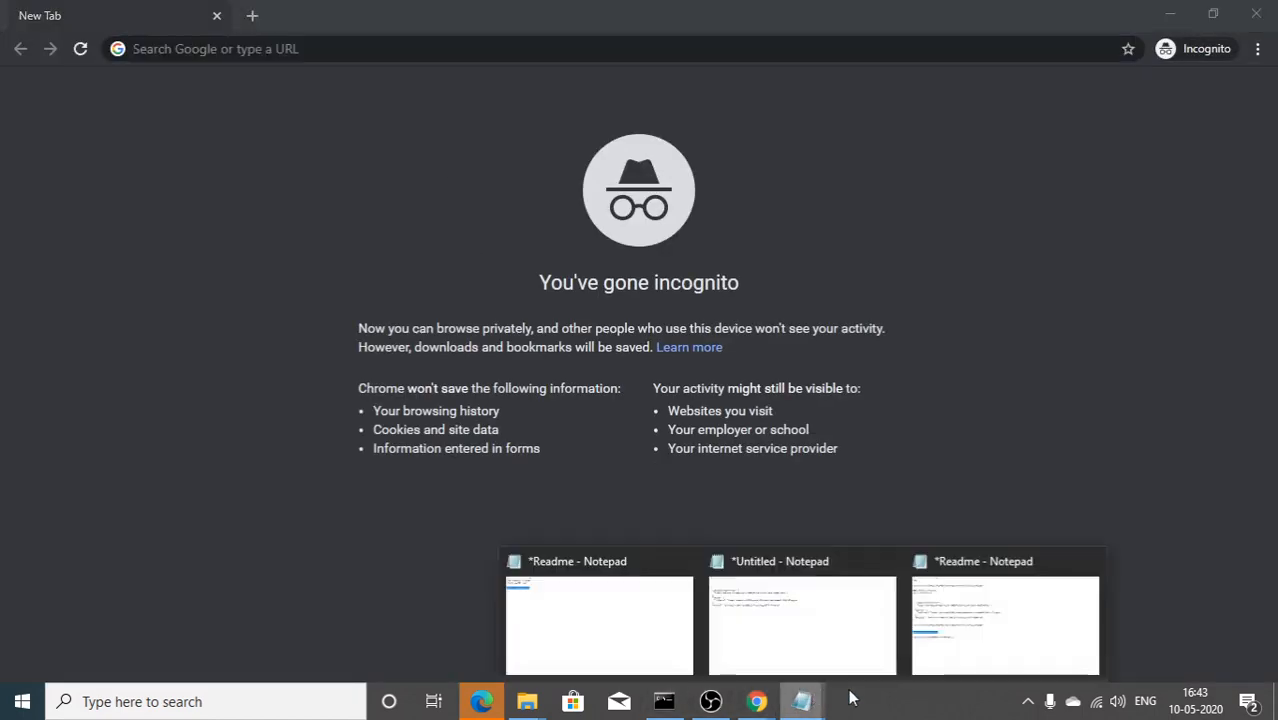
{"action": "left_click", "coordinate": [927, 622]}
{"action": "left_click_drag", "start_coordinate": [384, 504], "coordinate": [38, 484]}
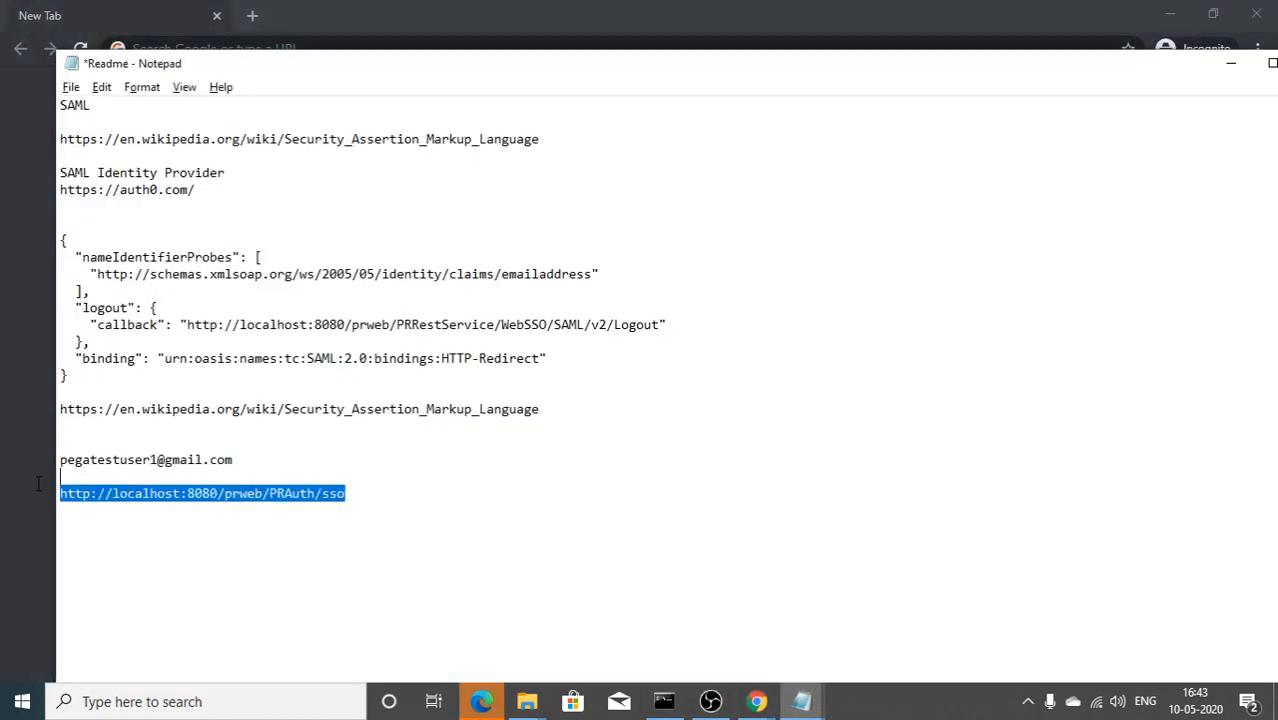
{"action": "key", "text": "ctrl+c"}
{"action": "key", "text": "alt+Tab"}
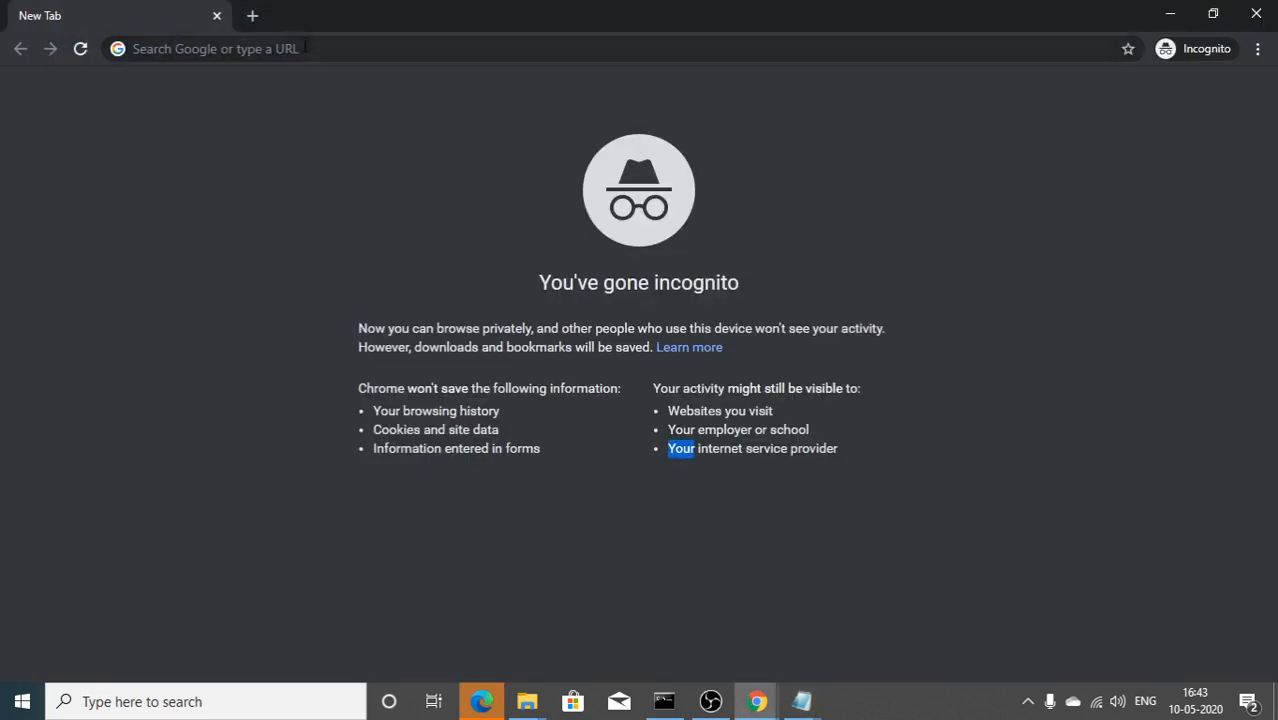
{"action": "left_click", "coordinate": [364, 48]}
{"action": "key", "text": "ctrl+v"}
{"action": "key", "text": "Return"}
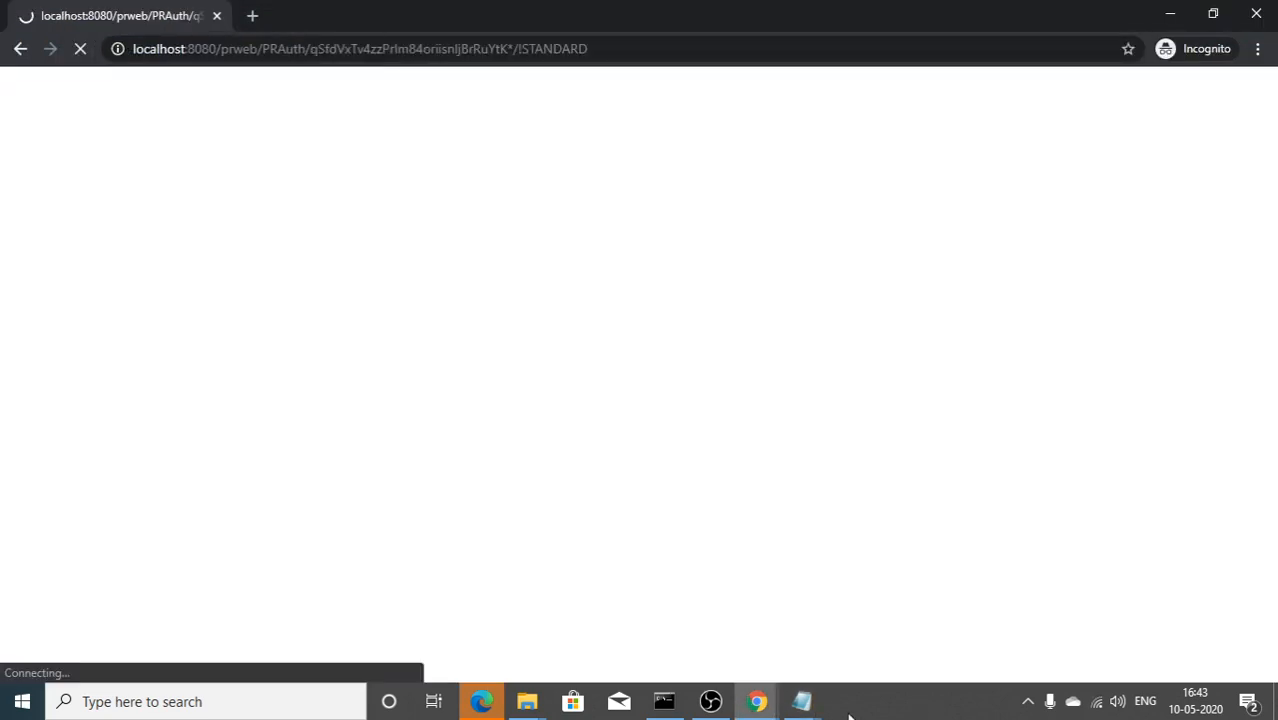
Step: Sign in with the saved test user credentials, then log off Pega
{"action": "mouse_move", "coordinate": [812, 703]}
{"action": "left_click", "coordinate": [962, 618]}
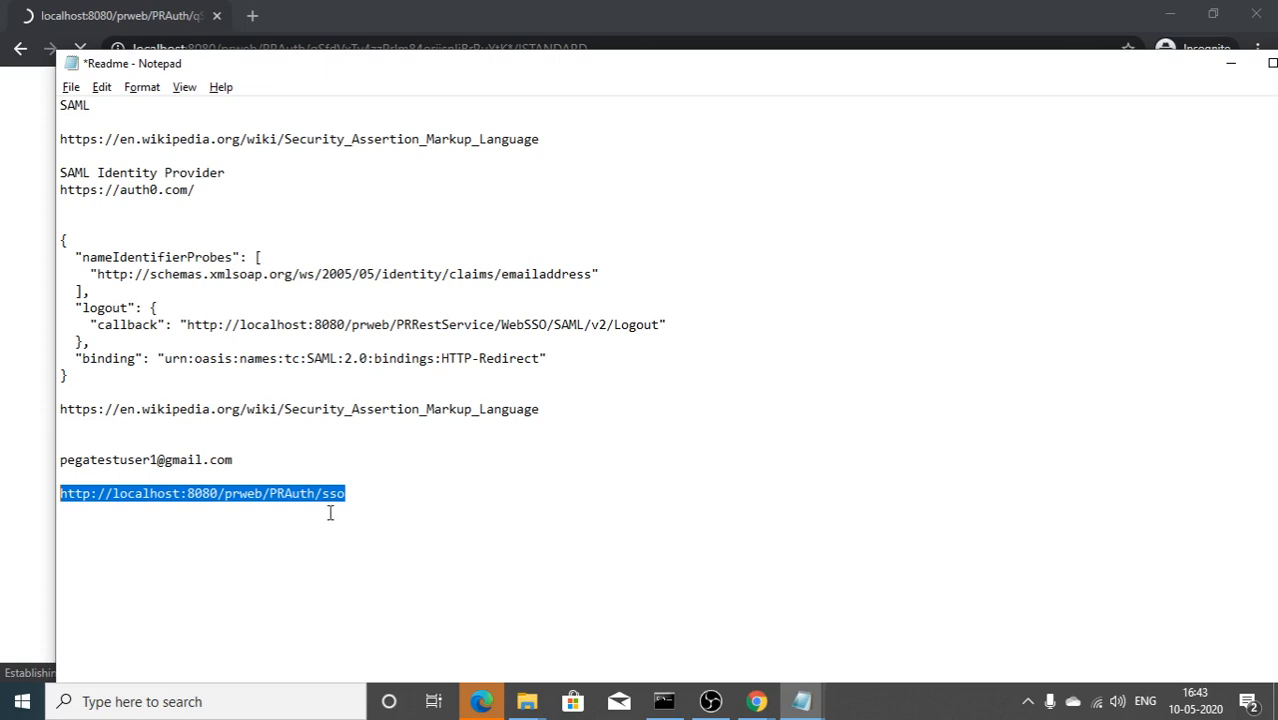
{"action": "left_click", "coordinate": [237, 461]}
{"action": "left_click_drag", "start_coordinate": [236, 460], "coordinate": [48, 470]}
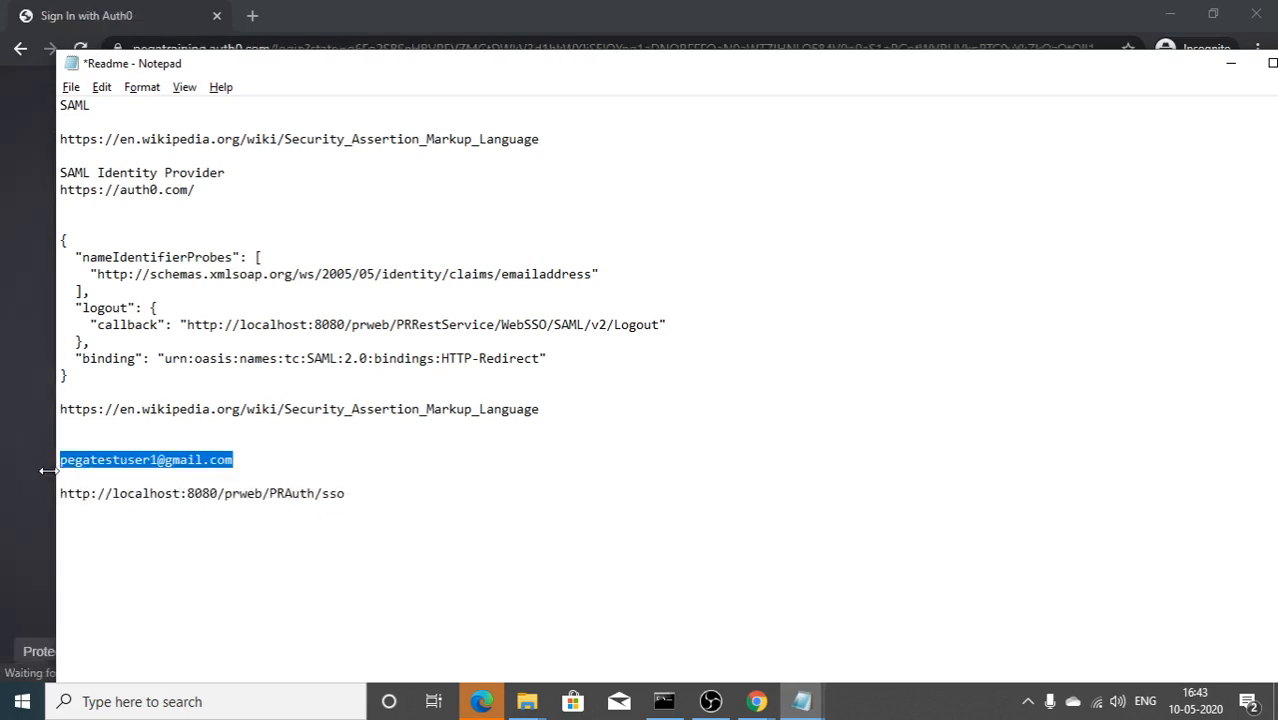
{"action": "left_click", "coordinate": [14, 478]}
{"action": "left_click", "coordinate": [610, 424]}
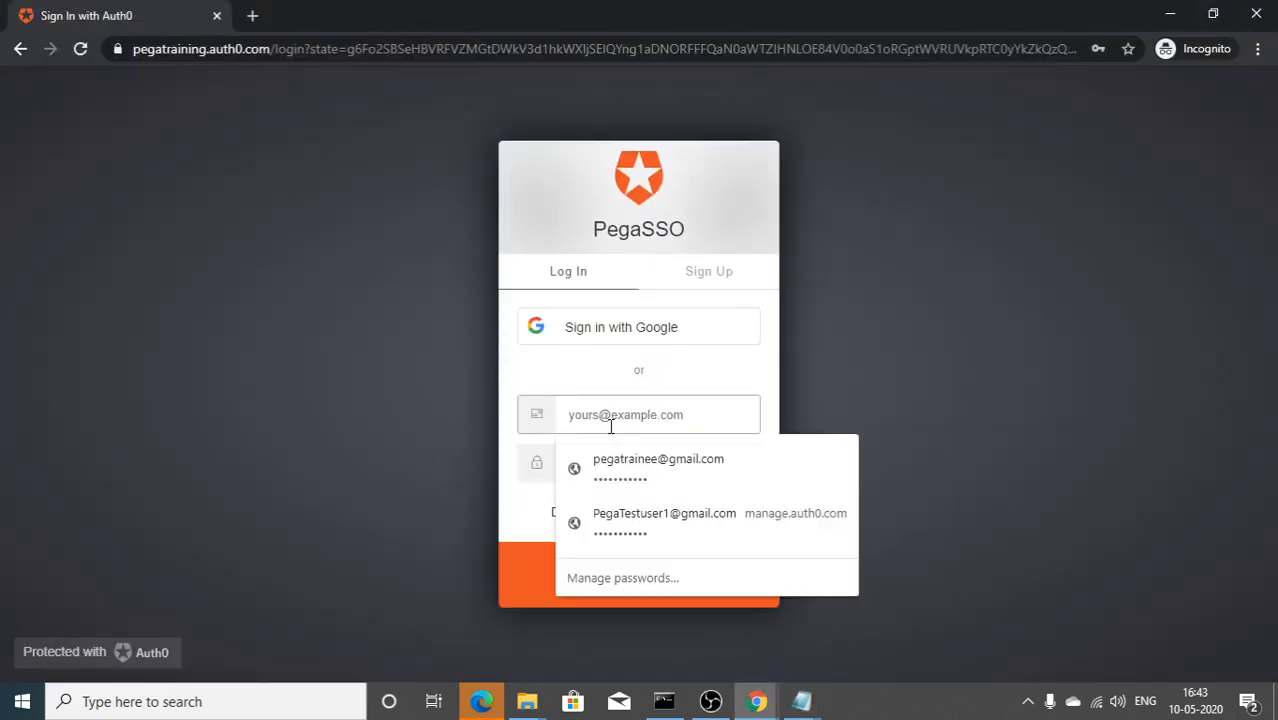
{"action": "left_click", "coordinate": [623, 456]}
{"action": "left_click", "coordinate": [637, 570]}
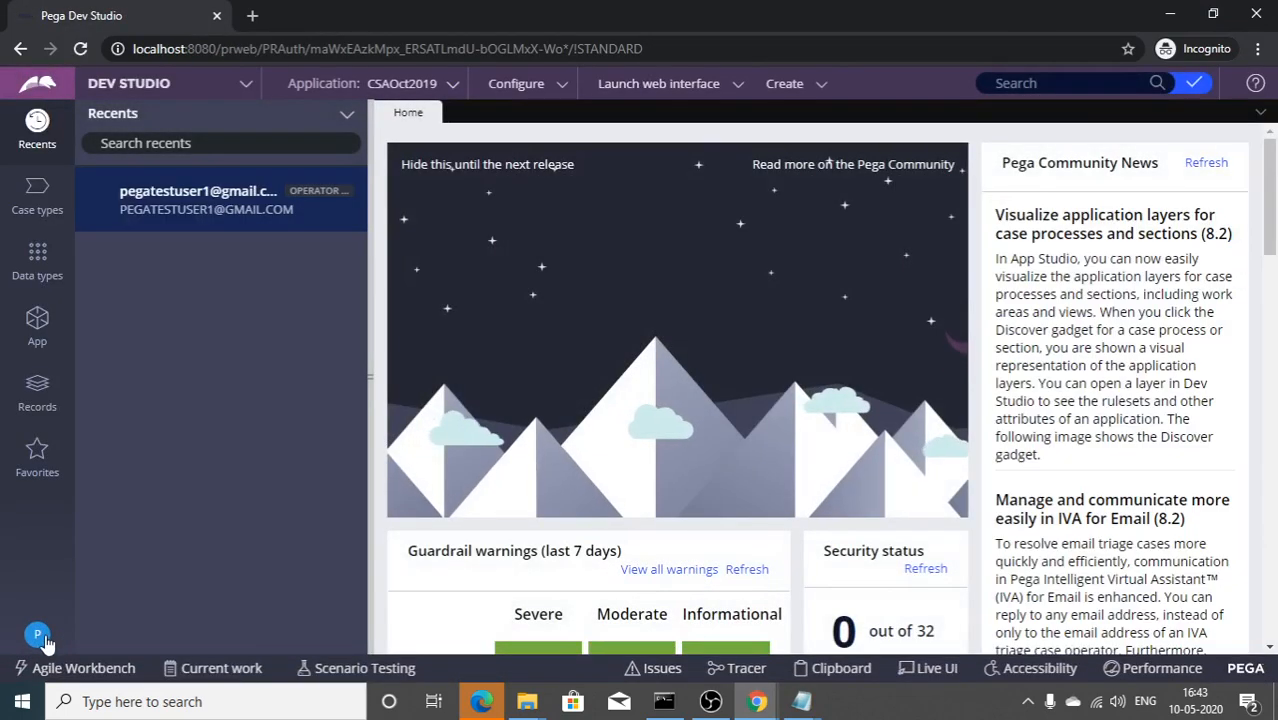
{"action": "left_click", "coordinate": [38, 634]}
{"action": "left_click", "coordinate": [48, 610]}
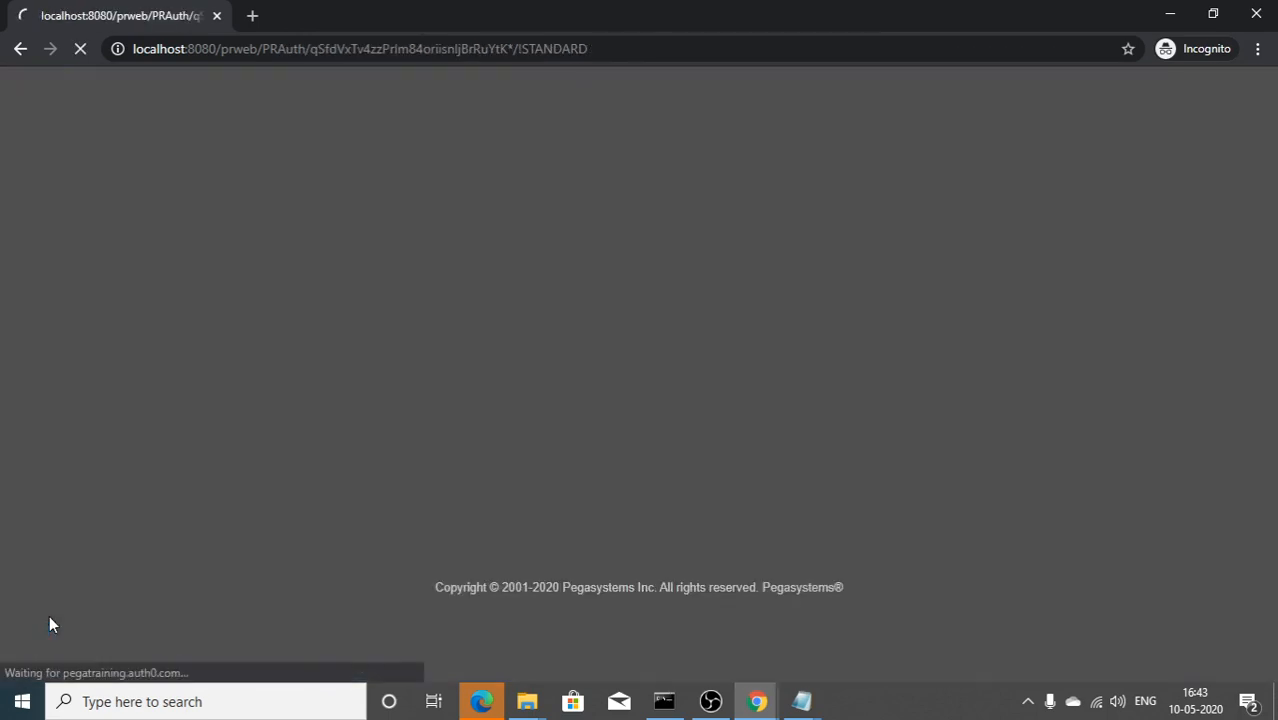
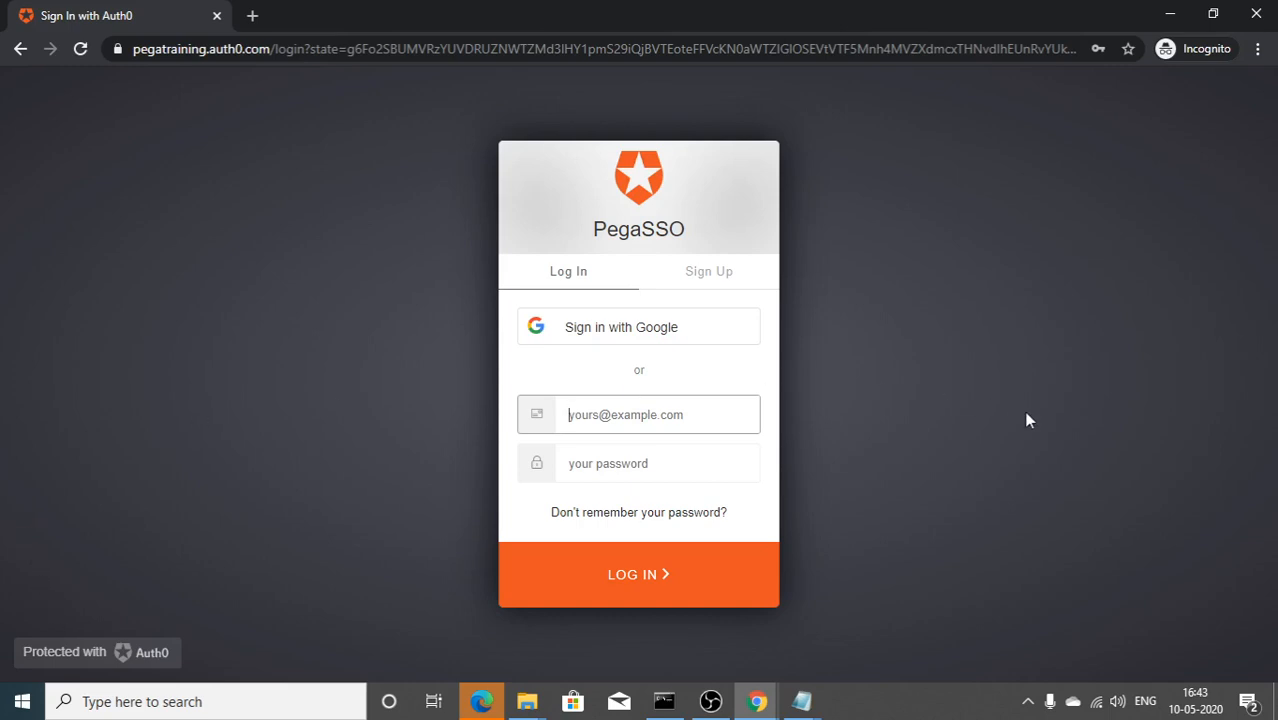
Step: Open Chrome Developer Tools on the Network panel through More tools
{"action": "left_click", "coordinate": [628, 420]}
{"action": "left_click", "coordinate": [1259, 50]}
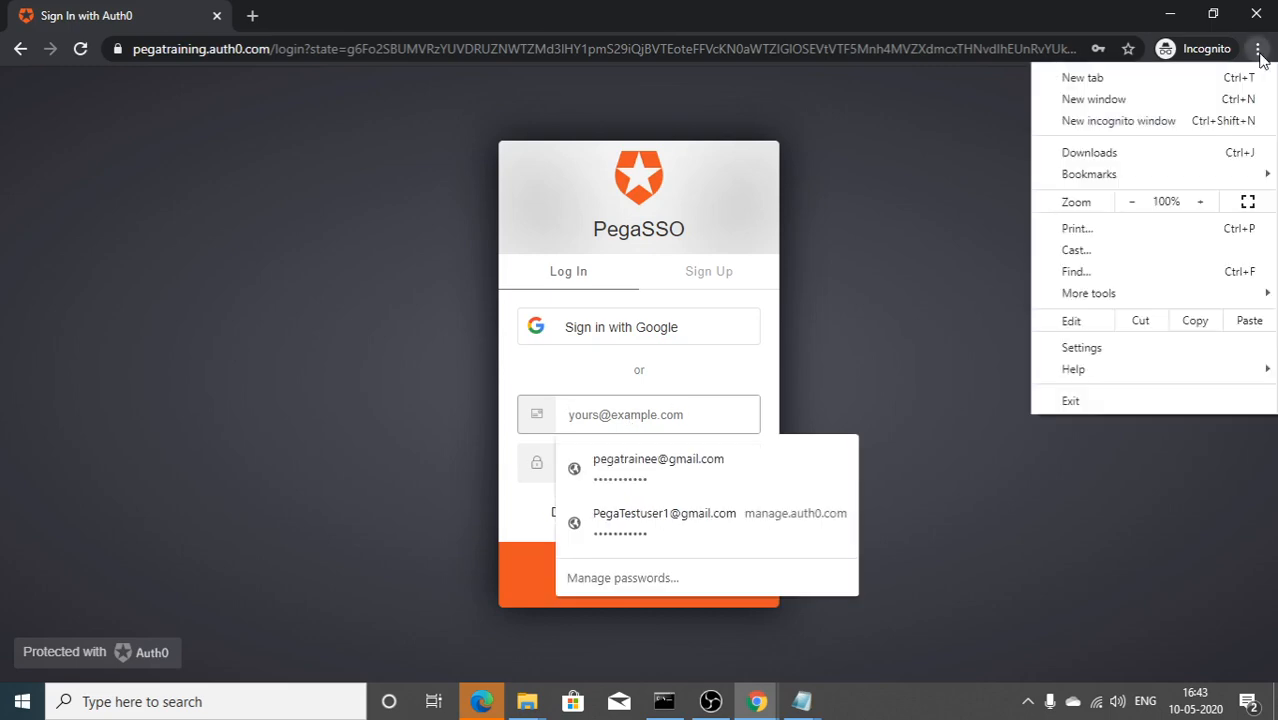
{"action": "mouse_move", "coordinate": [1168, 296]}
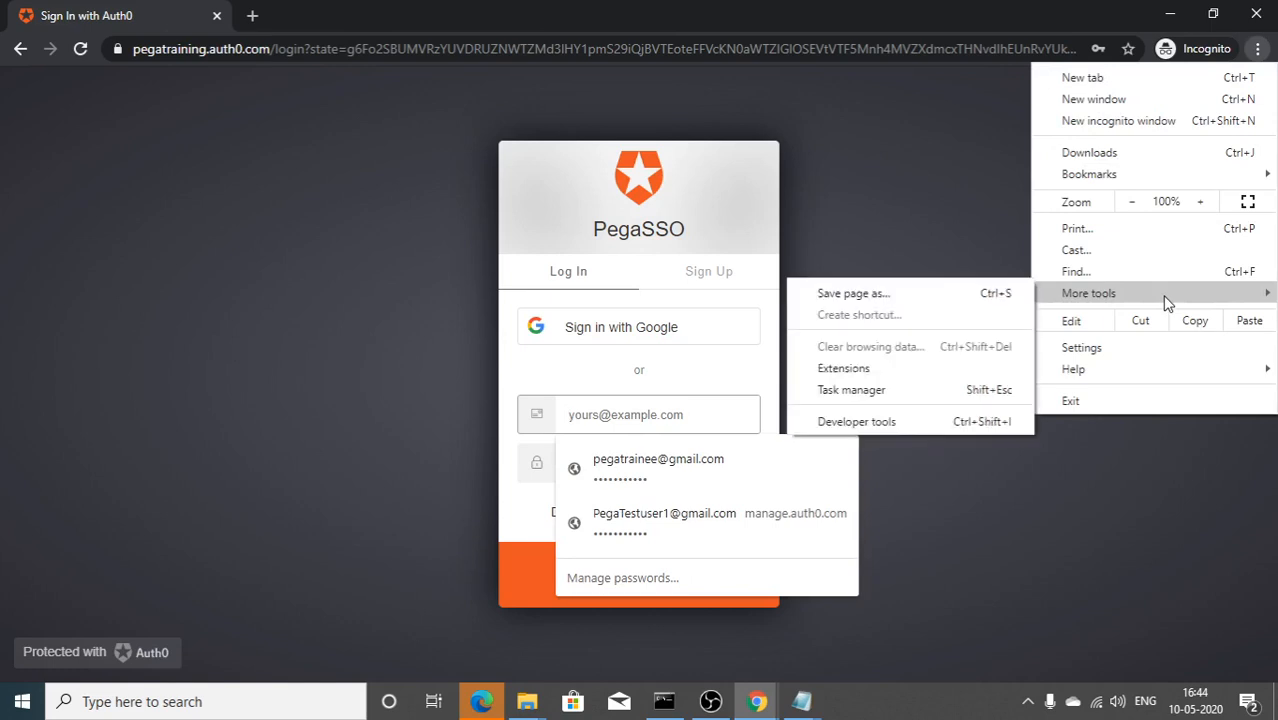
{"action": "left_click", "coordinate": [902, 423]}
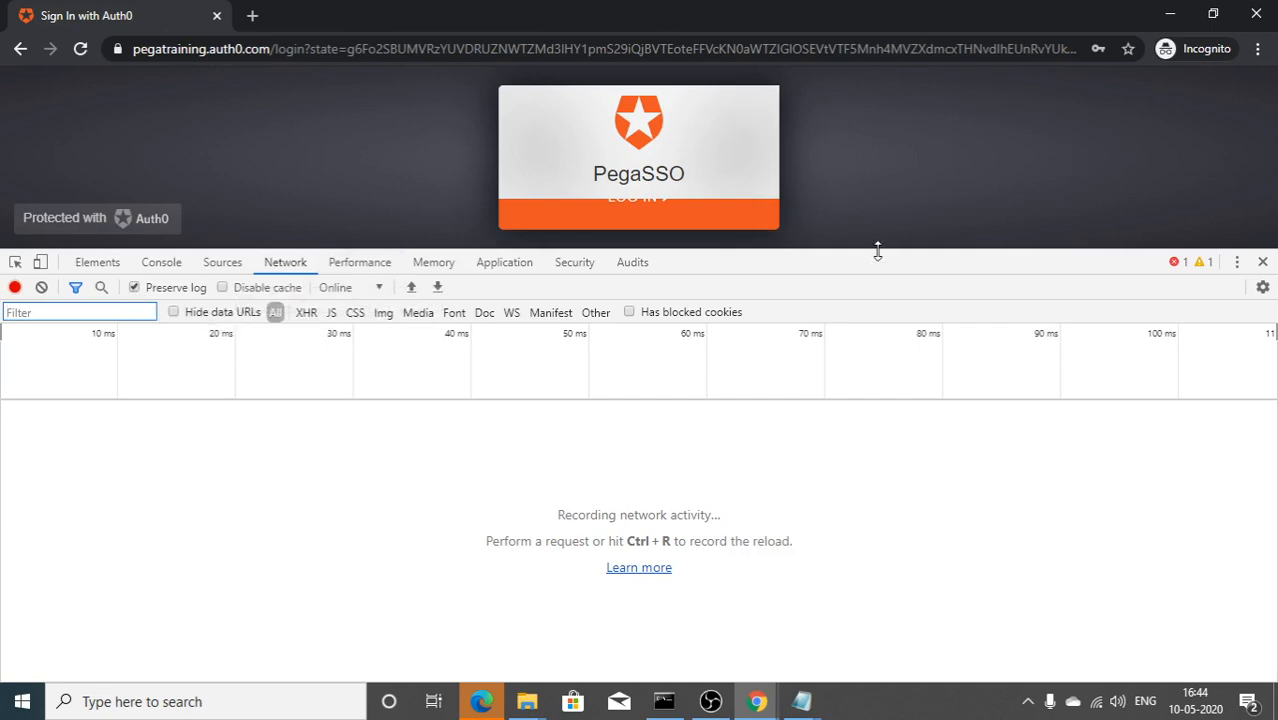
Step: Autofill the saved test user's email and password, then clear the Network request log
{"action": "left_click_drag", "start_coordinate": [877, 251], "coordinate": [870, 379]}
{"action": "scroll", "coordinate": [616, 282], "scroll_direction": "down", "scroll_amount": 2}
{"action": "scroll", "coordinate": [647, 244], "scroll_direction": "up", "scroll_amount": 1}
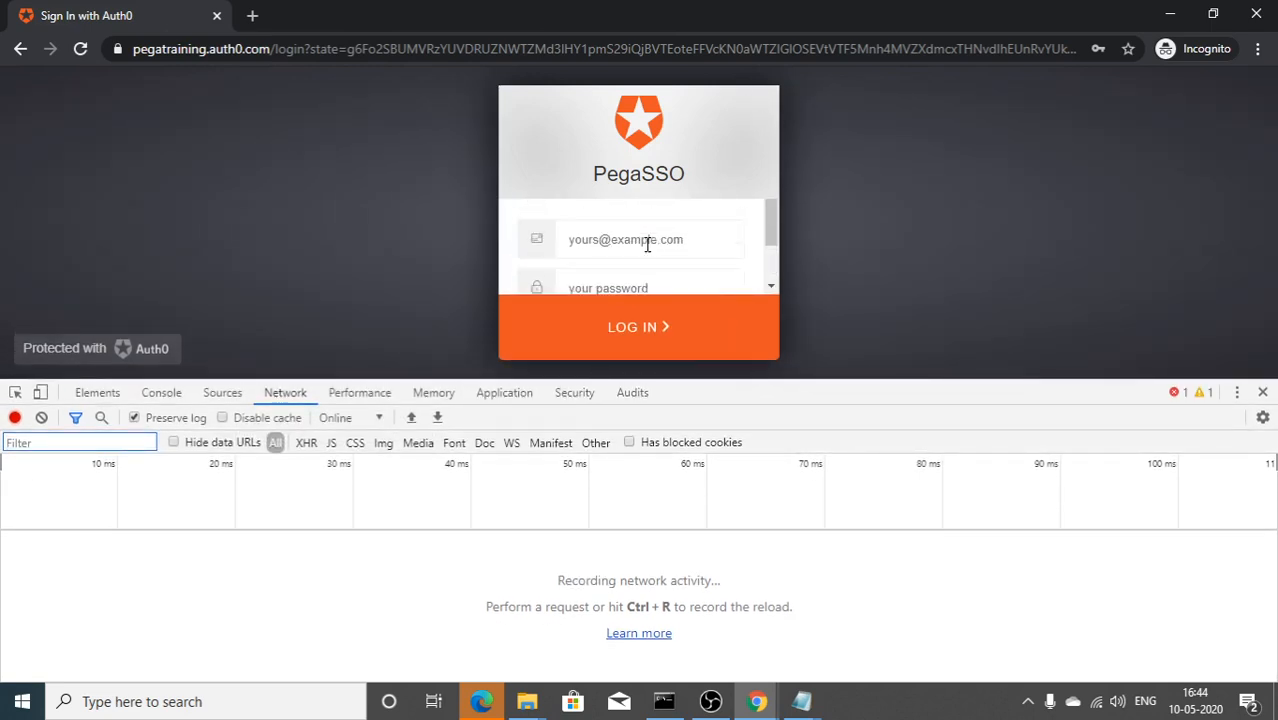
{"action": "left_click", "coordinate": [642, 260]}
{"action": "key", "text": "ctrl+v"}
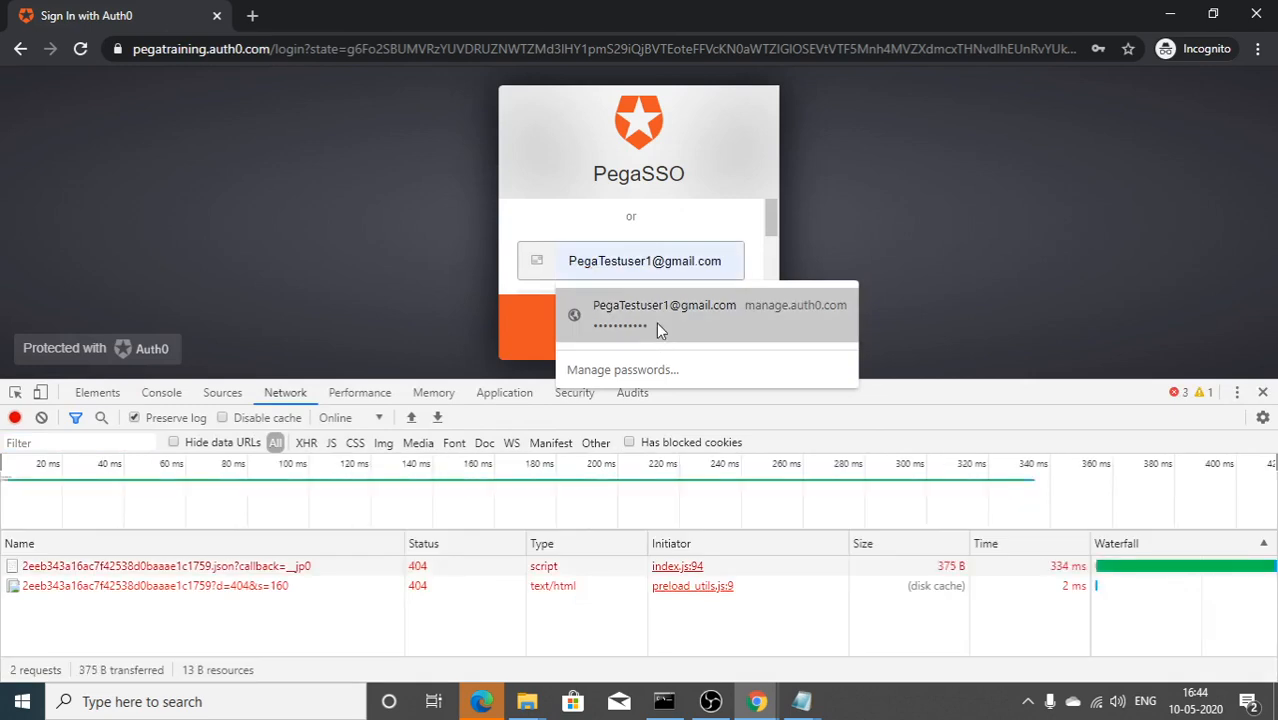
{"action": "left_click", "coordinate": [656, 322]}
{"action": "scroll", "coordinate": [615, 257], "scroll_direction": "down", "scroll_amount": 1}
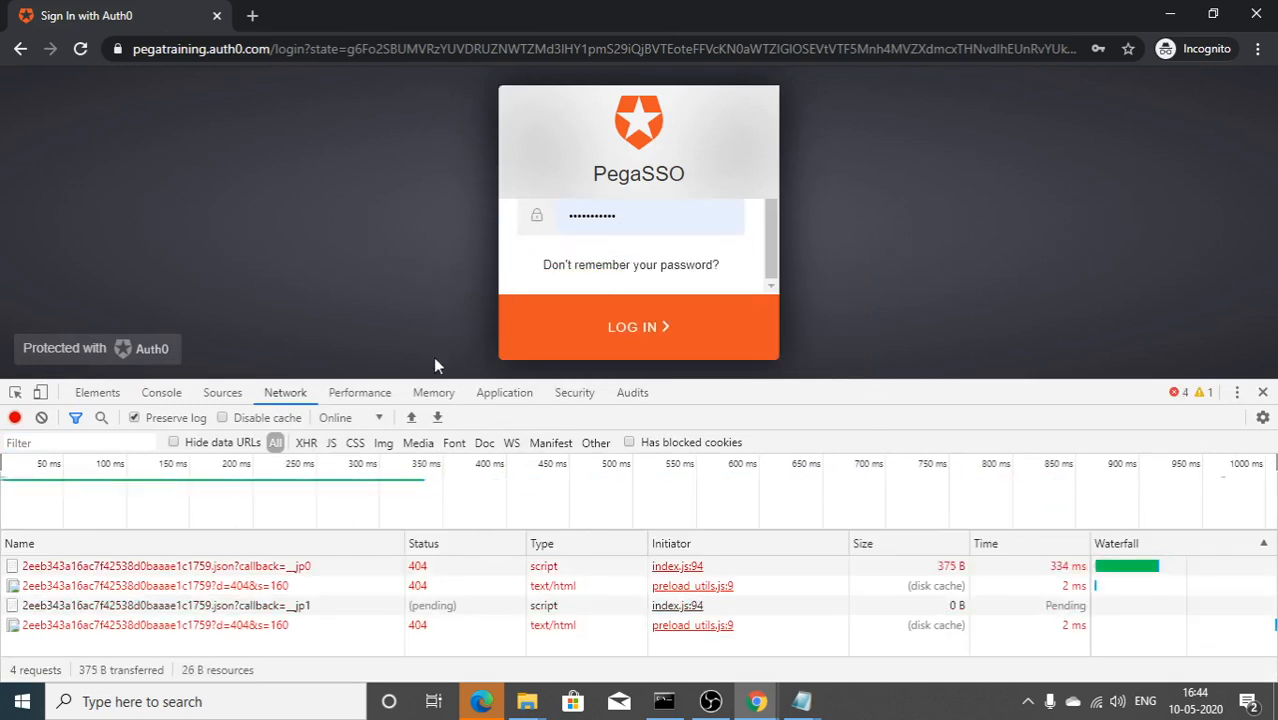
{"action": "left_click", "coordinate": [41, 417]}
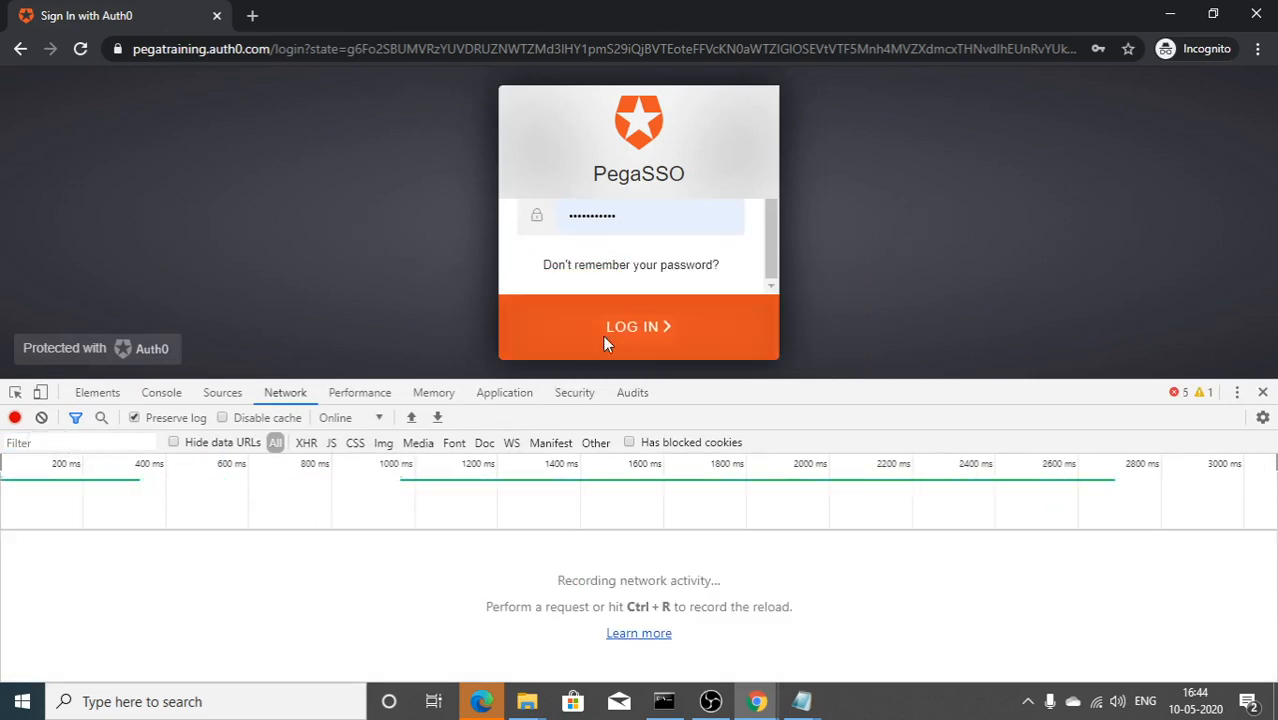
Step: Log in to Pega, enlarge the DevTools pane and browse the captured requests
{"action": "left_click", "coordinate": [604, 338]}
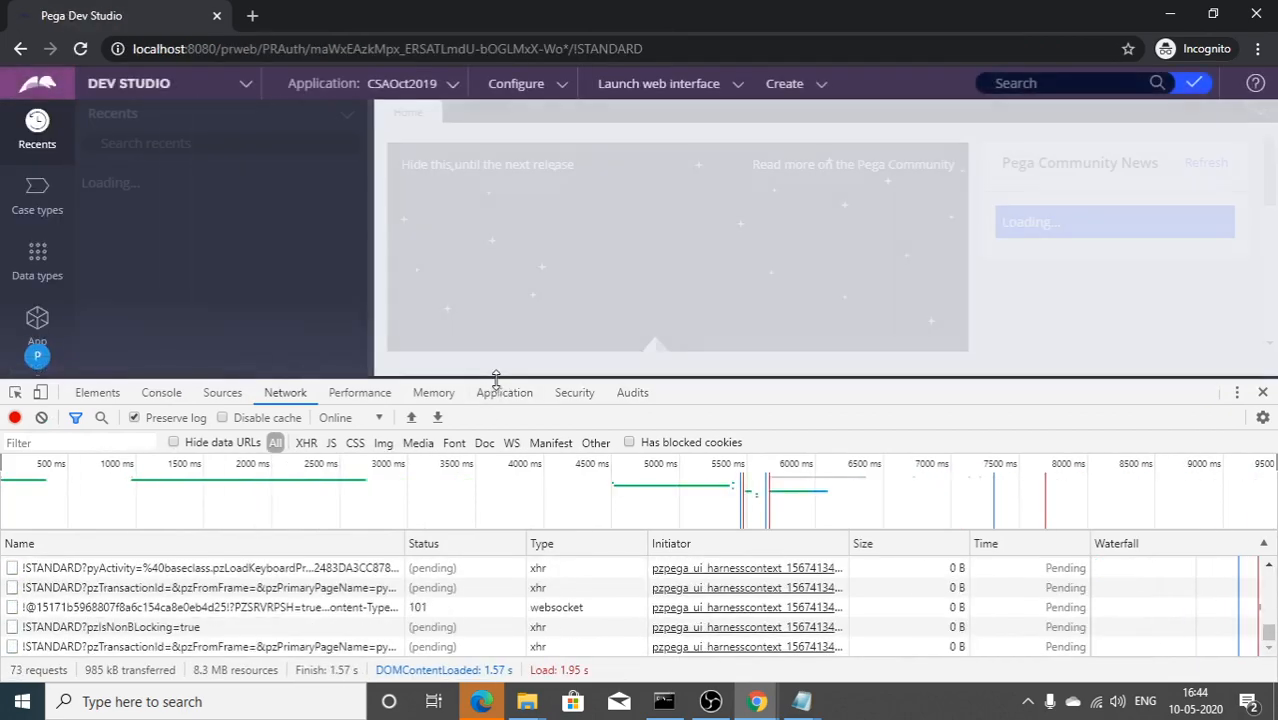
{"action": "left_click_drag", "start_coordinate": [495, 376], "coordinate": [490, 207]}
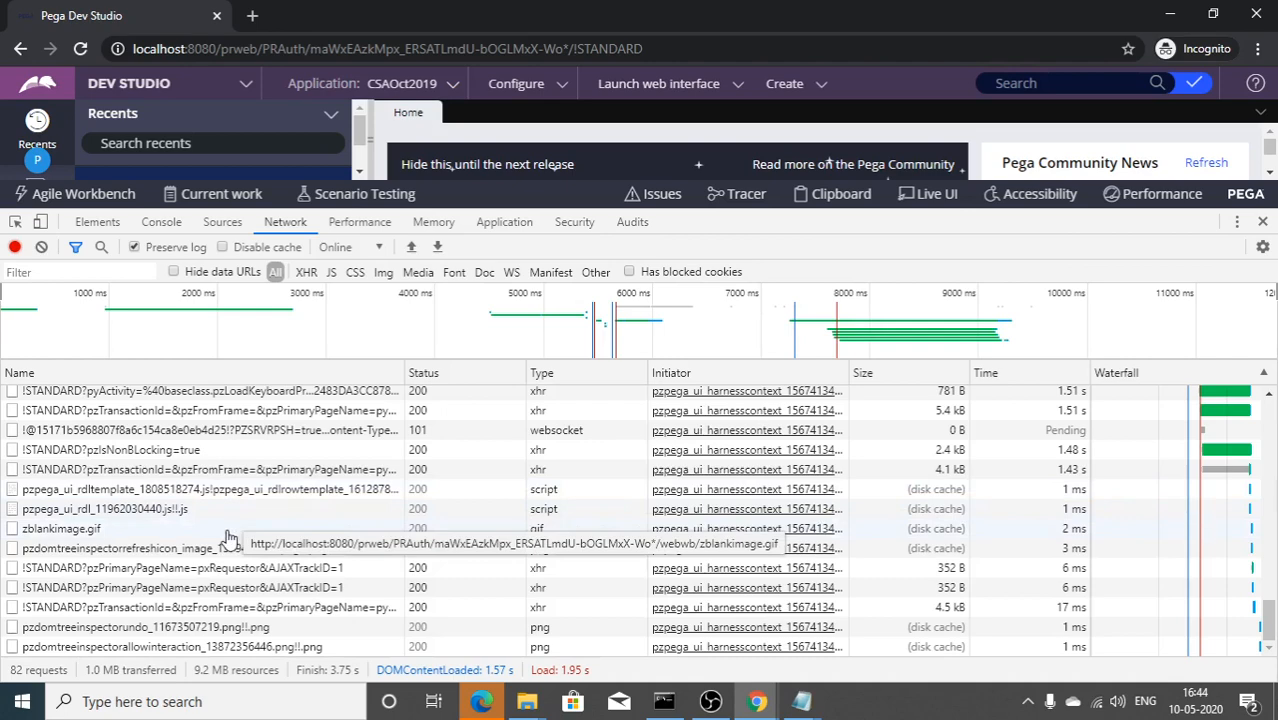
{"action": "scroll", "coordinate": [148, 566], "scroll_direction": "up", "scroll_amount": 5}
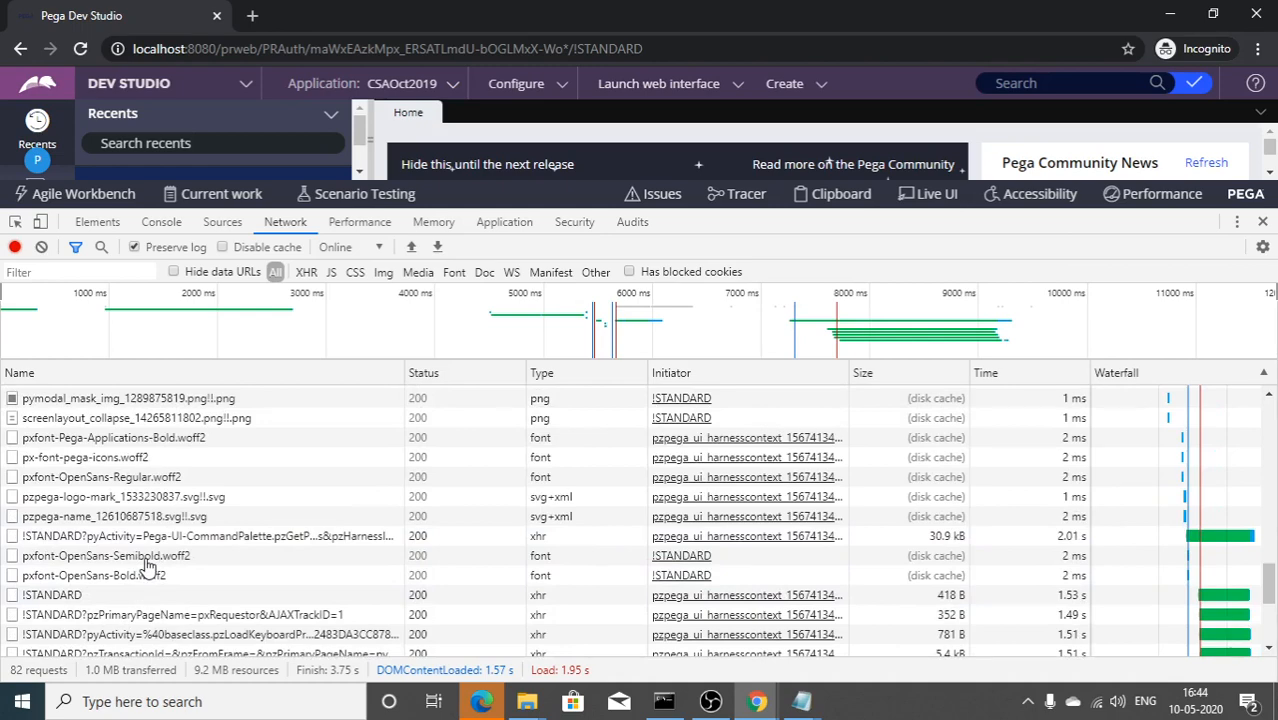
{"action": "scroll", "coordinate": [148, 566], "scroll_direction": "down", "scroll_amount": 5}
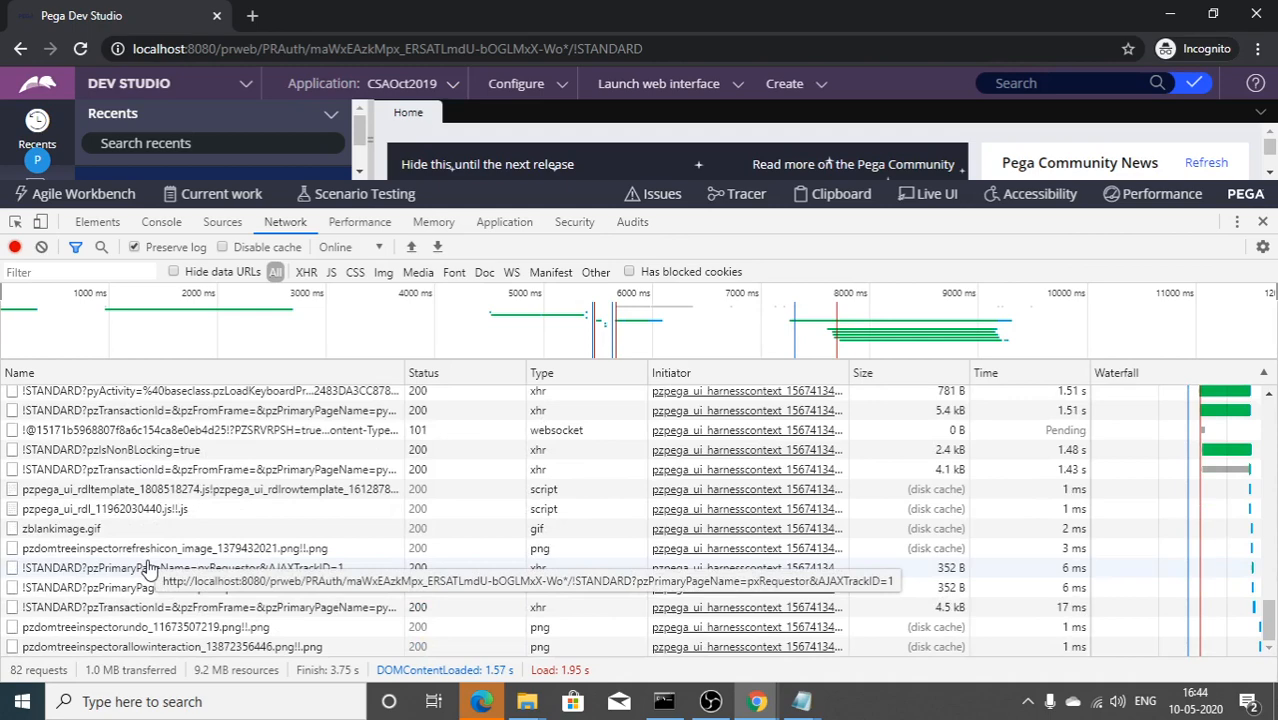
{"action": "scroll", "coordinate": [93, 535], "scroll_direction": "up", "scroll_amount": 3}
{"action": "scroll", "coordinate": [70, 570], "scroll_direction": "up", "scroll_amount": 3}
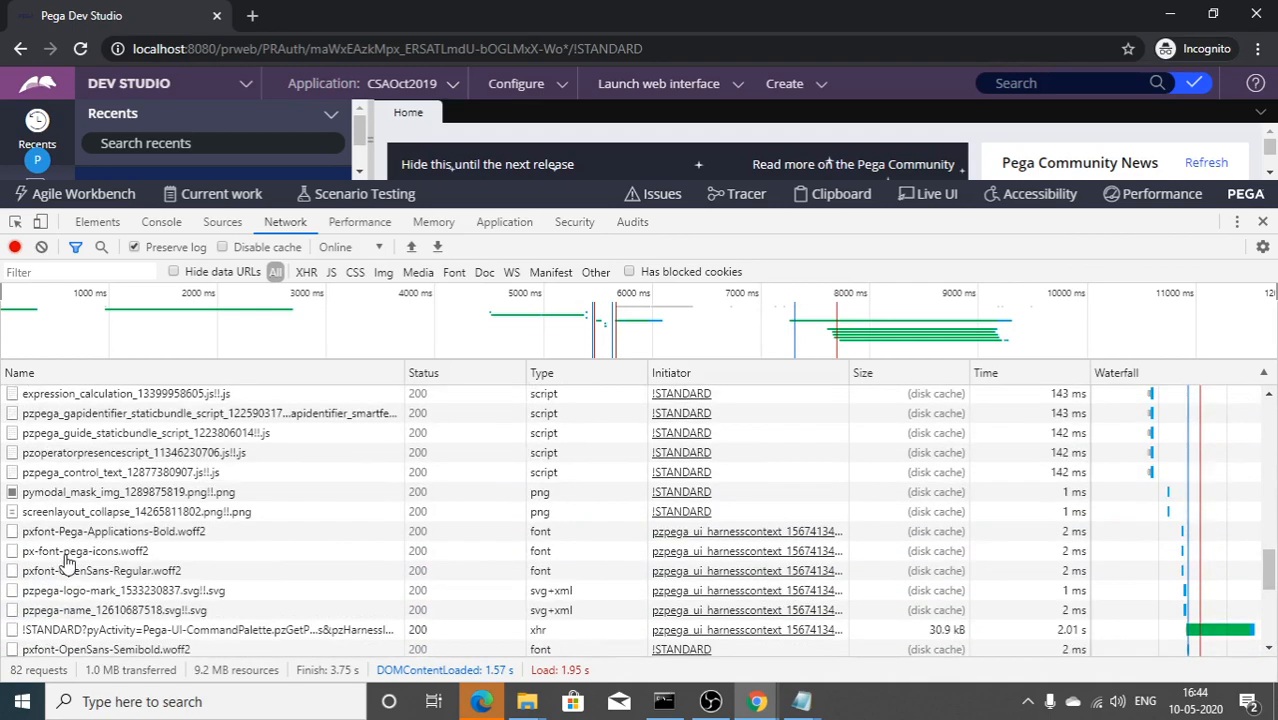
{"action": "scroll", "coordinate": [100, 595], "scroll_direction": "down", "scroll_amount": 5}
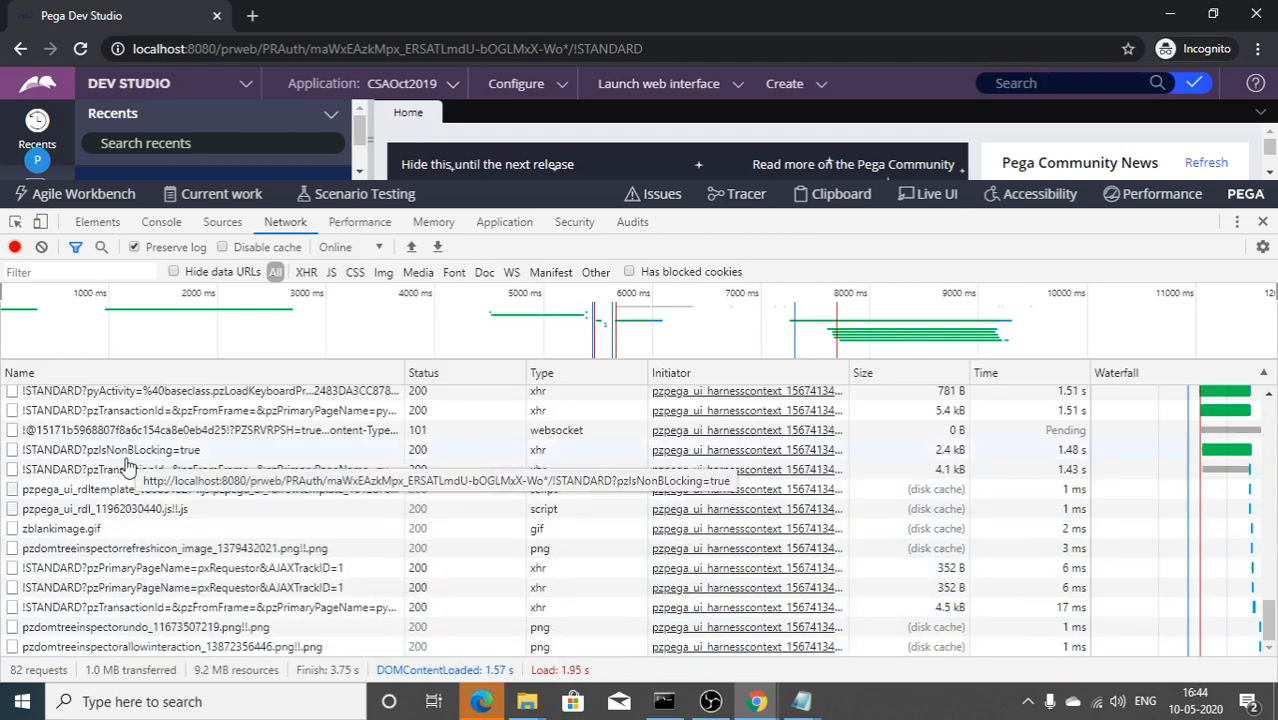
{"action": "scroll", "coordinate": [127, 466], "scroll_direction": "up", "scroll_amount": 5}
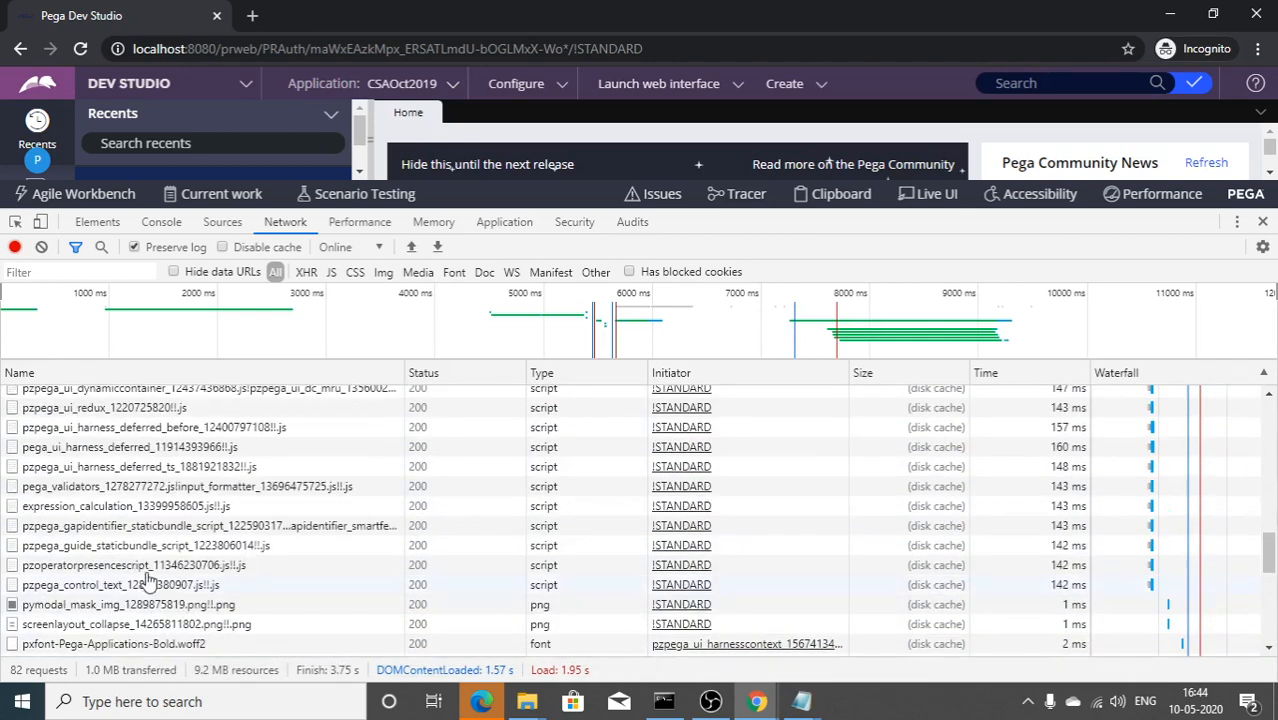
{"action": "scroll", "coordinate": [127, 466], "scroll_direction": "up", "scroll_amount": 3}
{"action": "scroll", "coordinate": [135, 462], "scroll_direction": "down", "scroll_amount": 7}
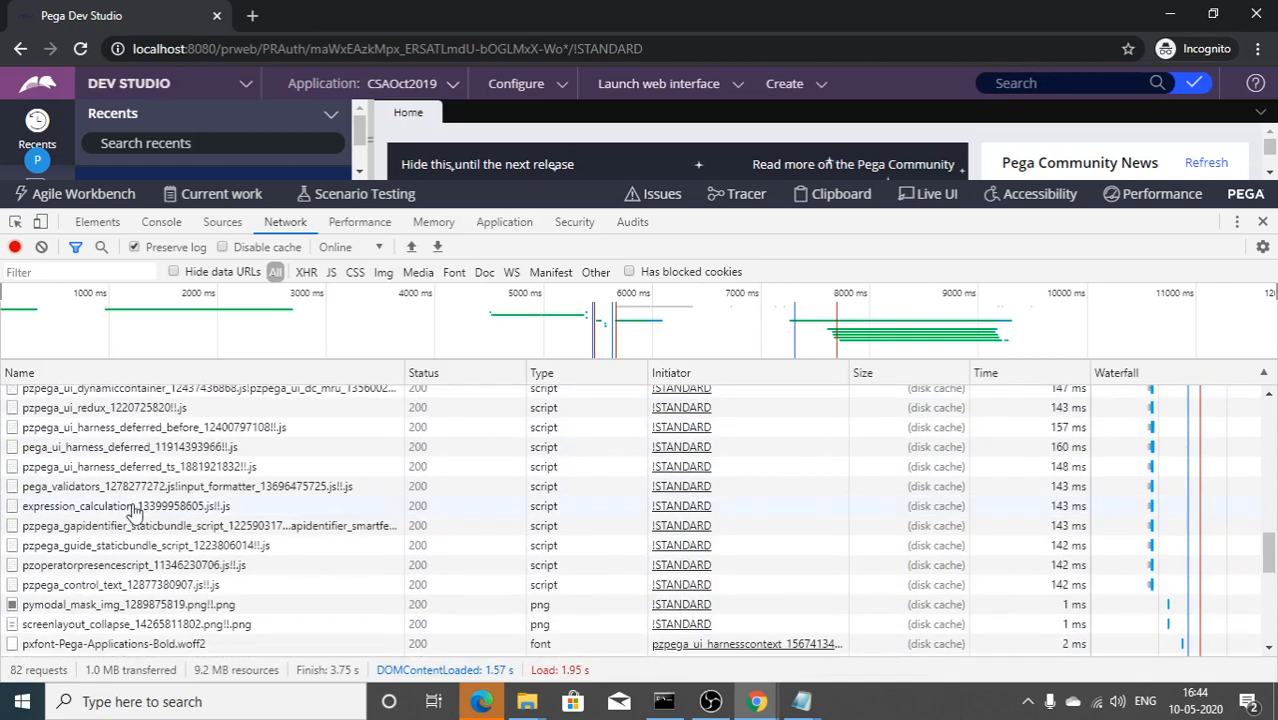
{"action": "scroll", "coordinate": [135, 513], "scroll_direction": "down", "scroll_amount": 3}
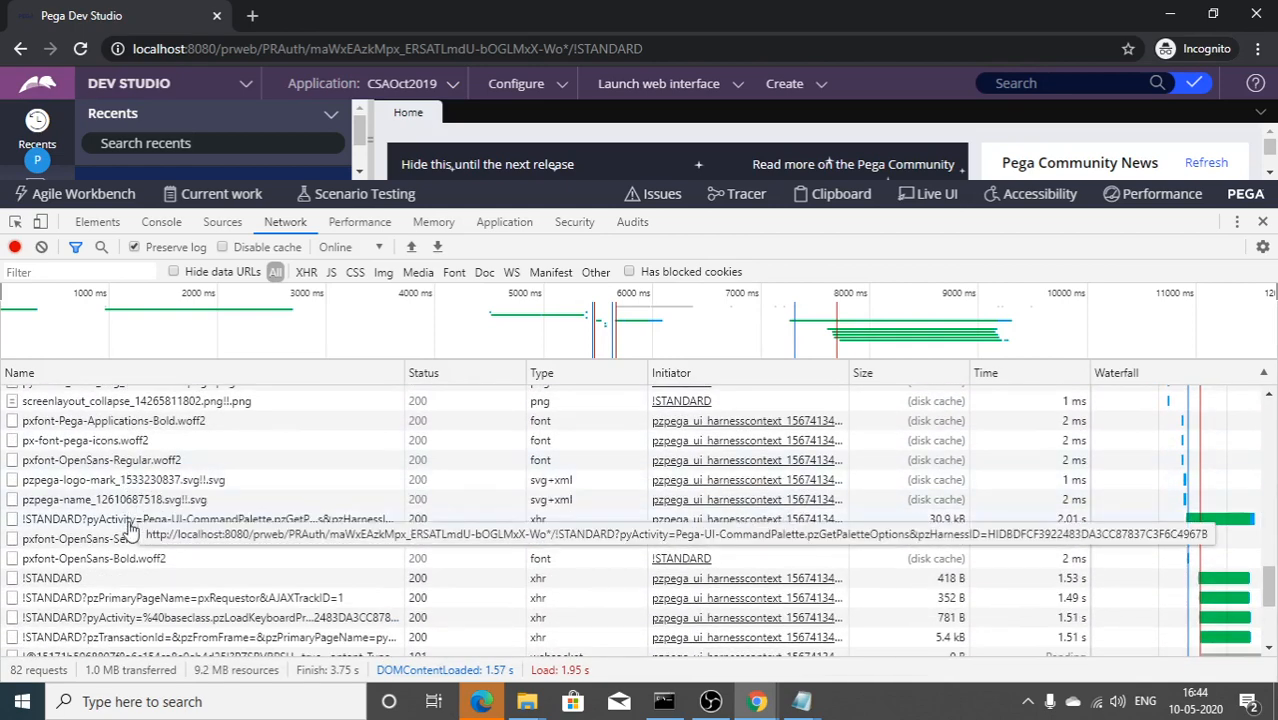
Step: Inspect headers of the CommandPalette, !STANDARD, pzPrimaryPageName and pxRequestor requests
{"action": "left_click", "coordinate": [140, 521]}
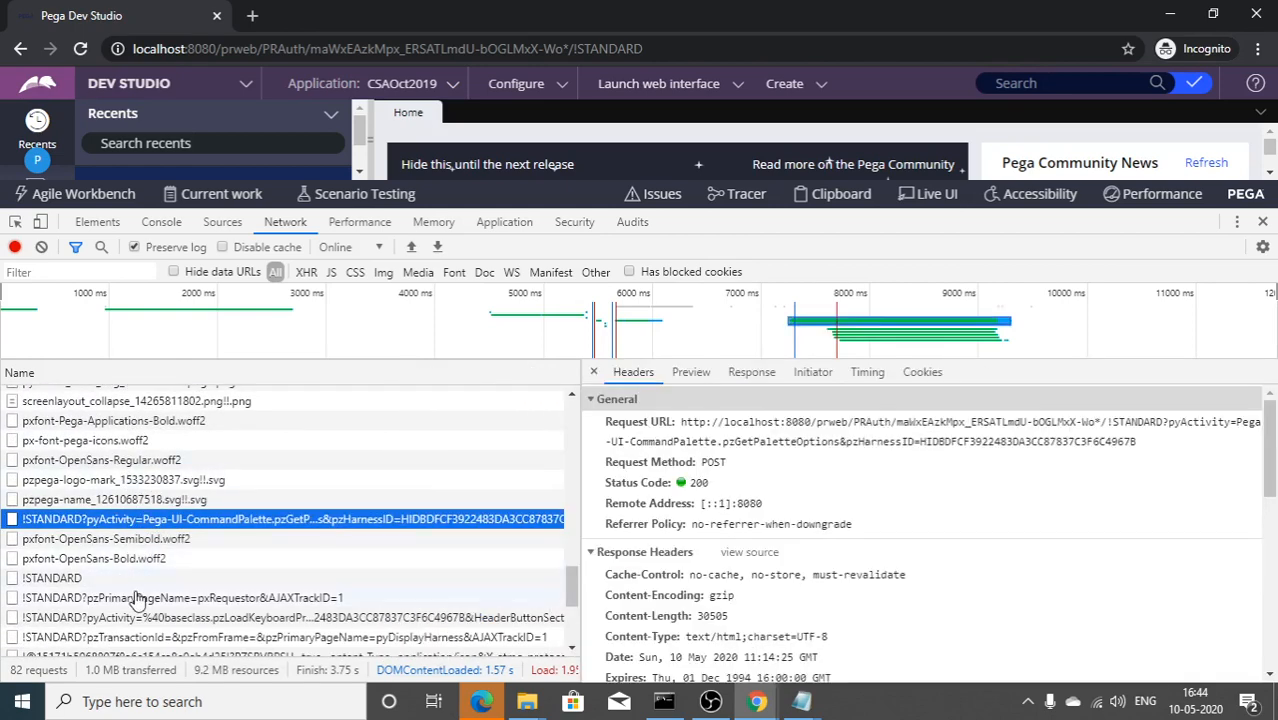
{"action": "scroll", "coordinate": [150, 495], "scroll_direction": "down", "scroll_amount": 5}
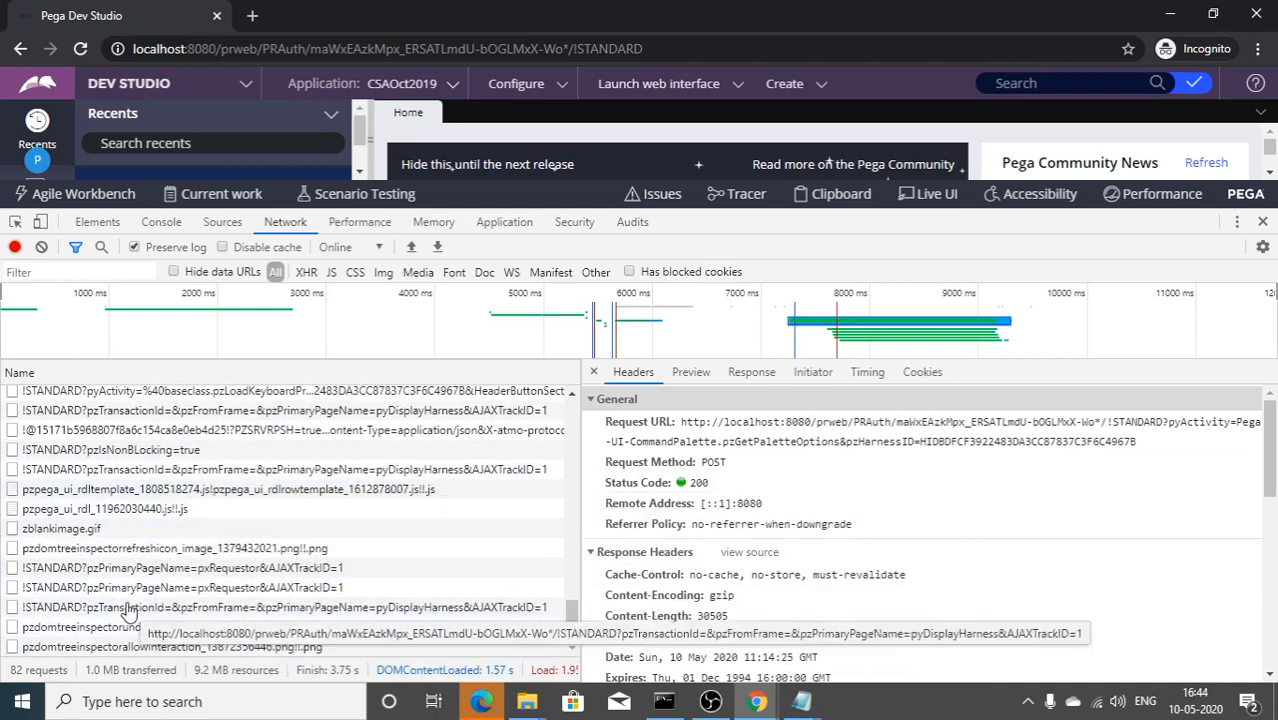
{"action": "scroll", "coordinate": [113, 565], "scroll_direction": "up", "scroll_amount": 5}
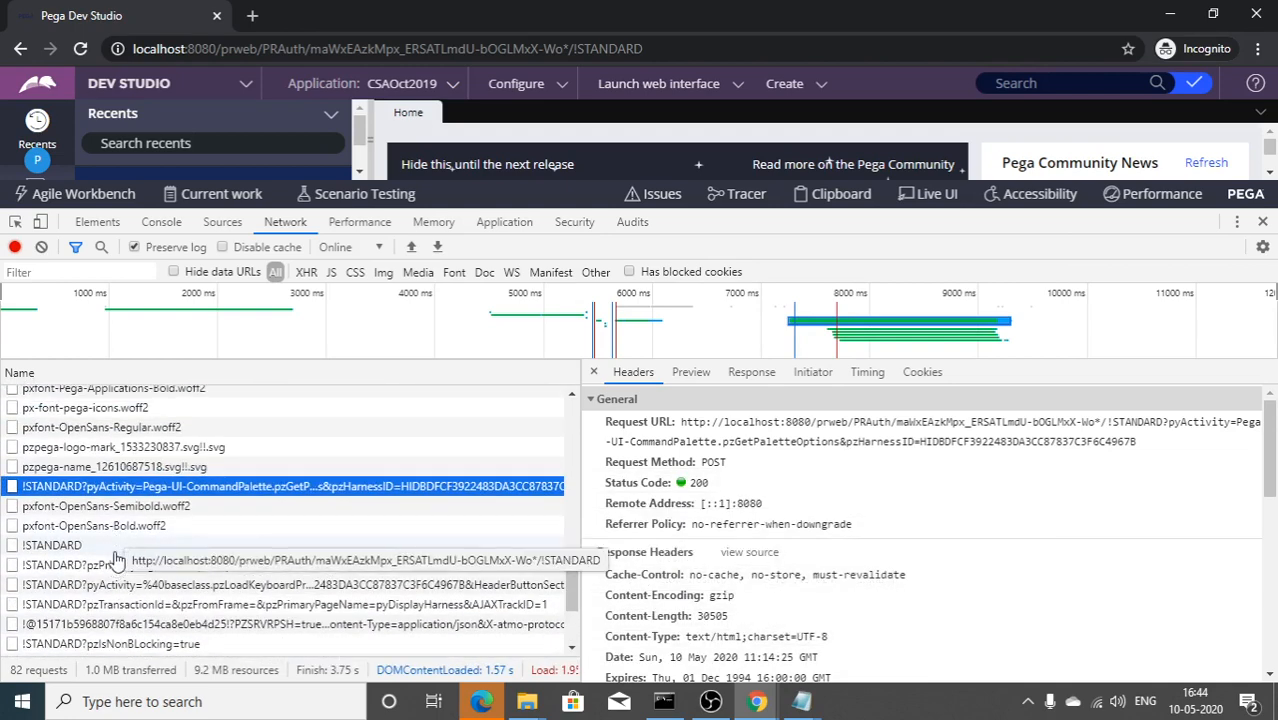
{"action": "left_click", "coordinate": [118, 547]}
{"action": "scroll", "coordinate": [900, 540], "scroll_direction": "down", "scroll_amount": 5}
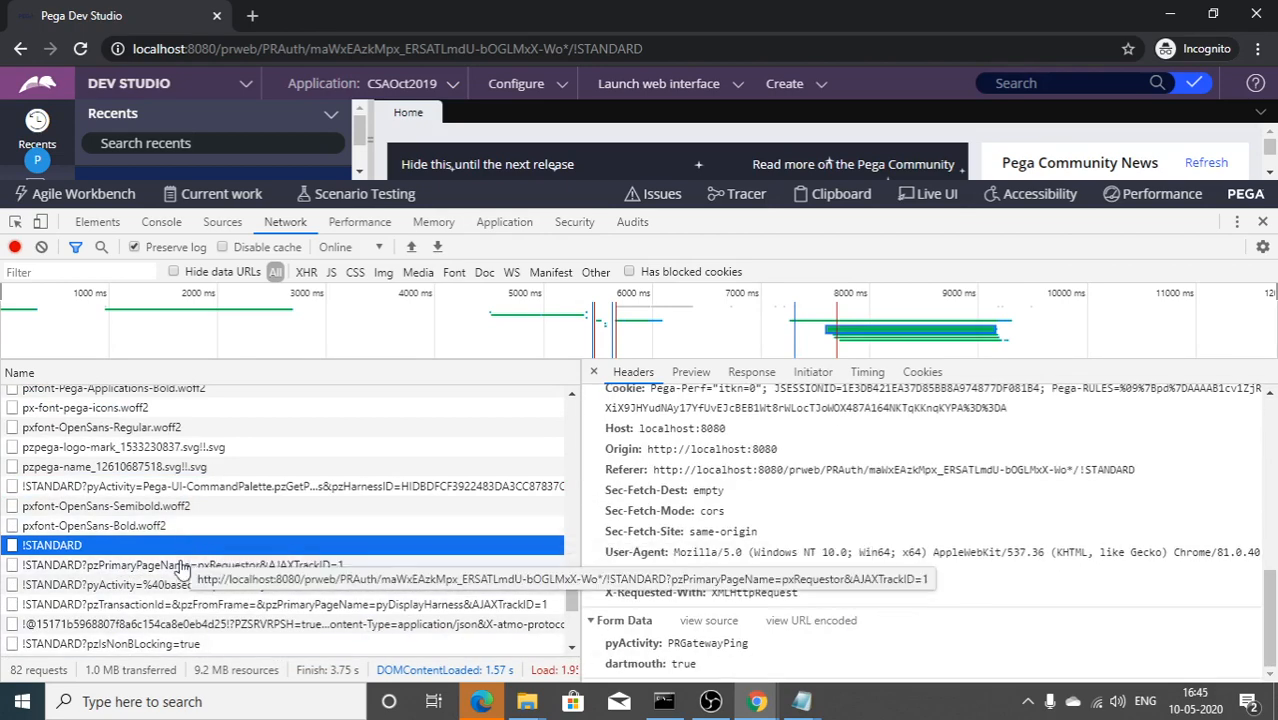
{"action": "left_click", "coordinate": [300, 566]}
{"action": "scroll", "coordinate": [300, 603], "scroll_direction": "down", "scroll_amount": 5}
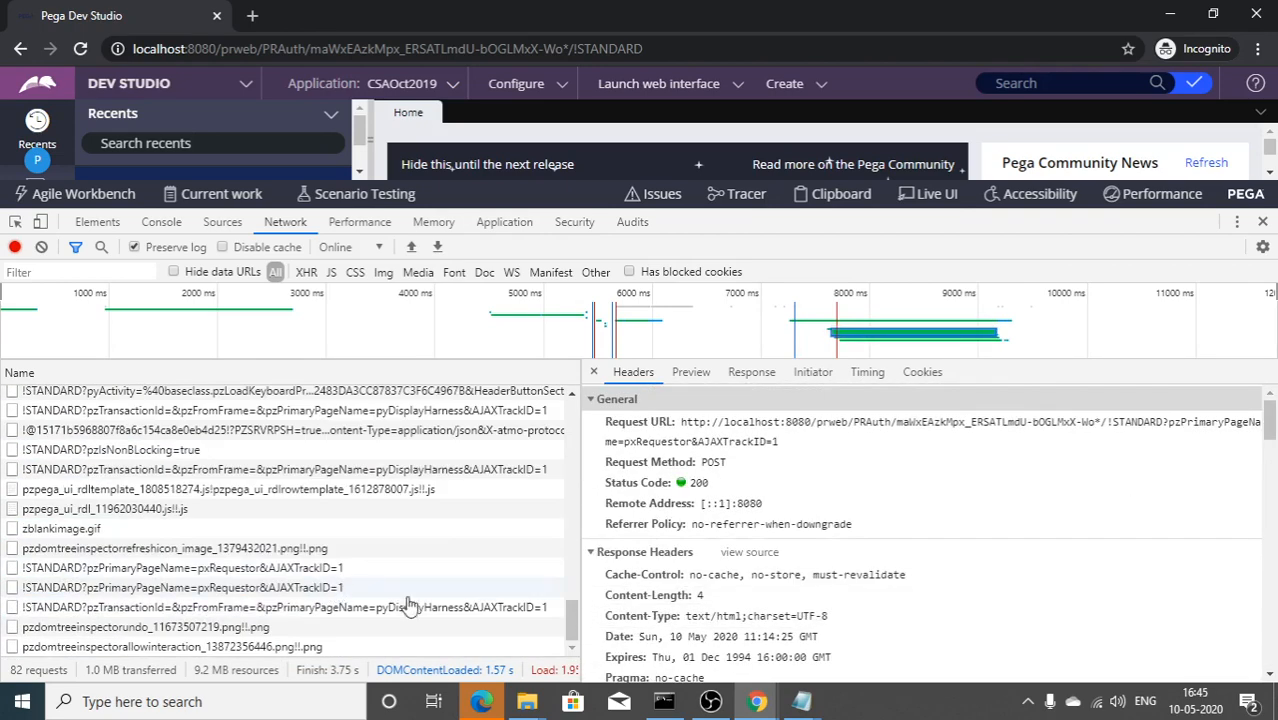
{"action": "left_click", "coordinate": [228, 572]}
Step: Select and copy the full SAMLResponse value from the AssertionConsumerService form data, then open a blank tab
{"action": "left_click", "coordinate": [232, 590]}
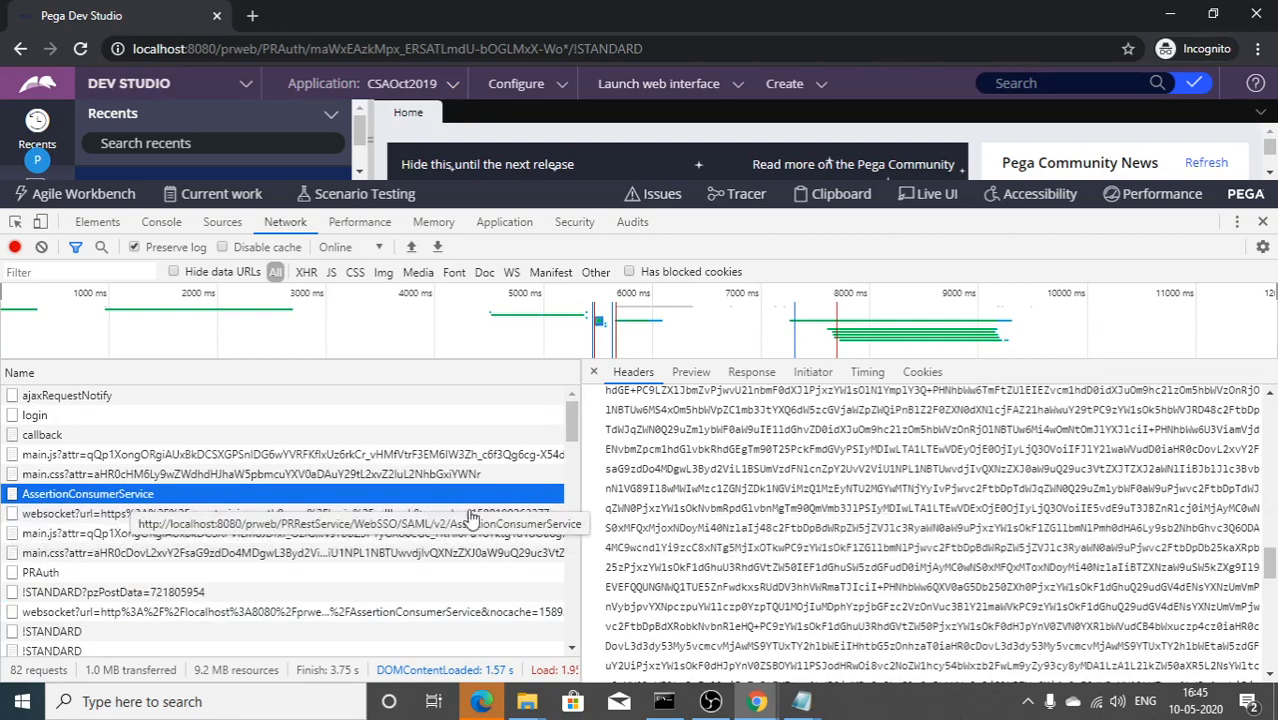
{"action": "scroll", "coordinate": [743, 540], "scroll_direction": "up", "scroll_amount": 10}
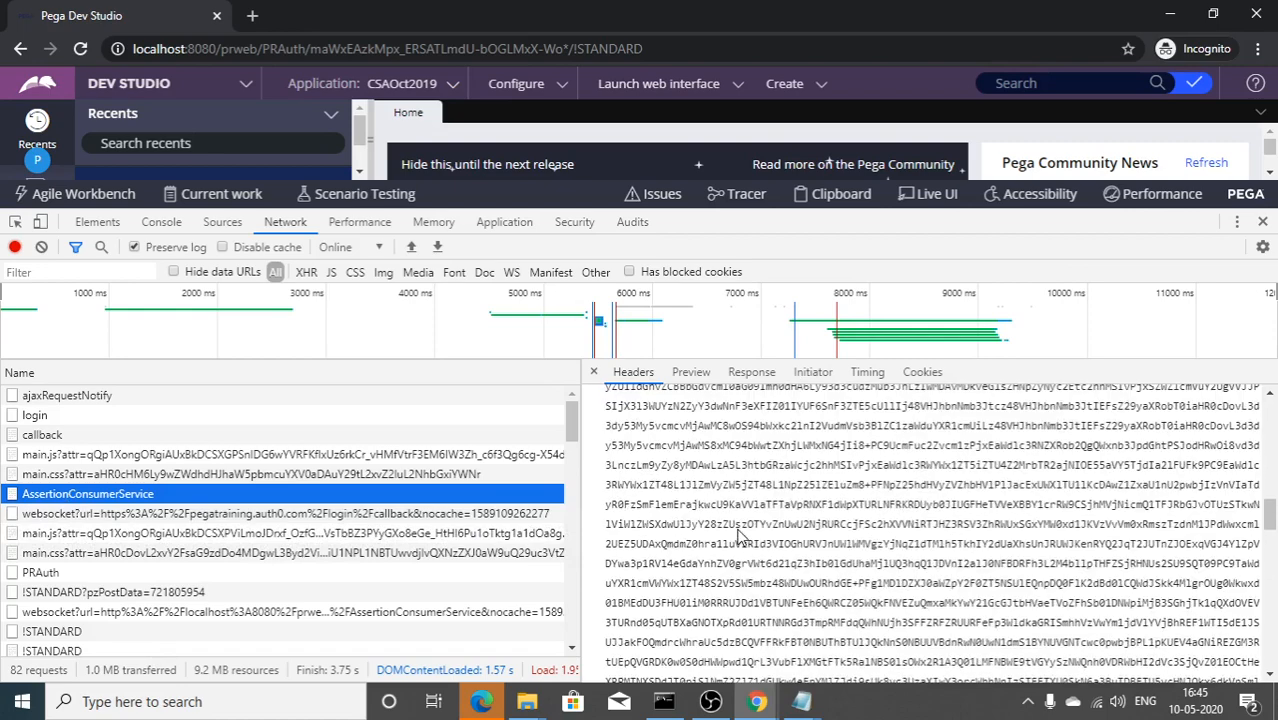
{"action": "left_click", "coordinate": [706, 548]}
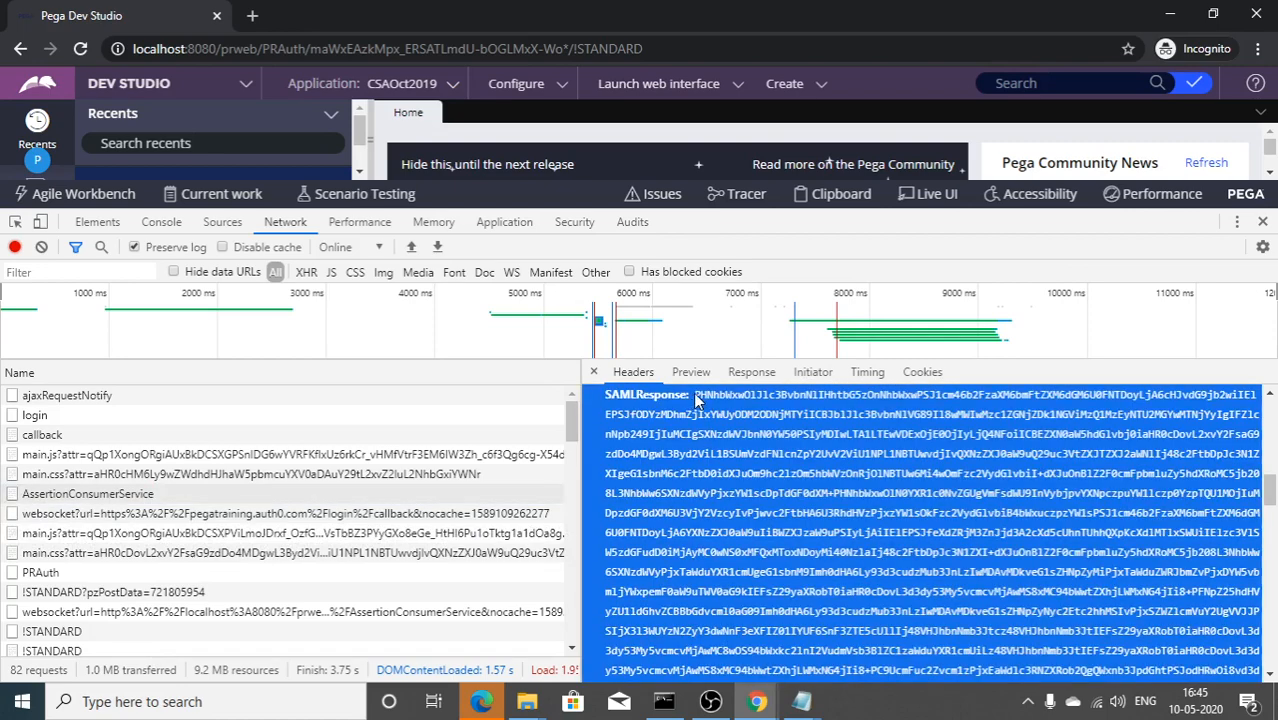
{"action": "left_click_drag", "start_coordinate": [696, 396], "coordinate": [761, 563]}
{"action": "scroll", "coordinate": [761, 563], "scroll_direction": "down", "scroll_amount": 13}
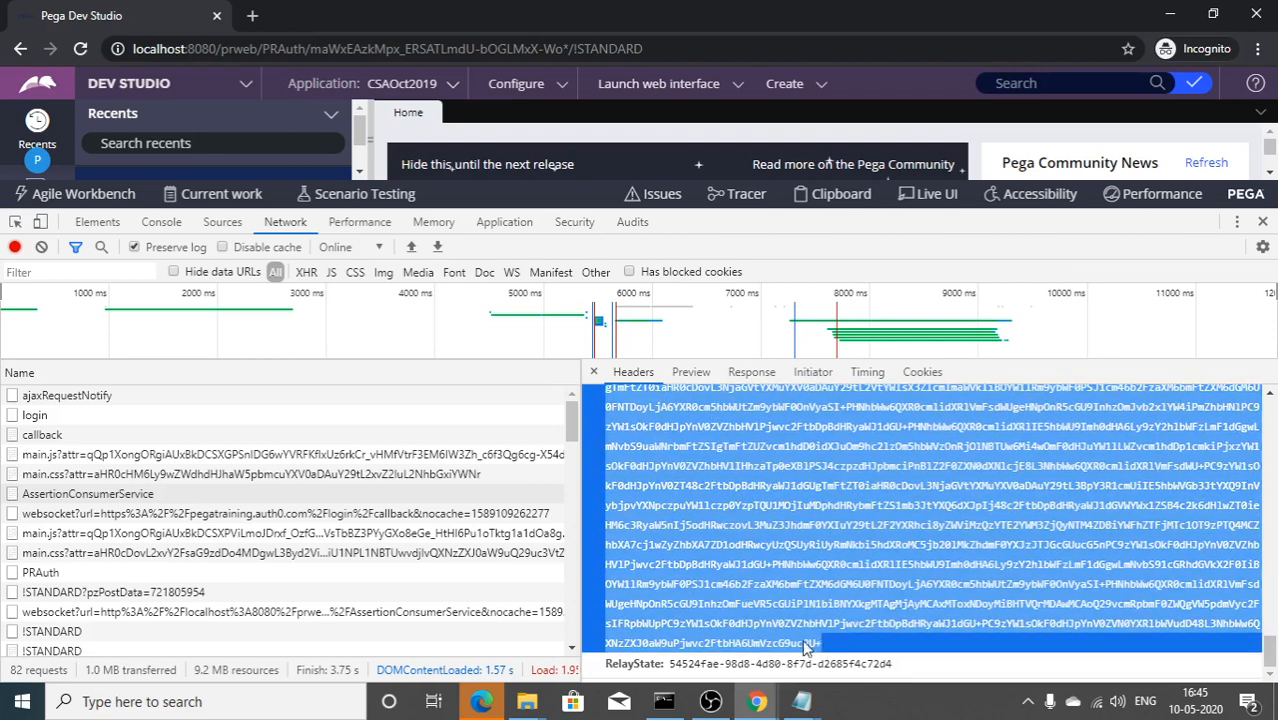
{"action": "right_click", "coordinate": [797, 646]}
{"action": "left_click", "coordinate": [805, 603]}
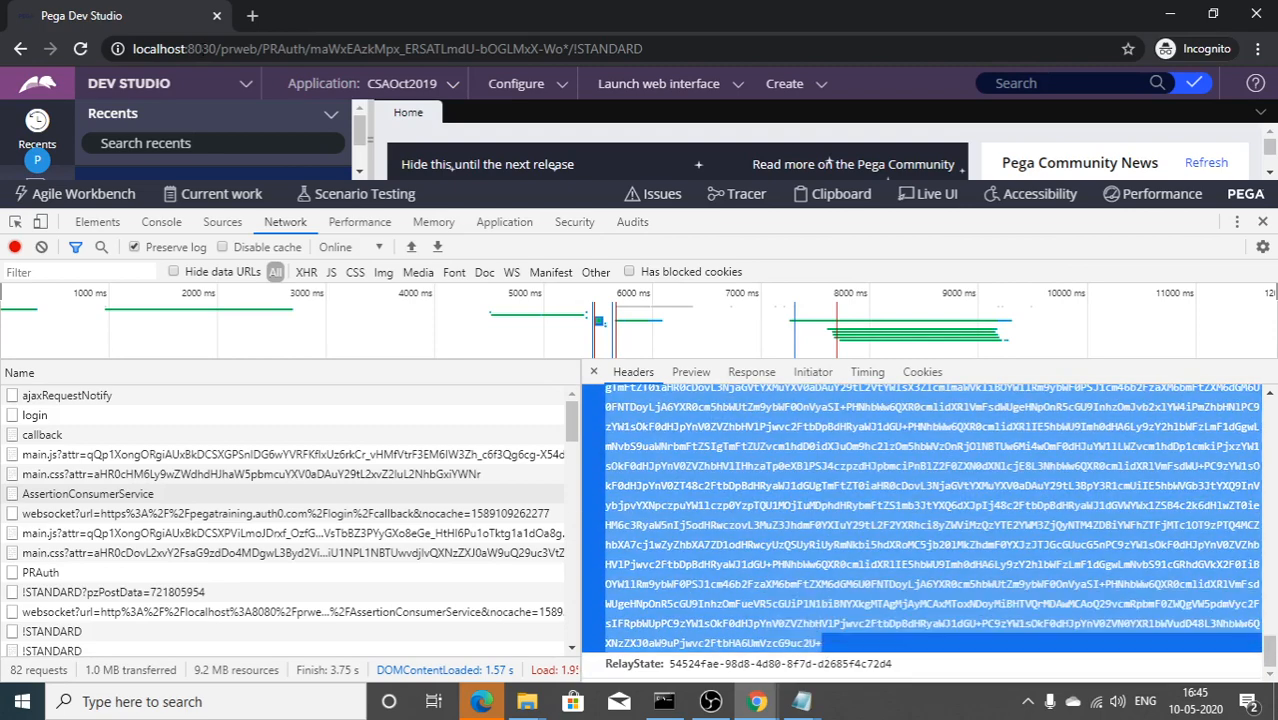
{"action": "left_click", "coordinate": [252, 16]}
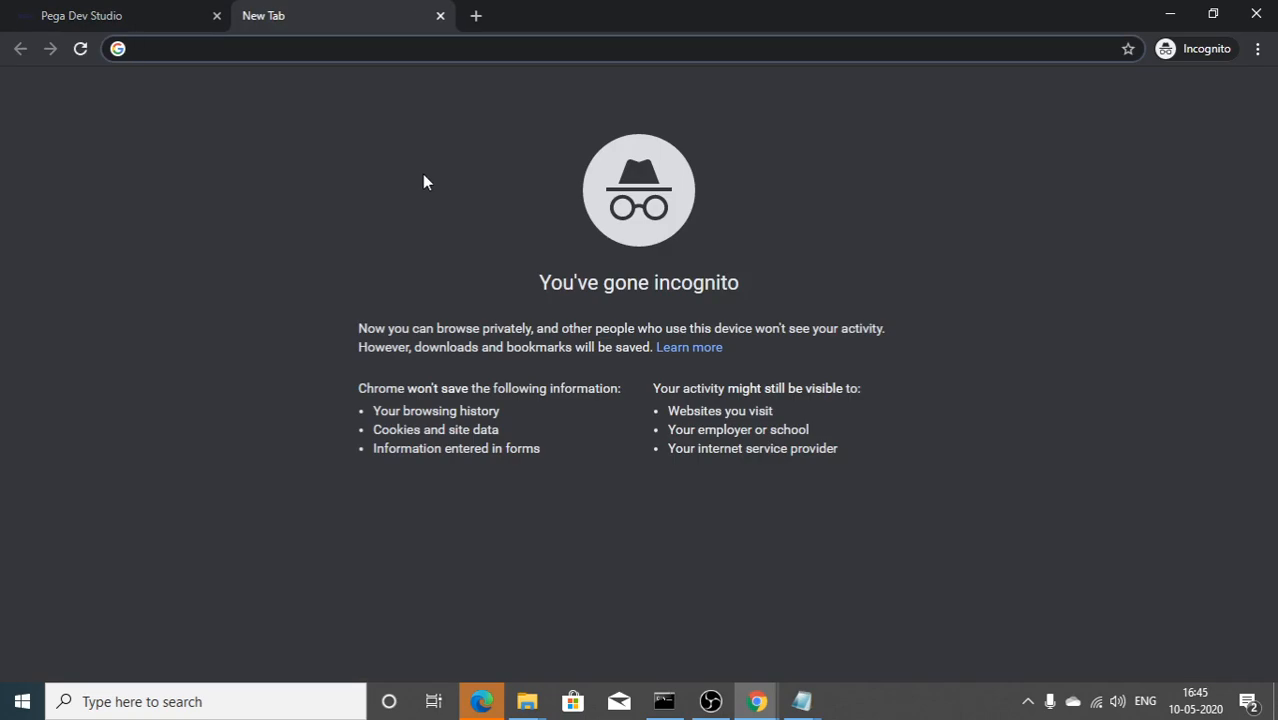
Step: Search Google for 'SAML decode' and open SSOCircle's SAML Request Online Decoder / Encoder
{"action": "type", "text": "SAML"}
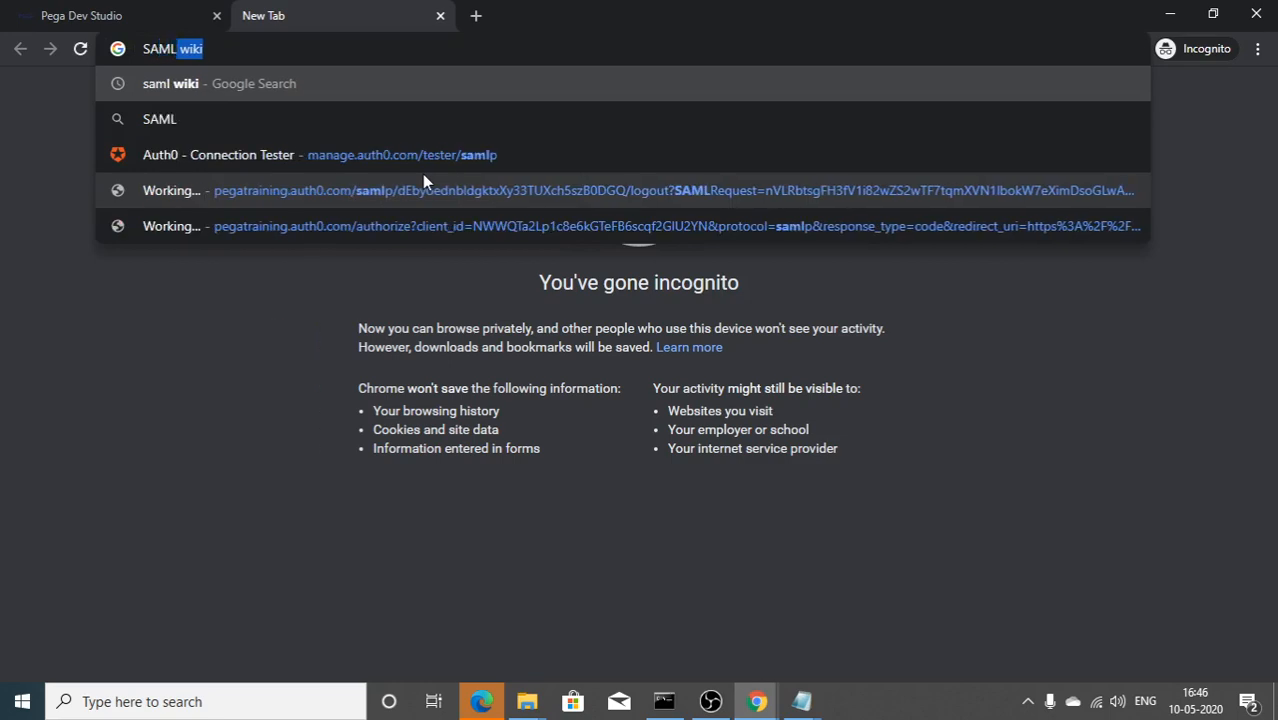
{"action": "type", "text": " de"}
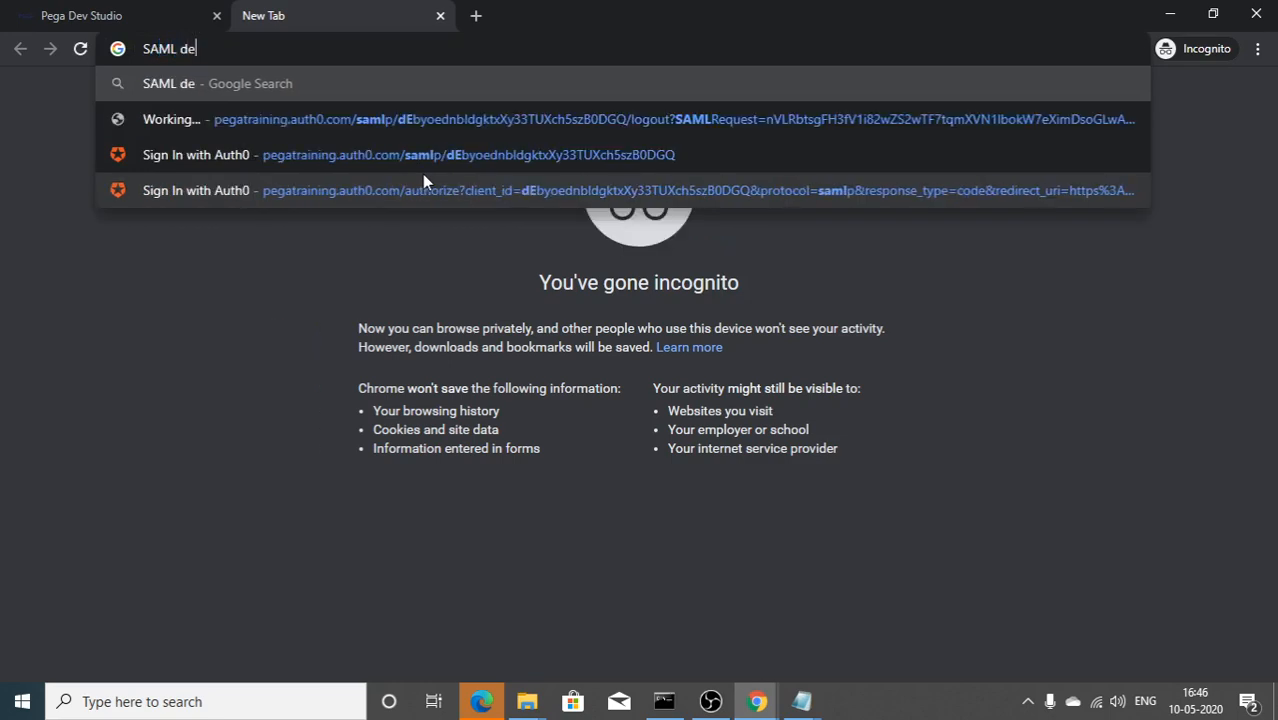
{"action": "type", "text": "code"}
{"action": "key", "text": "Return"}
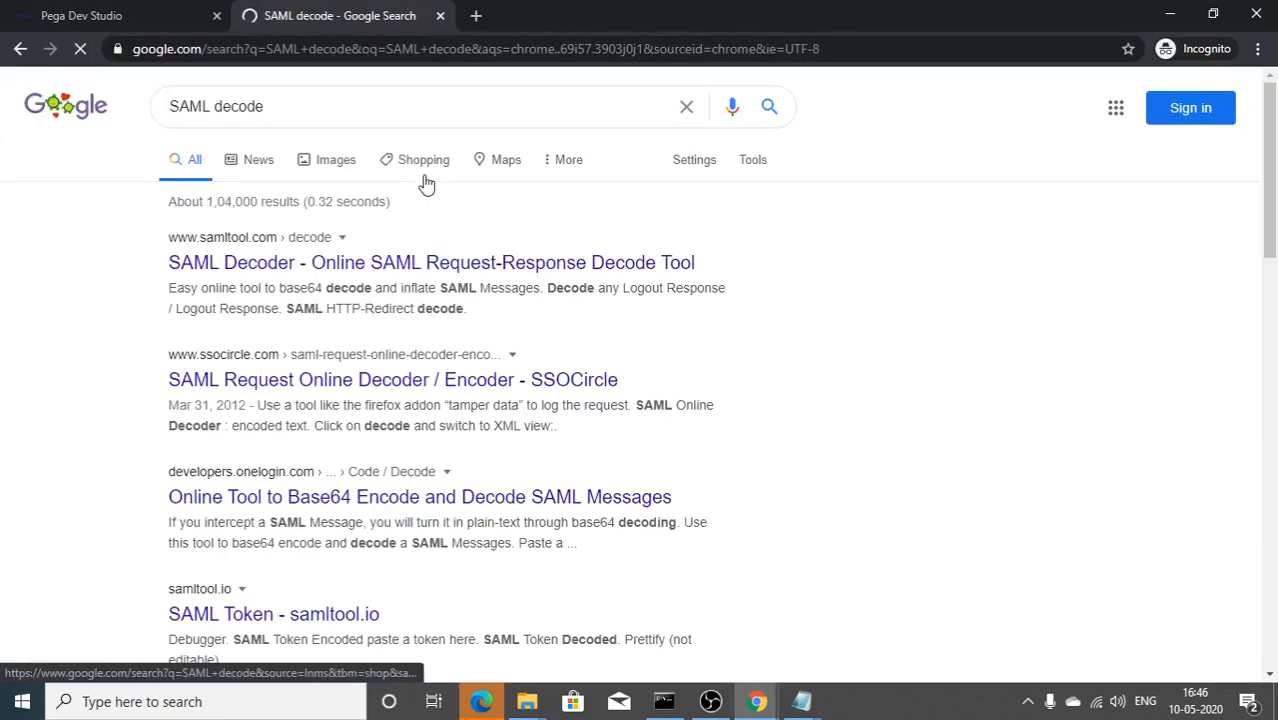
{"action": "left_click", "coordinate": [250, 392]}
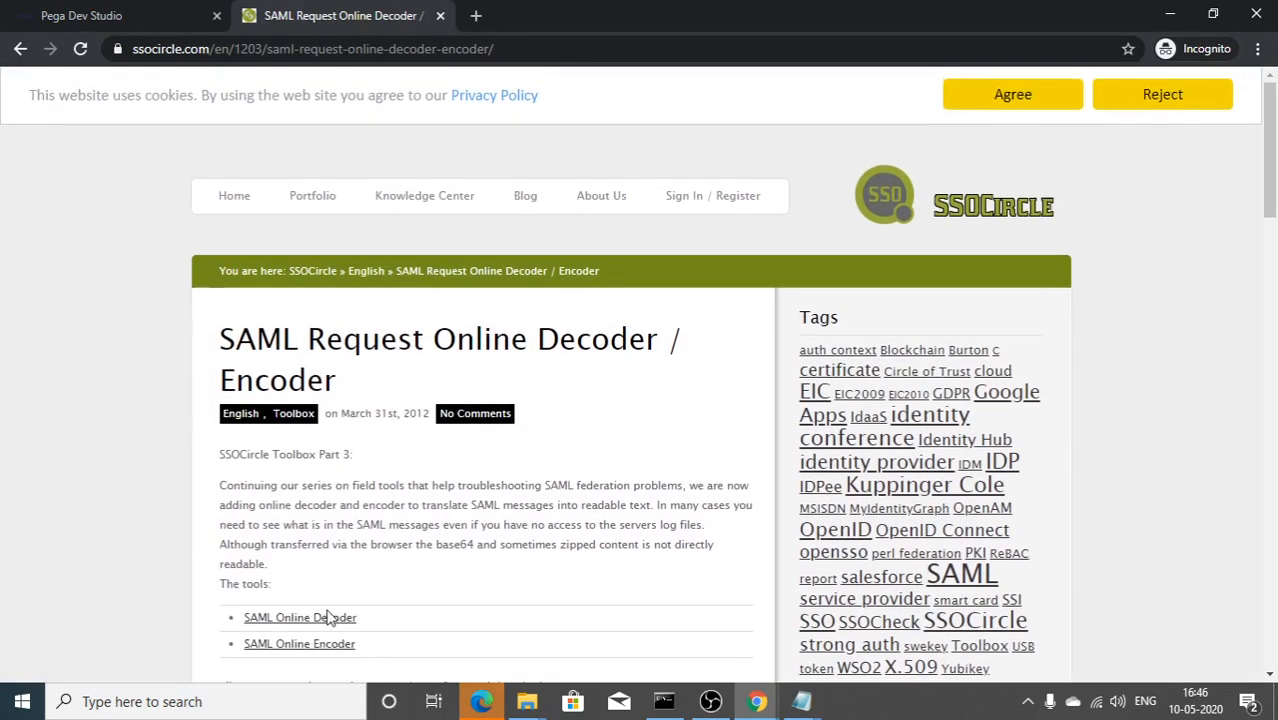
Step: Paste the copied SAMLResponse into SSOCircle's SAML Online Decoder and decode it as POST
{"action": "left_click", "coordinate": [324, 619]}
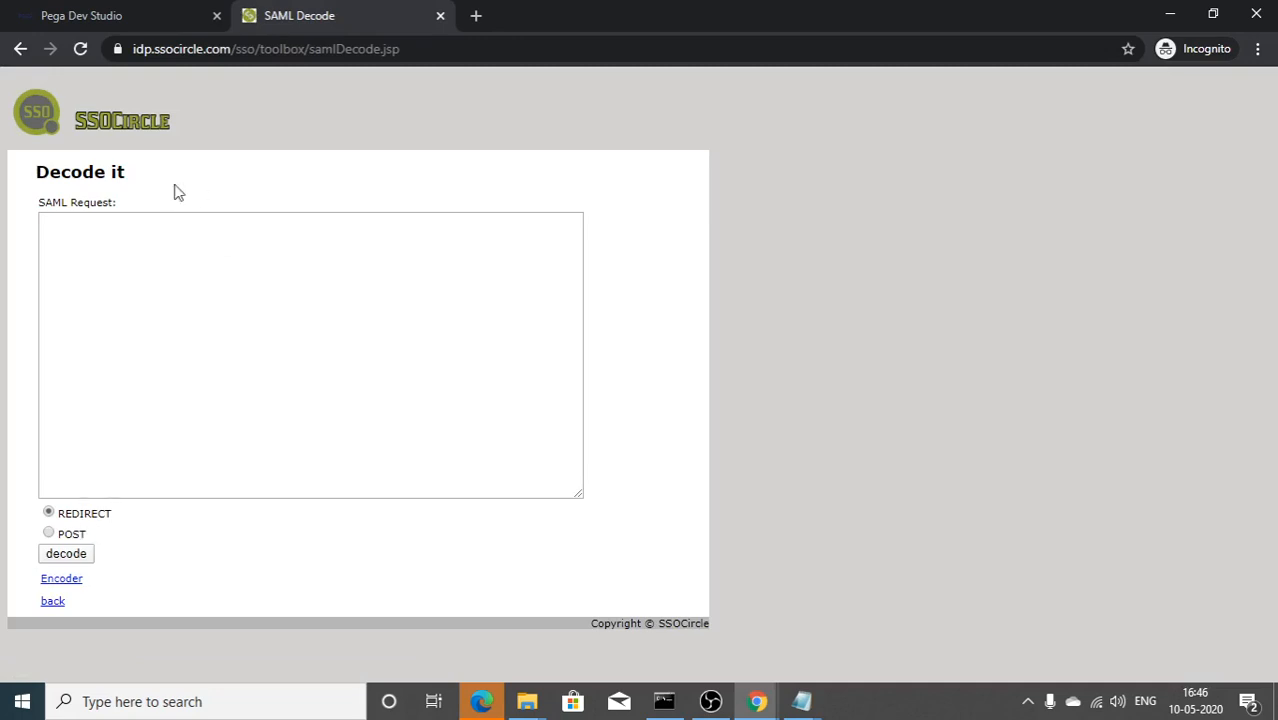
{"action": "left_click", "coordinate": [161, 322]}
{"action": "key", "text": "ctrl+v"}
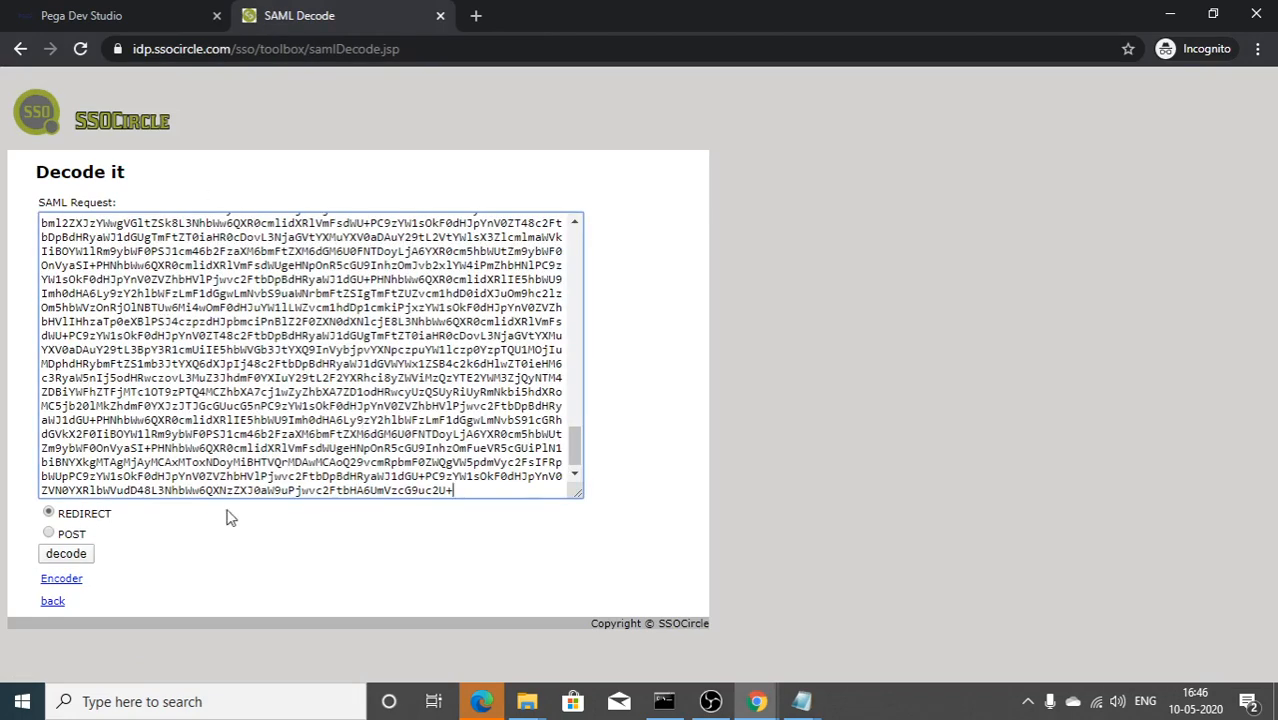
{"action": "left_click", "coordinate": [49, 535]}
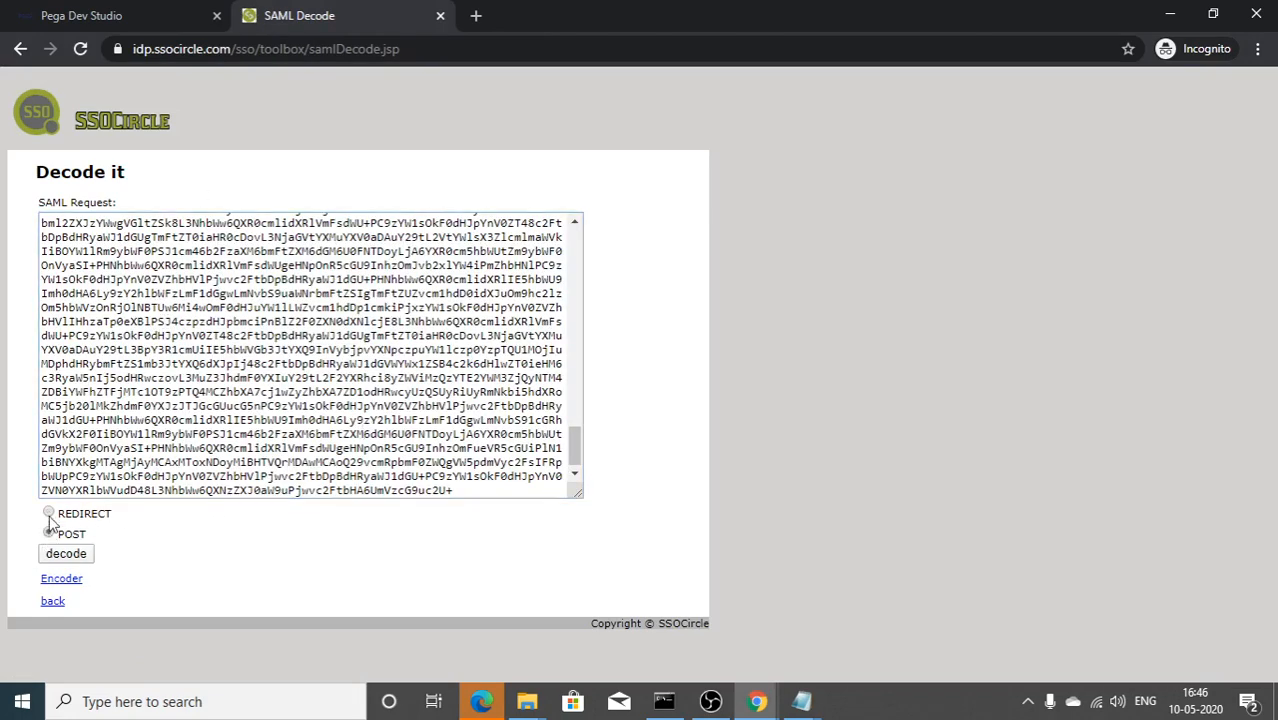
{"action": "left_click", "coordinate": [77, 554]}
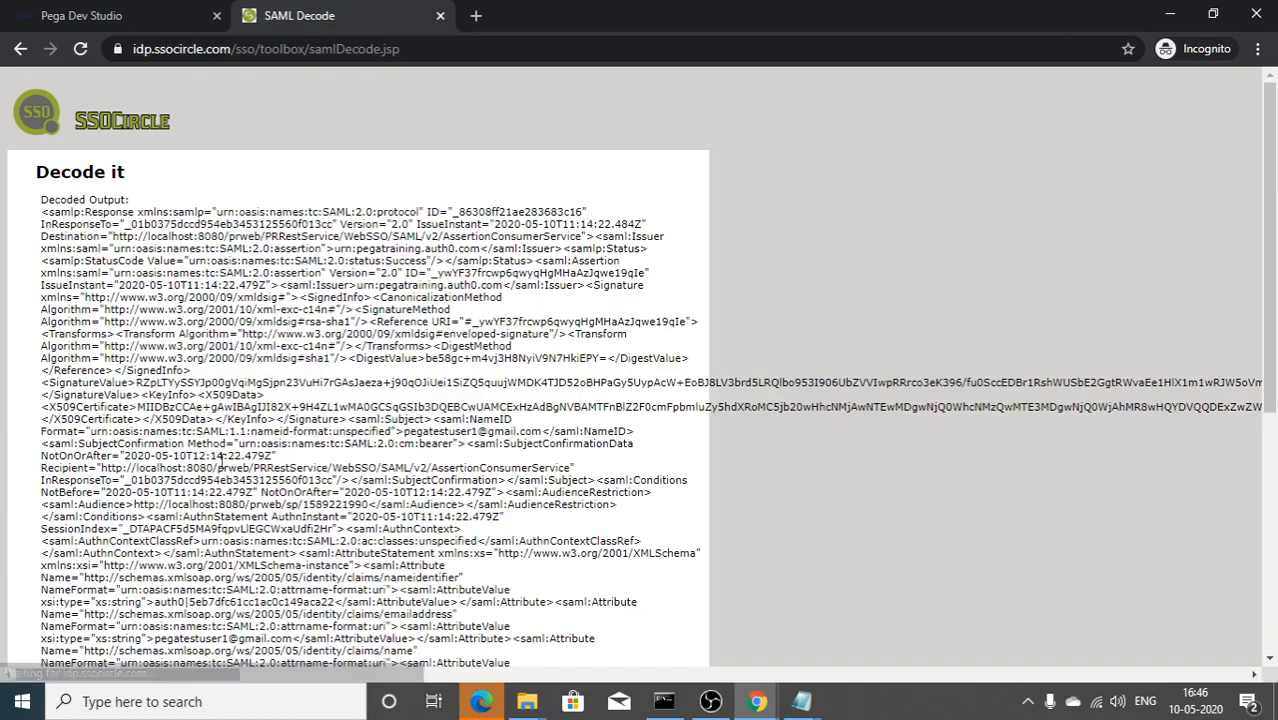
Step: Select all the decoded output and try XML View, which fails with an EntityRef parsing error
{"action": "left_click_drag", "start_coordinate": [43, 211], "coordinate": [84, 273]}
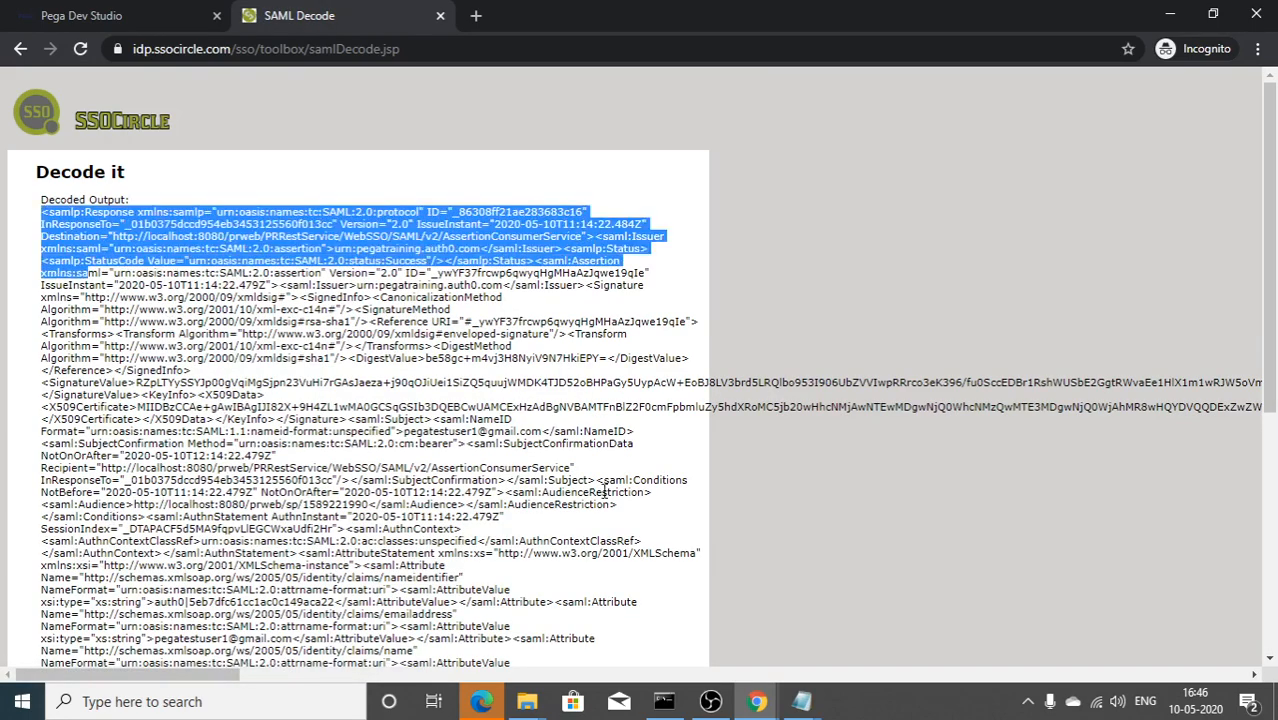
{"action": "scroll", "coordinate": [606, 490], "scroll_direction": "down", "scroll_amount": 5}
{"action": "left_click", "coordinate": [646, 549], "text": "shift"}
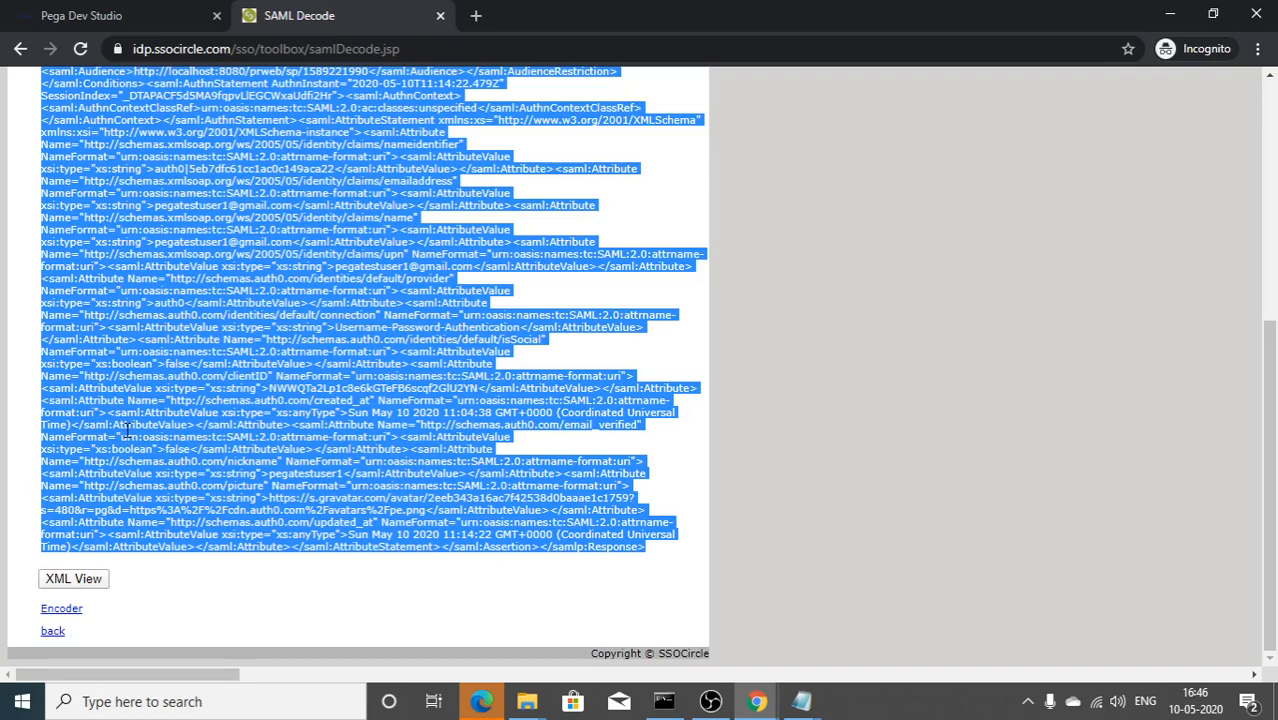
{"action": "left_click", "coordinate": [86, 582]}
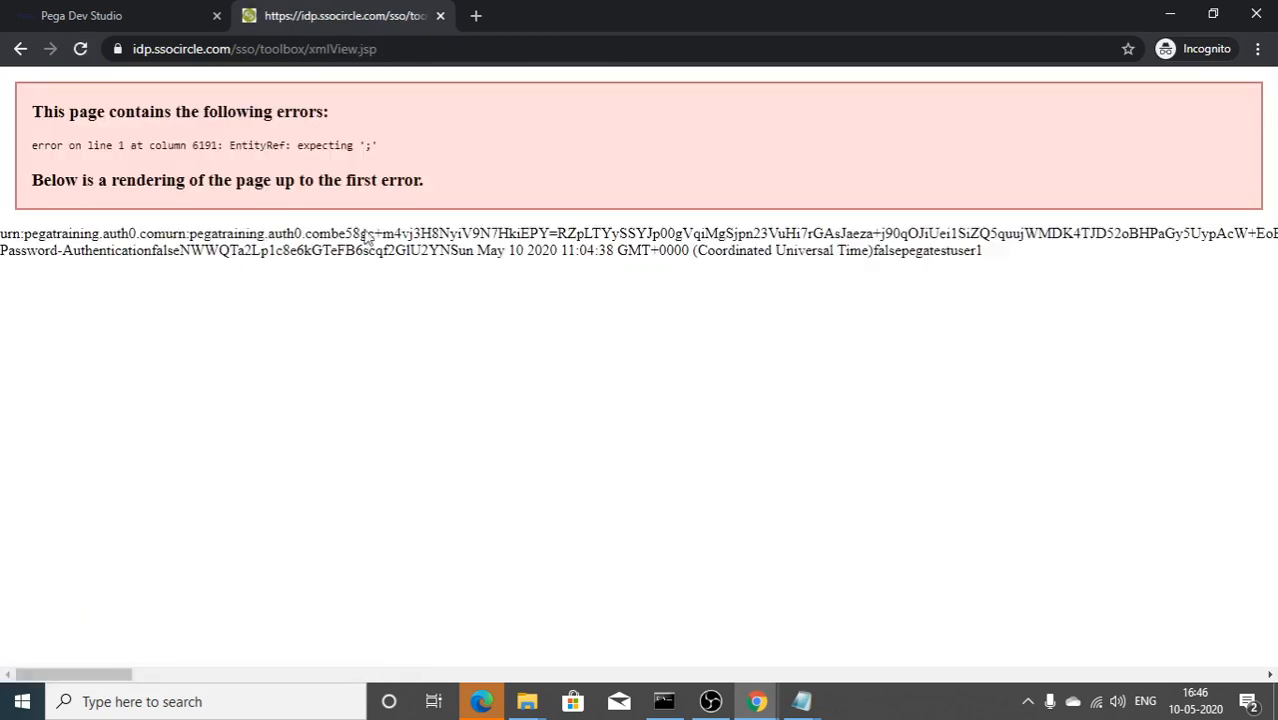
{"action": "left_click", "coordinate": [476, 16]}
Step: Search Google for 'xml viewer' and open the codebeautify.org XML Viewer
{"action": "type", "text": "sxml"}
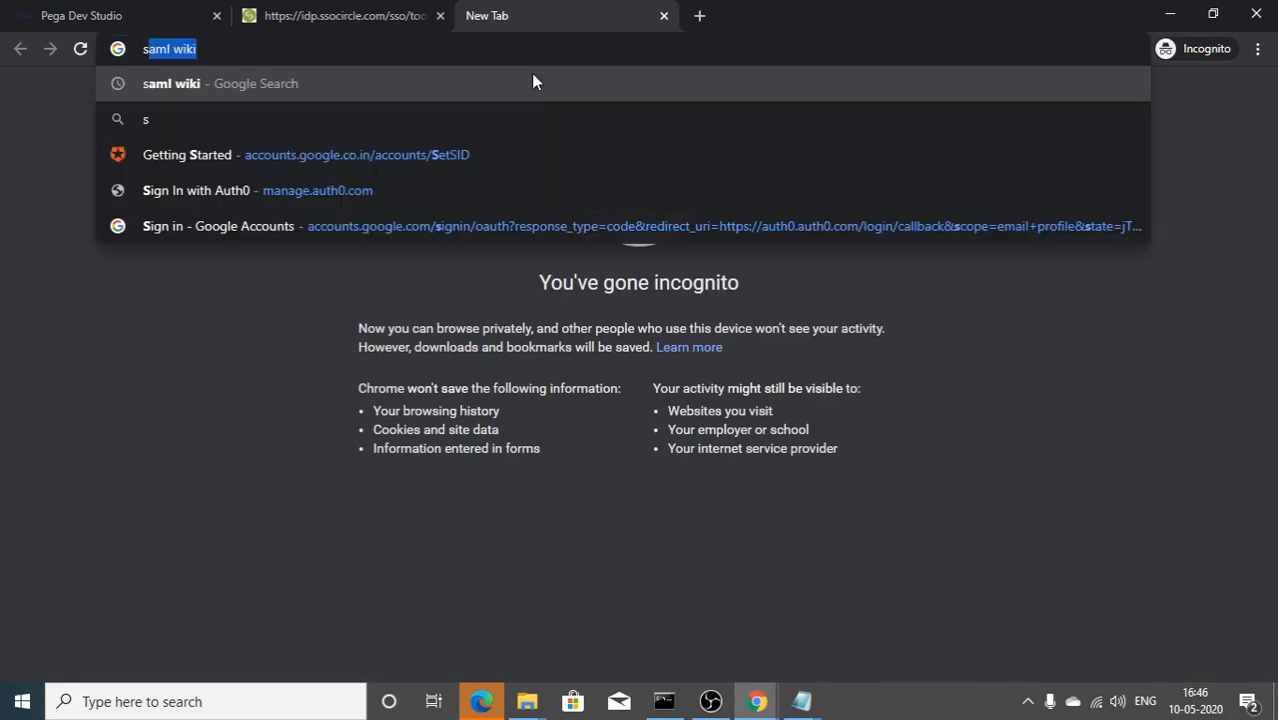
{"action": "type", "text": " v"}
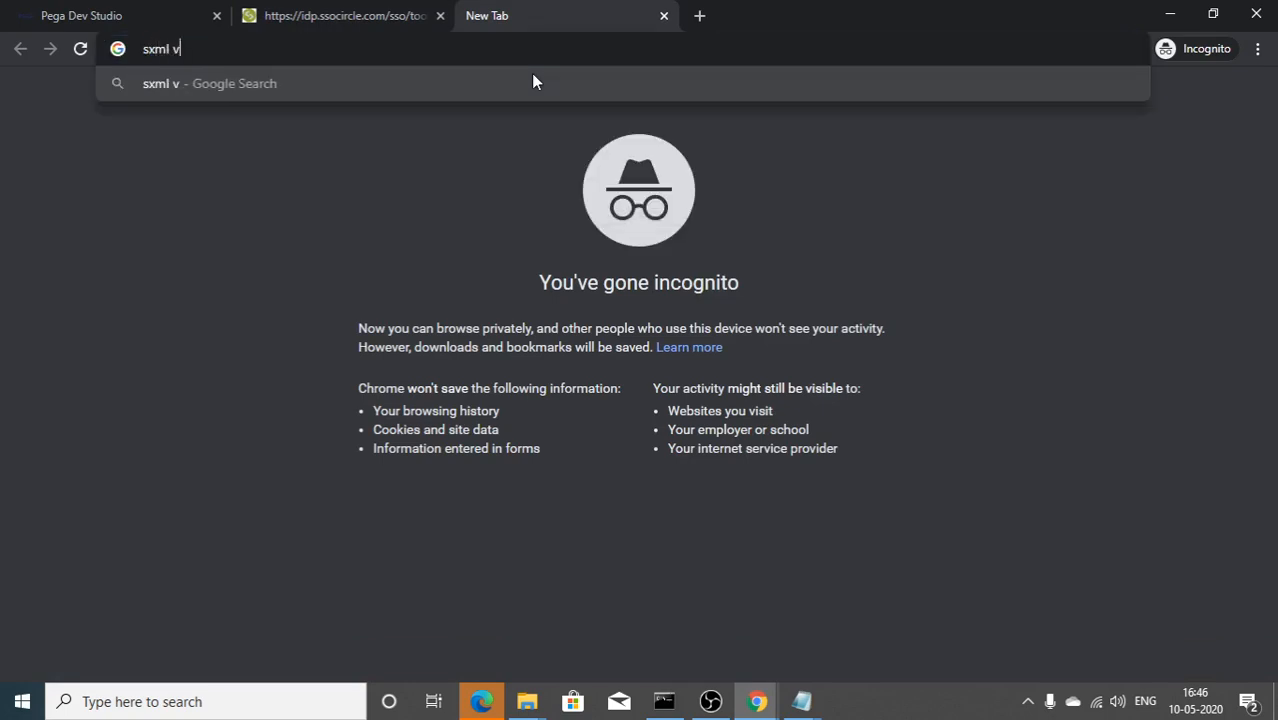
{"action": "key", "text": "BackSpace"}
{"action": "key", "text": "BackSpace"}
{"action": "key", "text": "BackSpace"}
{"action": "key", "text": "BackSpace"}
{"action": "key", "text": "BackSpace"}
{"action": "key", "text": "BackSpace"}
{"action": "type", "text": "xml vie"}
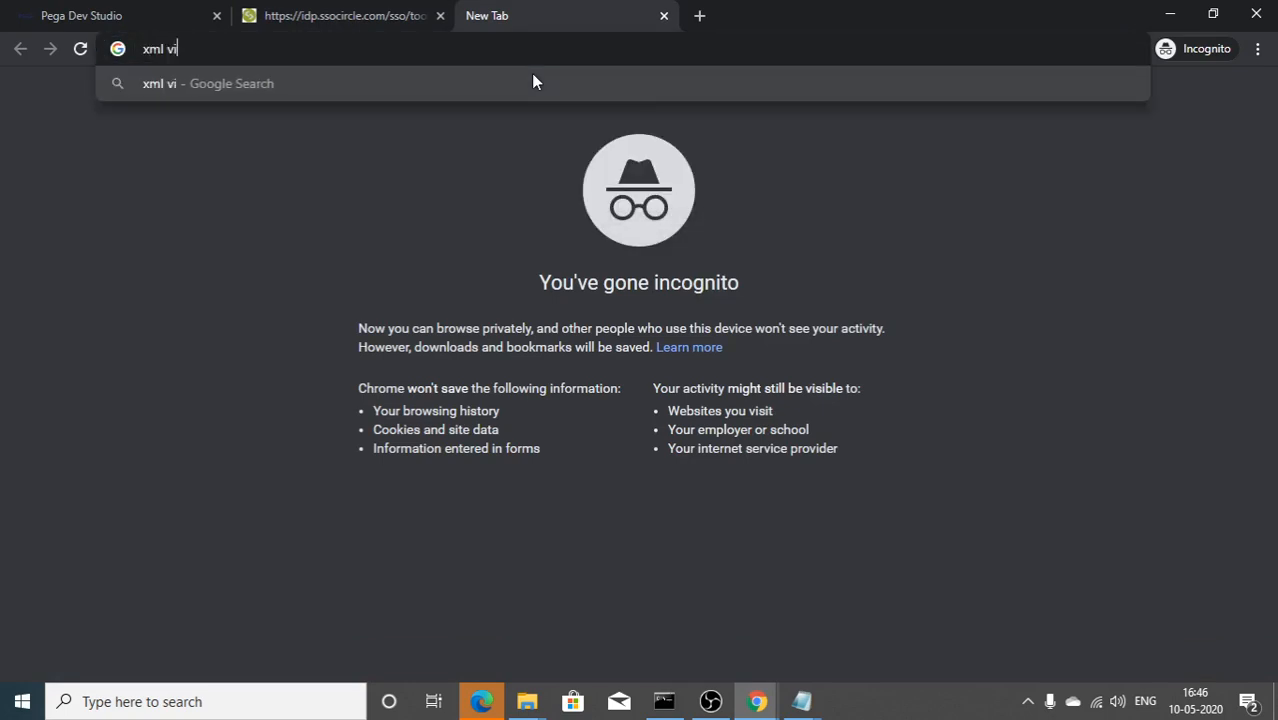
{"action": "type", "text": "wer"}
{"action": "key", "text": "Return"}
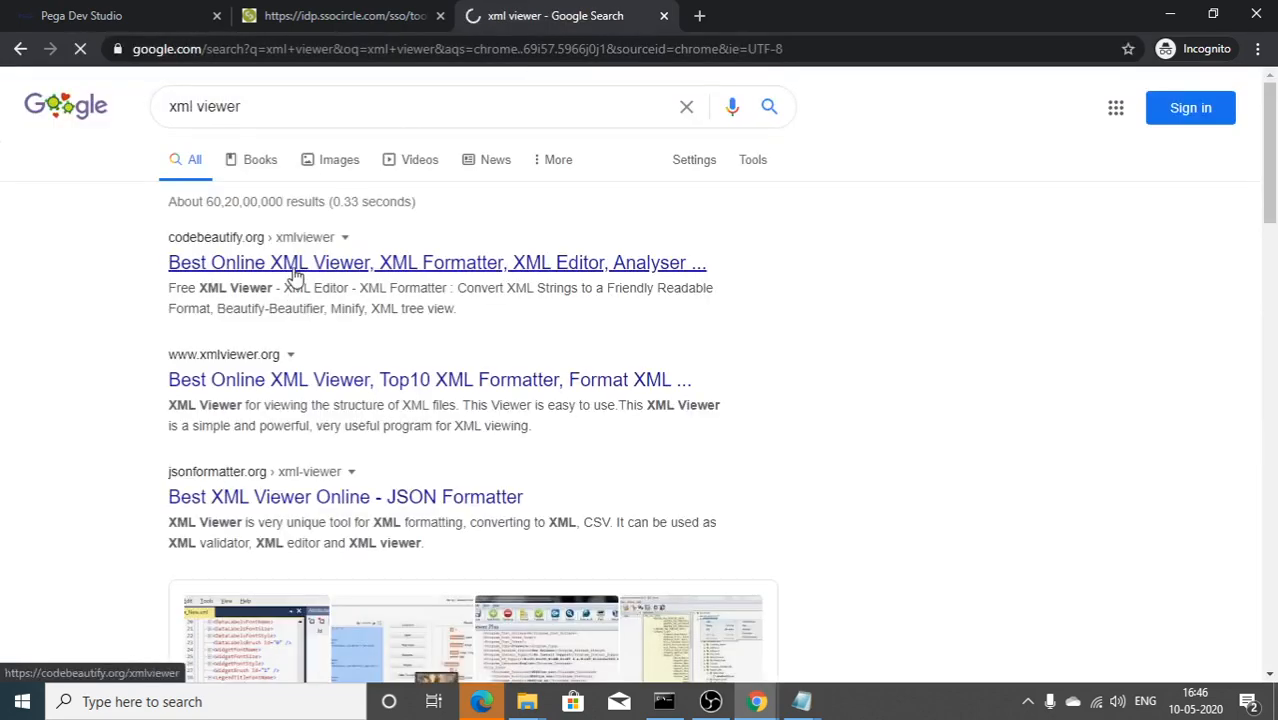
{"action": "left_click", "coordinate": [299, 275]}
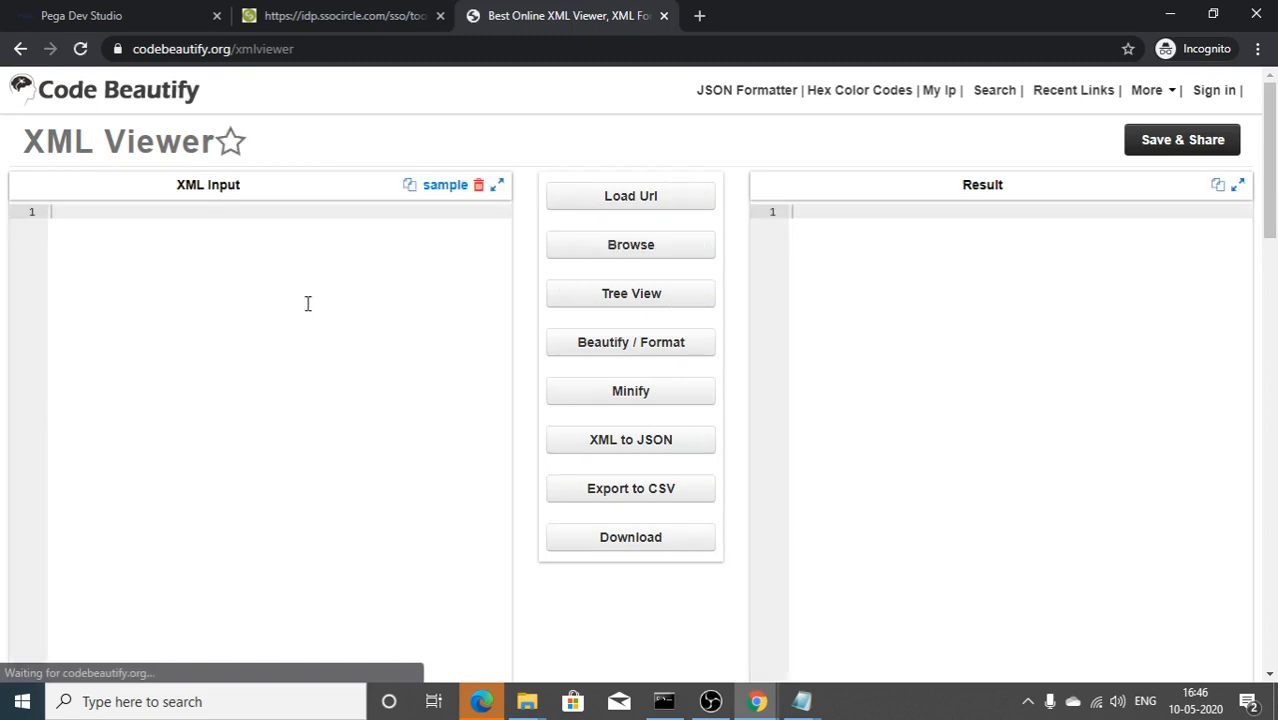
Step: Paste the decoded SAML XML into Code Beautify, beautify it, and scroll through the result
{"action": "key", "text": "ctrl+v"}
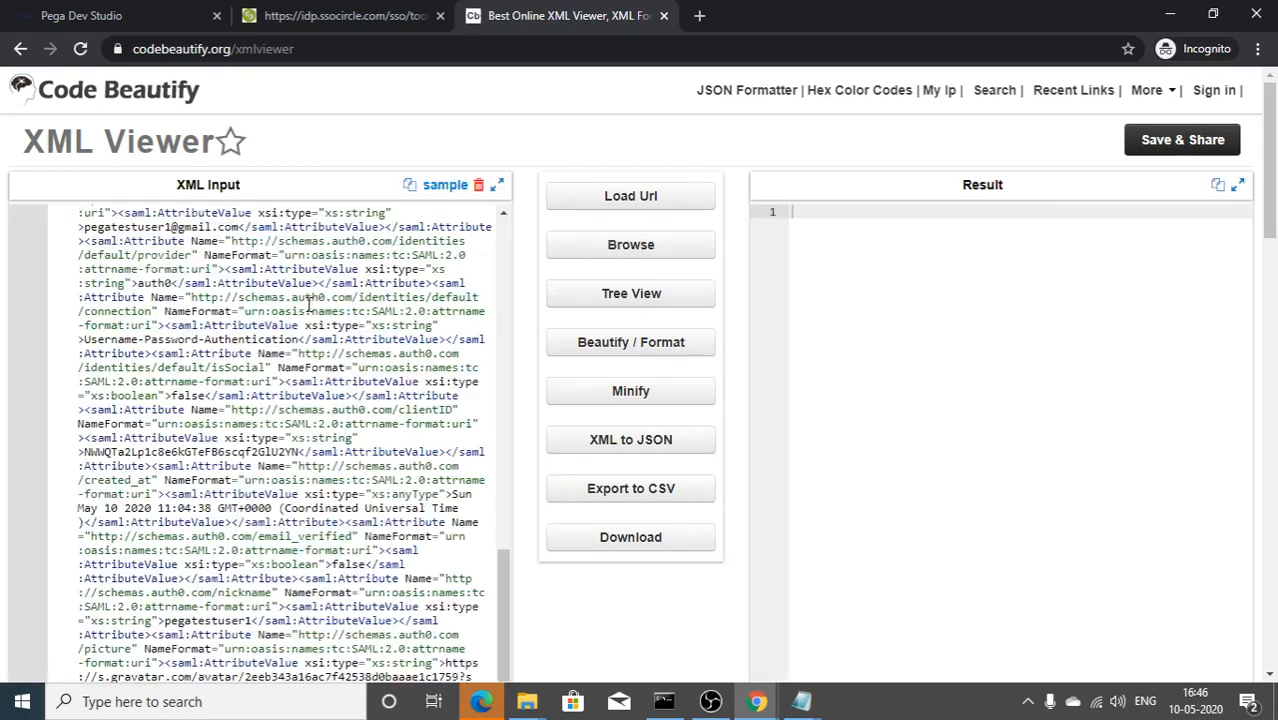
{"action": "left_click", "coordinate": [645, 342]}
{"action": "scroll", "coordinate": [801, 388], "scroll_direction": "down", "scroll_amount": 1}
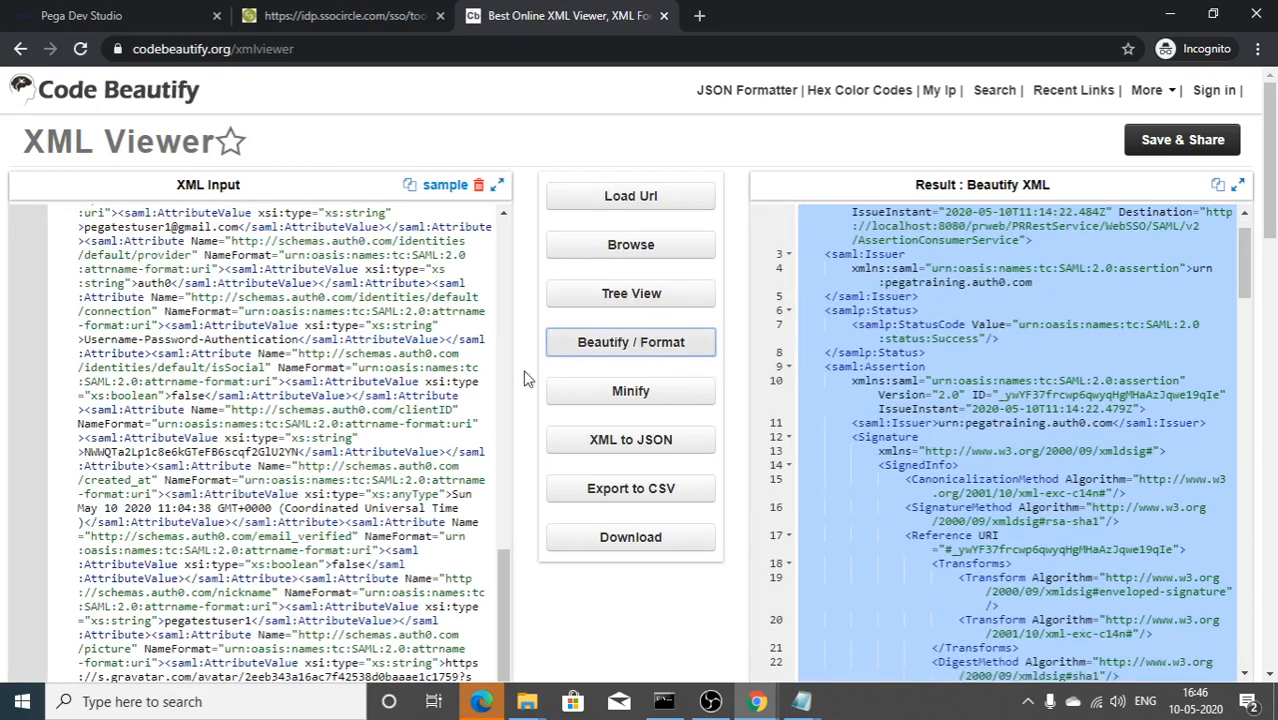
{"action": "scroll", "coordinate": [800, 430], "scroll_direction": "down", "scroll_amount": 5}
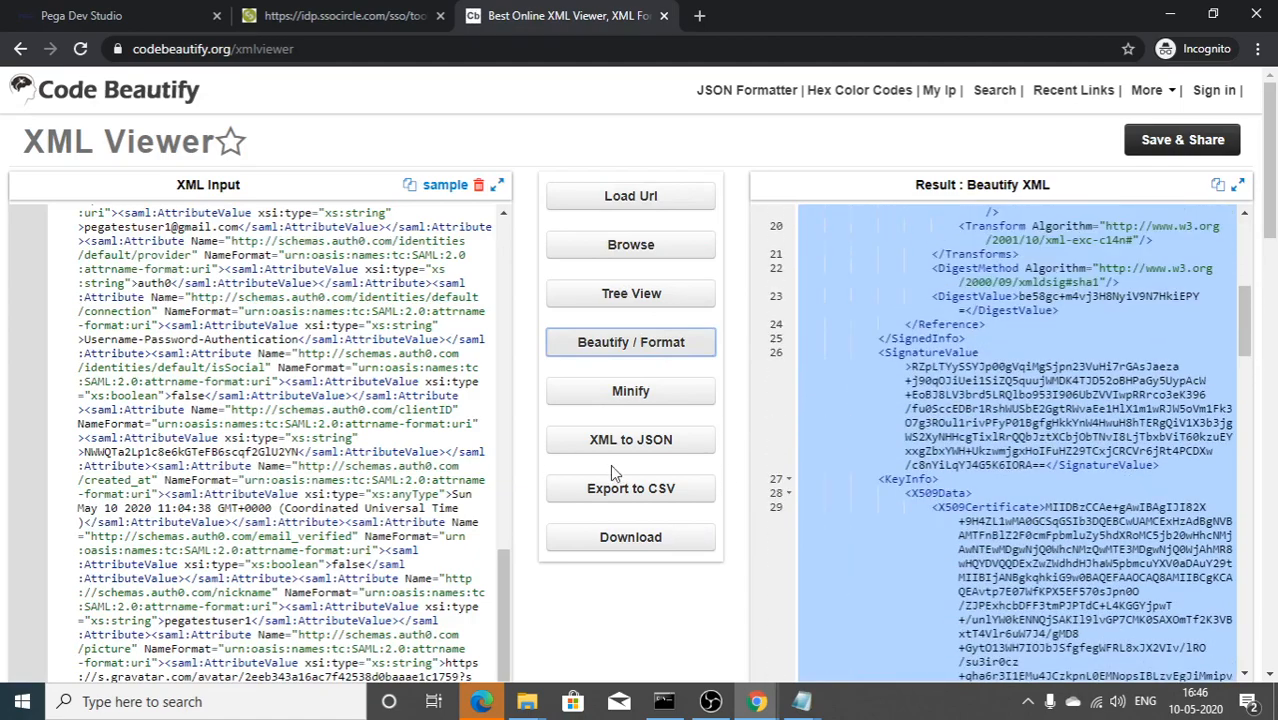
{"action": "scroll", "coordinate": [887, 391], "scroll_direction": "up", "scroll_amount": 3}
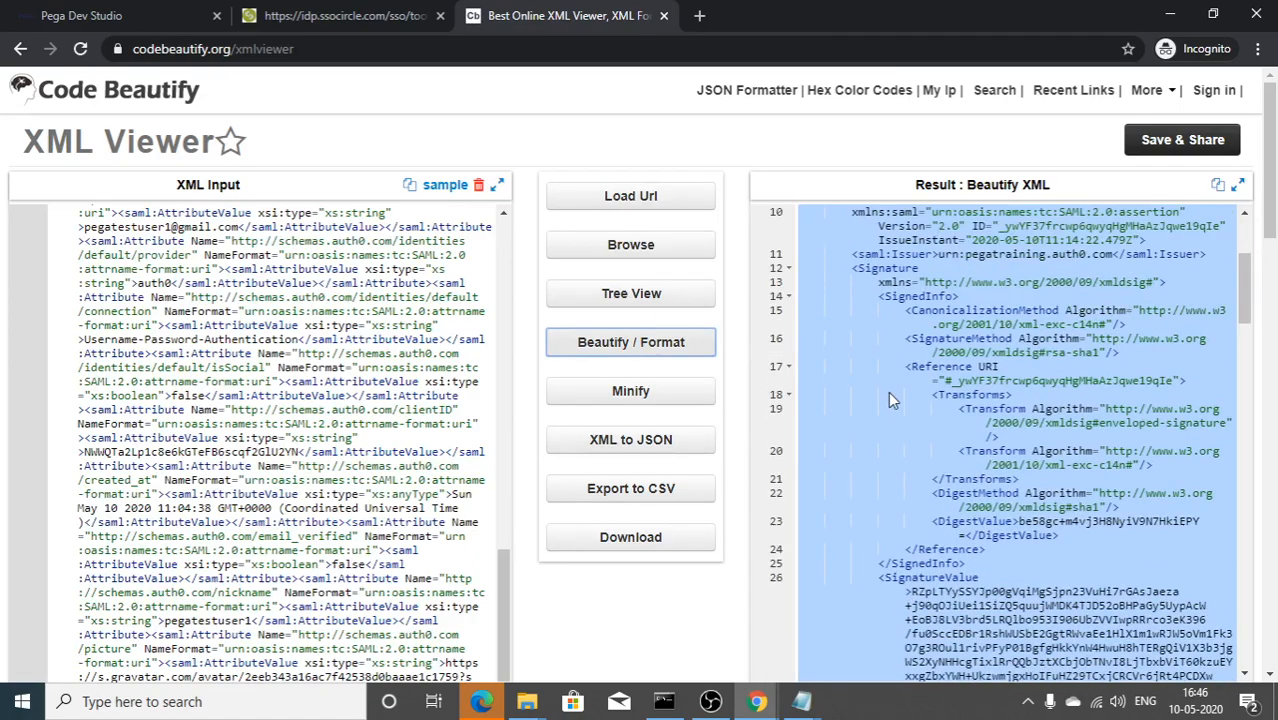
{"action": "scroll", "coordinate": [870, 393], "scroll_direction": "up", "scroll_amount": 2}
{"action": "scroll", "coordinate": [861, 395], "scroll_direction": "down", "scroll_amount": 6}
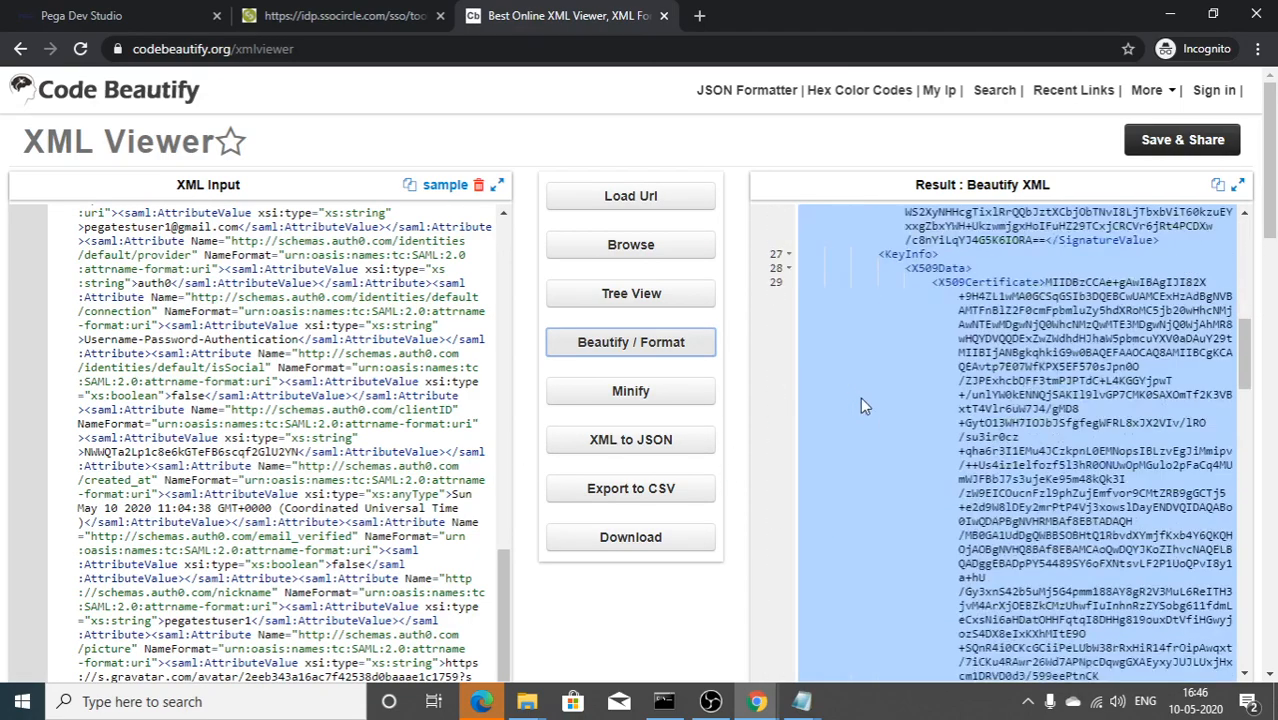
{"action": "scroll", "coordinate": [860, 408], "scroll_direction": "down", "scroll_amount": 3}
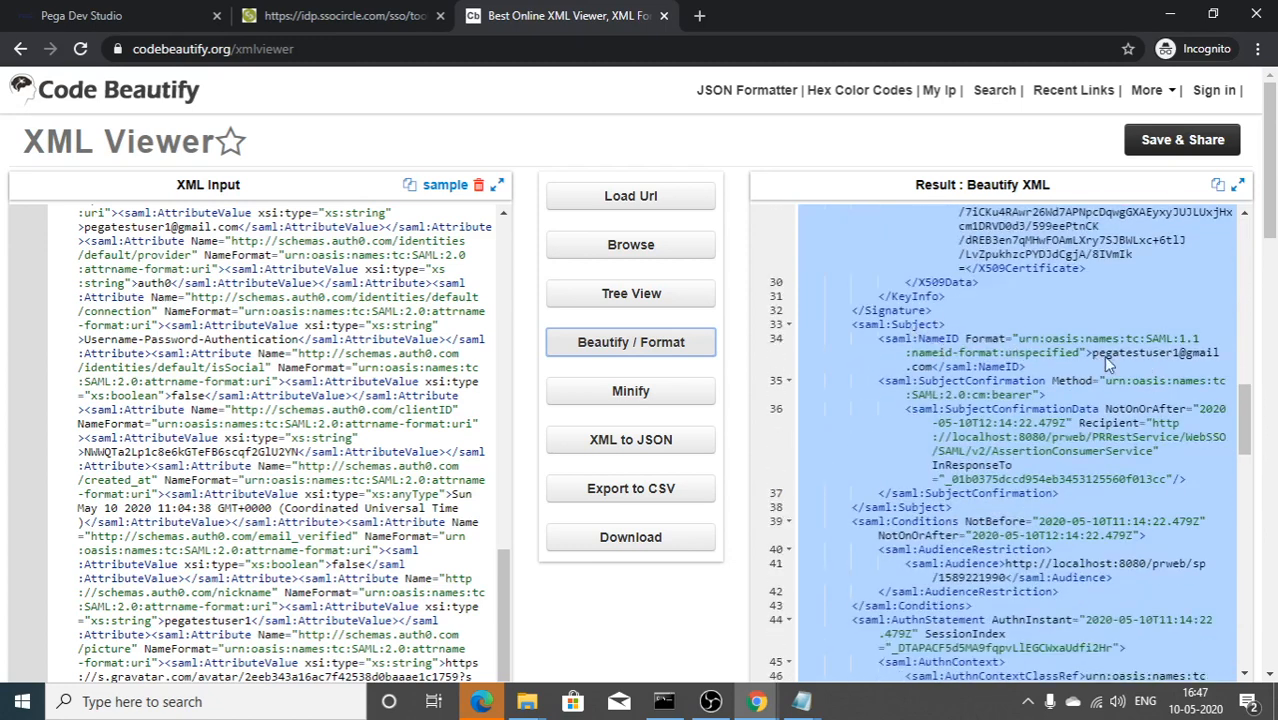
{"action": "scroll", "coordinate": [1089, 398], "scroll_direction": "down", "scroll_amount": 6}
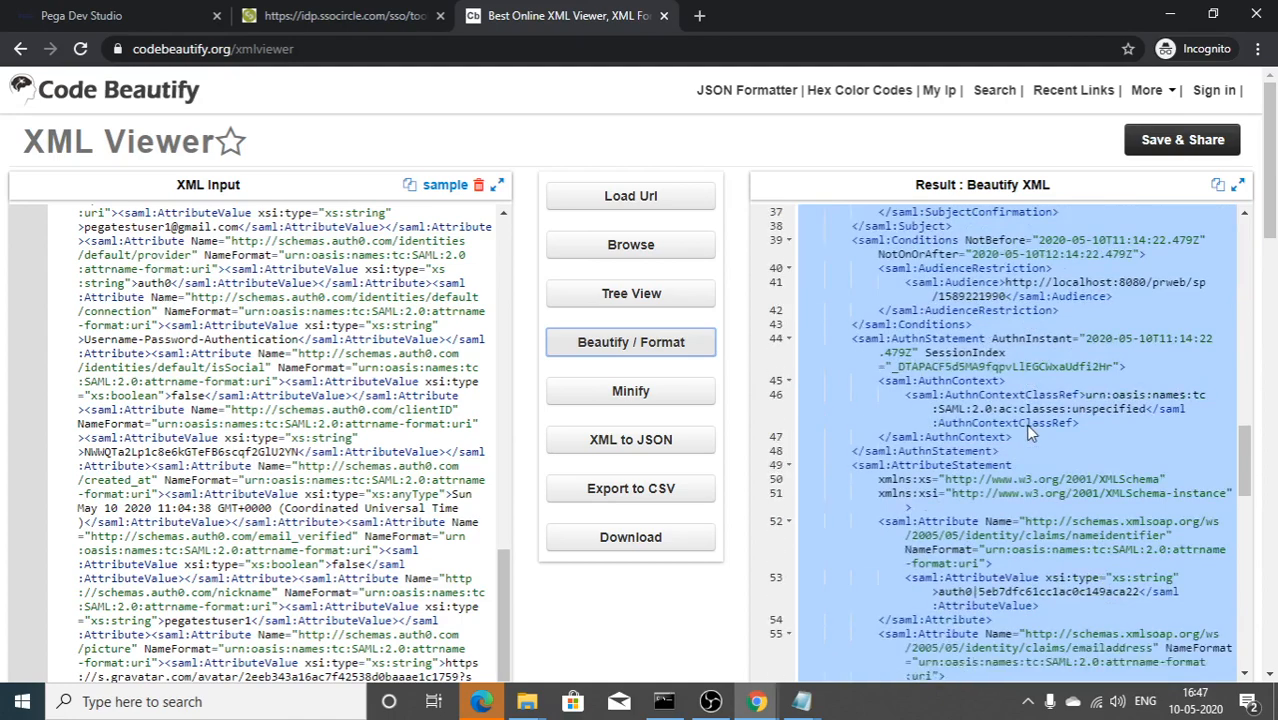
{"action": "scroll", "coordinate": [940, 405], "scroll_direction": "down", "scroll_amount": 10}
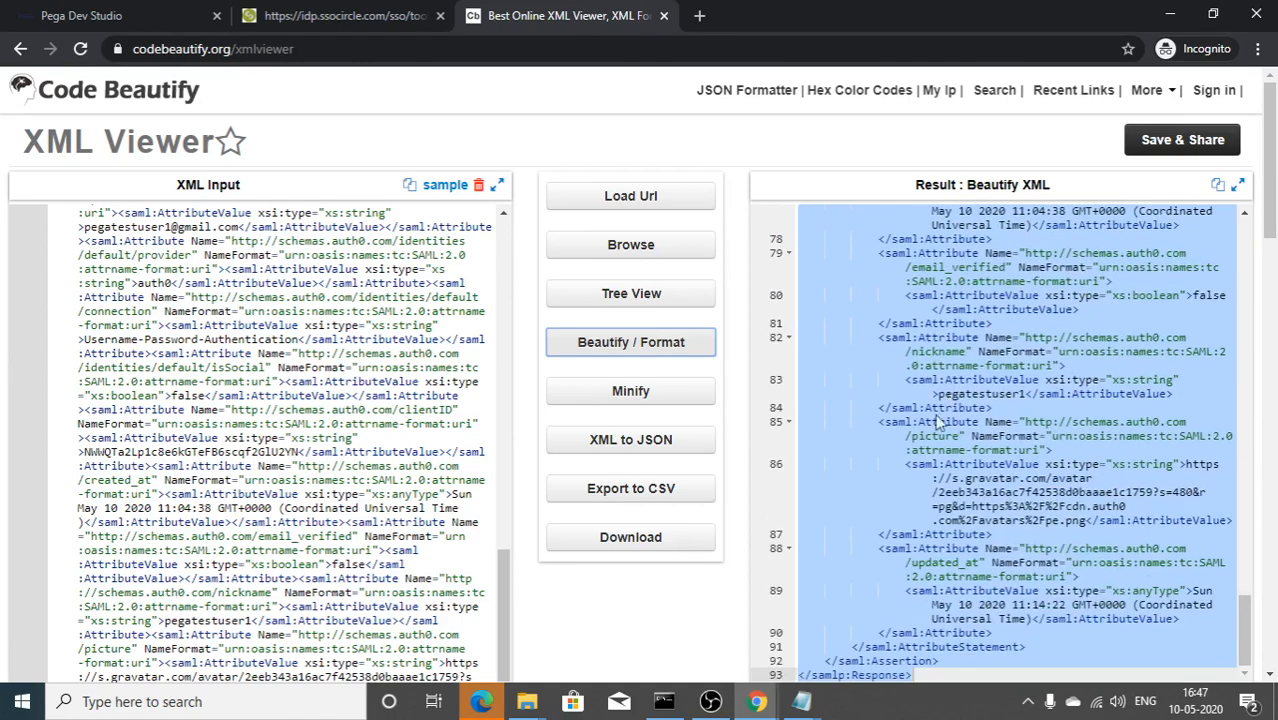
{"action": "scroll", "coordinate": [935, 430], "scroll_direction": "up", "scroll_amount": 12}
{"action": "scroll", "coordinate": [926, 441], "scroll_direction": "up", "scroll_amount": 5}
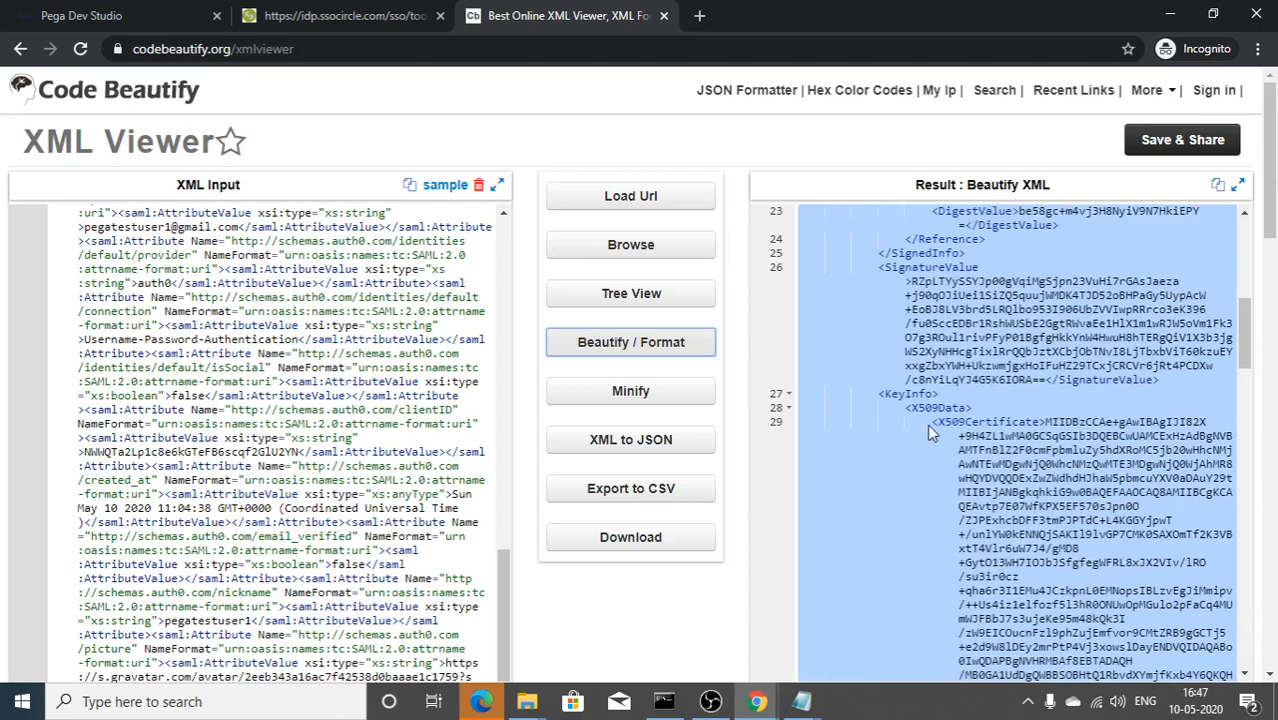
{"action": "scroll", "coordinate": [927, 424], "scroll_direction": "up", "scroll_amount": 1}
Step: Select the complete SignatureValue text on line 26 of the beautified result
{"action": "left_click", "coordinate": [1025, 464]}
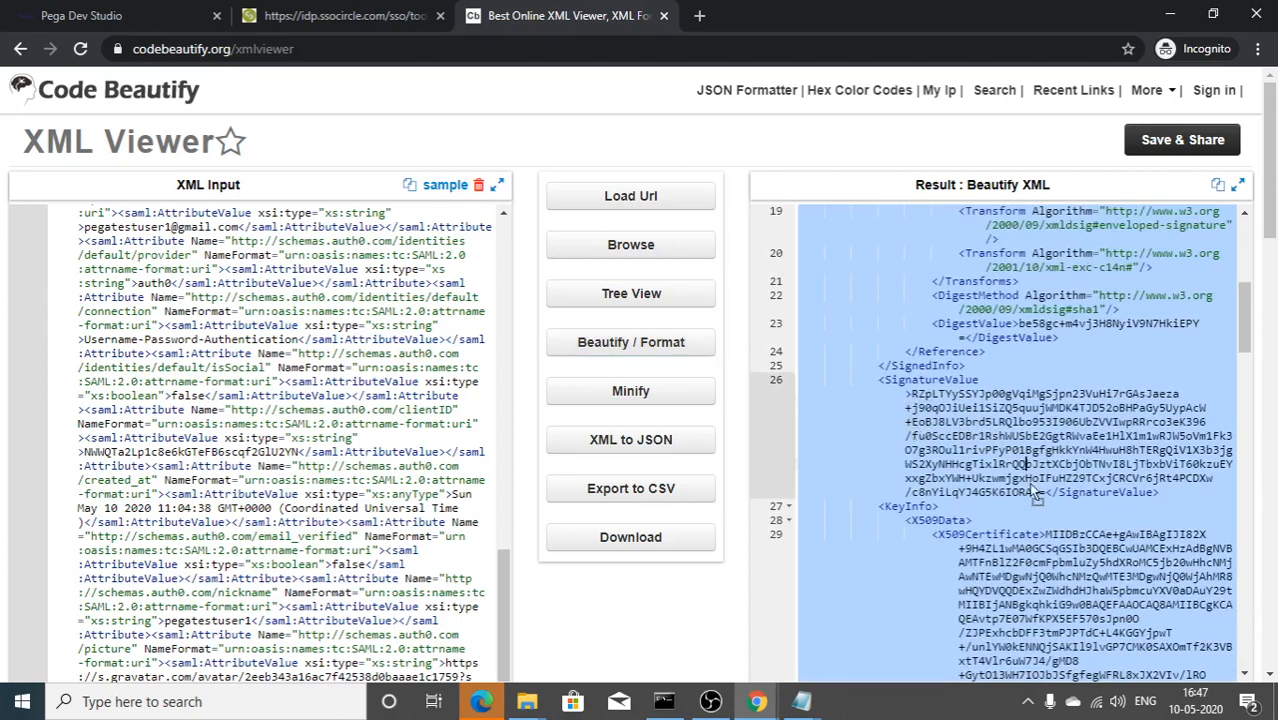
{"action": "left_click", "coordinate": [827, 421]}
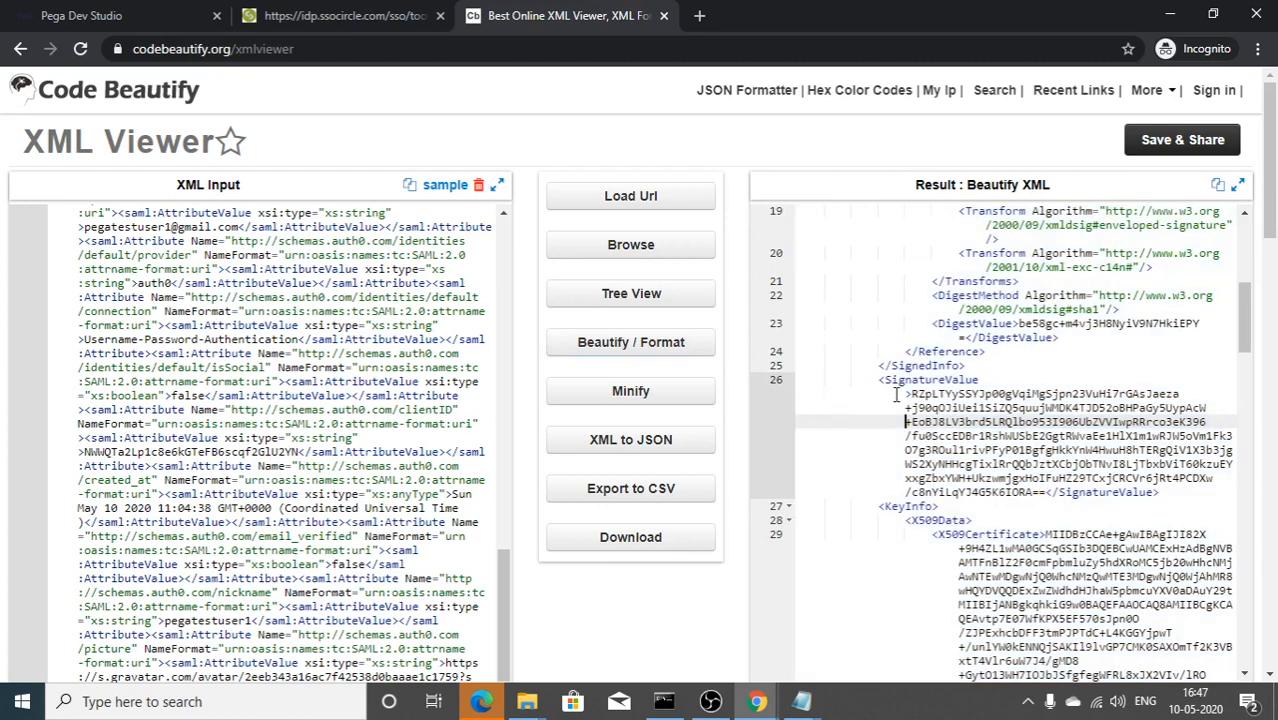
{"action": "left_click_drag", "start_coordinate": [896, 394], "coordinate": [1045, 497]}
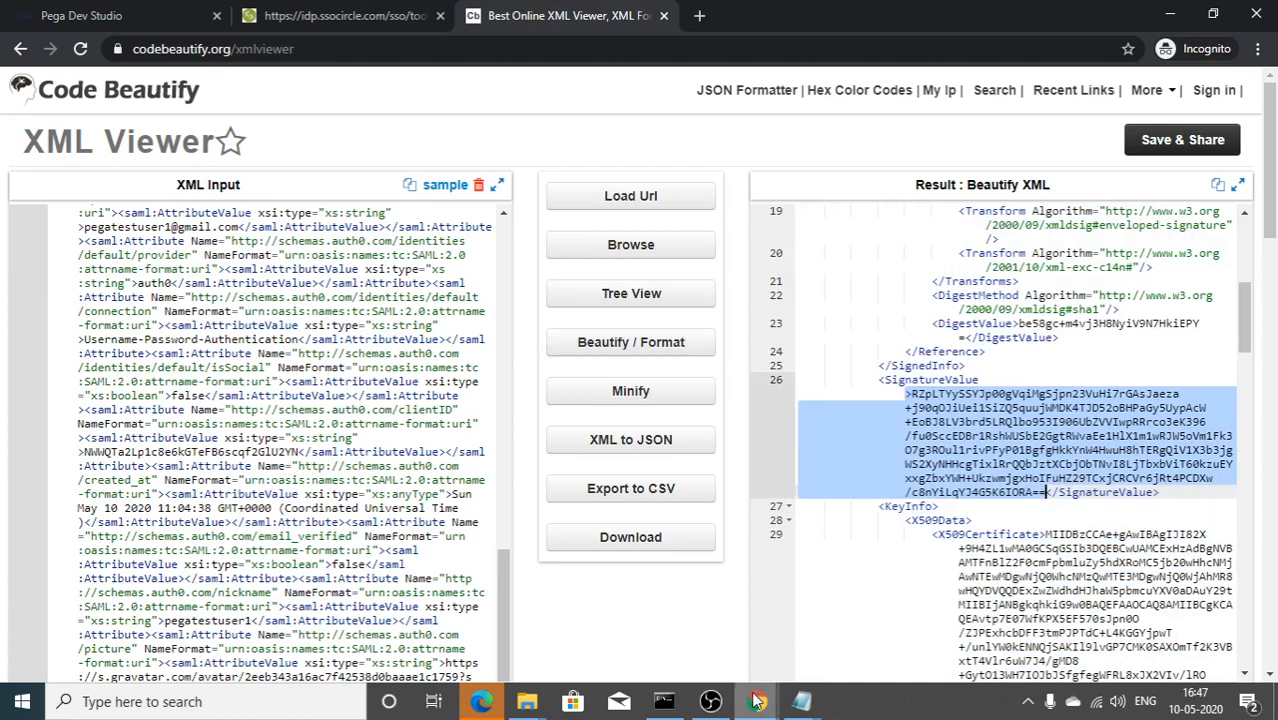
{"action": "mouse_move", "coordinate": [757, 700]}
{"action": "left_click", "coordinate": [688, 645]}
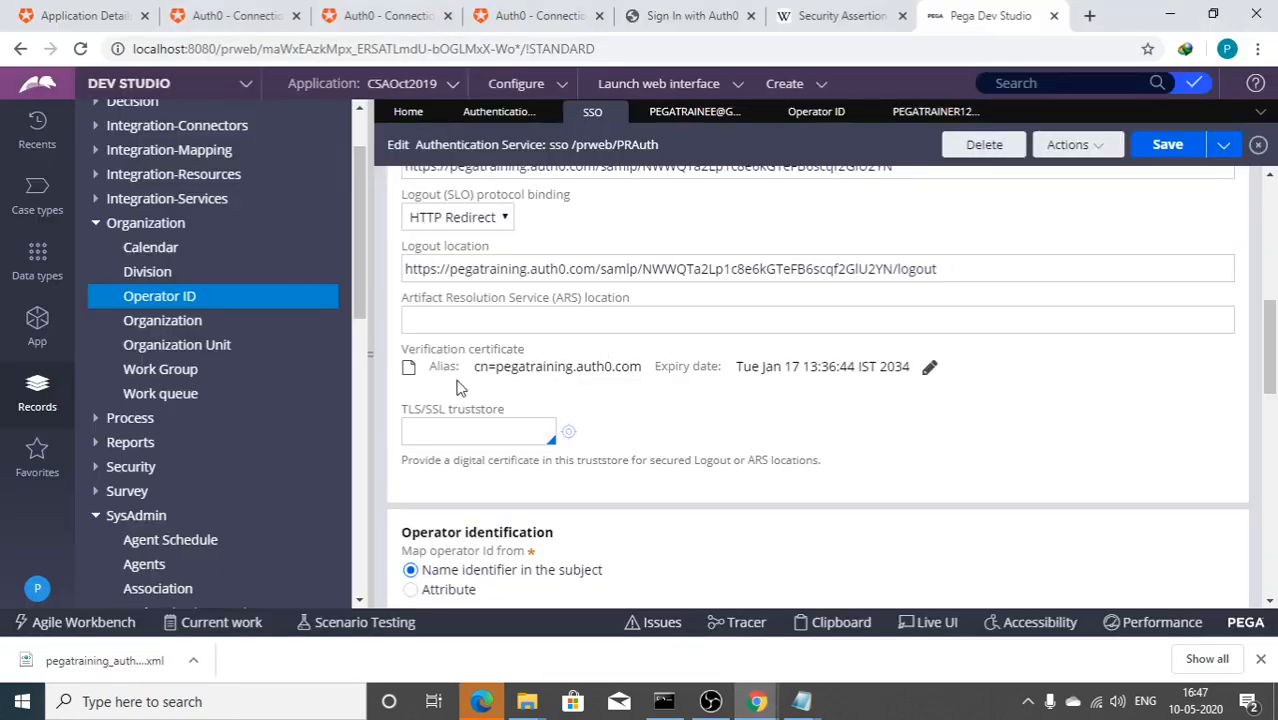
{"action": "left_click_drag", "start_coordinate": [444, 366], "coordinate": [914, 370]}
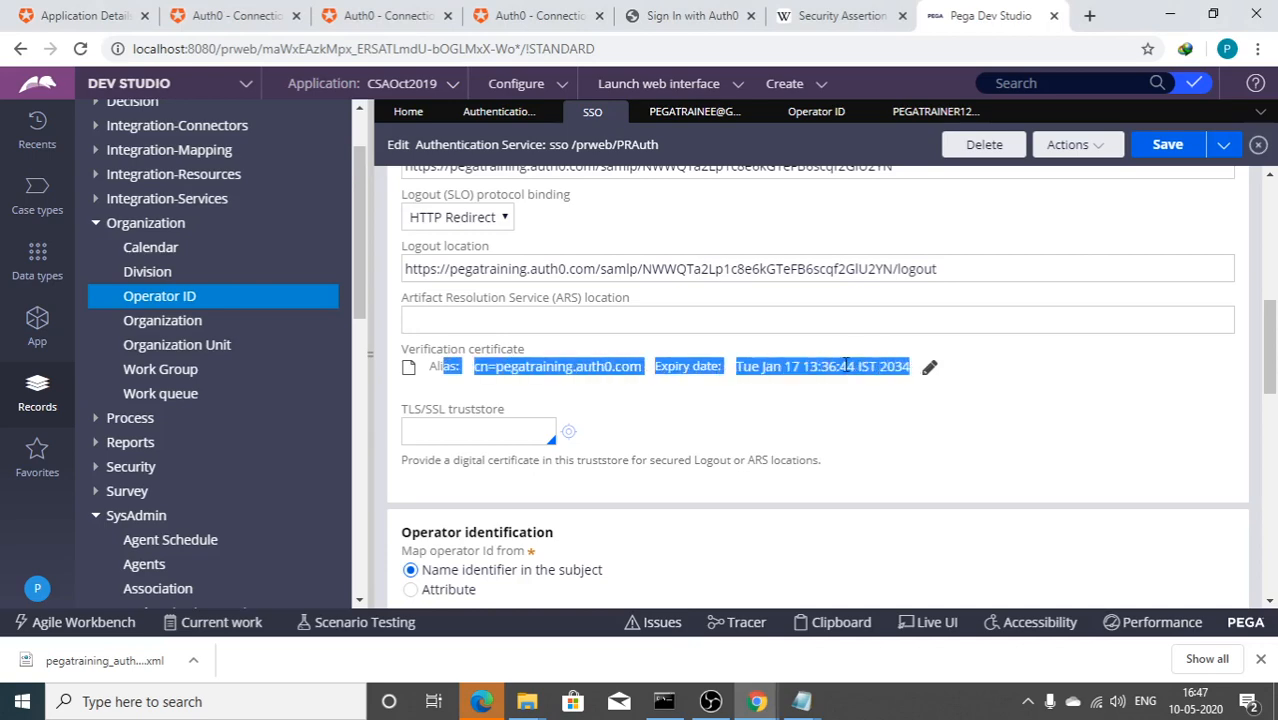
{"action": "key", "text": "alt+Tab"}
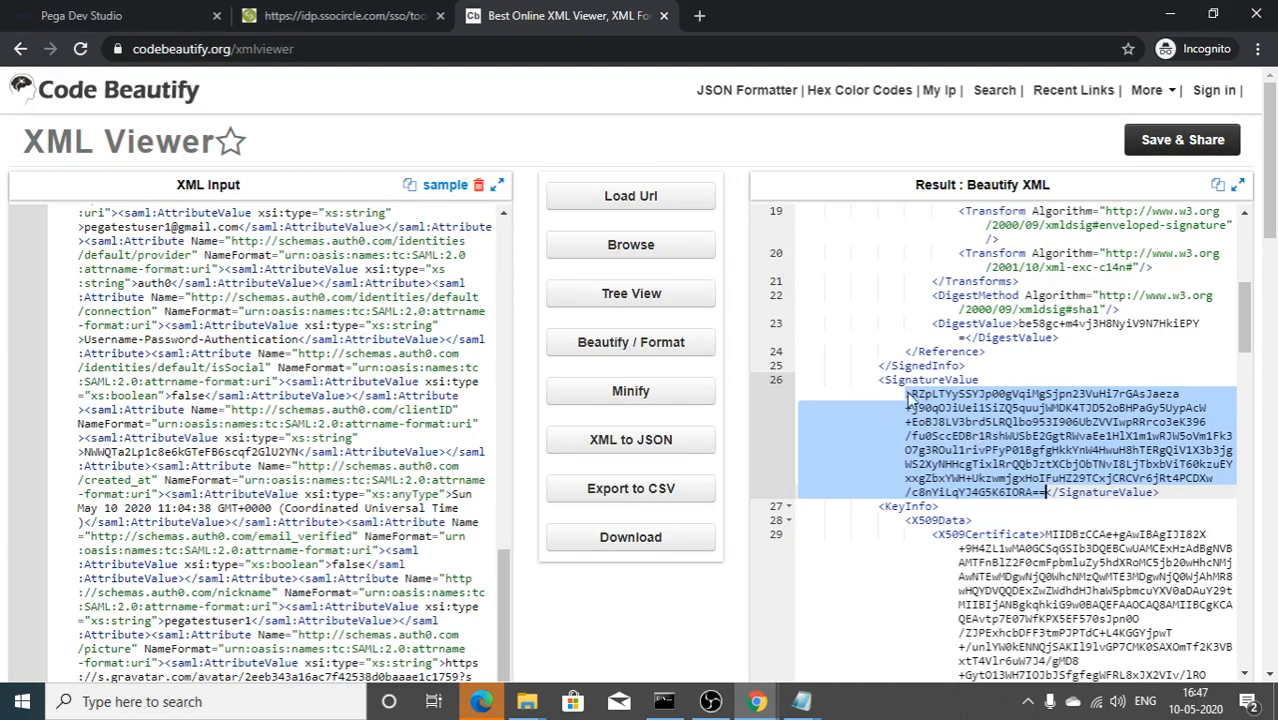
{"action": "key", "text": "alt+Tab"}
{"action": "scroll", "coordinate": [893, 490], "scroll_direction": "down", "scroll_amount": 3}
{"action": "scroll", "coordinate": [893, 490], "scroll_direction": "up", "scroll_amount": 3}
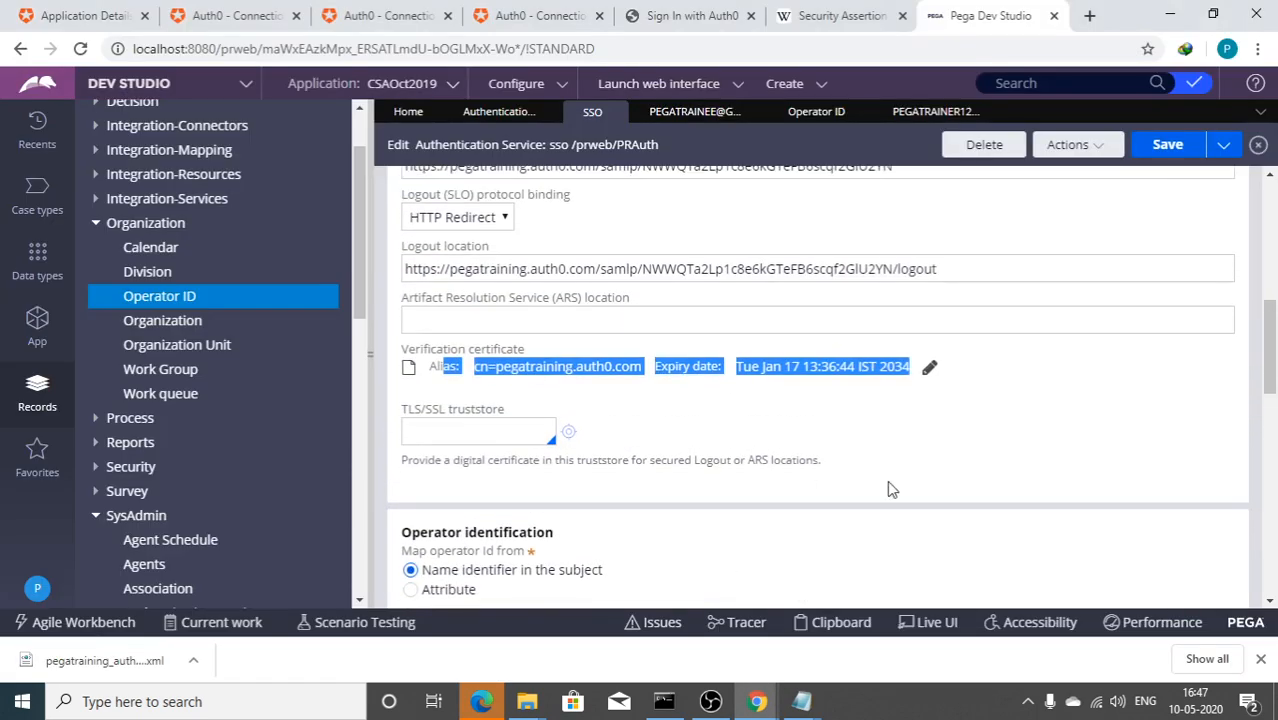
{"action": "key", "text": "alt+Tab"}
{"action": "scroll", "coordinate": [968, 476], "scroll_direction": "up", "scroll_amount": 8}
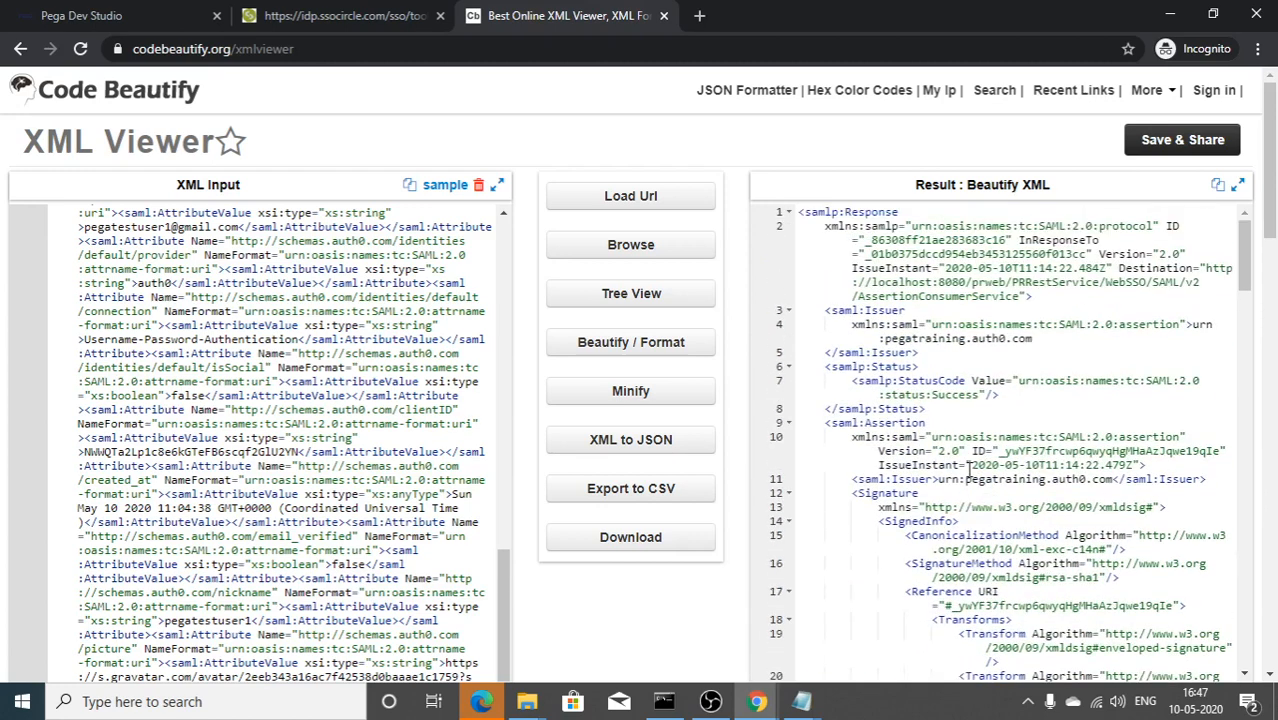
{"action": "scroll", "coordinate": [947, 380], "scroll_direction": "down", "scroll_amount": 1}
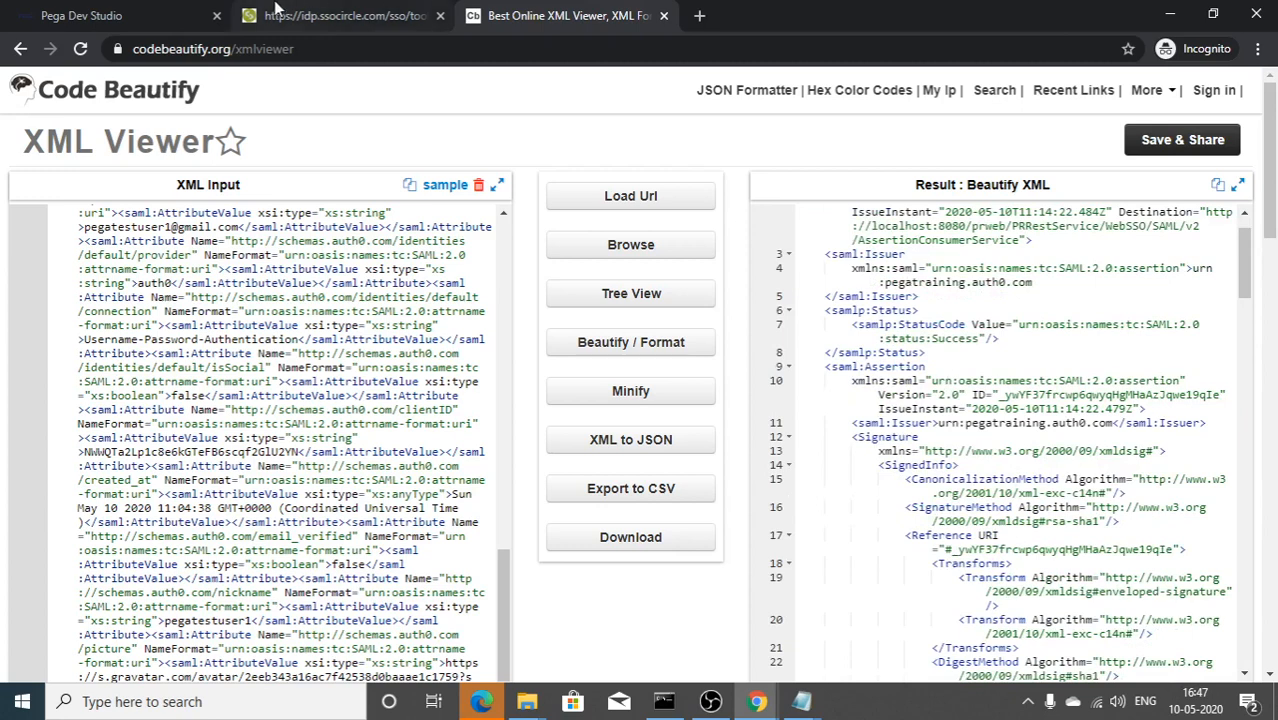
Step: Switch back to the Pega Dev Studio tab and scroll through its 82 captured DevTools requests
{"action": "left_click", "coordinate": [140, 8]}
{"action": "left_click", "coordinate": [1260, 50]}
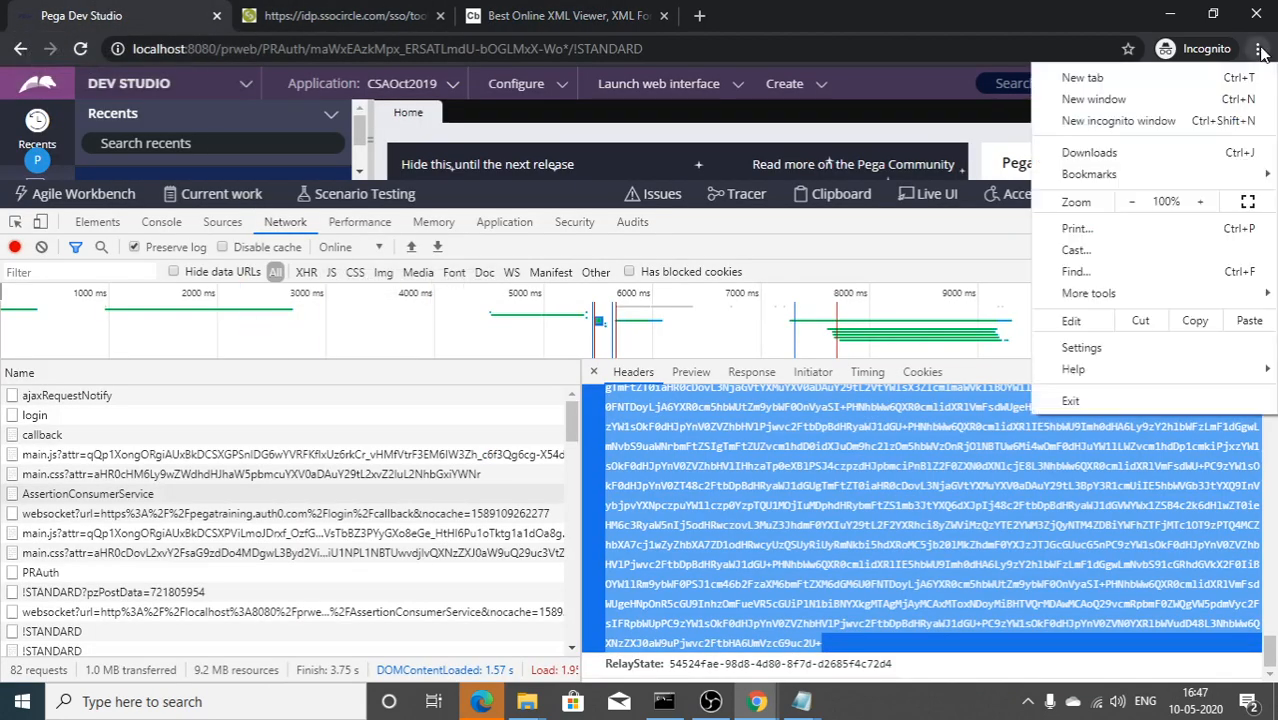
{"action": "mouse_move", "coordinate": [1159, 286]}
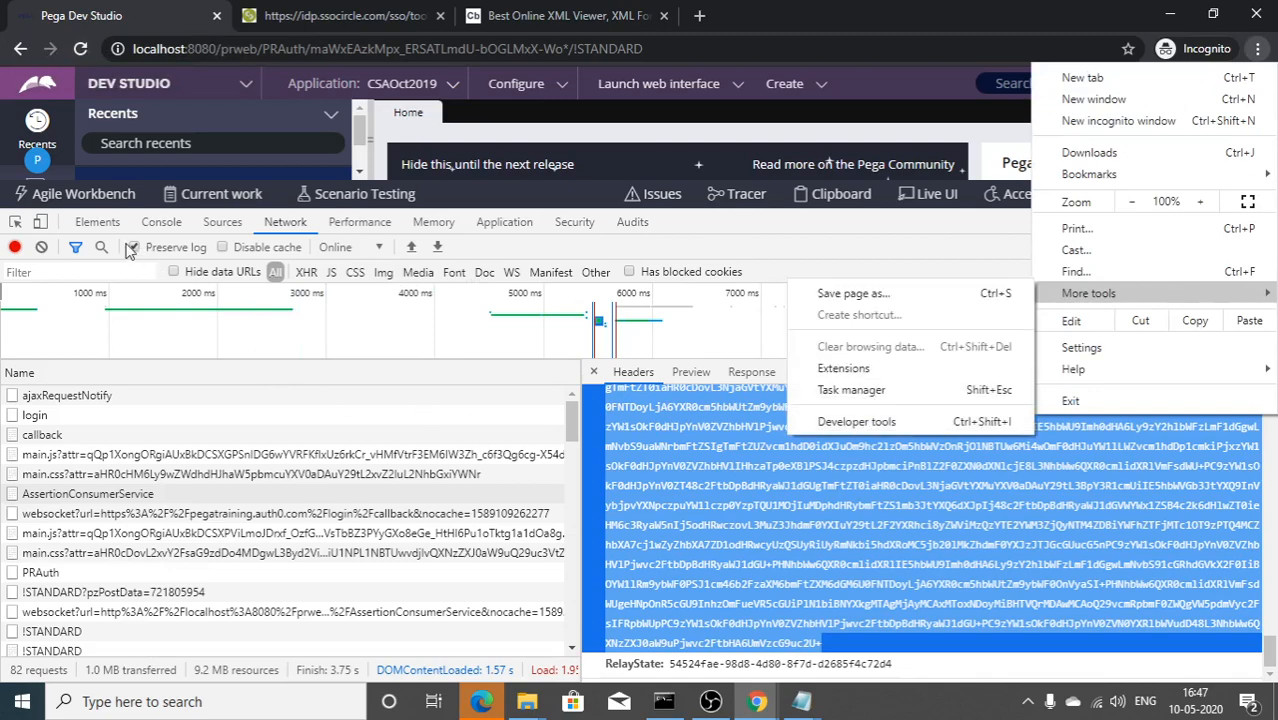
{"action": "left_click", "coordinate": [183, 443]}
{"action": "scroll", "coordinate": [183, 500], "scroll_direction": "down", "scroll_amount": 10}
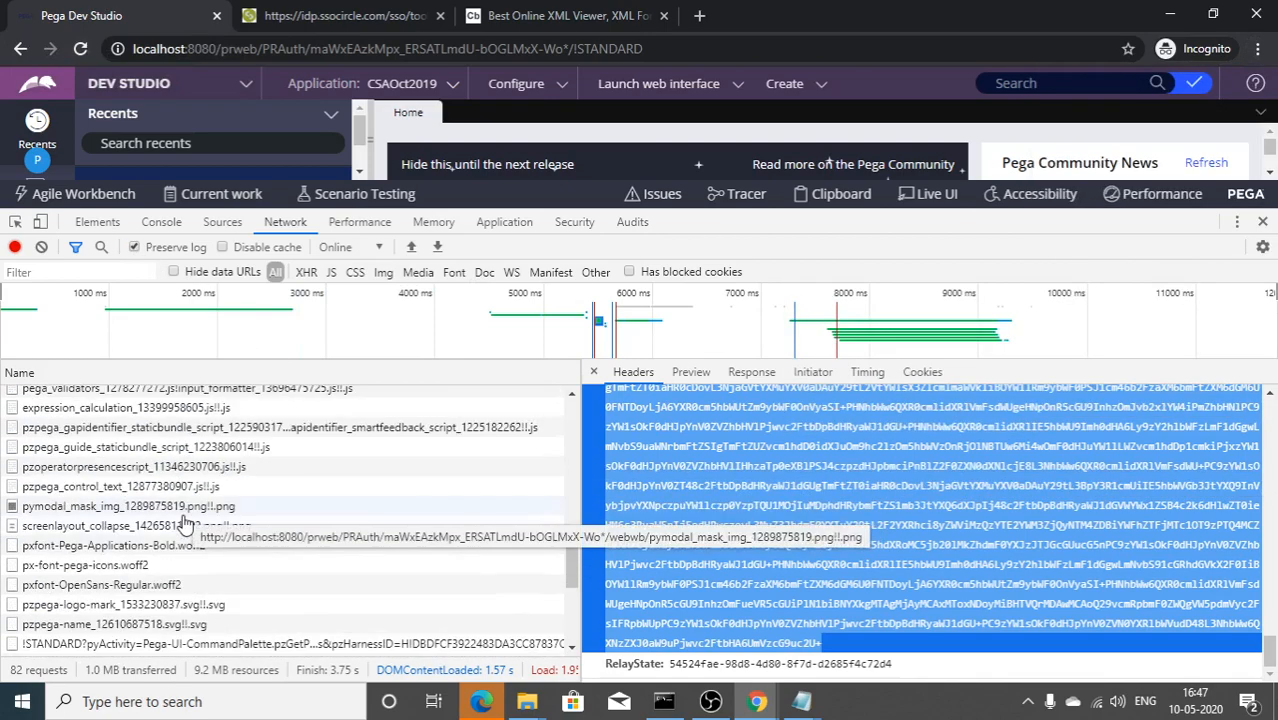
{"action": "scroll", "coordinate": [184, 522], "scroll_direction": "down", "scroll_amount": 5}
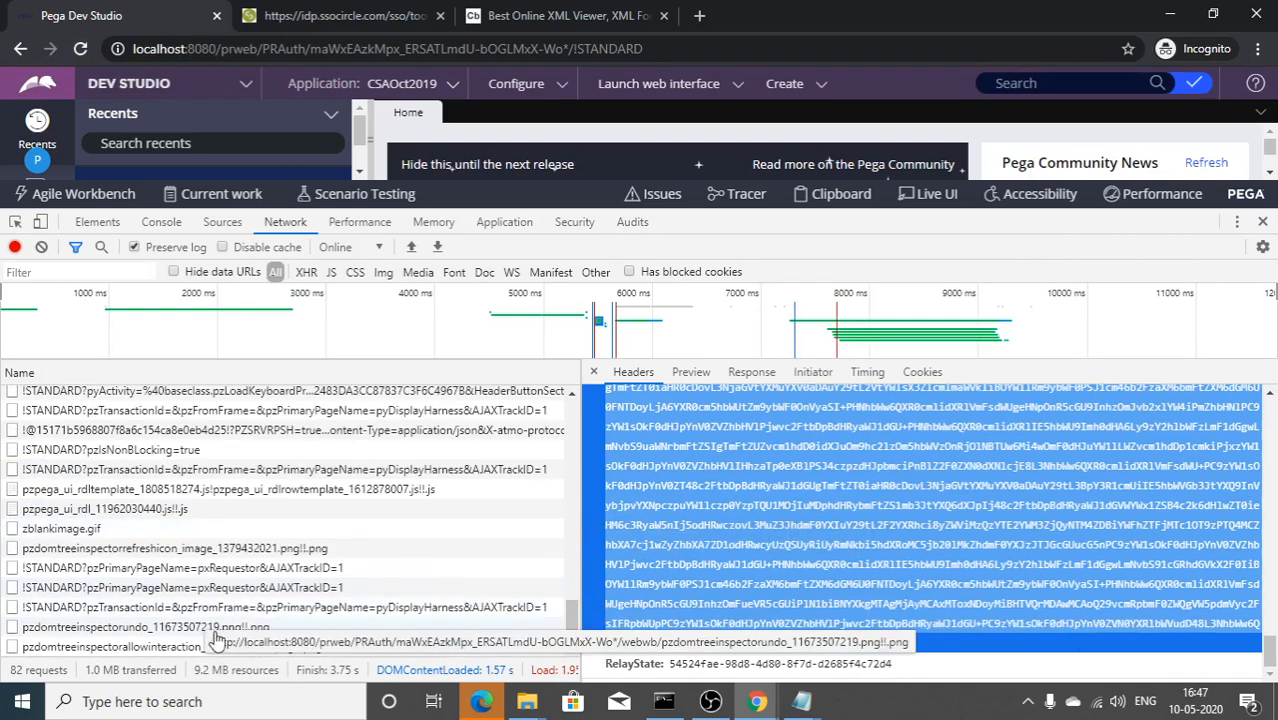
{"action": "scroll", "coordinate": [207, 525], "scroll_direction": "up", "scroll_amount": 3}
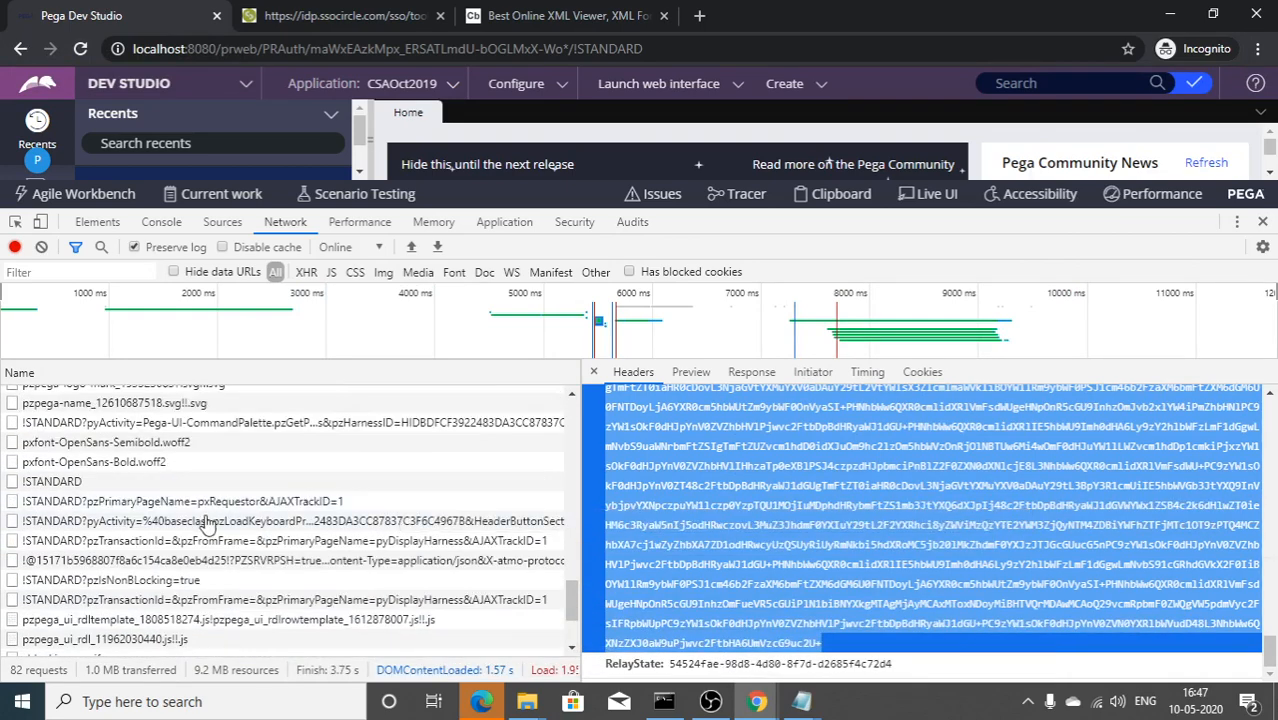
{"action": "scroll", "coordinate": [209, 520], "scroll_direction": "up", "scroll_amount": 3}
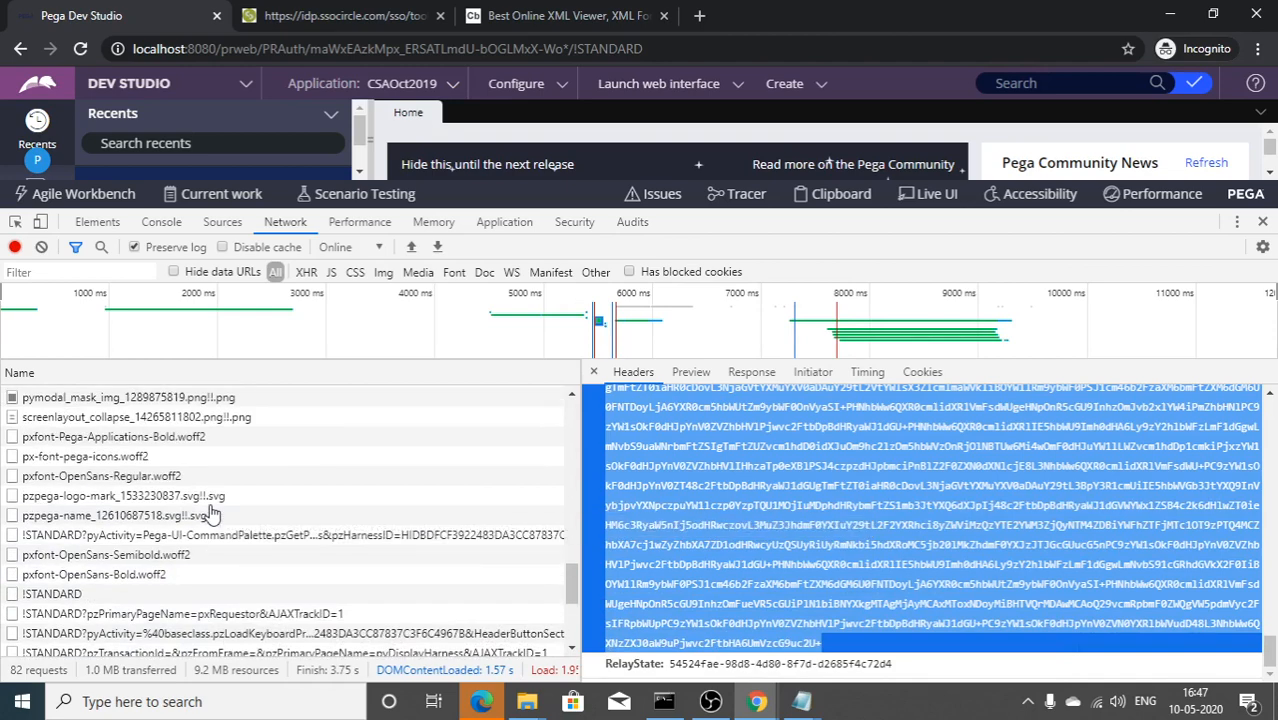